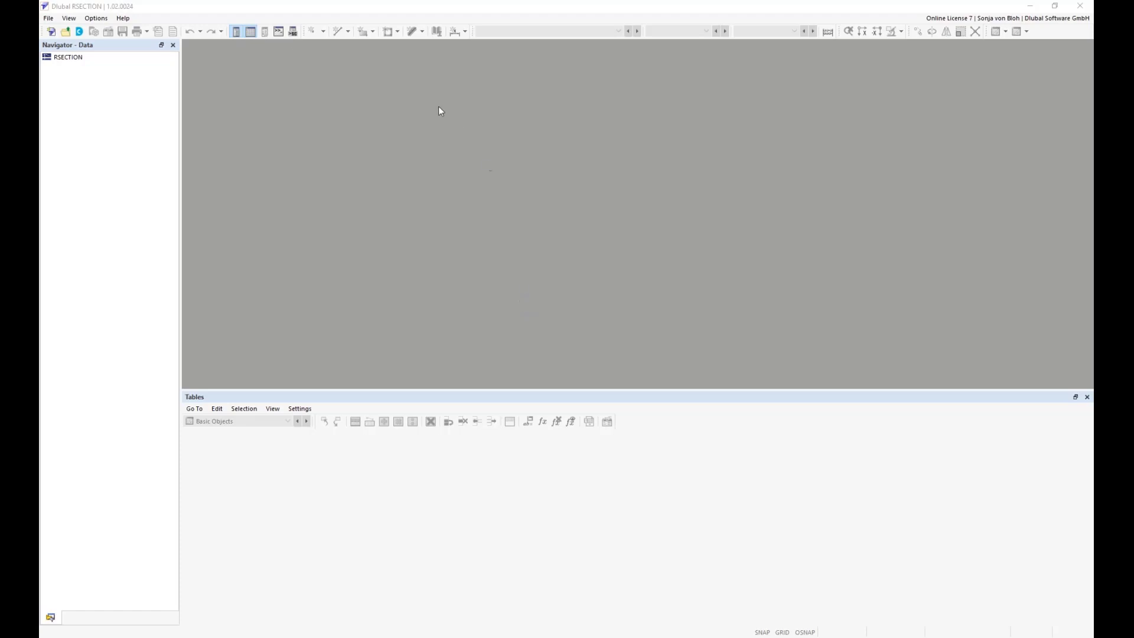
Choose Exp1_contour.dxf from the Webinar 2 folder as the DXF file to import.
click(49, 18)
mouse_move(75, 77)
click(156, 77)
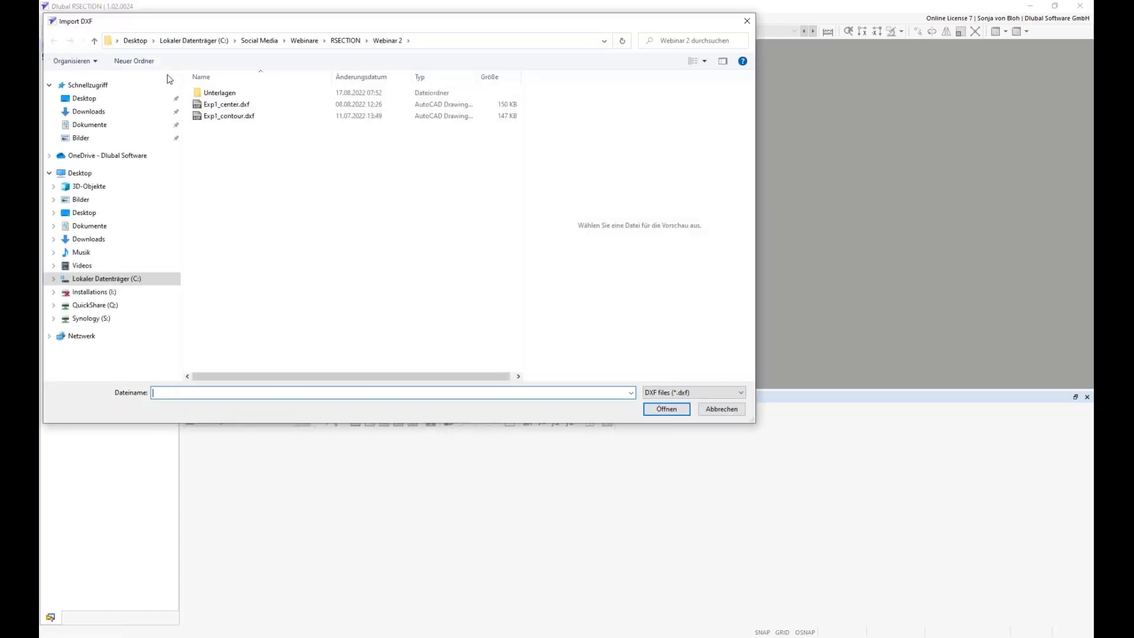
drag(207, 23, 291, 93)
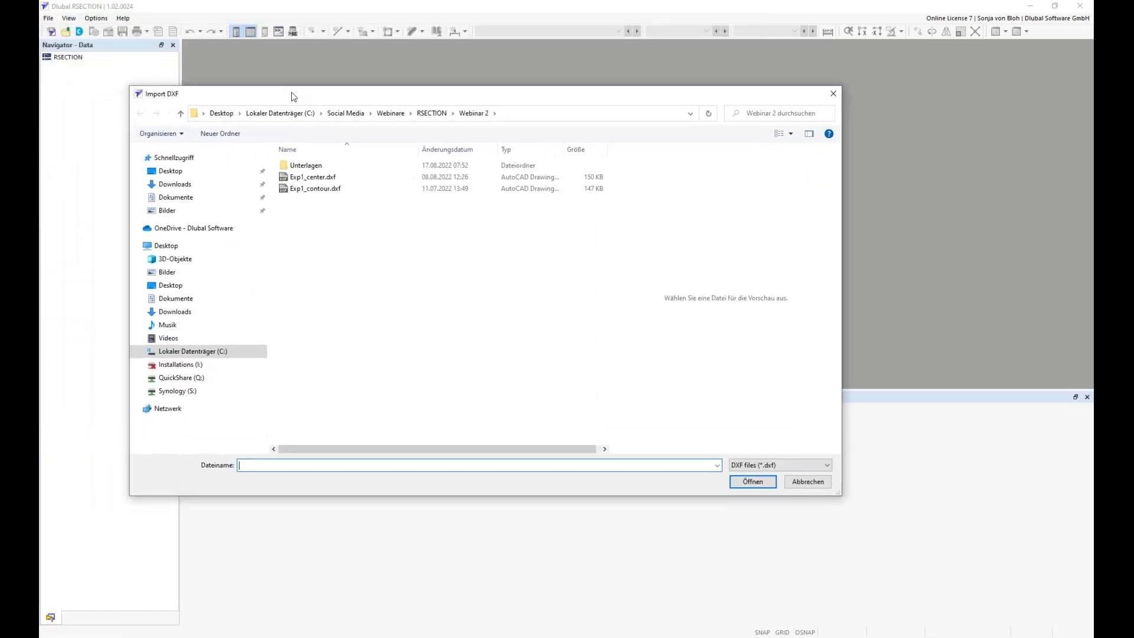
click(324, 189)
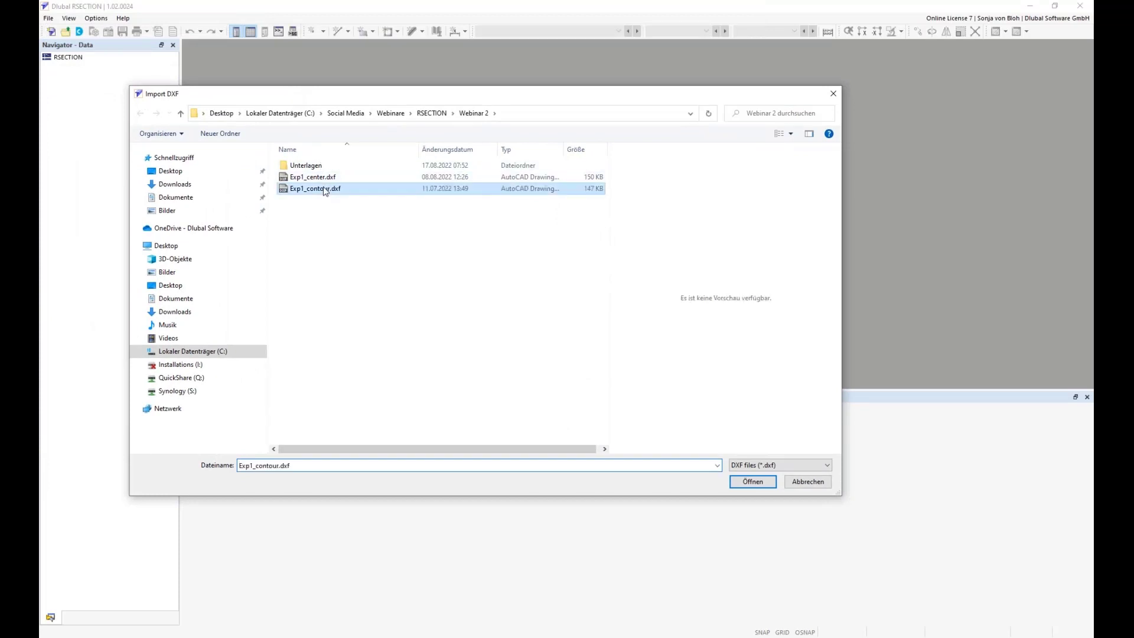
click(746, 483)
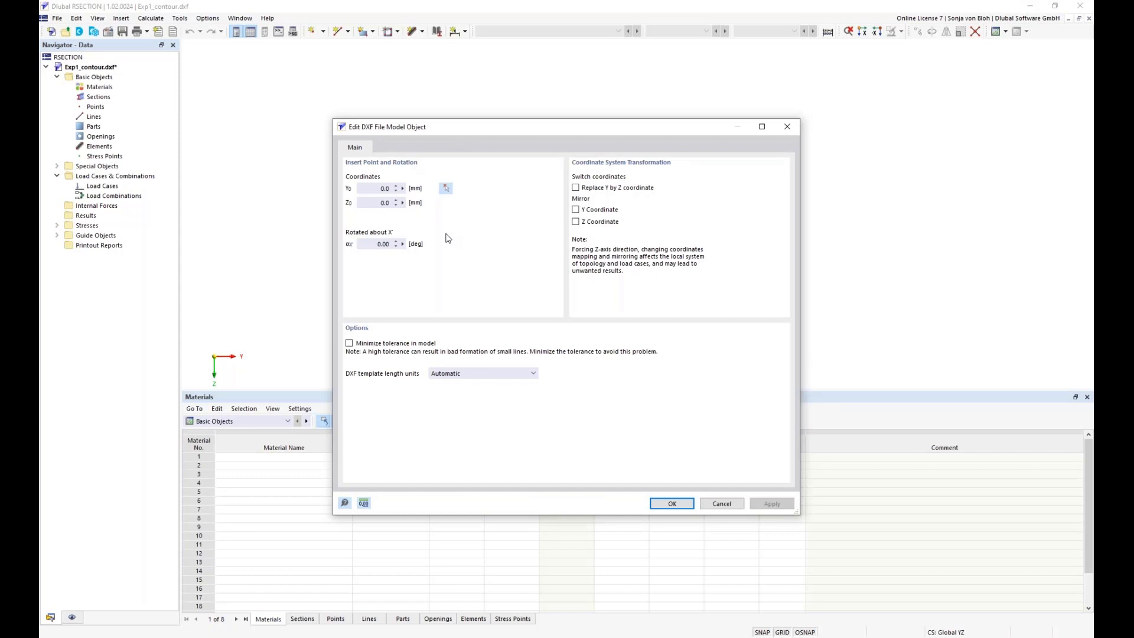
Import the DXF with the Z coordinate mirrored and the template length units set to Automatic, closing the import log.
click(372, 188)
click(384, 204)
click(378, 245)
click(575, 221)
click(533, 374)
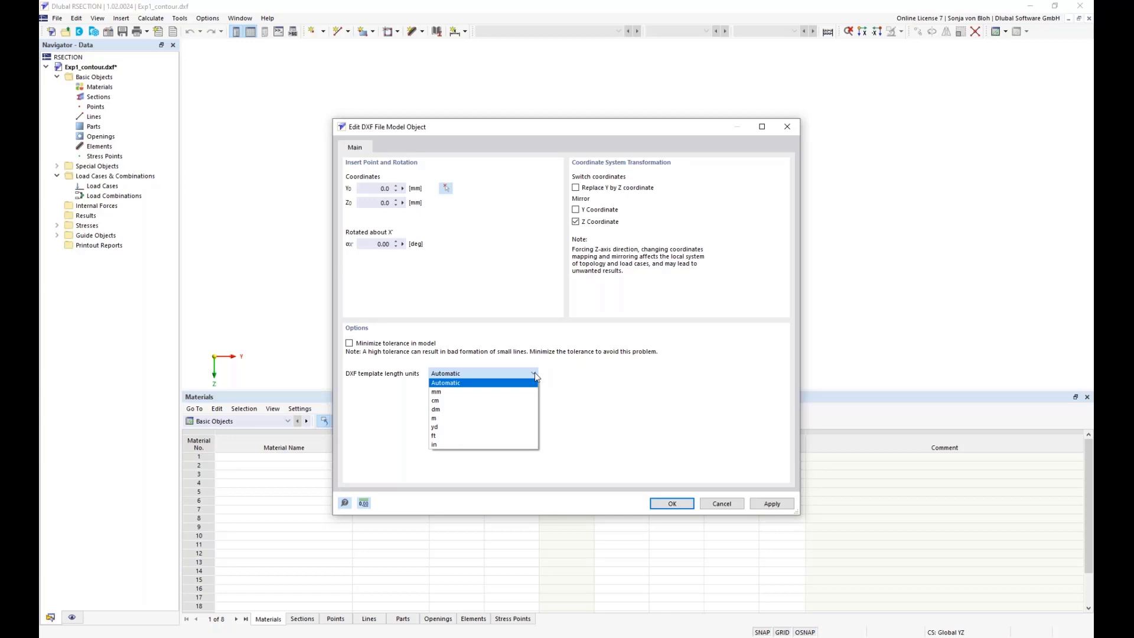
click(440, 383)
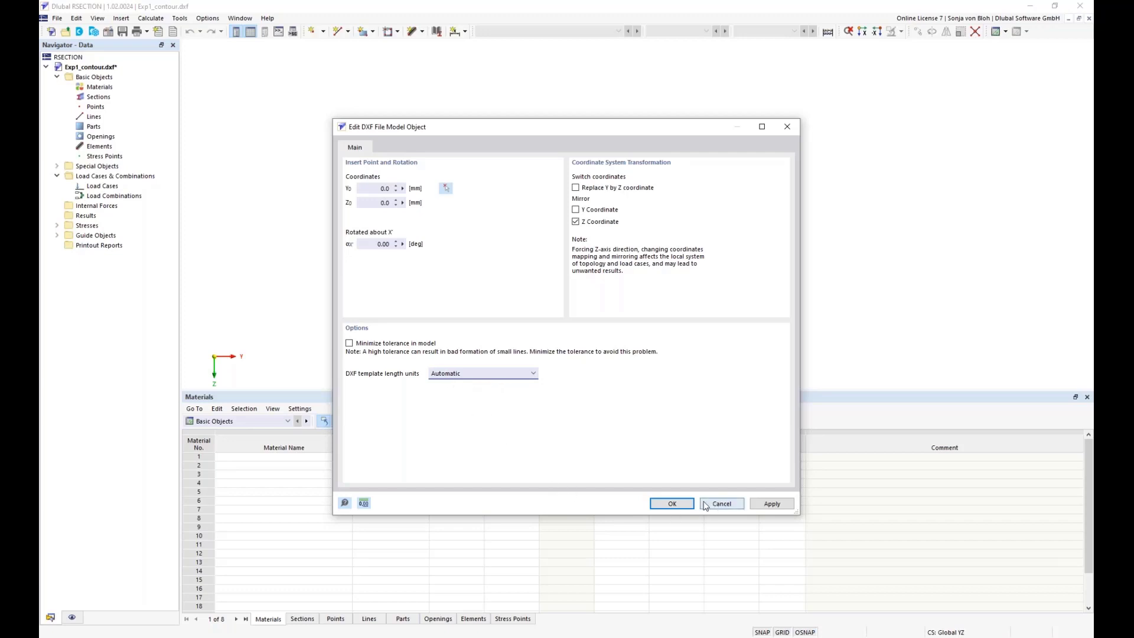
click(681, 506)
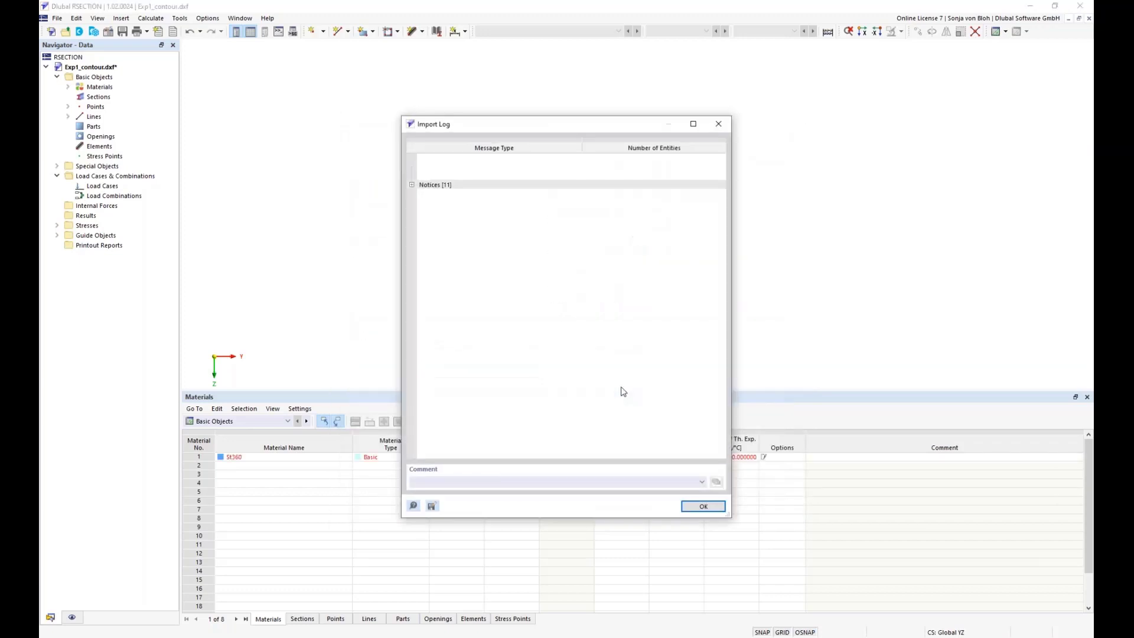
click(701, 508)
In the model's base data, set the analysis method to Thin-Walled Analysis.
scroll(656, 235, up, 6)
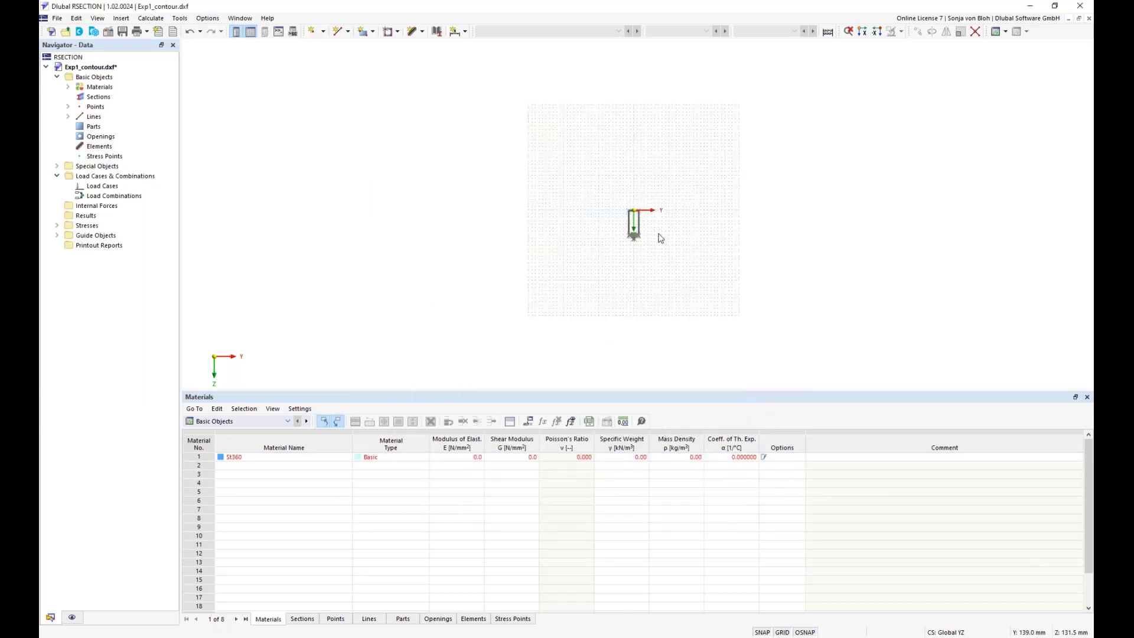
mouse_move(595, 225)
middle_down()
mouse_move(561, 268)
mouse_move(543, 258)
middle_up()
scroll(543, 258, up, 1)
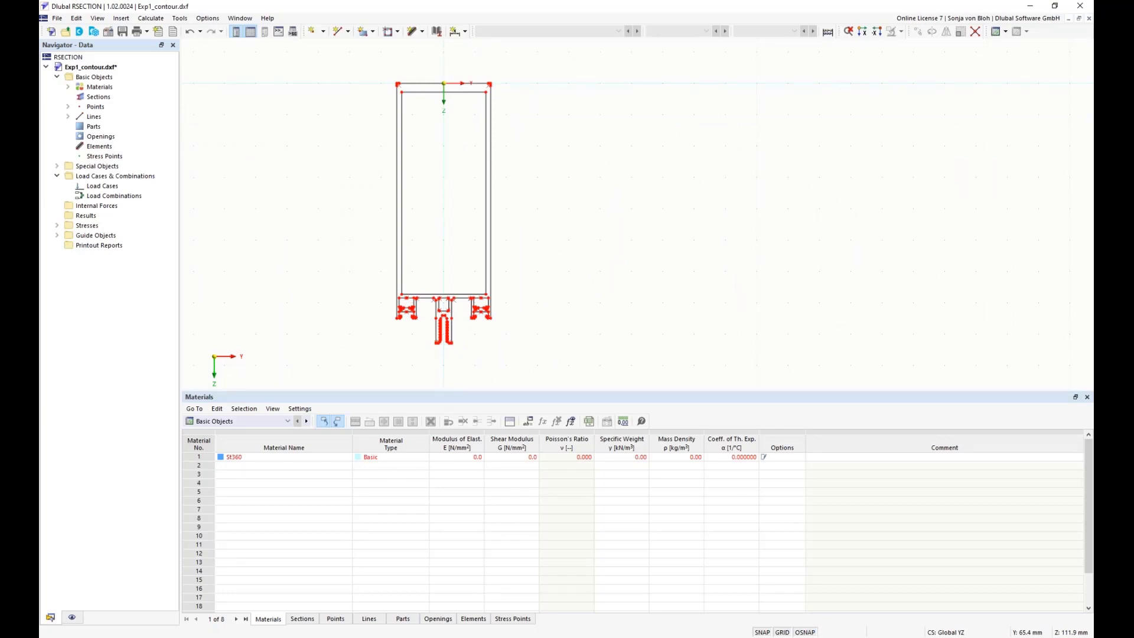
right_click(99, 77)
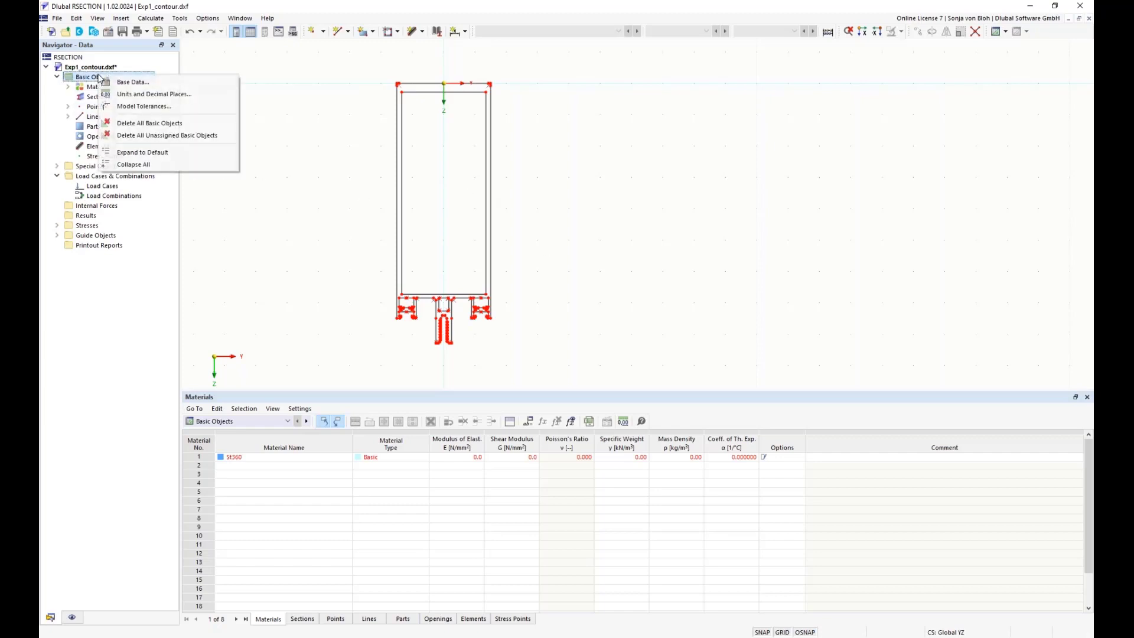
click(134, 84)
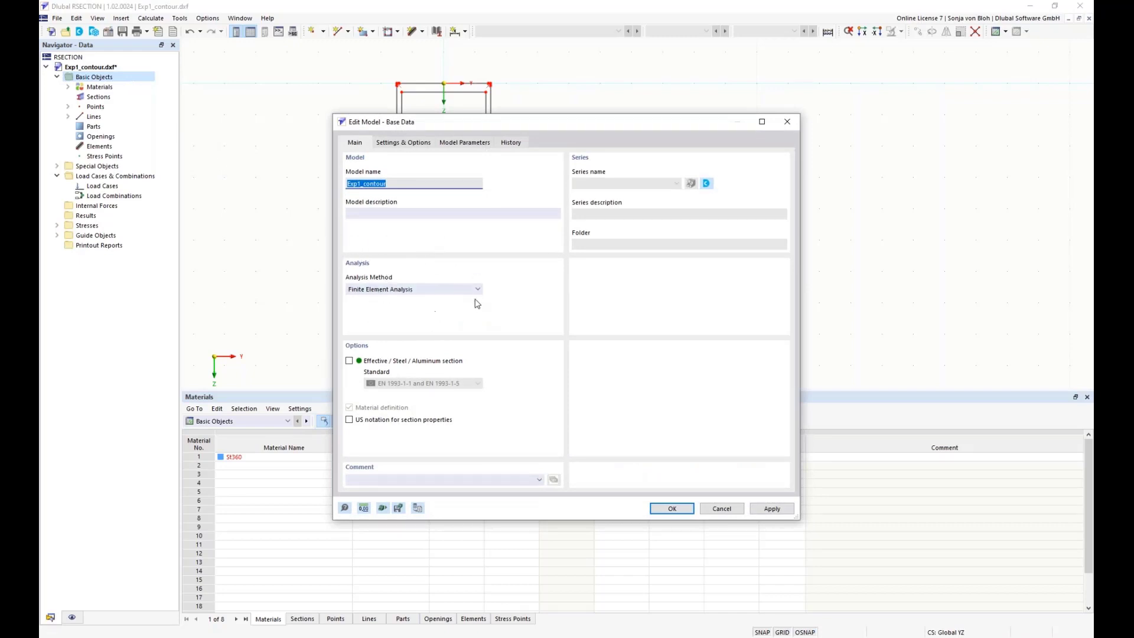
click(478, 289)
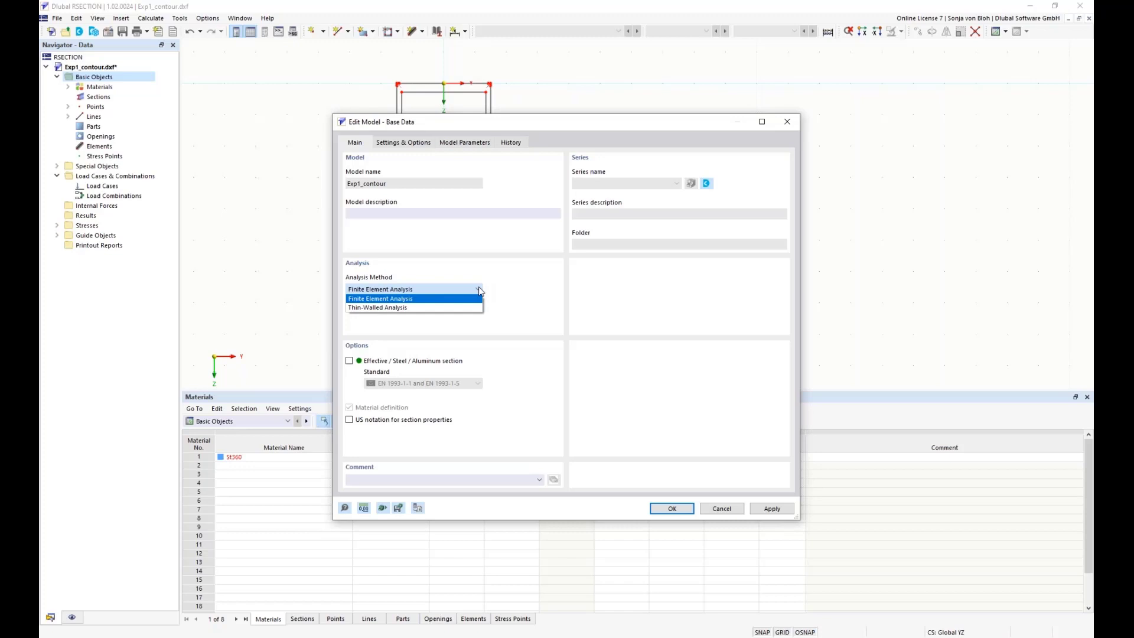
click(412, 308)
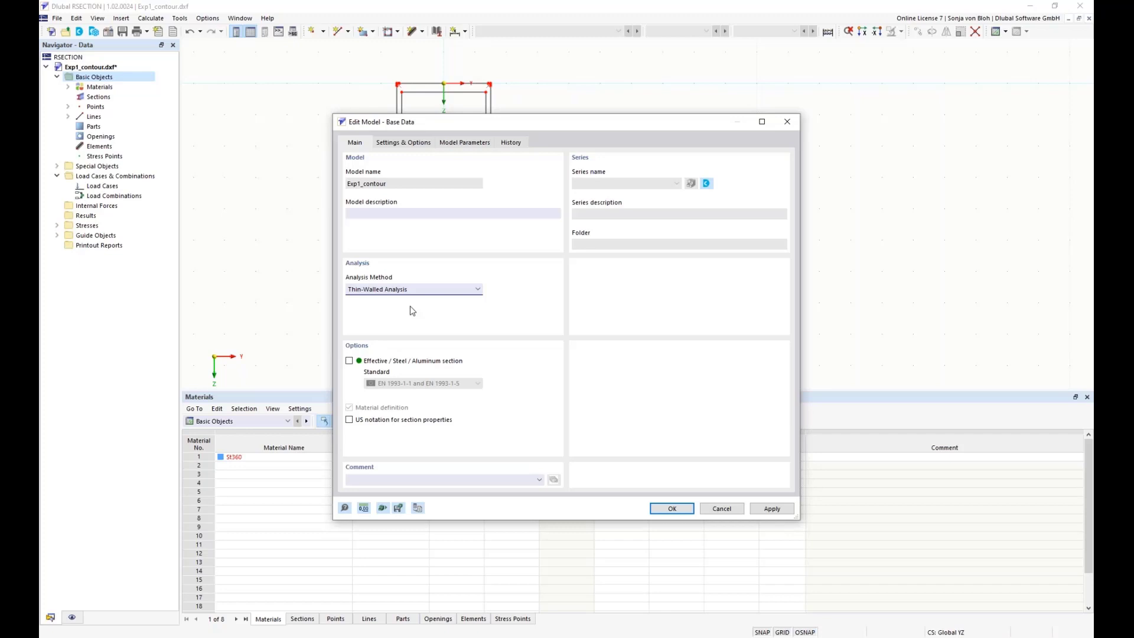
Enable the effective / steel / aluminum section option with standard EN 1999-1-1 (Aluminum) and apply the base data.
click(349, 361)
click(478, 384)
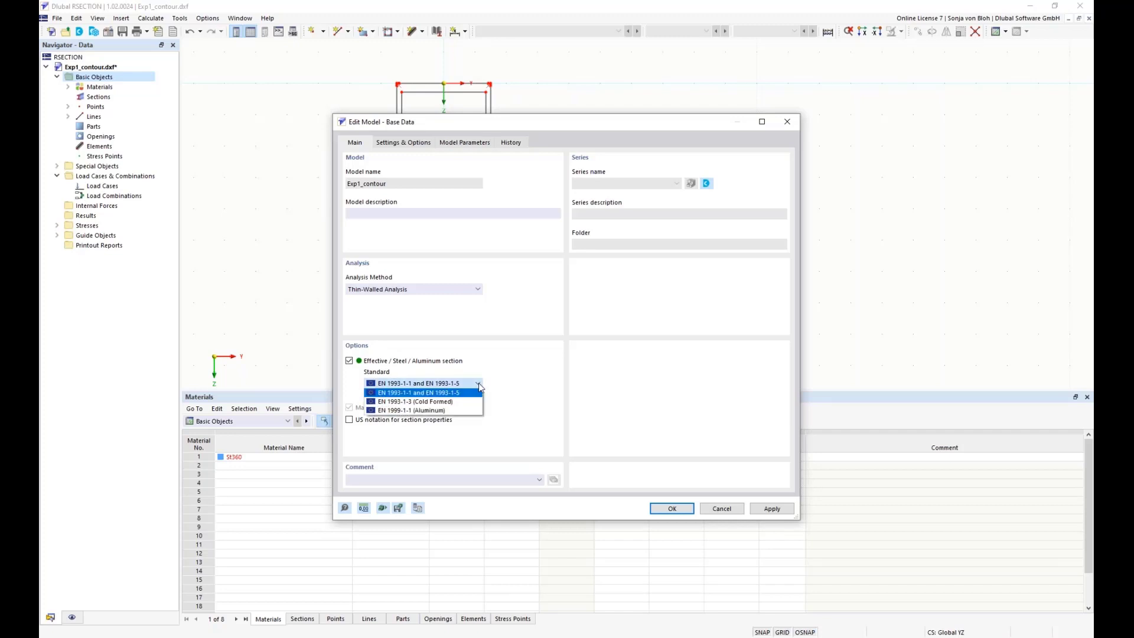
click(455, 413)
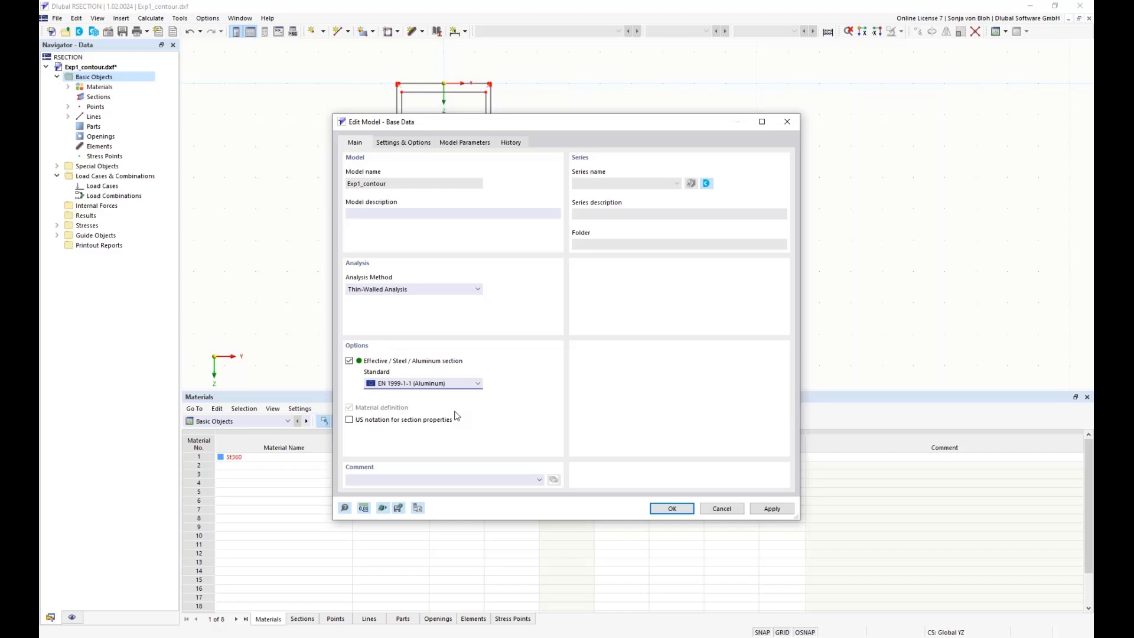
click(664, 509)
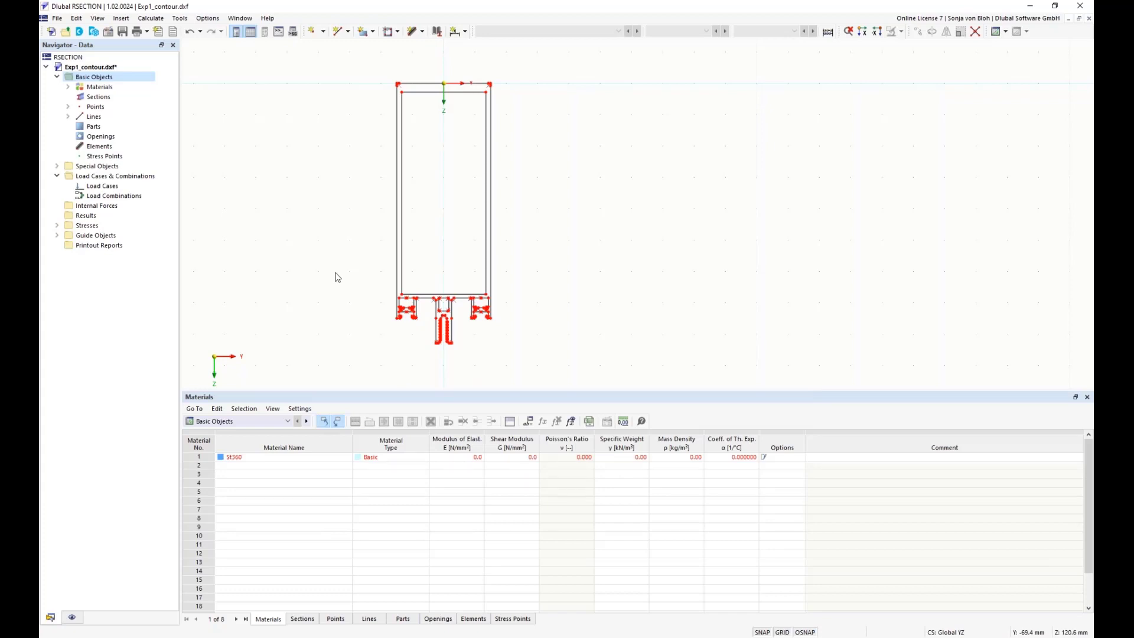
Edit the imported St360 material and replace its name with EN AW-6060 (EP,ET,ER/B) T66 | EN 1999-1-1:2007.
click(67, 87)
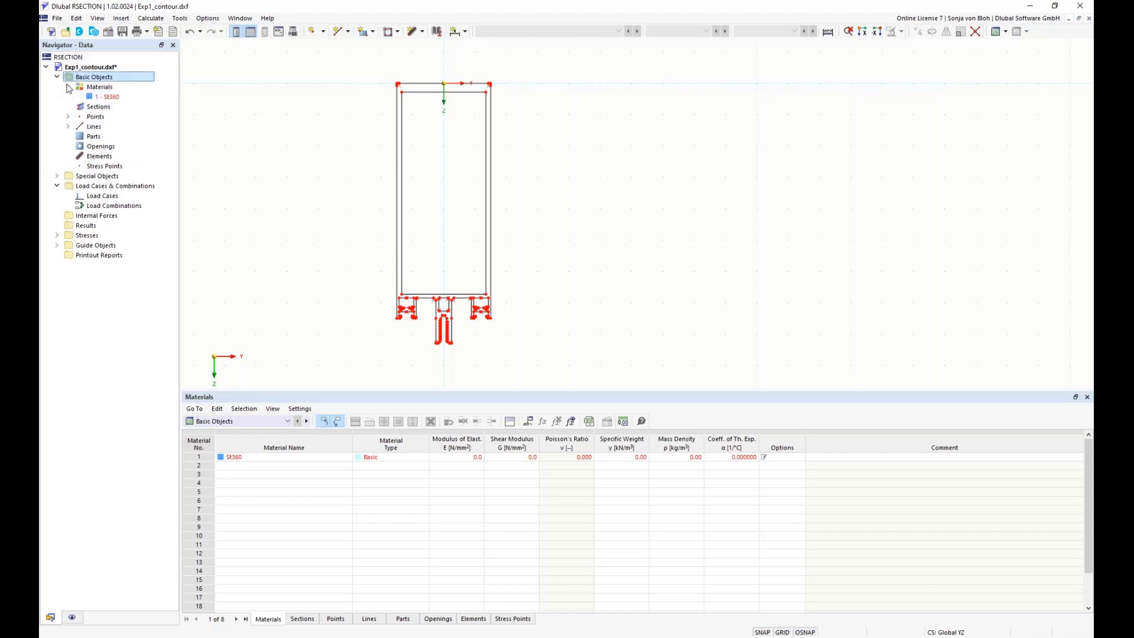
click(112, 97)
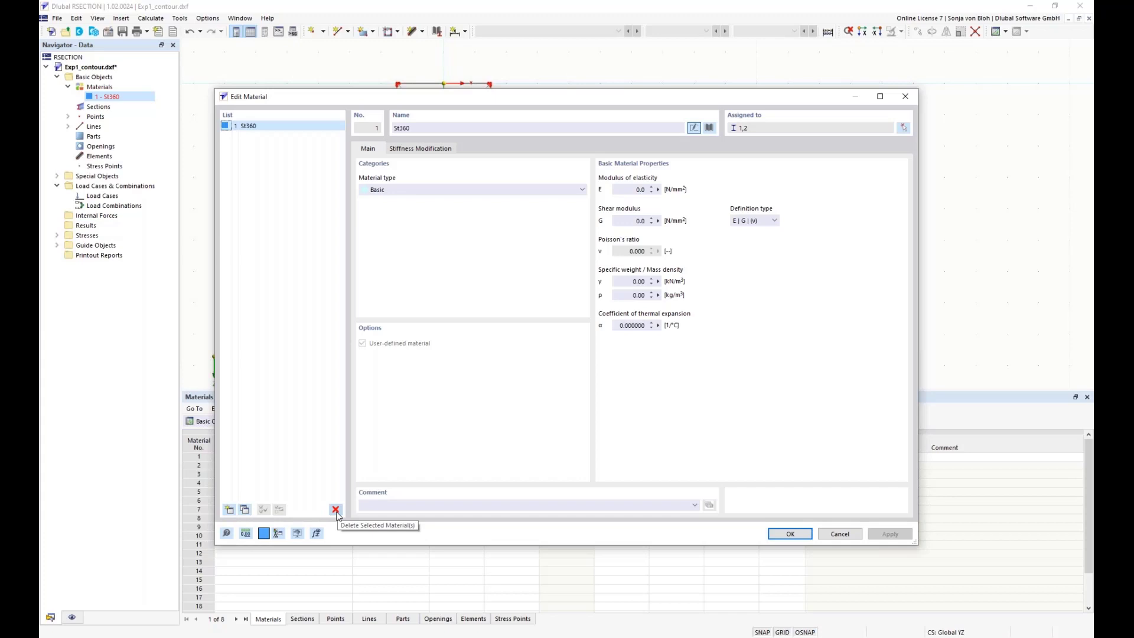
click(427, 127)
double_click(389, 126)
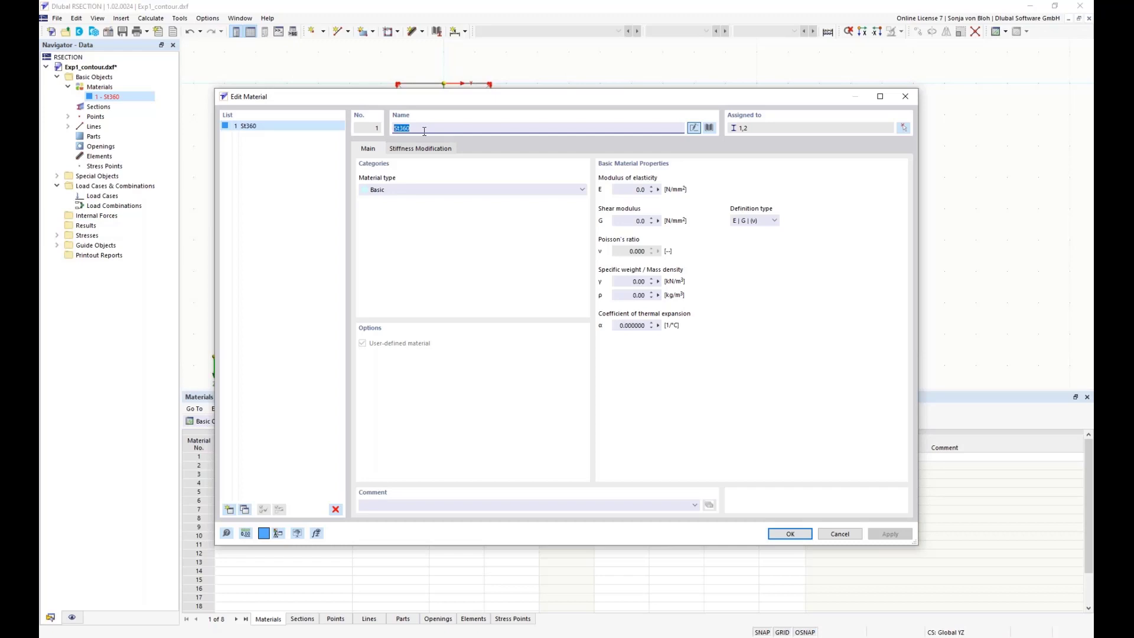
text(EN)
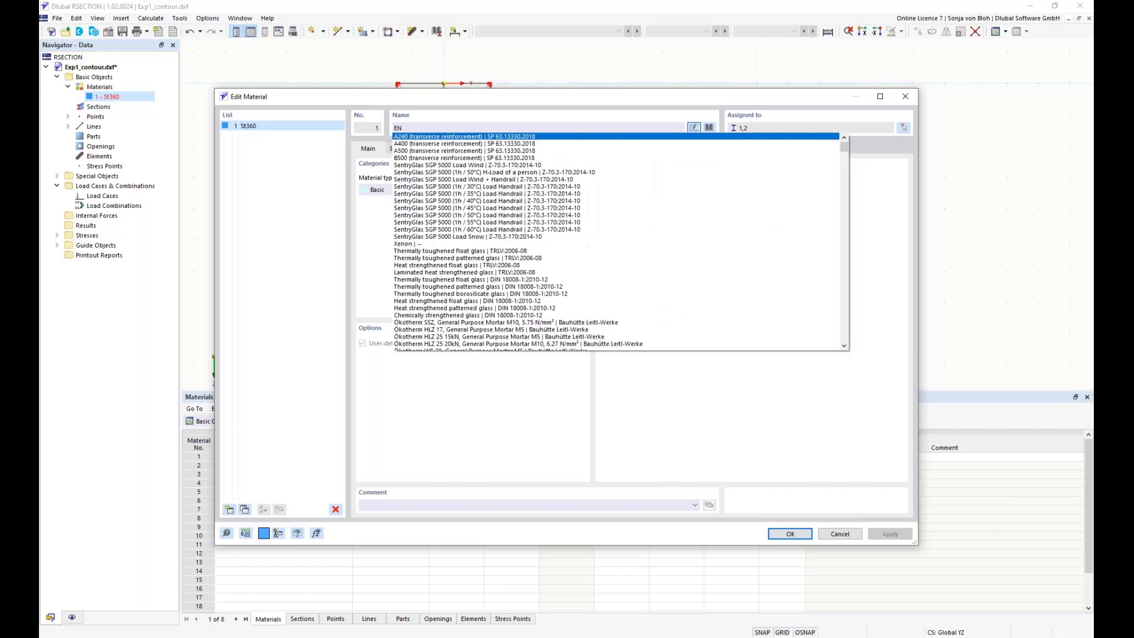
text( AW)
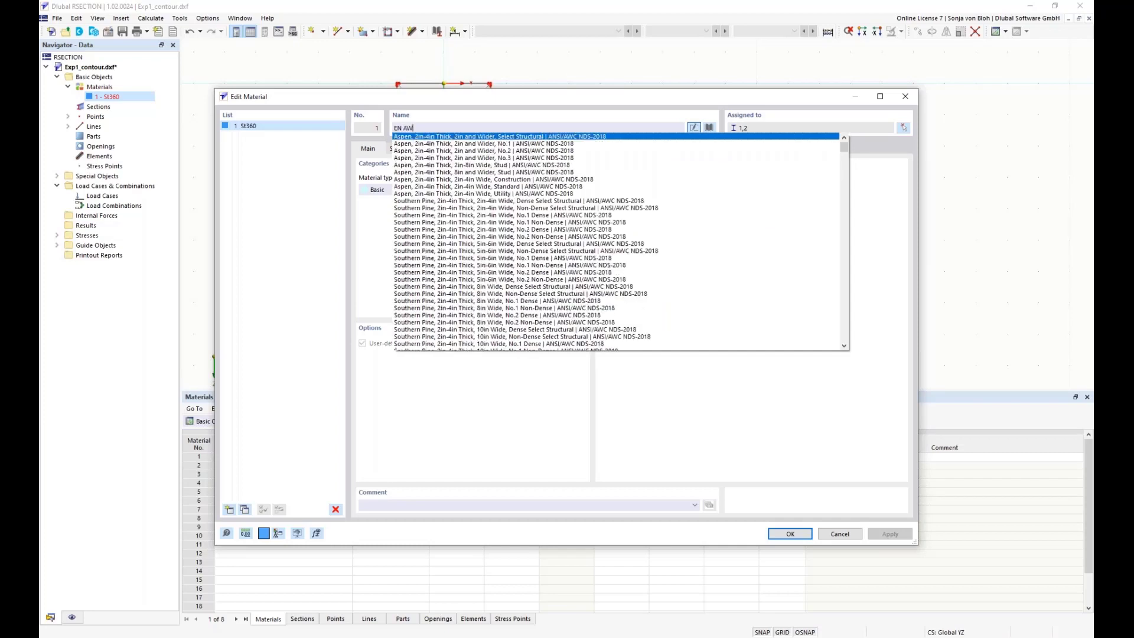
text( 6060)
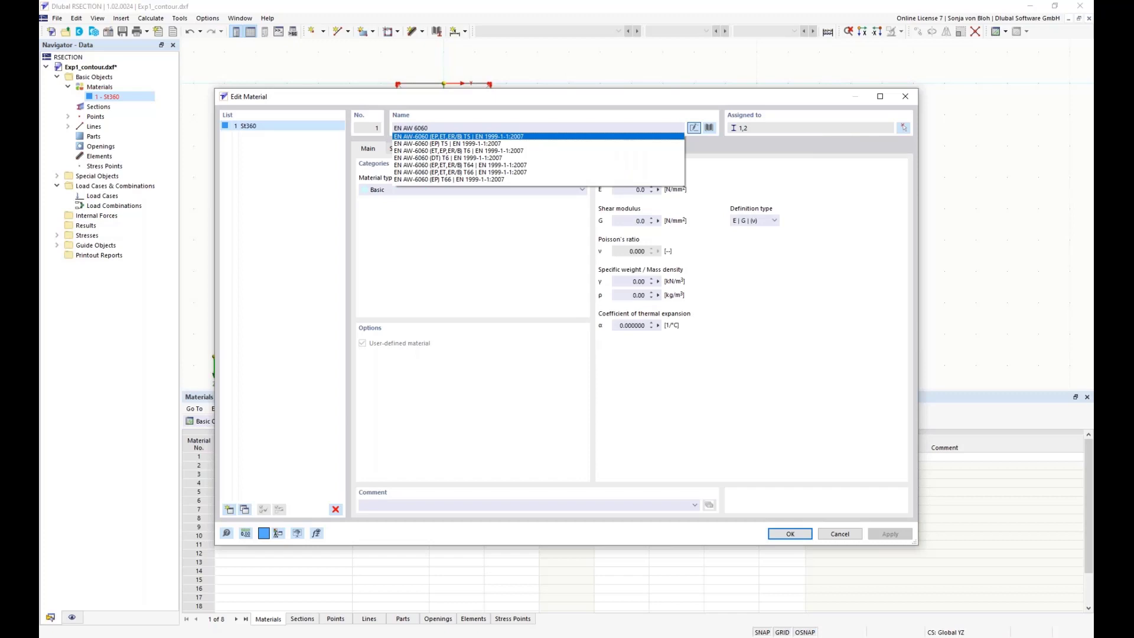
click(489, 172)
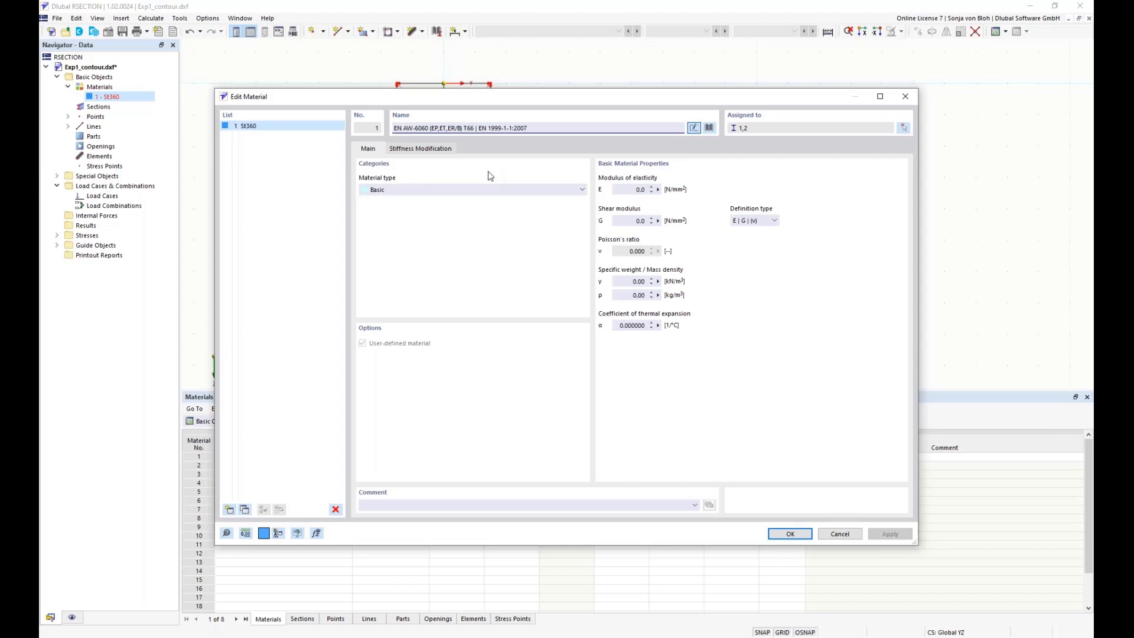
Open the material library and examine its material type, subtype and standard filters.
click(711, 129)
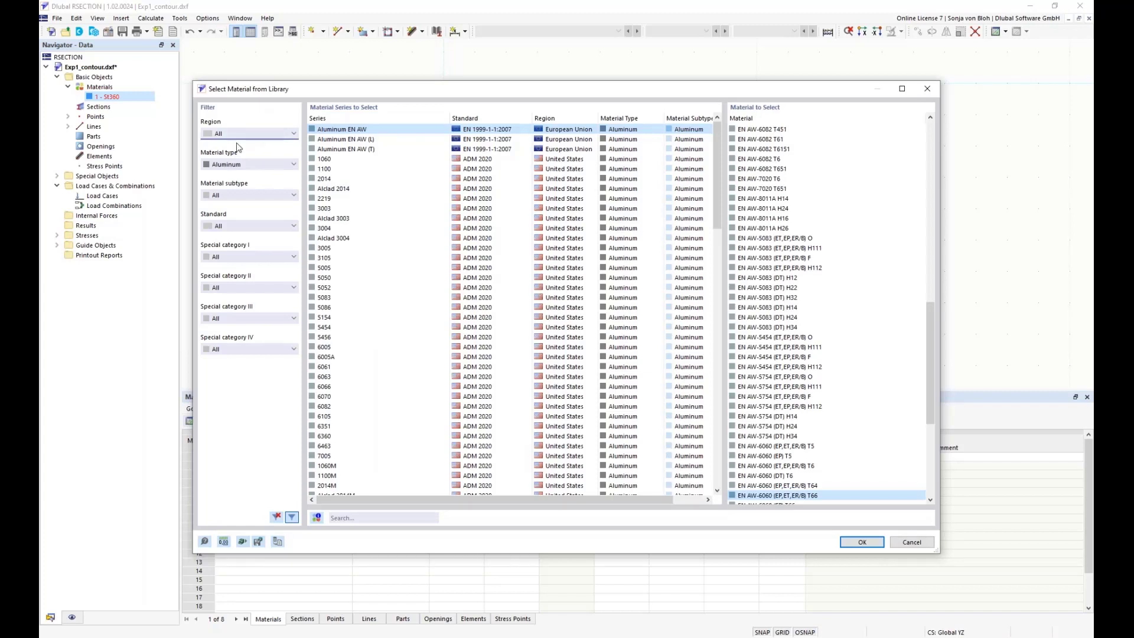
click(293, 165)
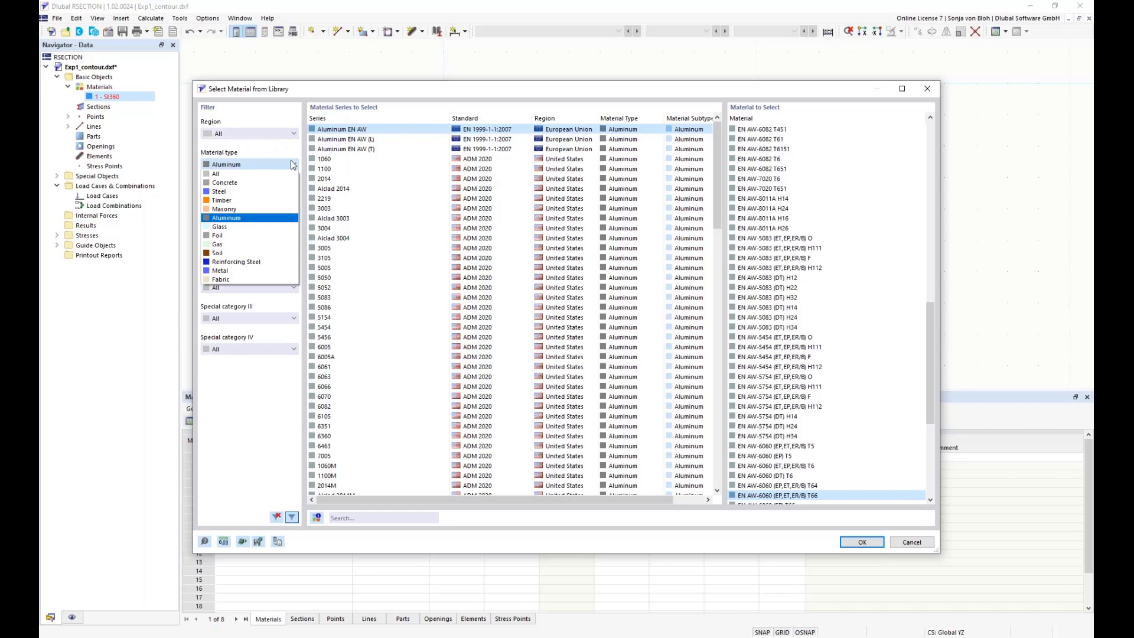
click(293, 165)
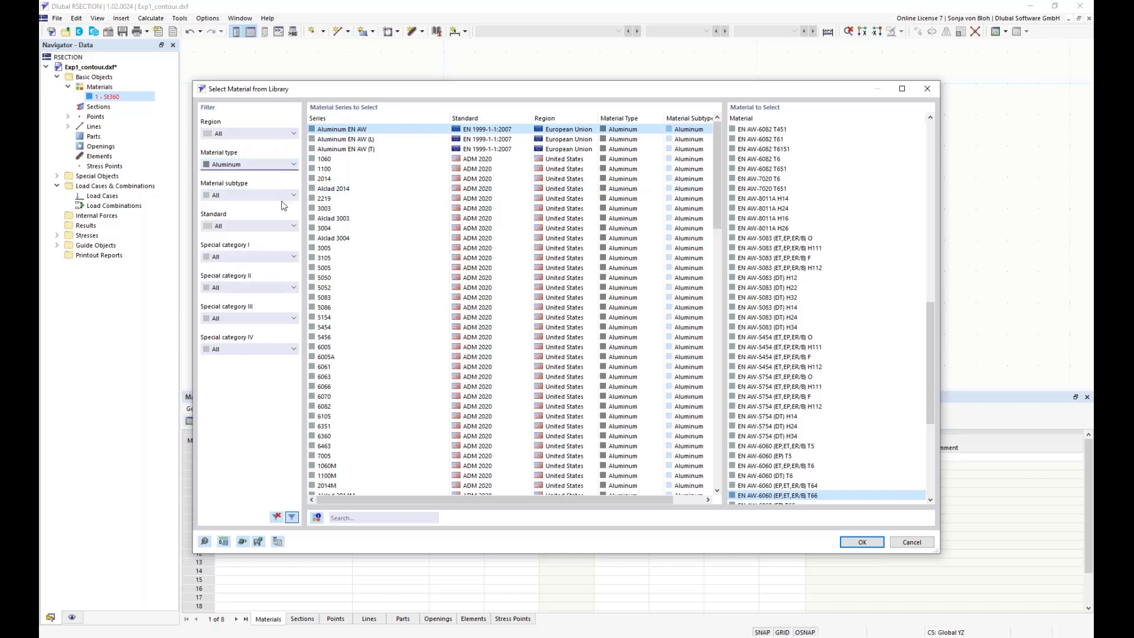
click(273, 199)
click(273, 200)
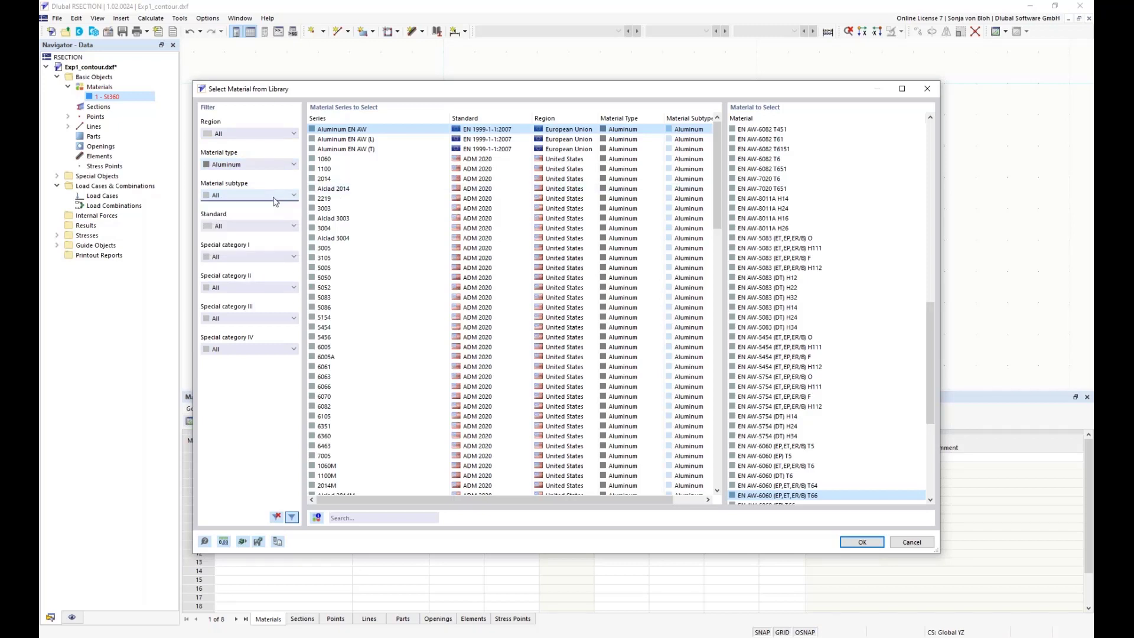
click(278, 227)
click(277, 227)
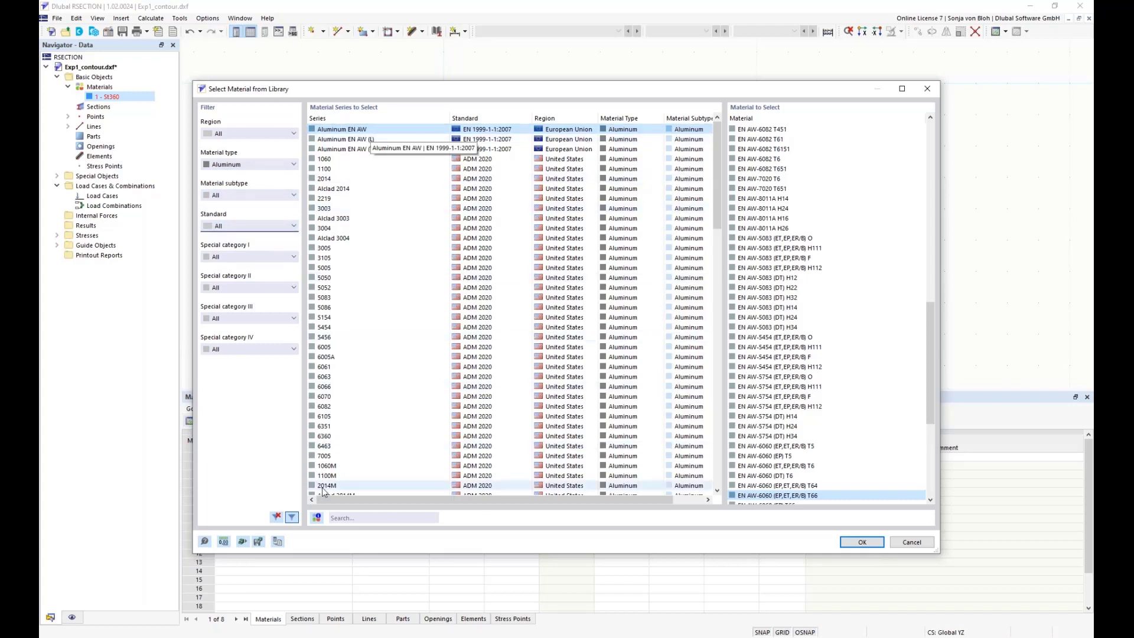
Search the library for EN AW 6060 and assign EN AW-6060 (EP,ET,ER/B) T66 to the material.
click(352, 520)
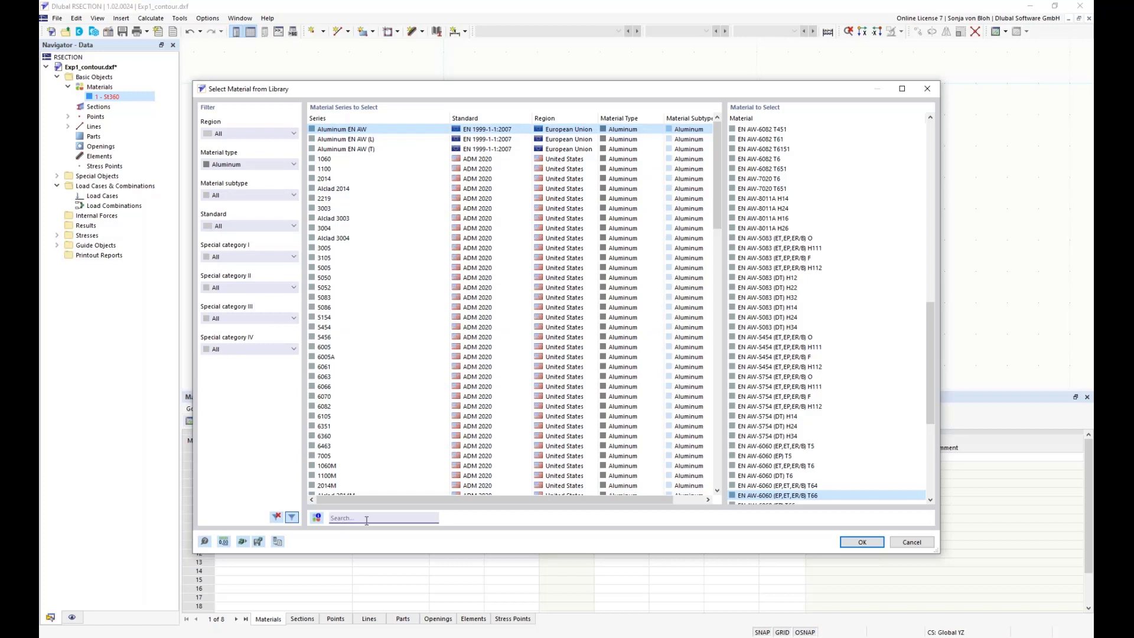
text(EN )
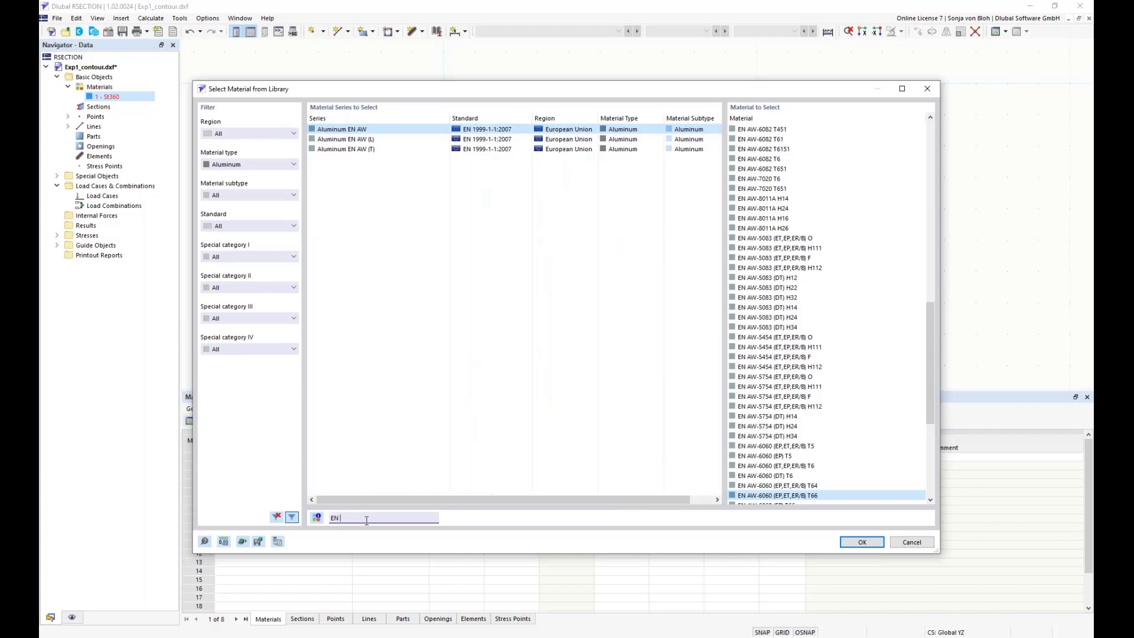
text(AW 6060)
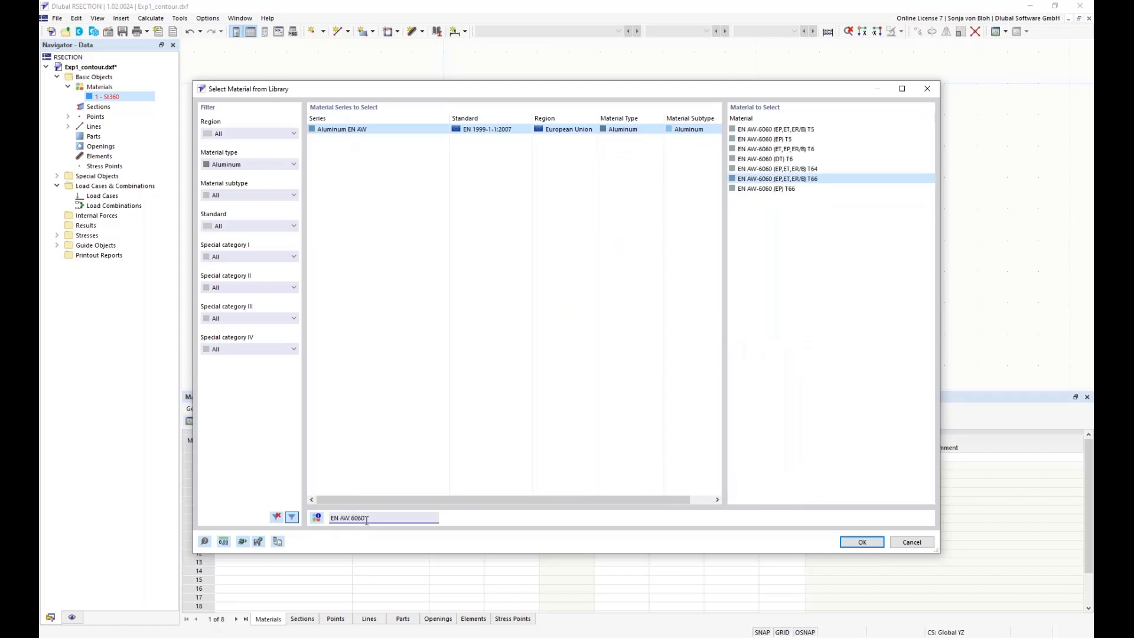
click(776, 180)
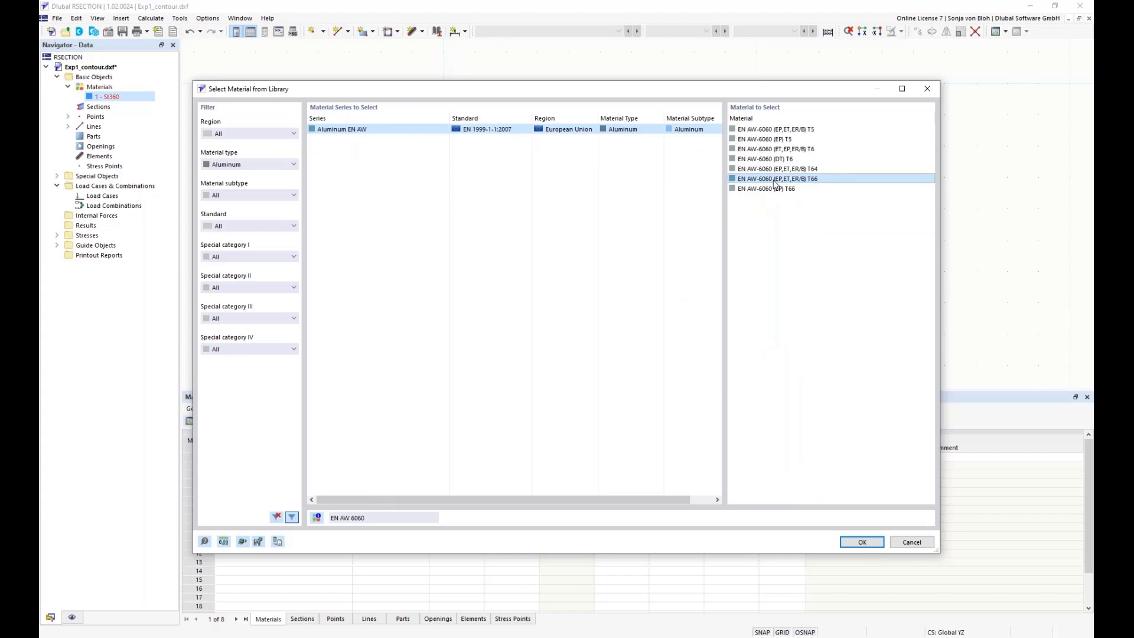
click(864, 540)
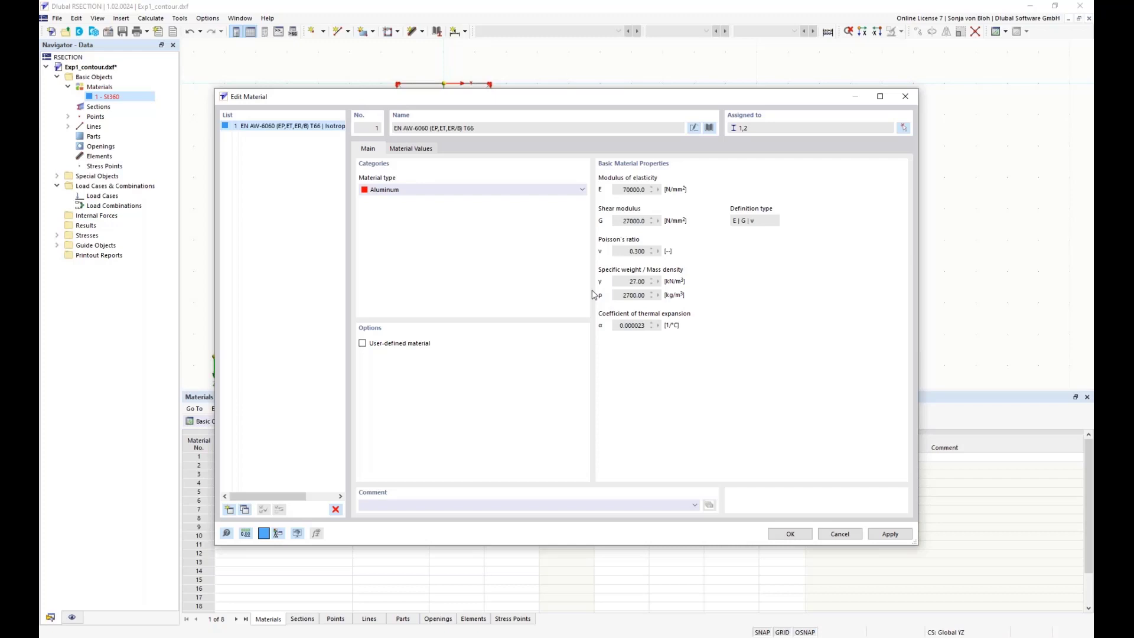
Try the user-defined material option and examine the editable modulus of elasticity and shear modulus.
click(363, 344)
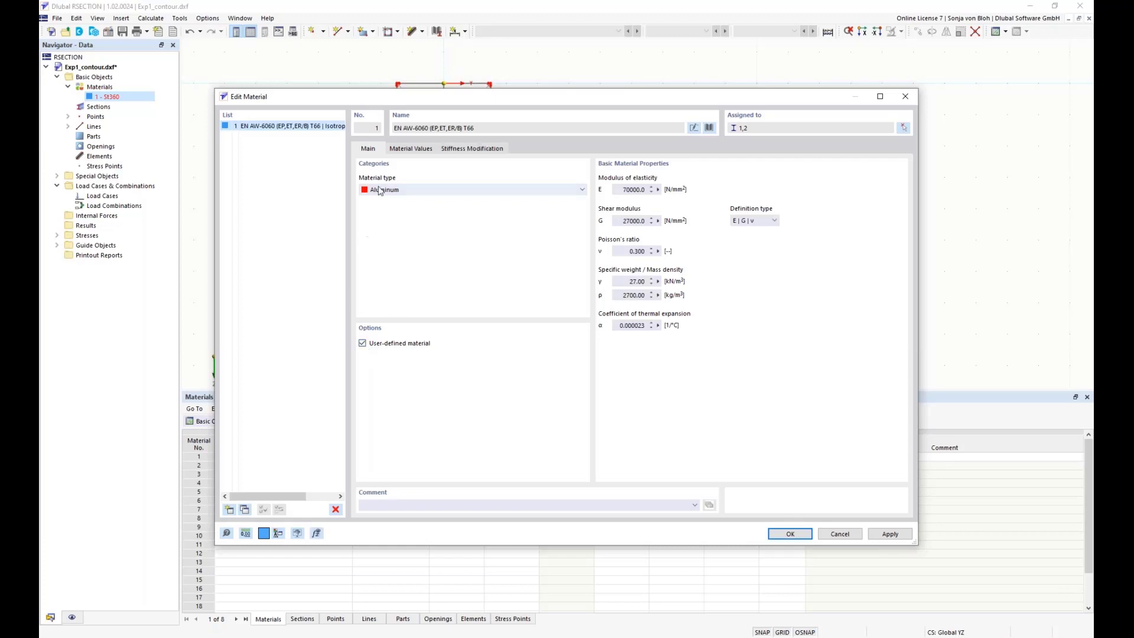
click(412, 151)
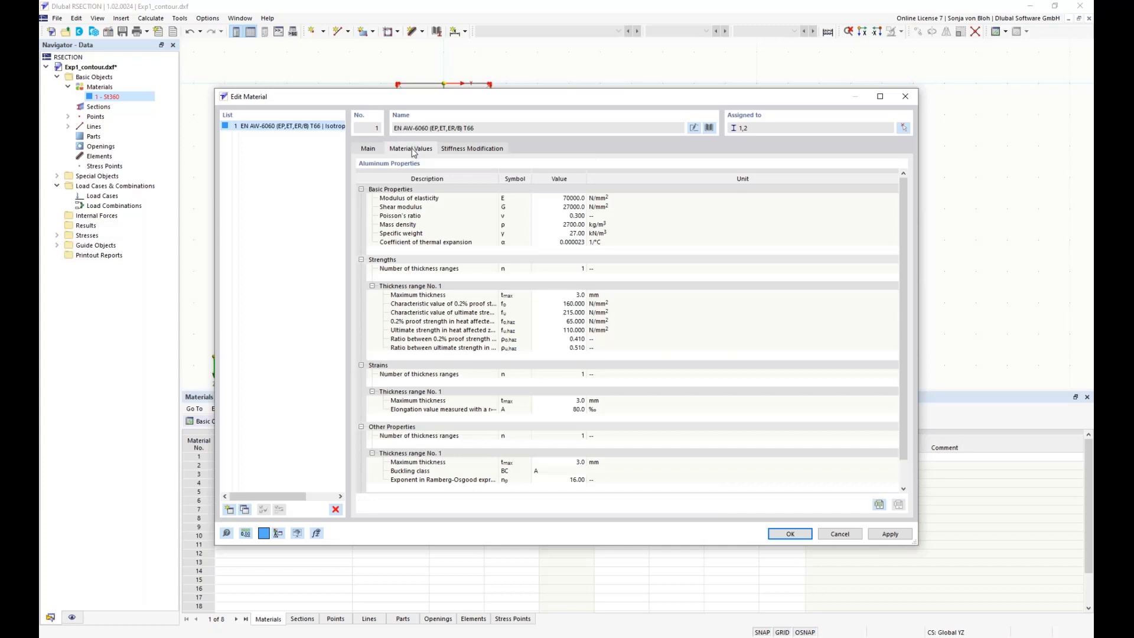
click(558, 198)
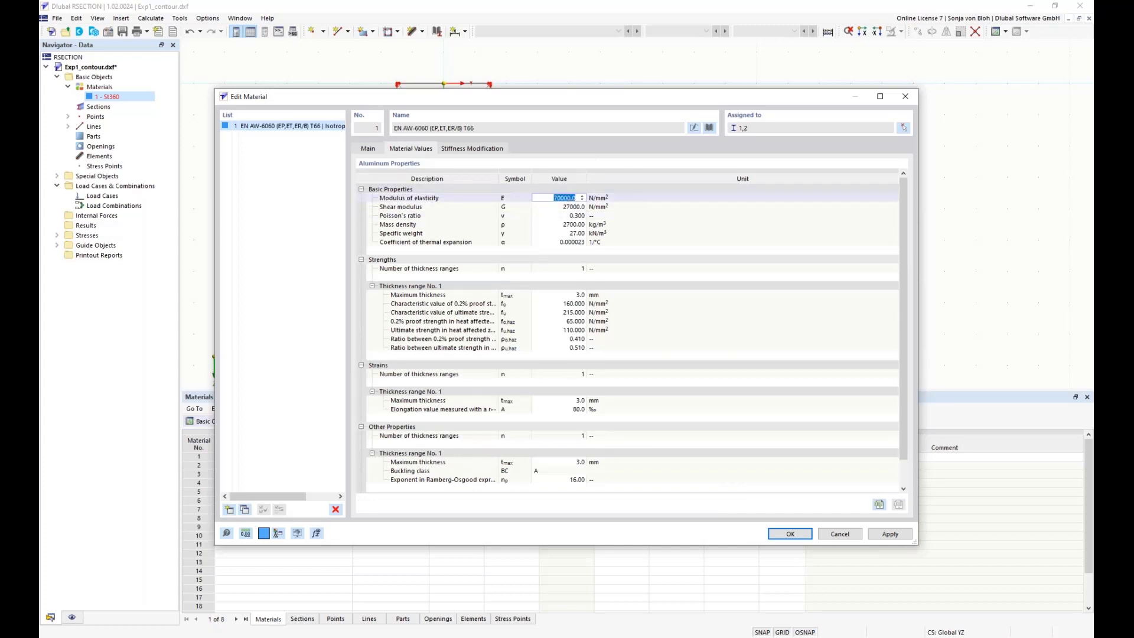
click(549, 208)
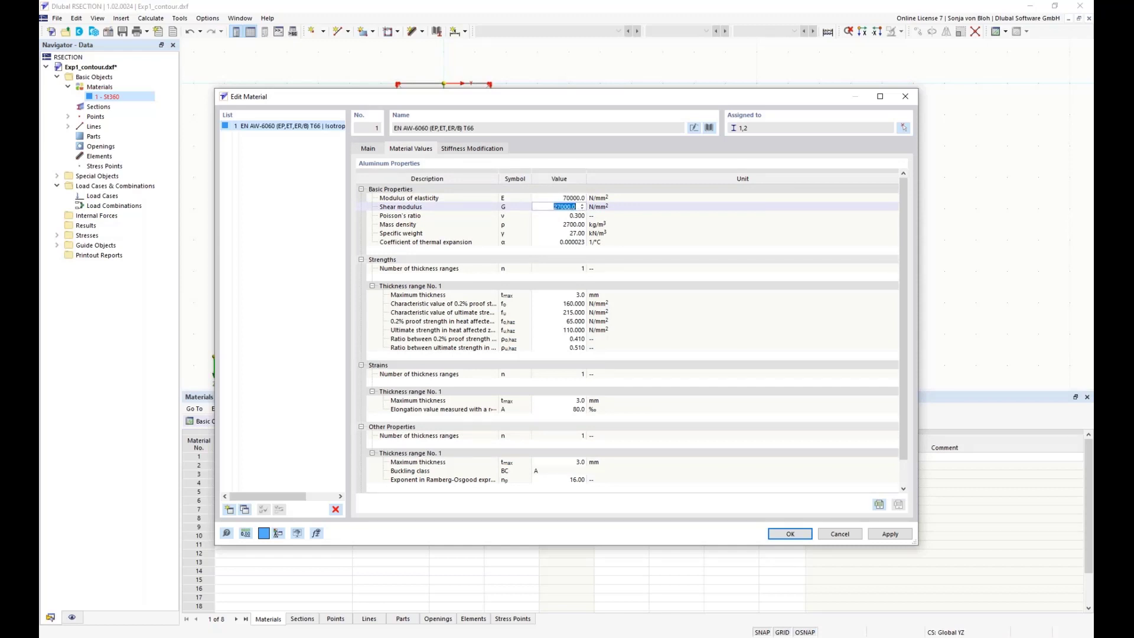
click(370, 151)
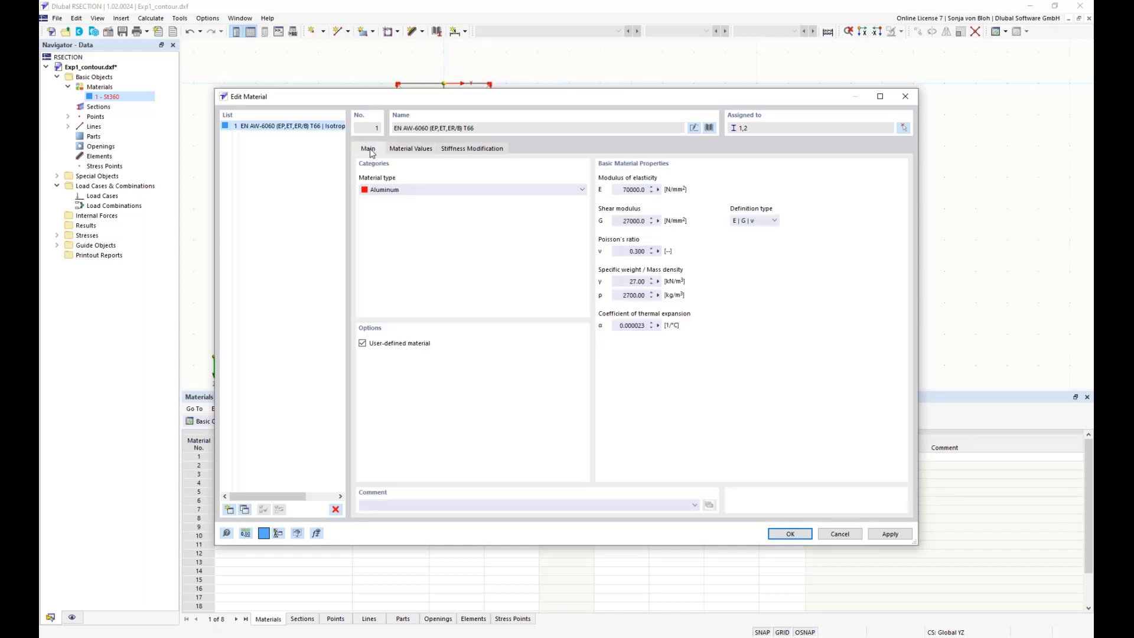
click(362, 343)
Confirm the material edit with EN AW-6060 (EP,ET,ER/B) T66 assigned.
click(789, 534)
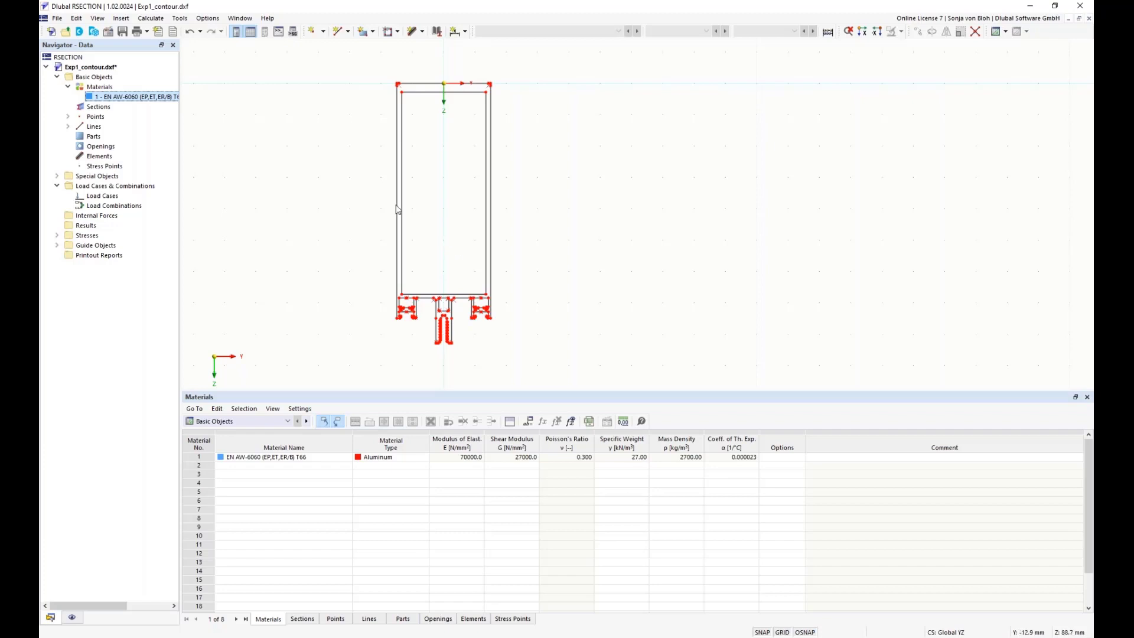
Start a new part defined by boundary lines and select all contour lines, 1-147.
right_click(100, 139)
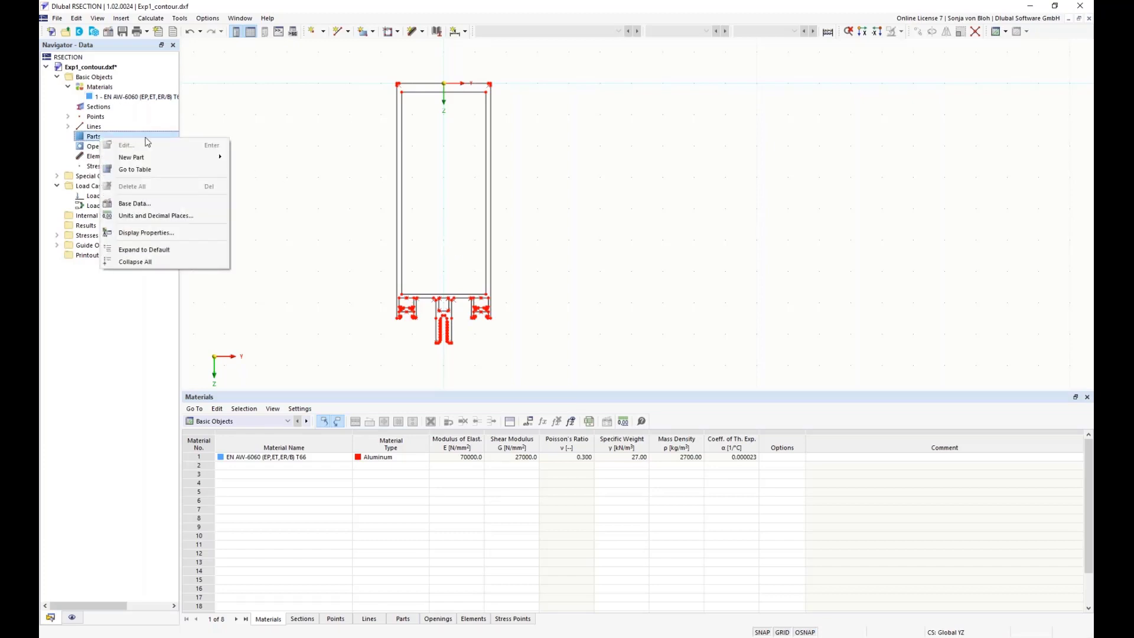
mouse_move(165, 160)
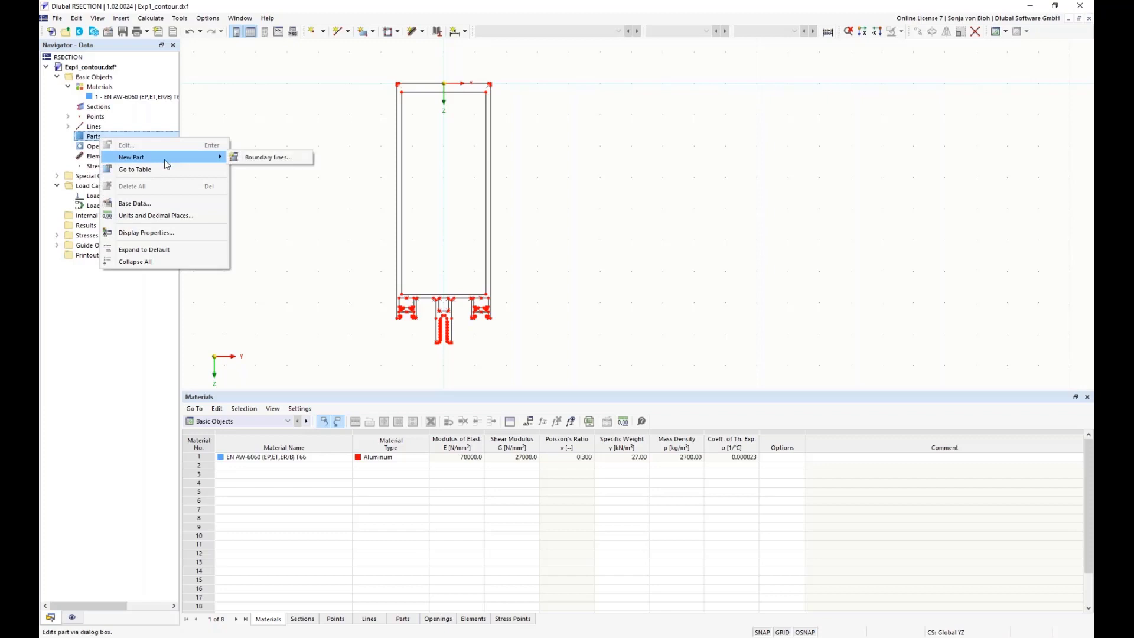
click(267, 157)
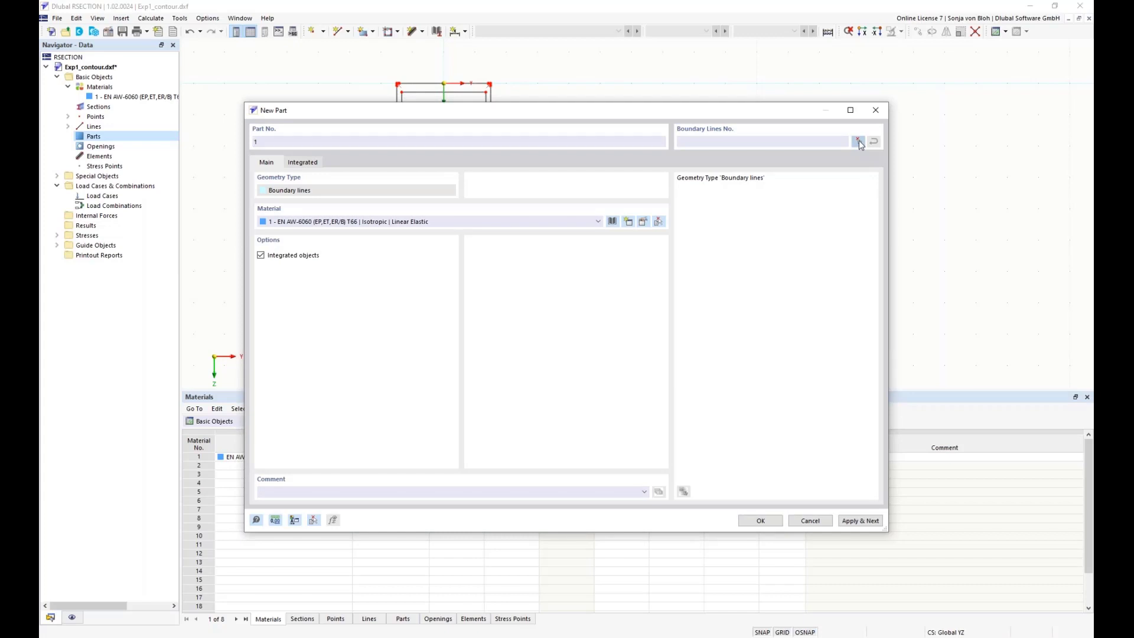
click(858, 142)
drag(364, 63, 549, 359)
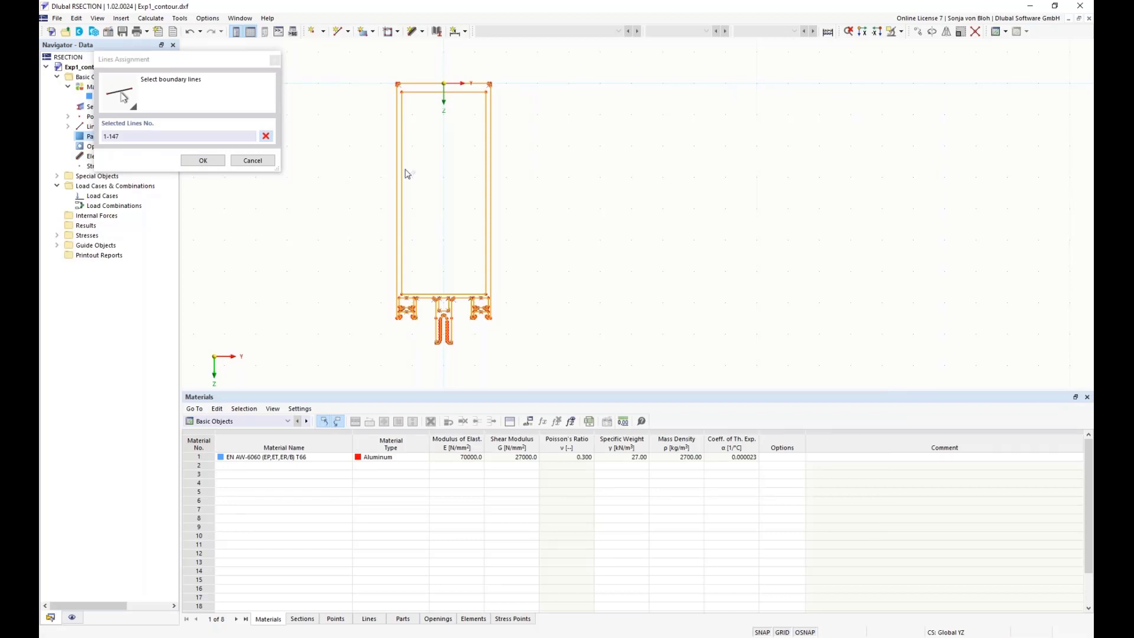
Deselect the lines of the four inner cavities and create the part from boundary lines 1-99 with EN AW-6060 T66.
scroll(405, 173, up, 1)
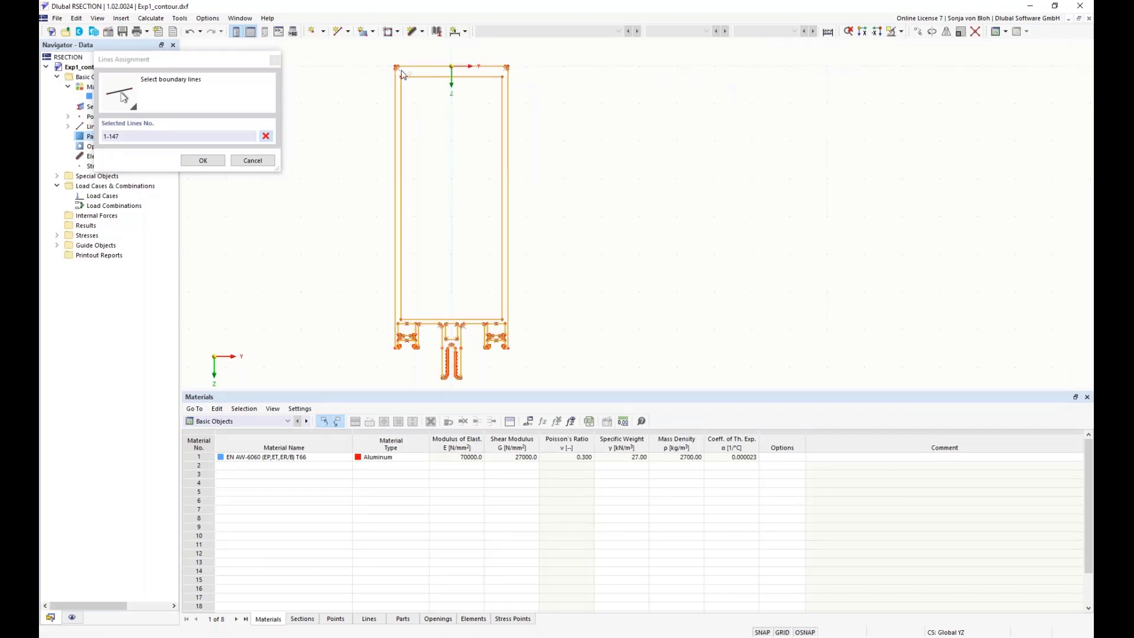
drag(399, 76, 508, 320)
scroll(472, 345, up, 3)
scroll(357, 340, down, 1)
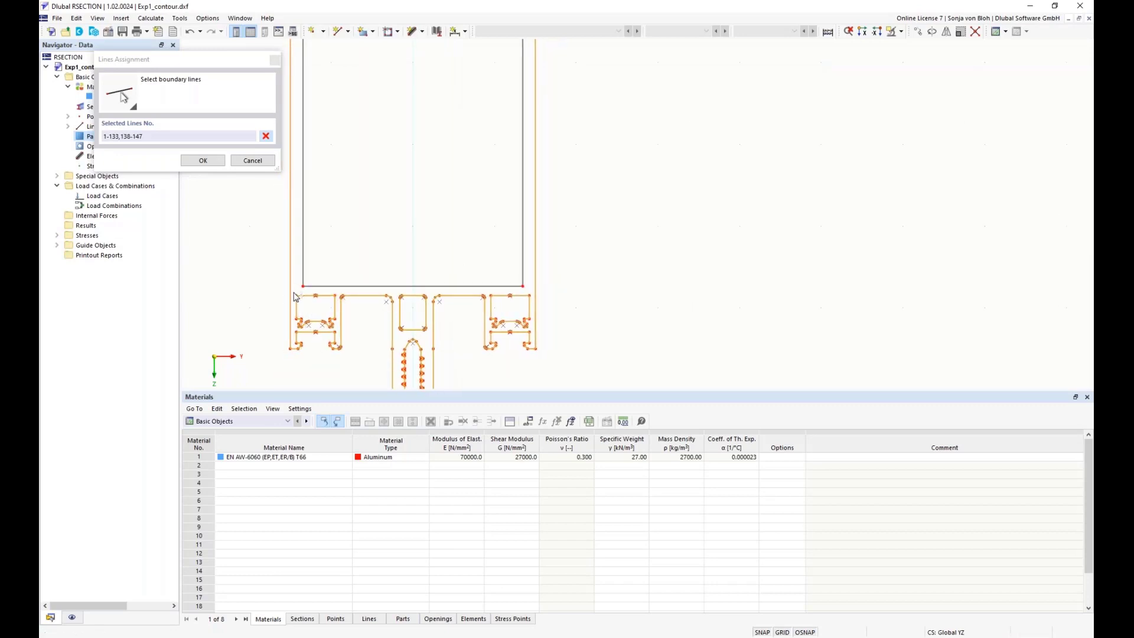
drag(293, 291, 338, 330)
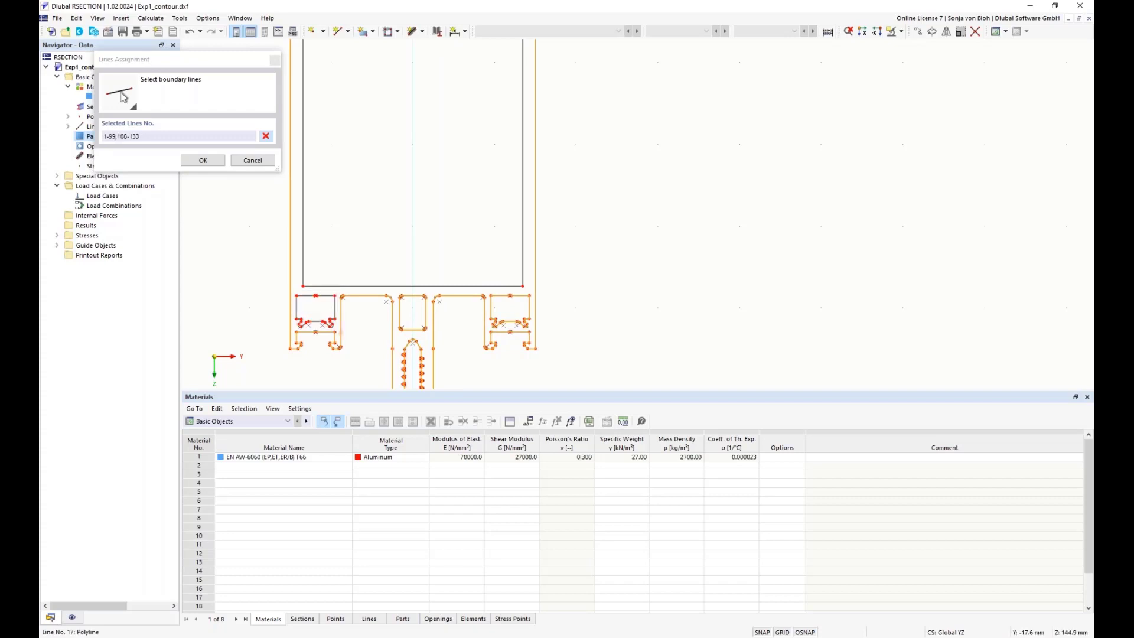
drag(402, 296, 430, 336)
drag(488, 291, 534, 332)
click(203, 160)
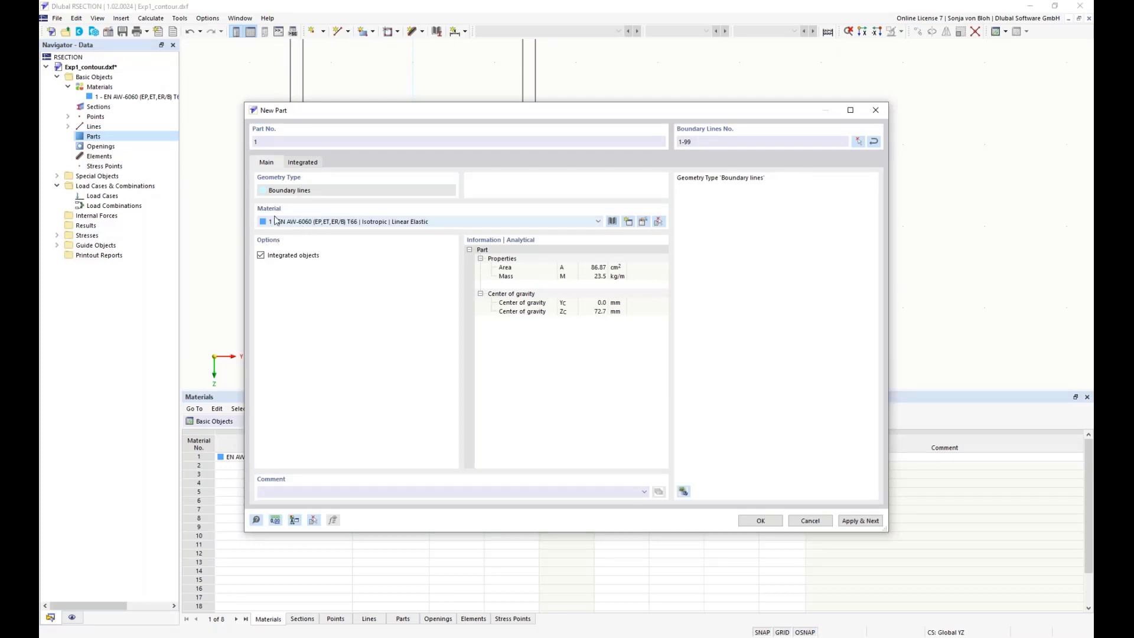
click(302, 224)
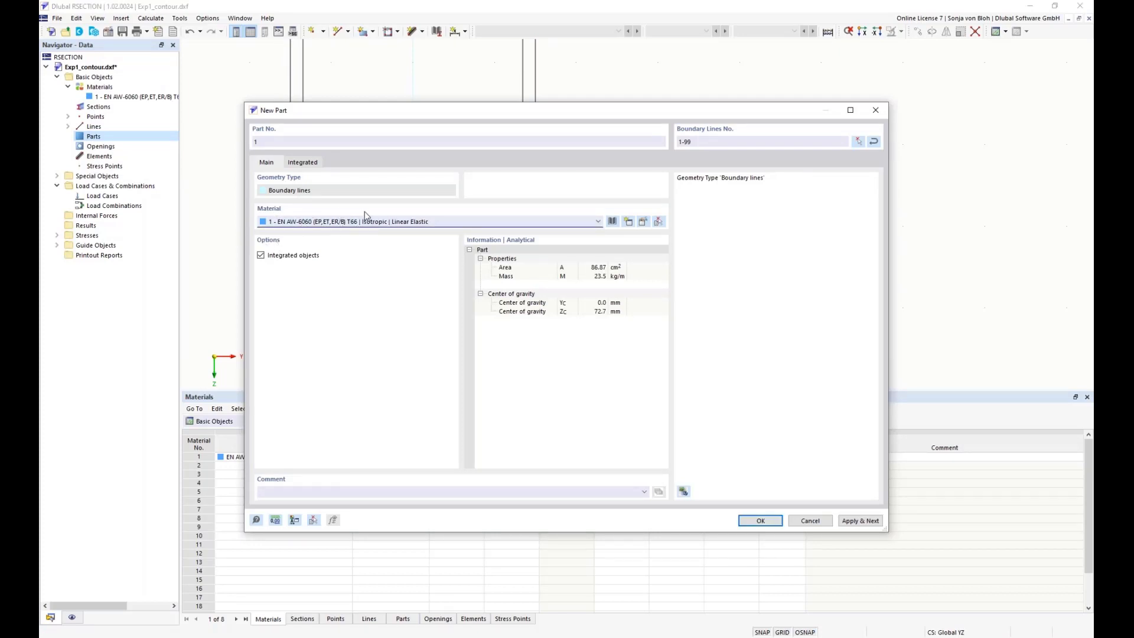
click(756, 521)
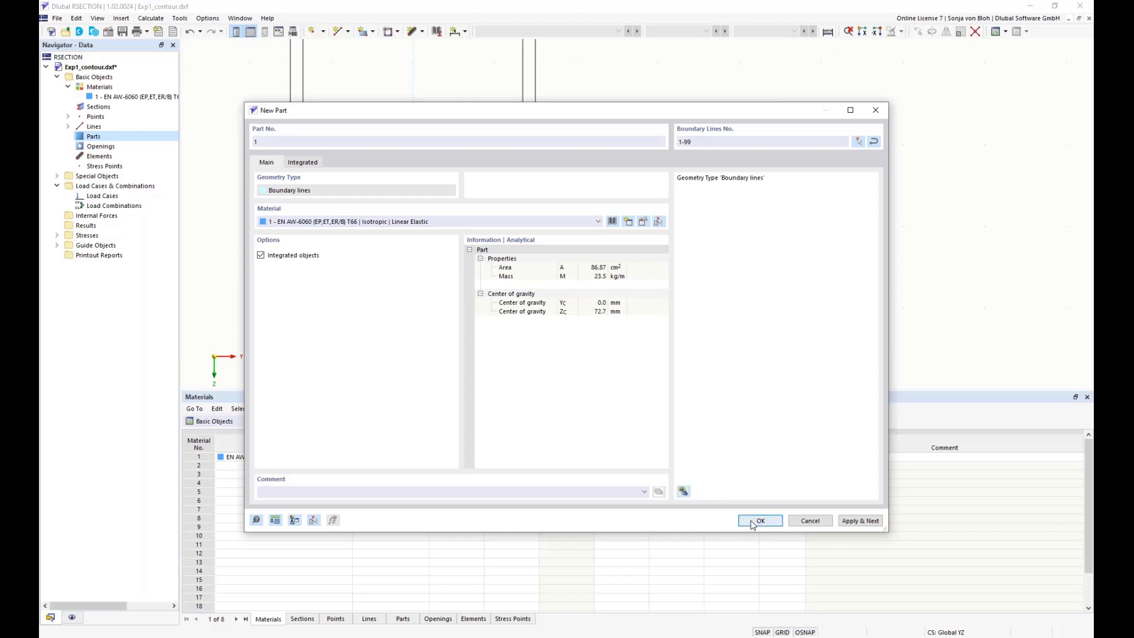
Create an opening for the large rectangular cavity from boundary lines 134-137.
scroll(620, 331, down, 2)
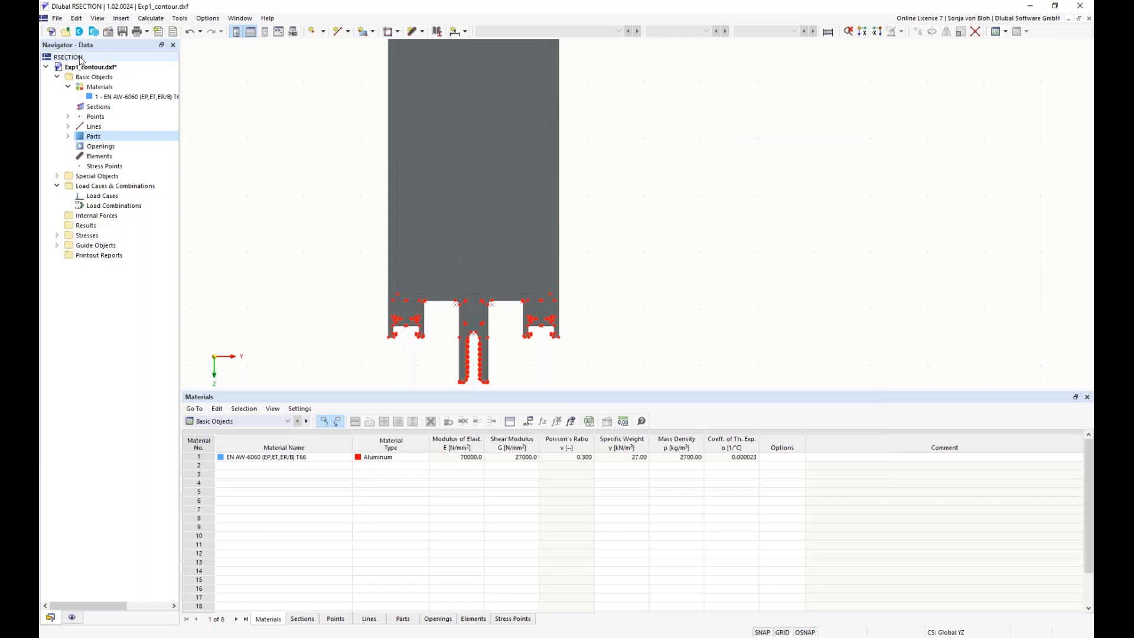
right_click(97, 147)
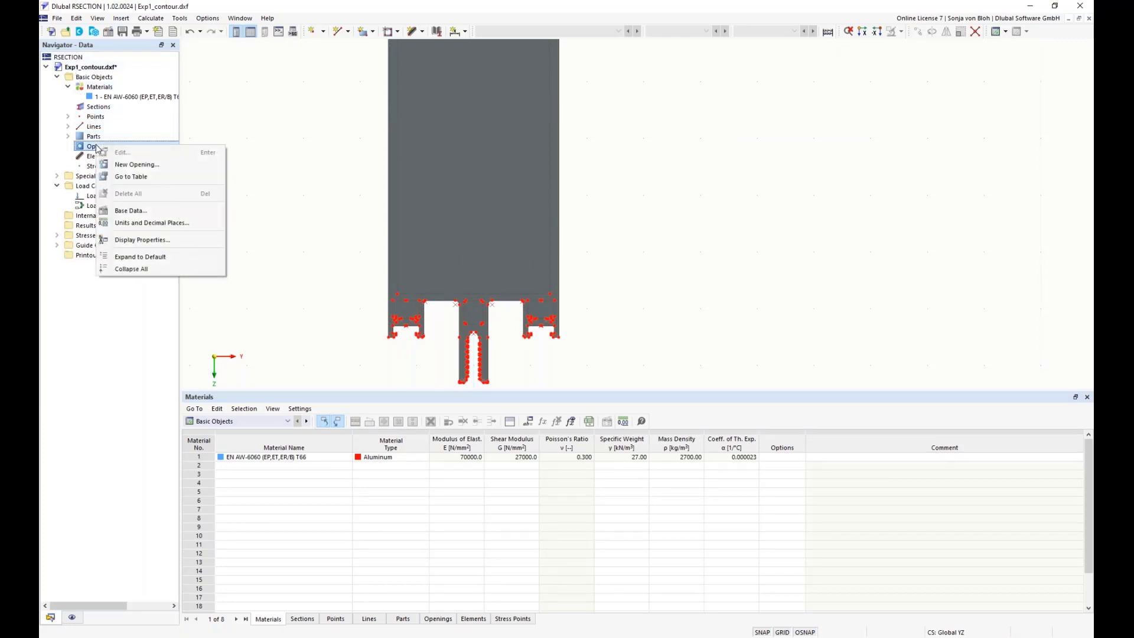
click(122, 164)
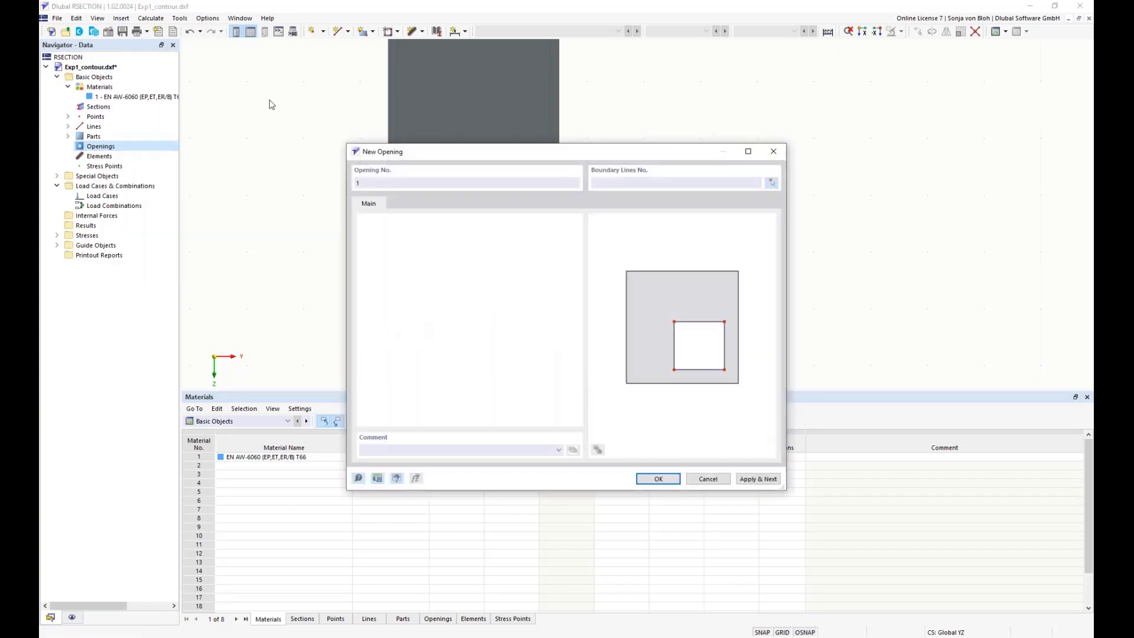
click(772, 183)
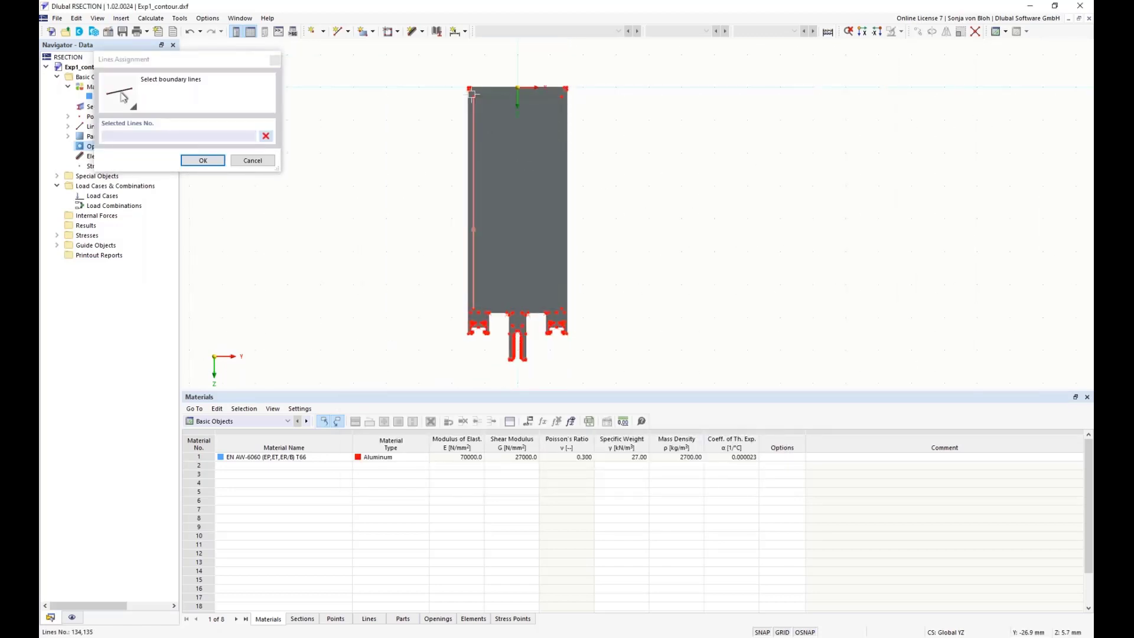
drag(471, 92, 564, 311)
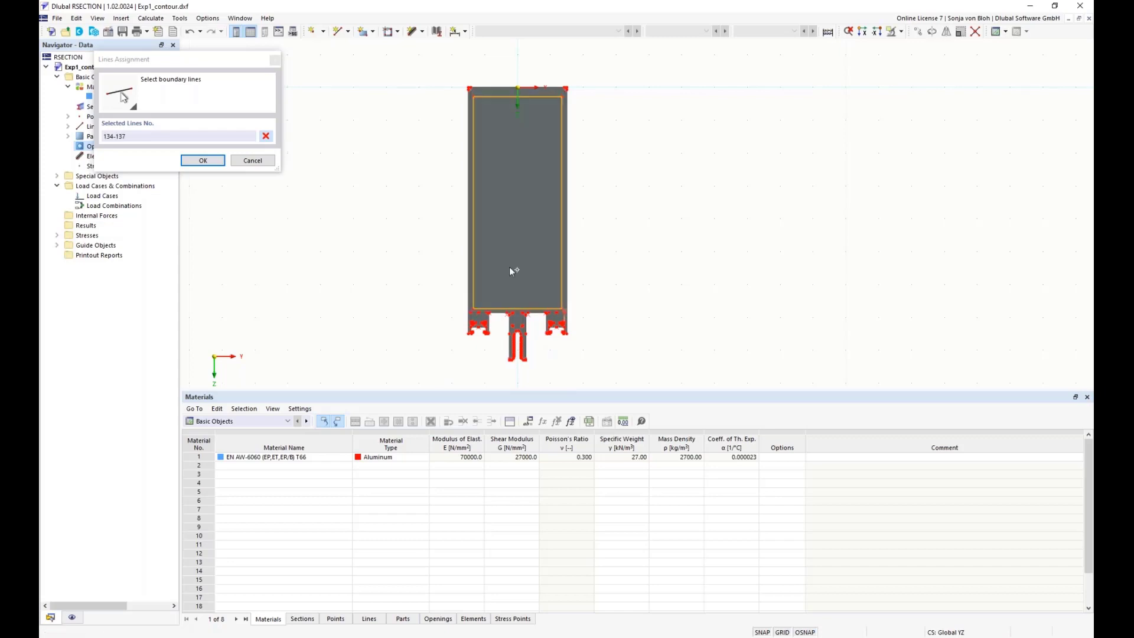
click(203, 161)
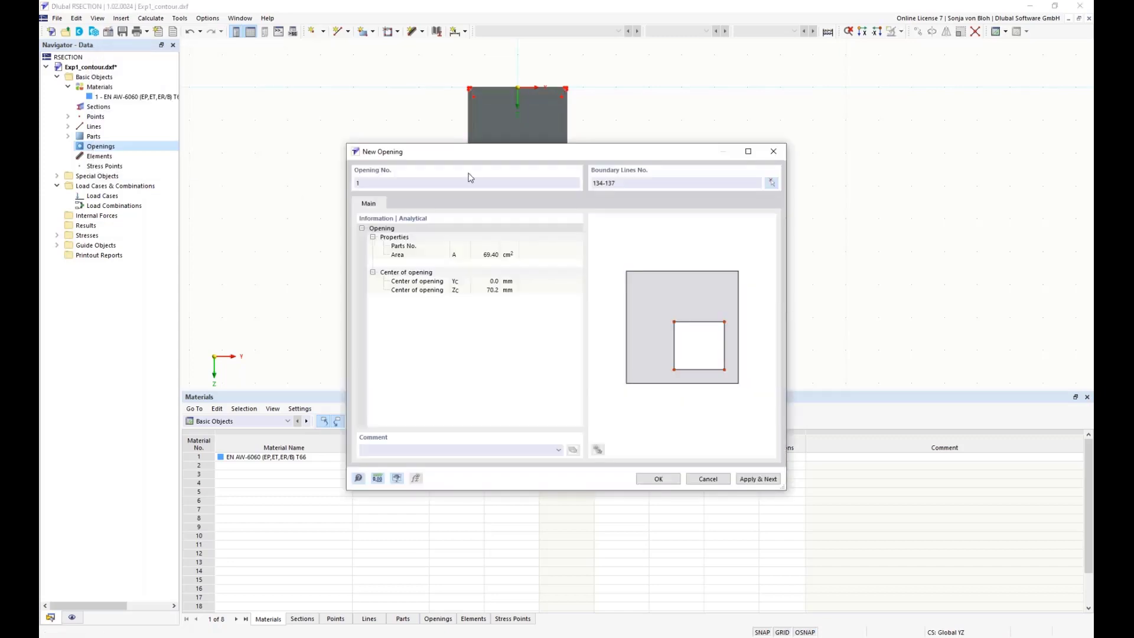
click(751, 478)
Create an opening for the small lower-left cavity from boundary lines 100-107 and 138-147.
click(770, 184)
scroll(602, 336, up, 4)
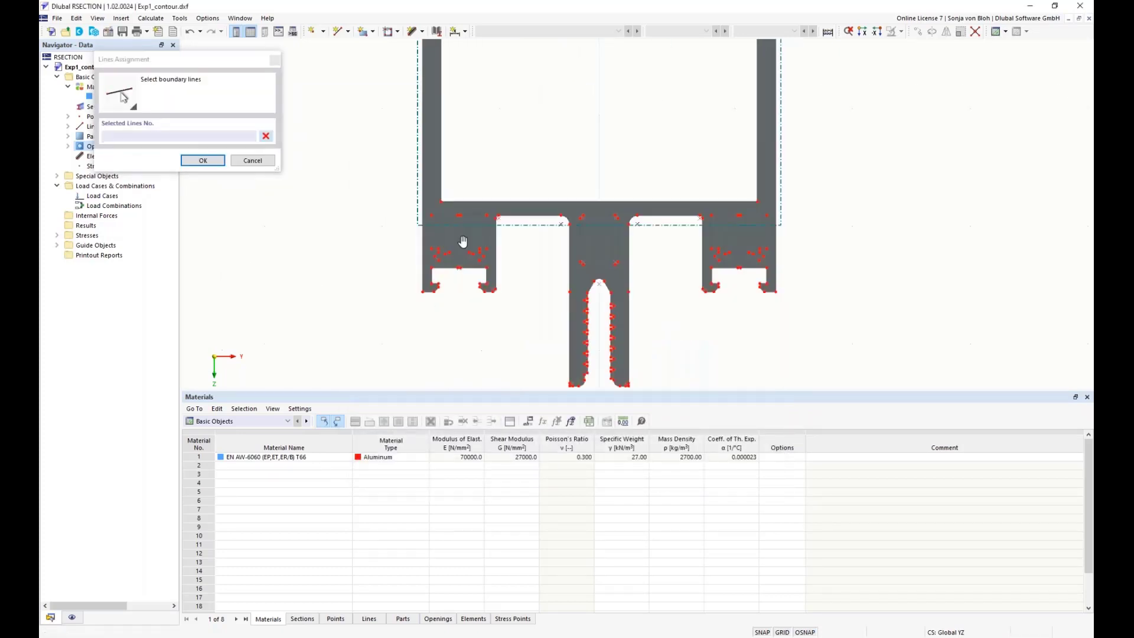
drag(405, 179, 514, 275)
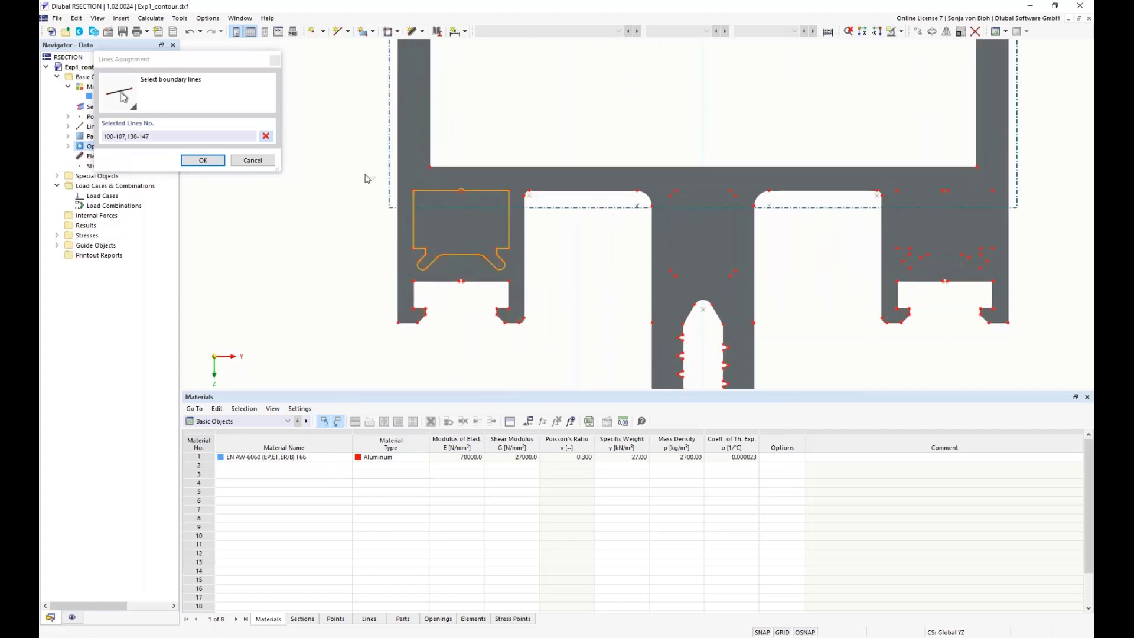
click(207, 161)
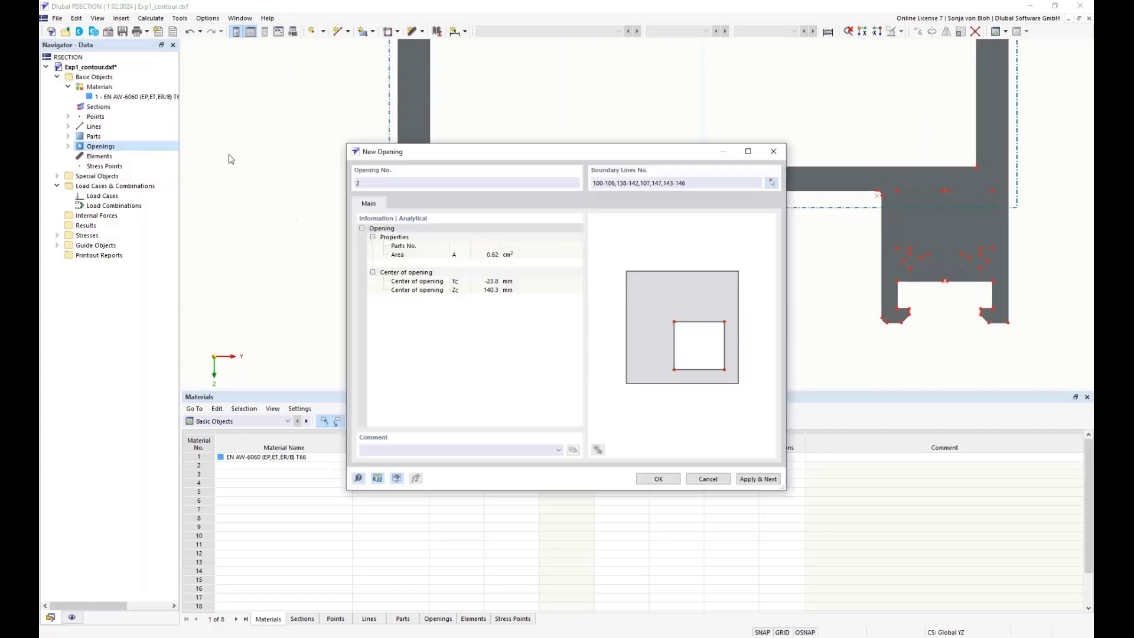
click(746, 479)
Create an opening for the small central cavity below the main chamber from boundary lines 108-115.
click(771, 184)
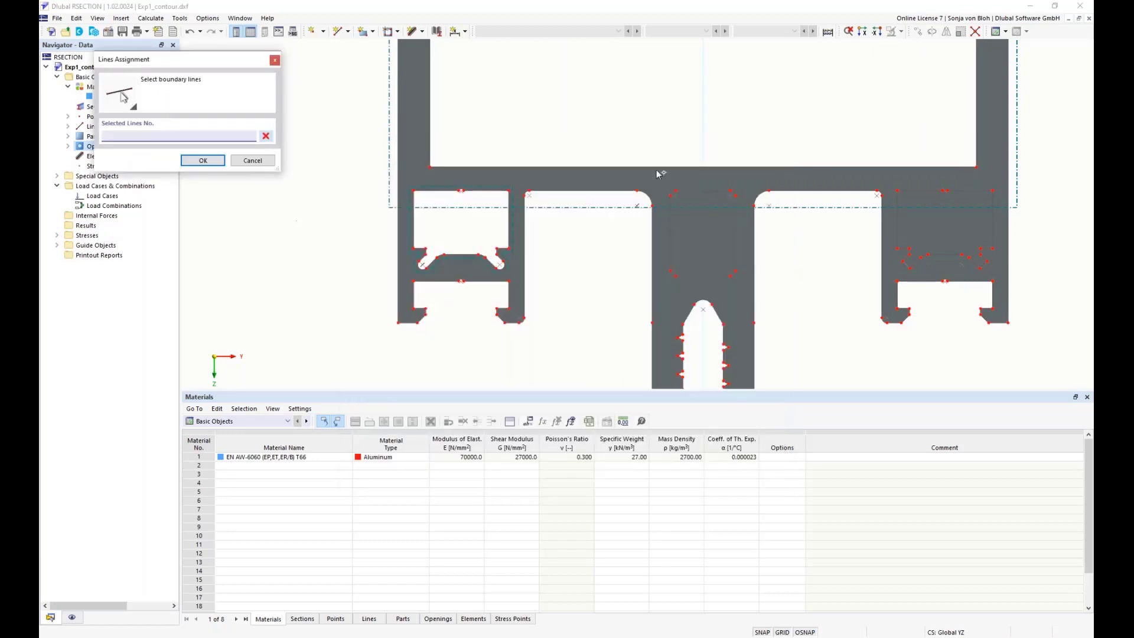
drag(662, 177, 749, 286)
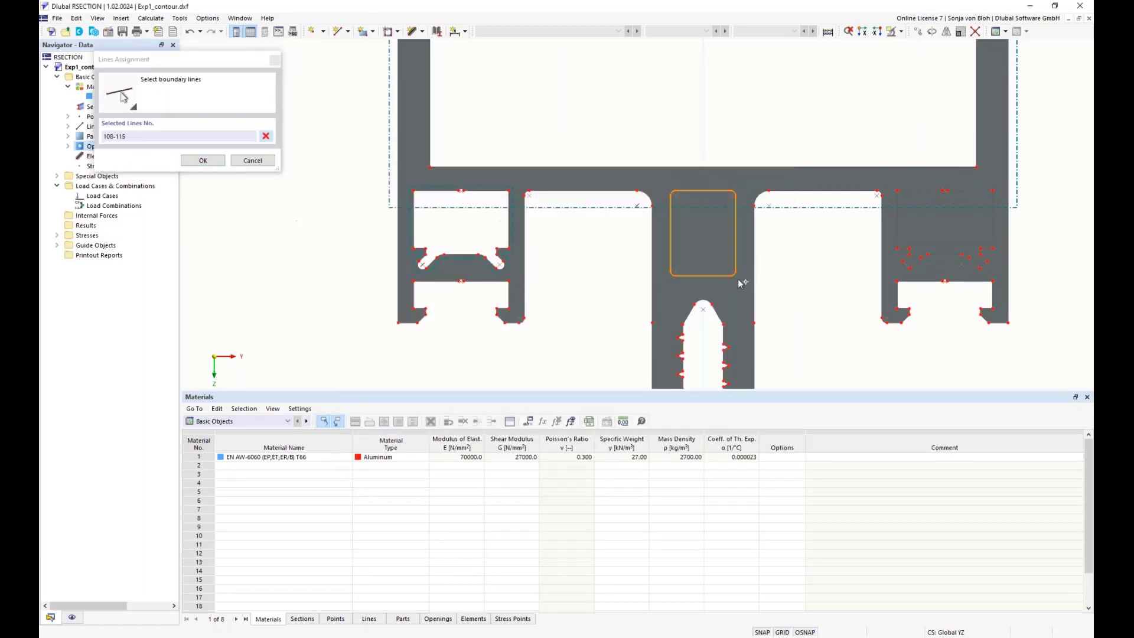
click(213, 160)
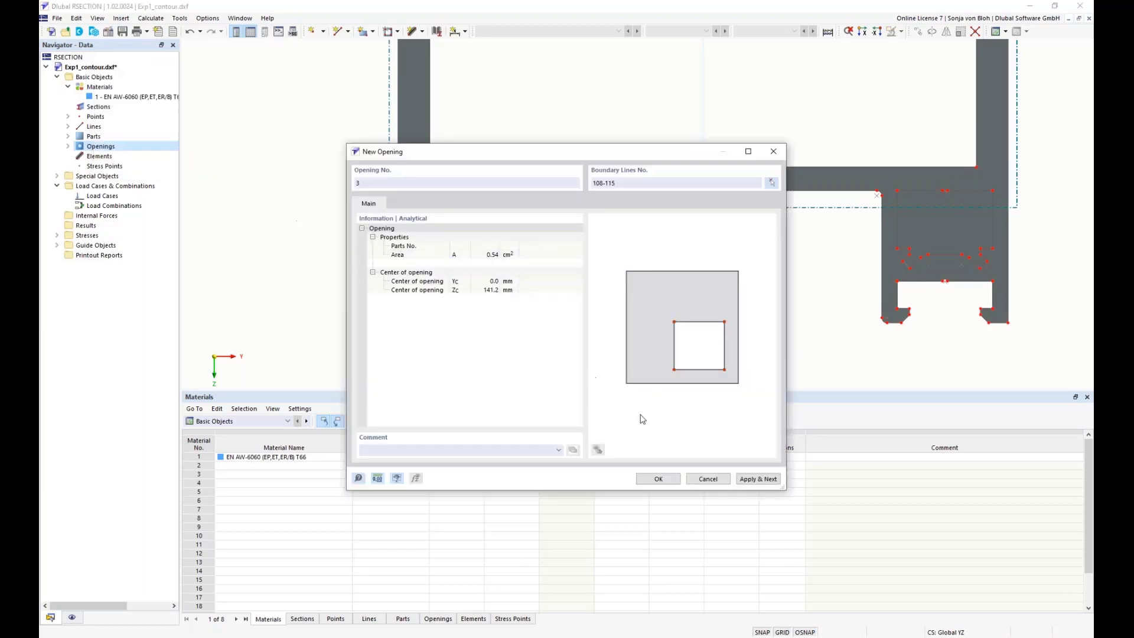
click(750, 477)
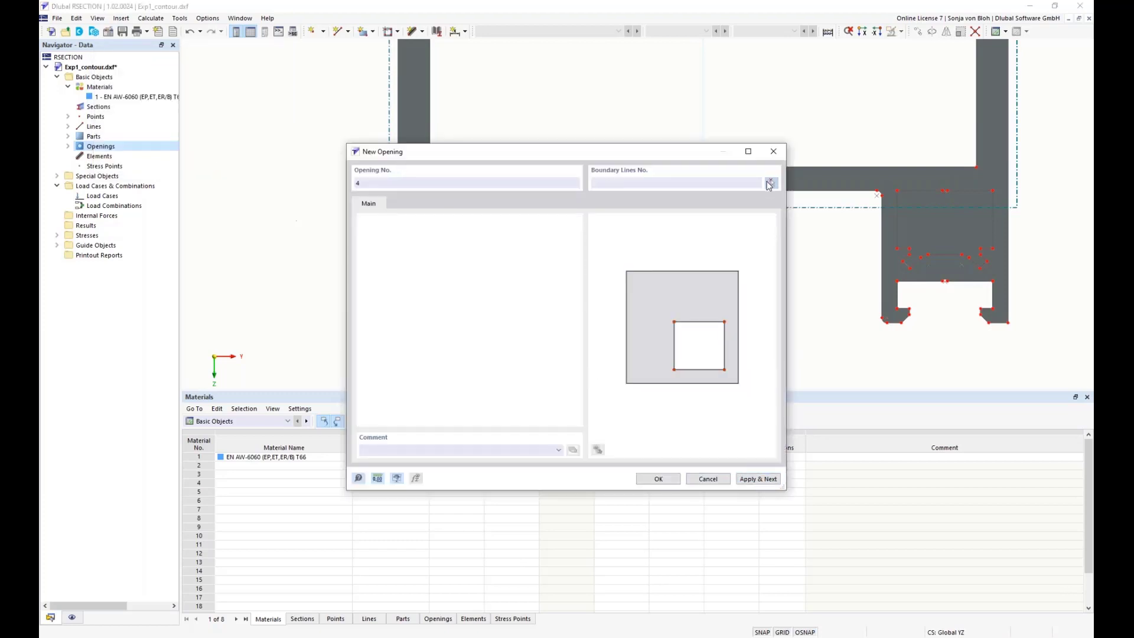
Create an opening for the small lower-right cavity from boundary lines 116-133 and finish defining openings.
click(771, 183)
drag(883, 178, 1002, 274)
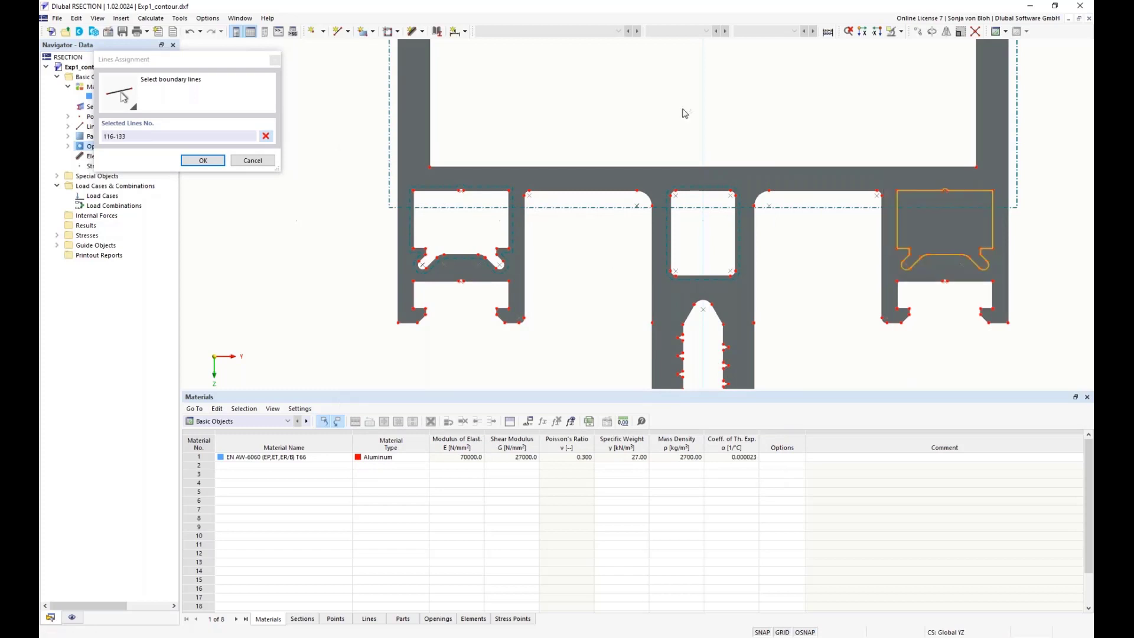
click(206, 161)
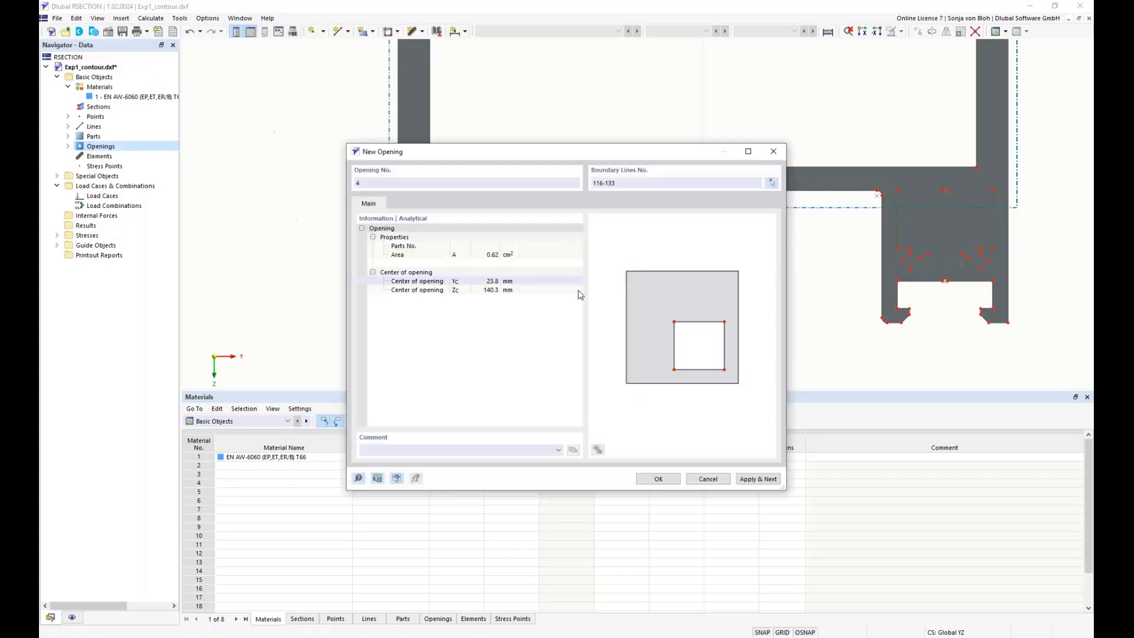
click(659, 480)
Reduce the height of the data table so the whole profile fits in the enlarged graphics area.
scroll(403, 281, down, 5)
drag(413, 396, 410, 538)
mouse_move(330, 314)
middle_down()
mouse_move(325, 346)
mouse_move(324, 331)
middle_up()
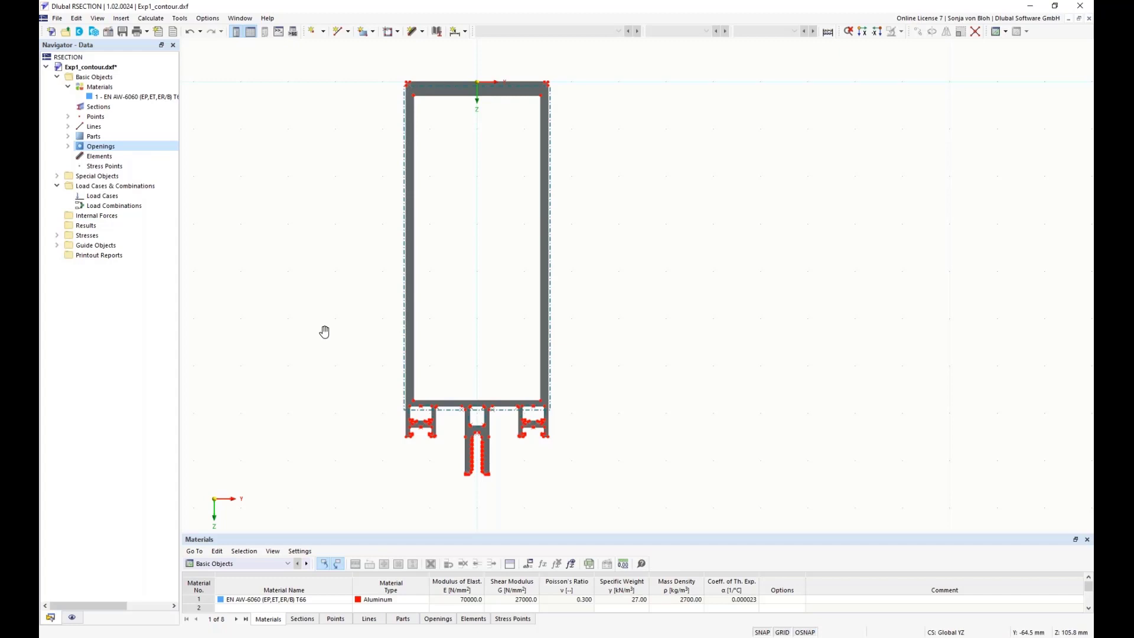
click(323, 31)
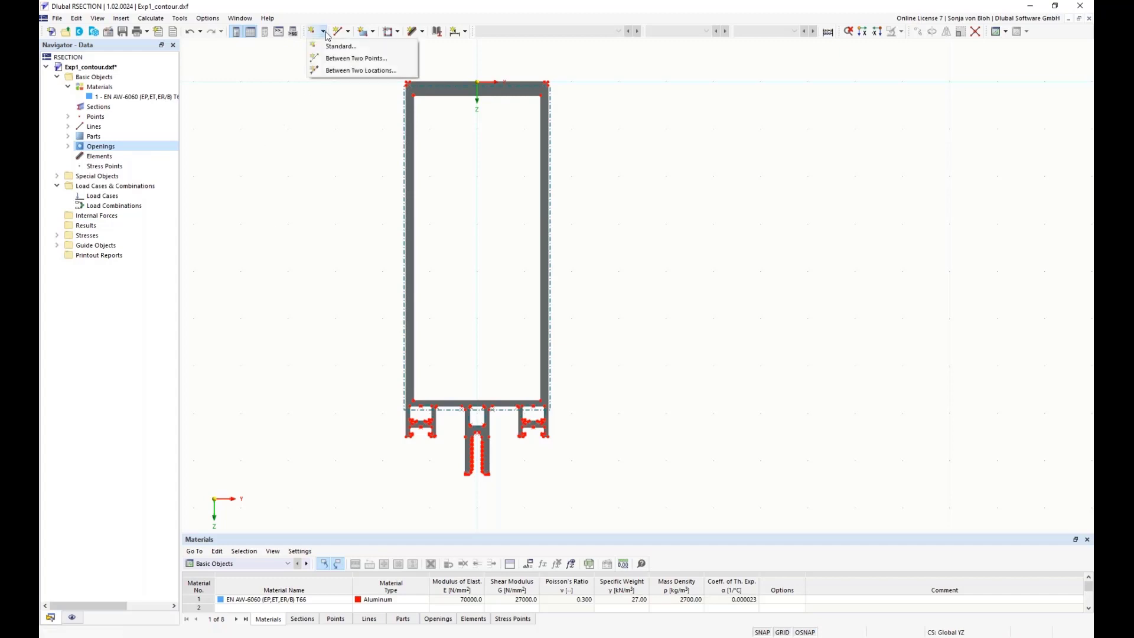
click(338, 71)
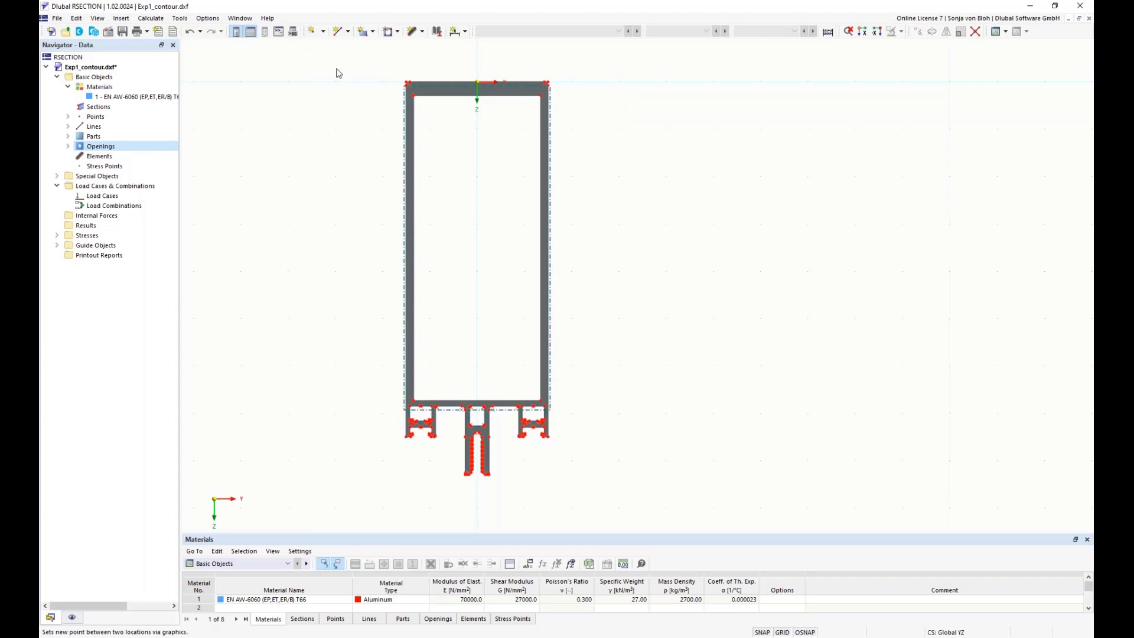
scroll(415, 90, up, 5)
scroll(422, 104, up, 4)
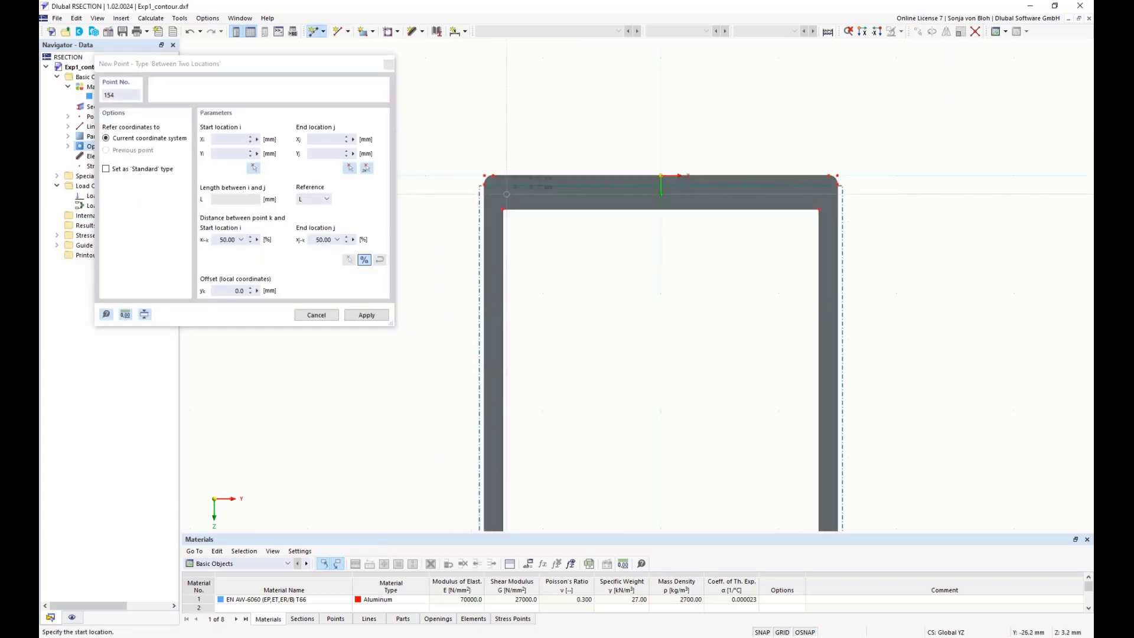
click(466, 160)
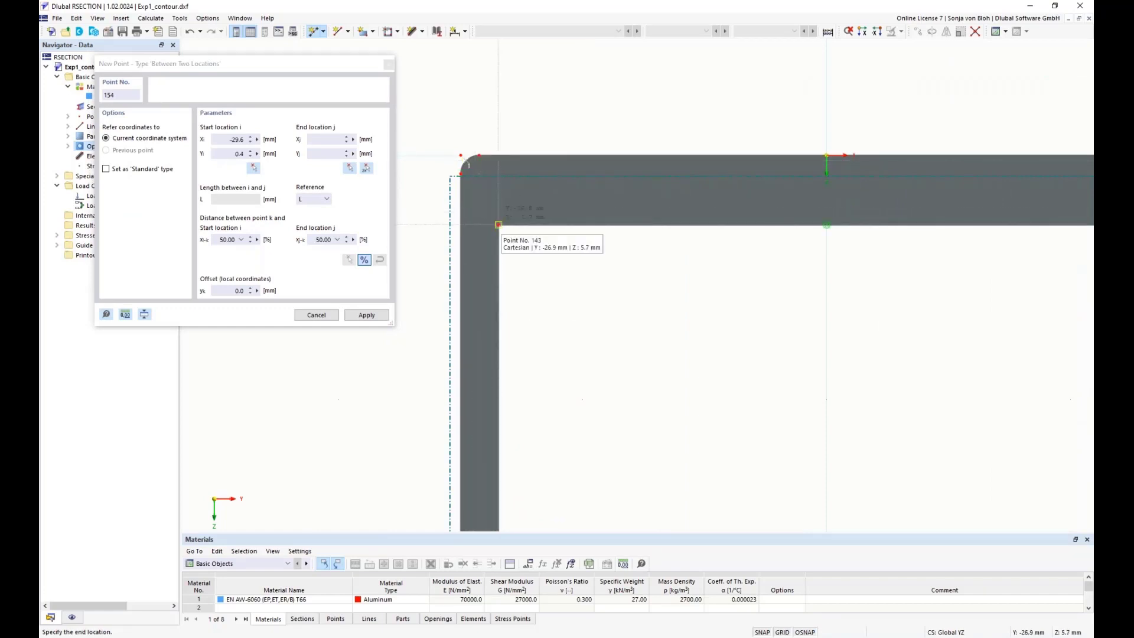
click(499, 225)
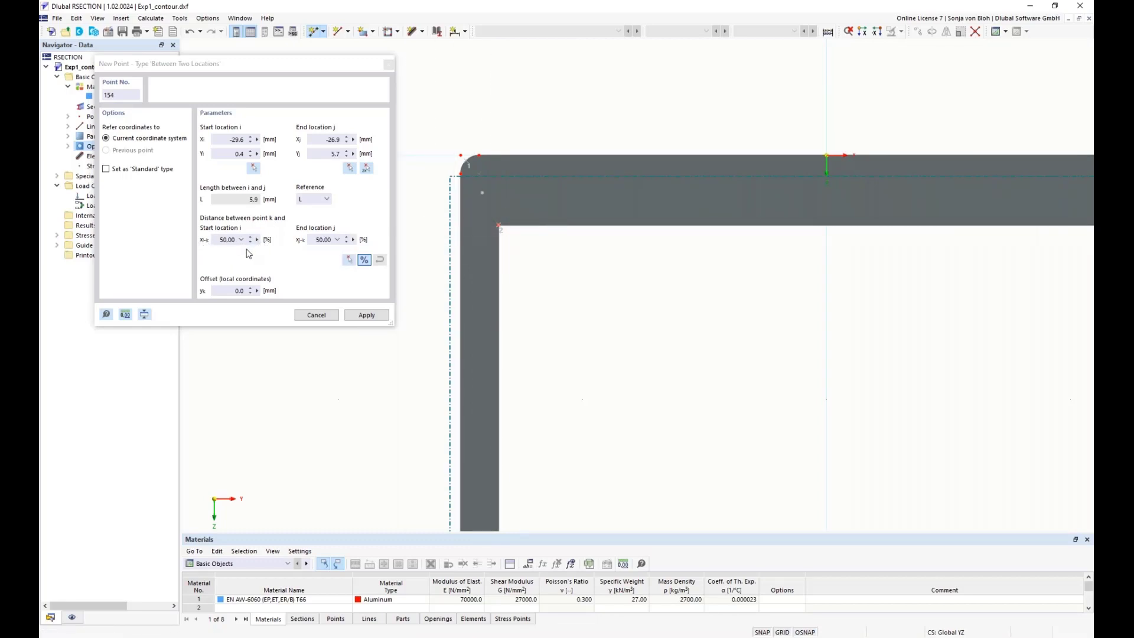
click(388, 65)
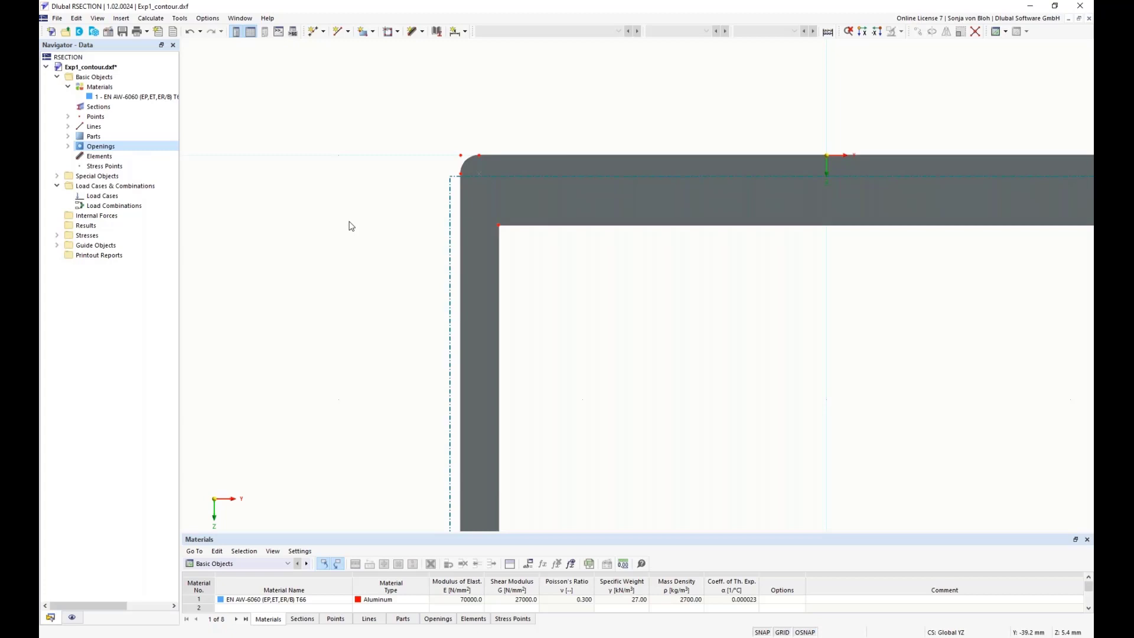
Delete the Exp1_contour.dxf background layer from the guide objects.
click(56, 246)
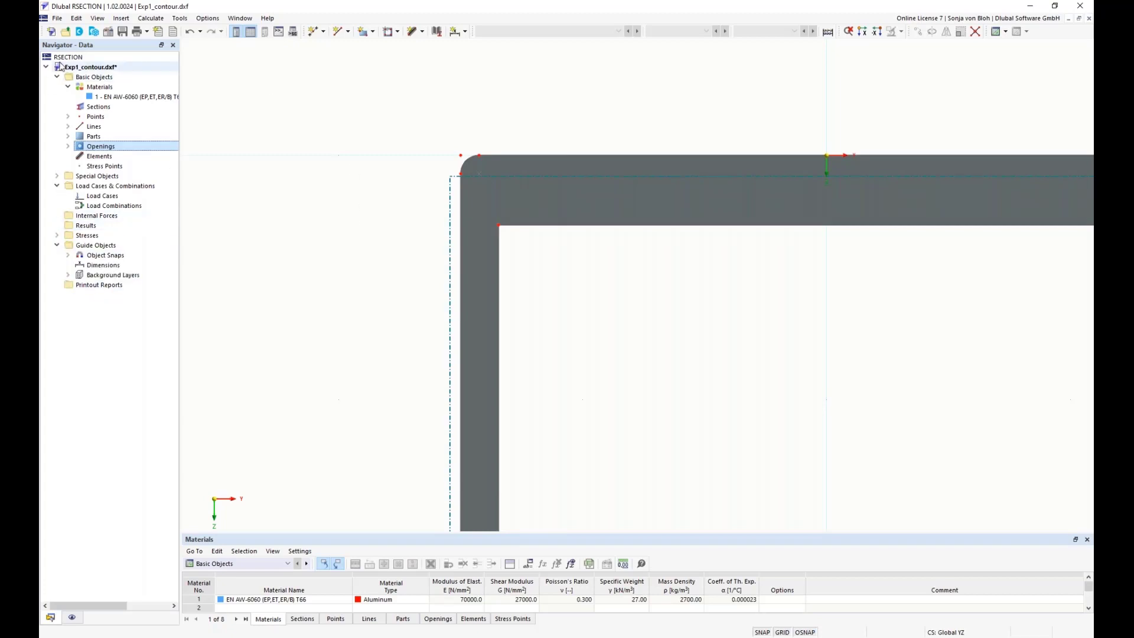
click(68, 275)
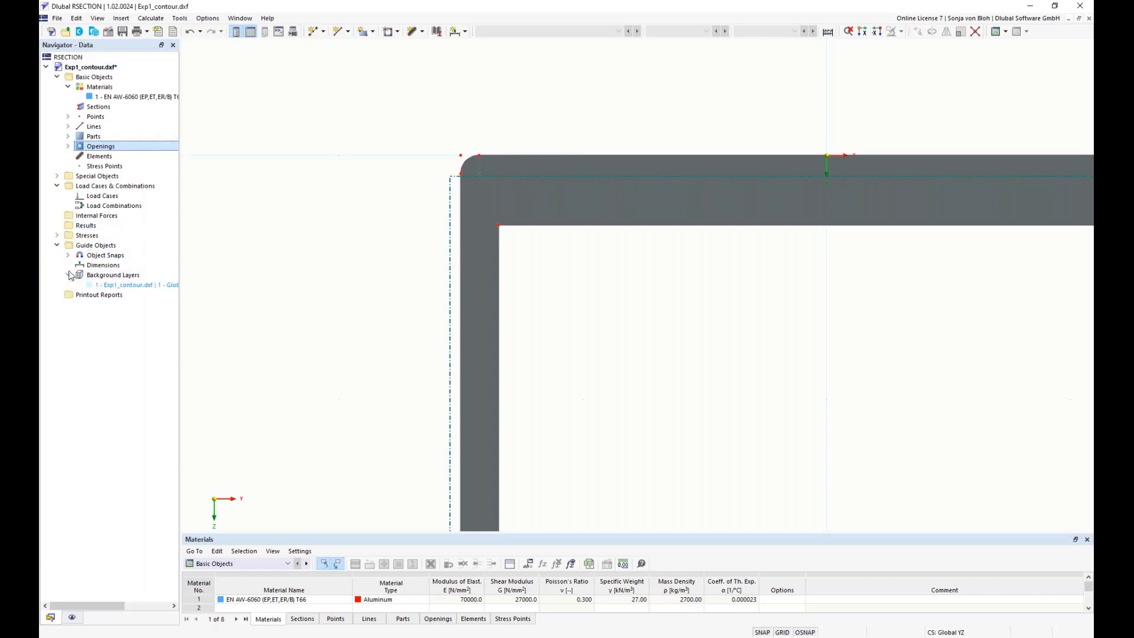
right_click(137, 287)
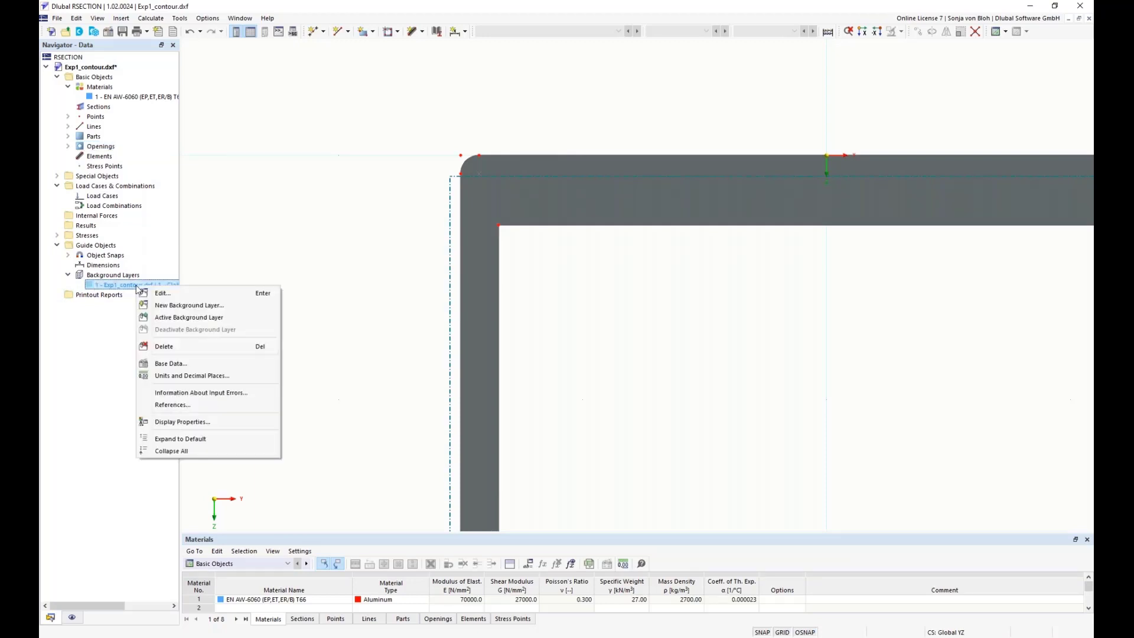
click(159, 346)
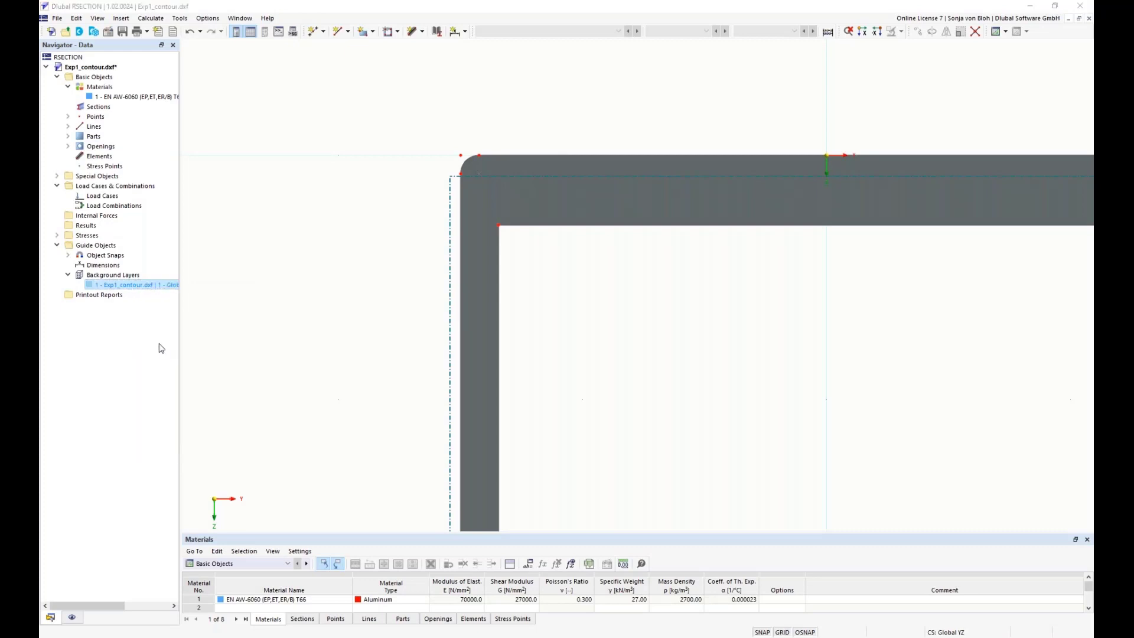
click(577, 362)
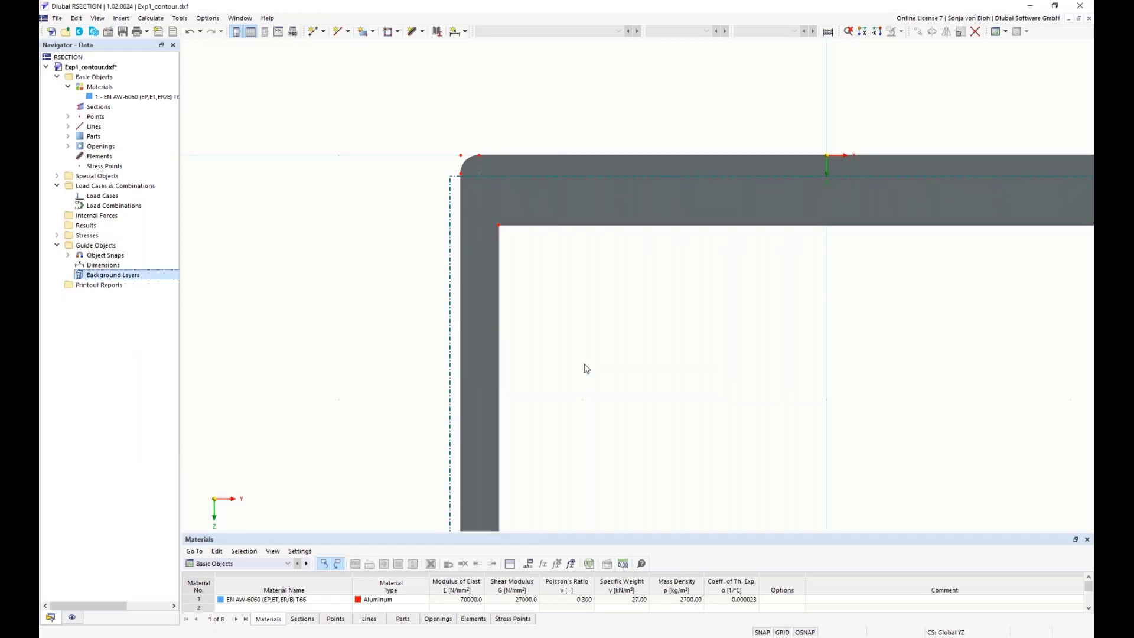
Start a new background layer and load the centerline drawing Exp1_center.dxf into it.
right_click(136, 277)
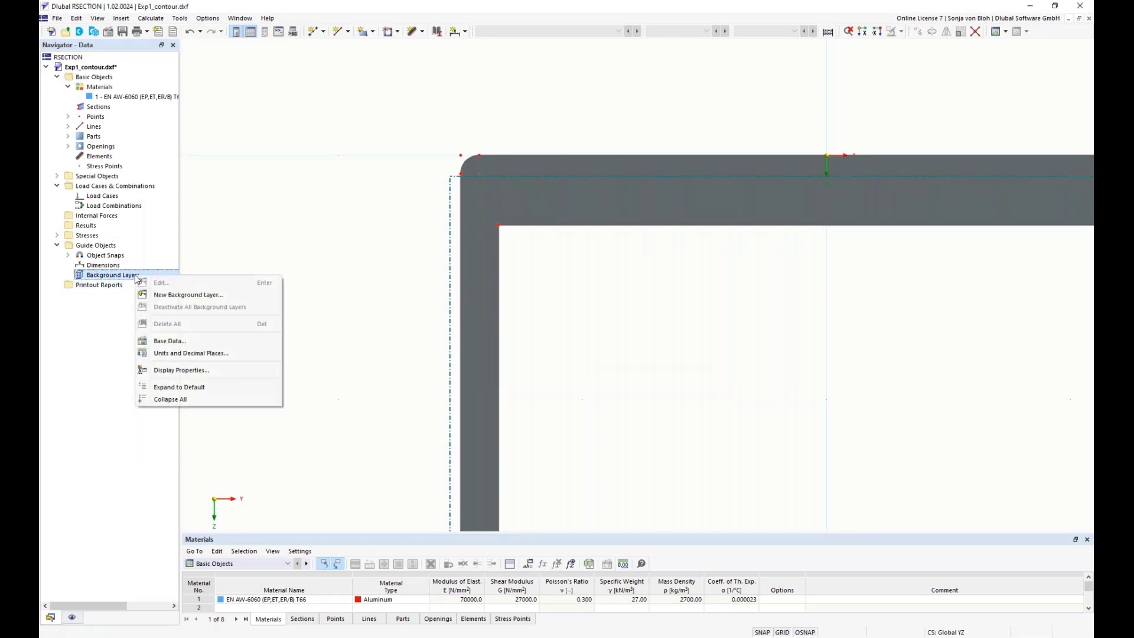
click(170, 295)
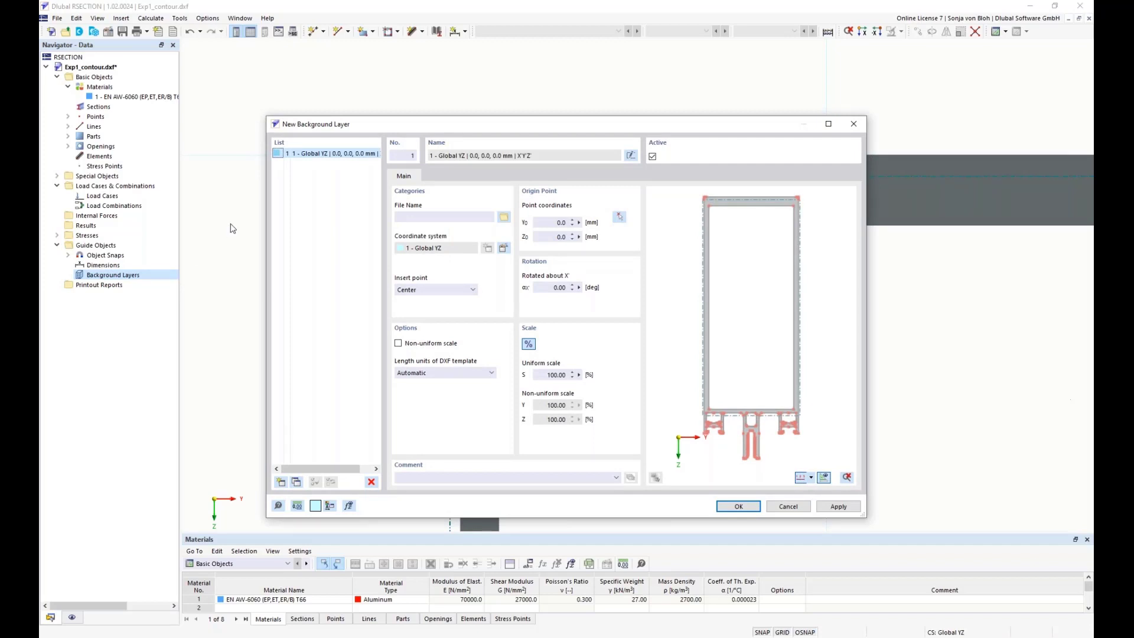
click(504, 218)
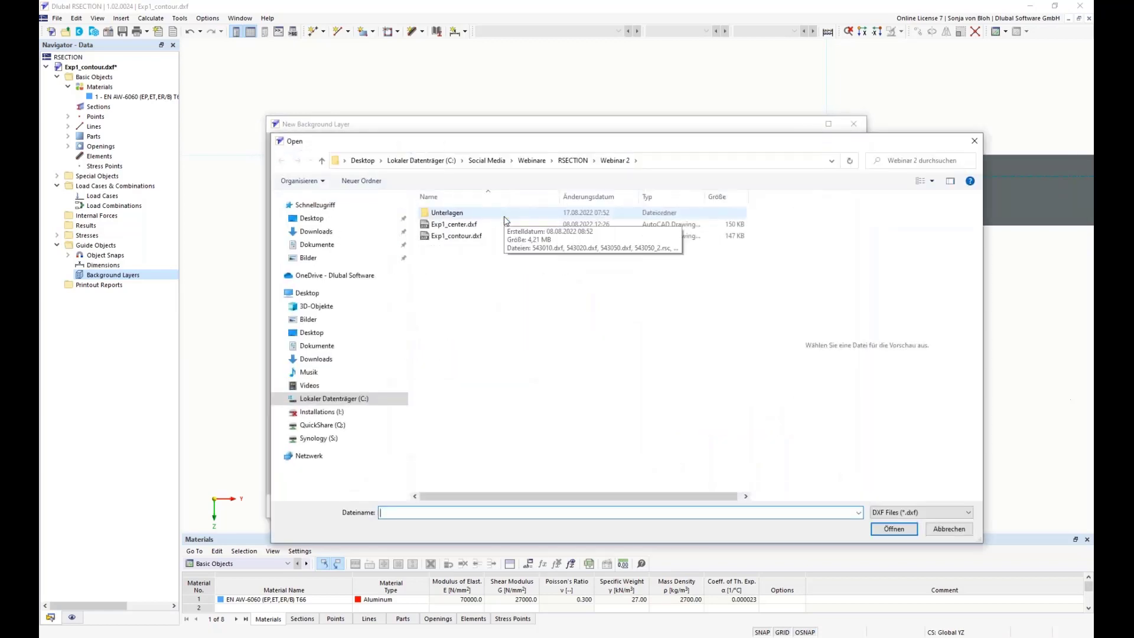
click(465, 225)
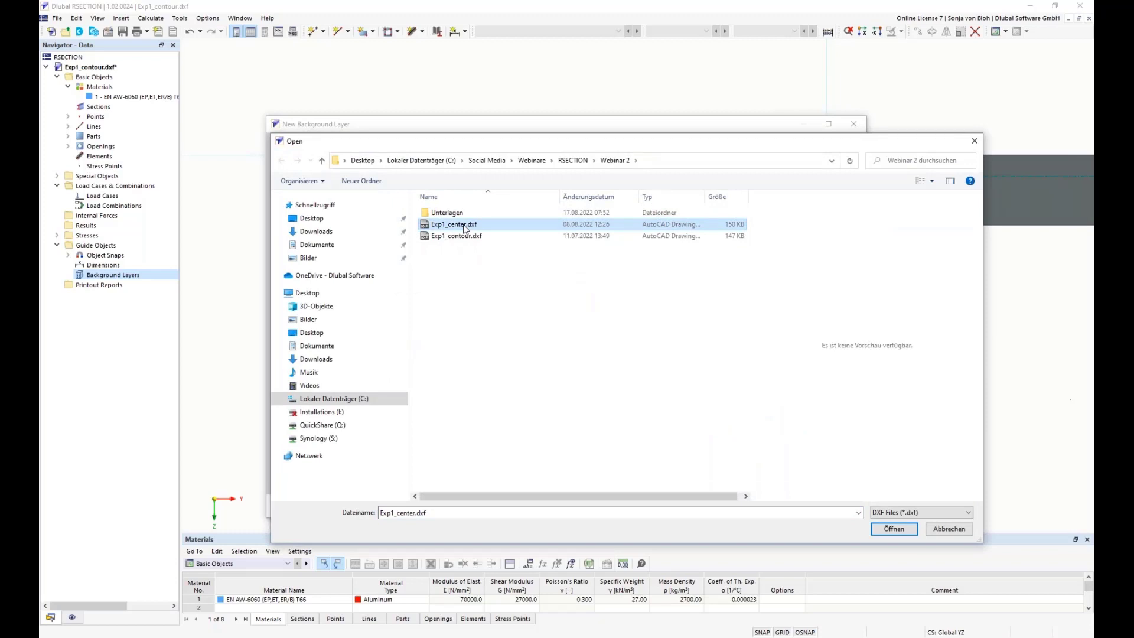
click(892, 528)
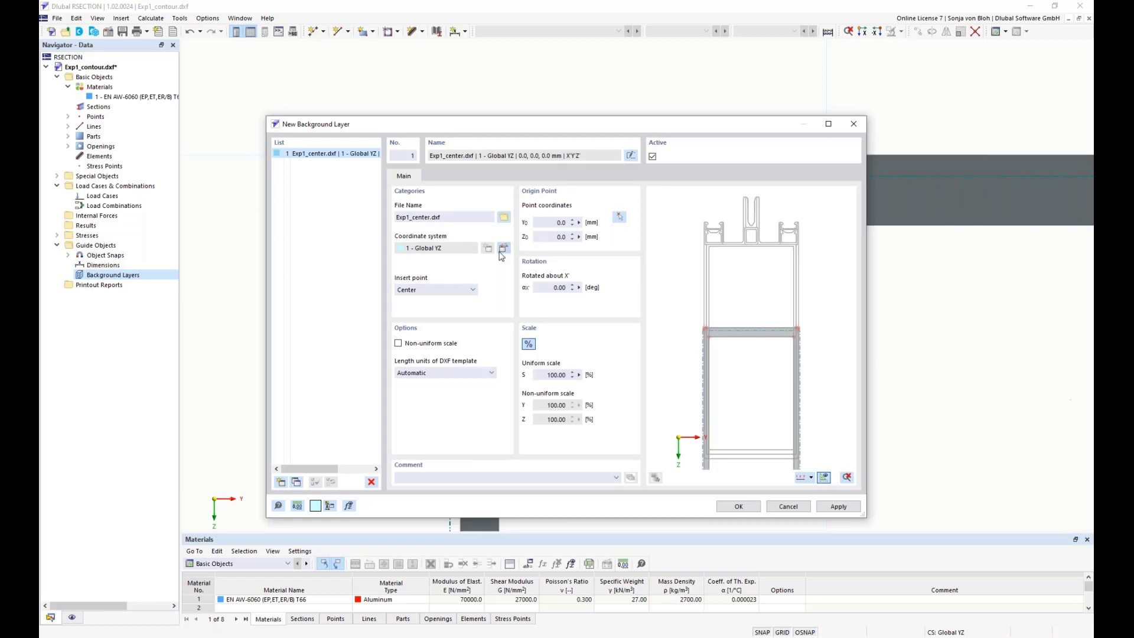
Set the background layer's insert point to +Y, rotate it 180° about X, and confirm the layer.
click(473, 289)
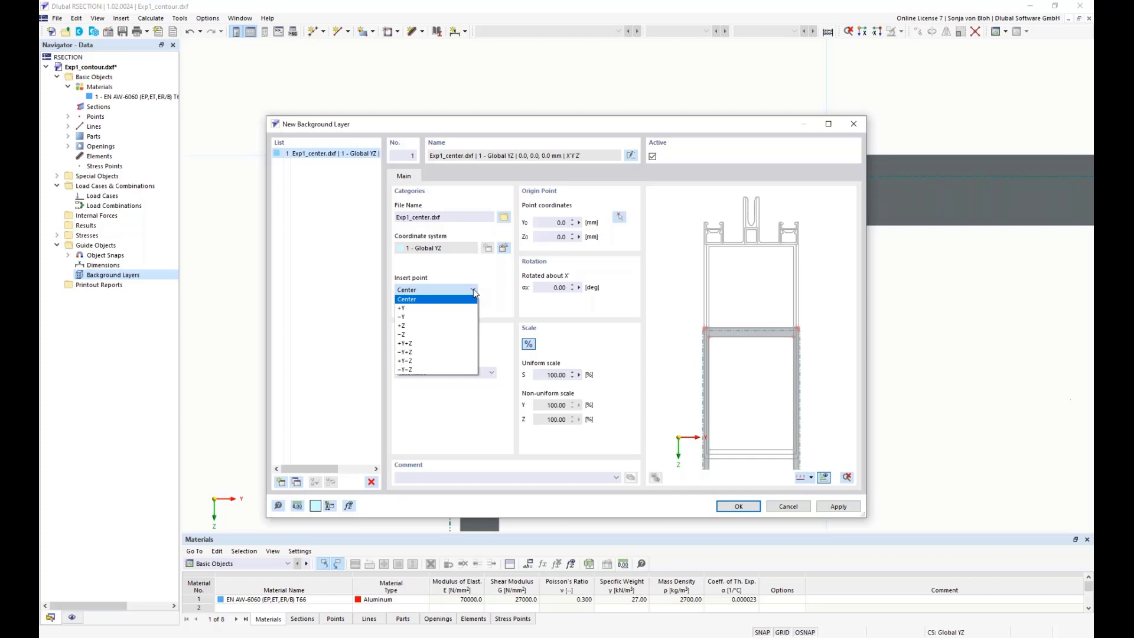
click(440, 309)
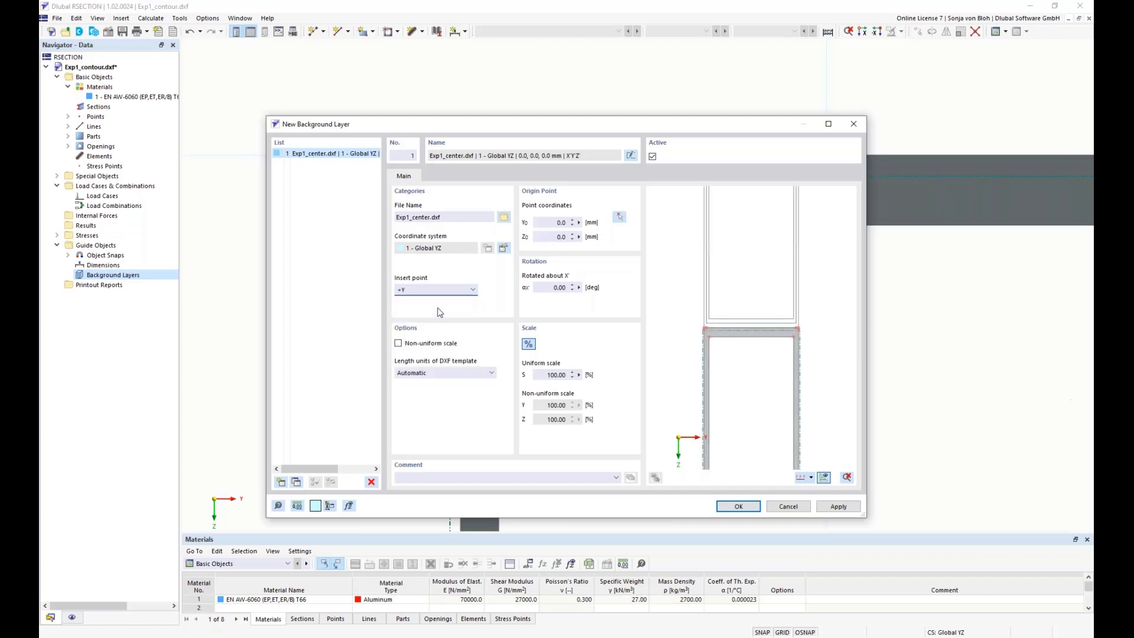
drag(546, 223, 591, 224)
drag(555, 236, 576, 237)
drag(555, 287, 574, 290)
text(180)
click(555, 237)
middle_drag(721, 377, 724, 256)
scroll(725, 254, down, 2)
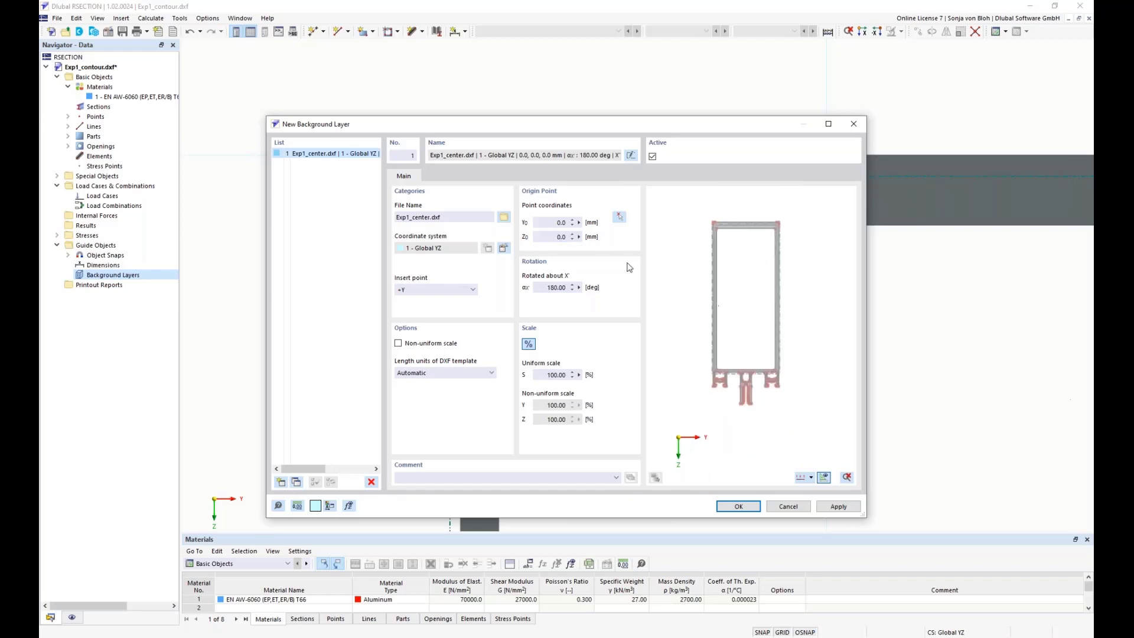
scroll(736, 258, up, 1)
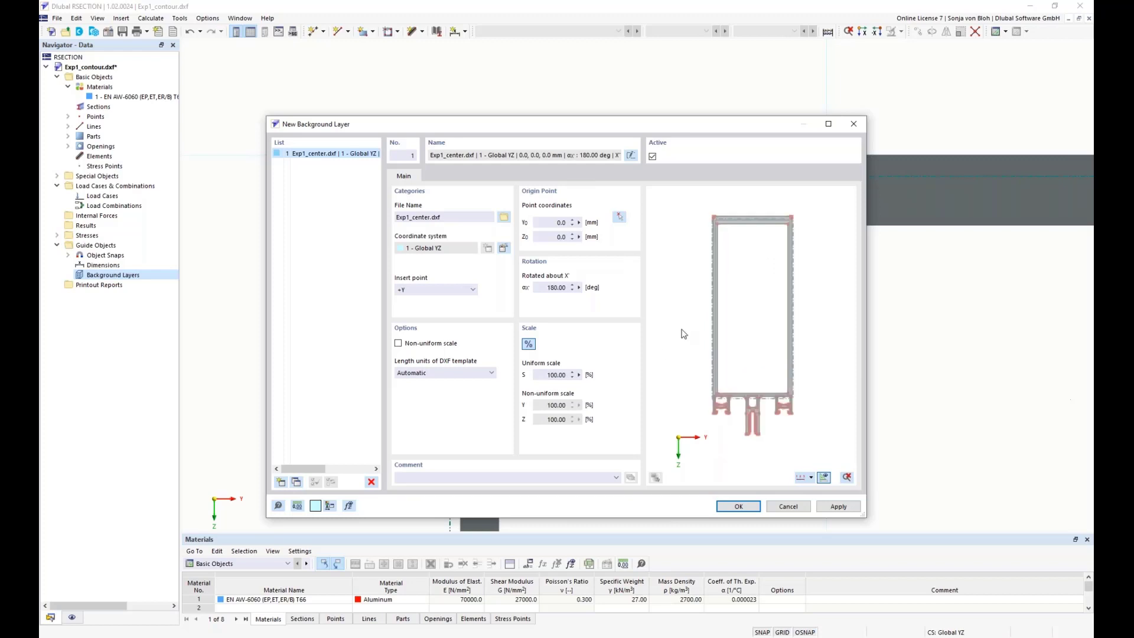
click(731, 507)
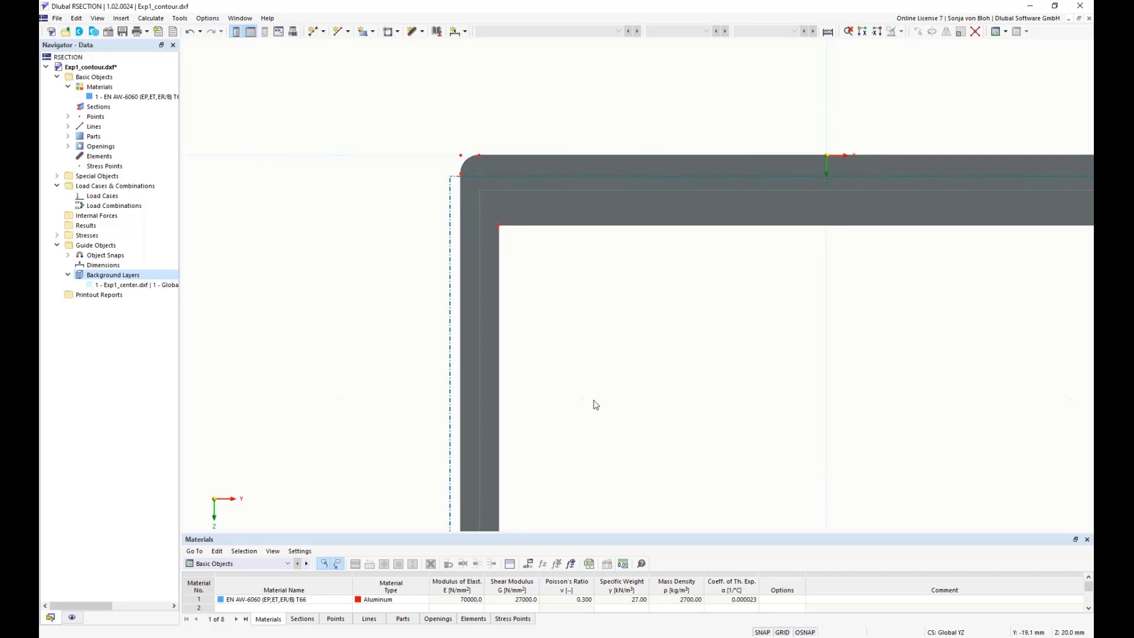
Review the snap options of the Standard object snap and leave without changing them.
click(68, 255)
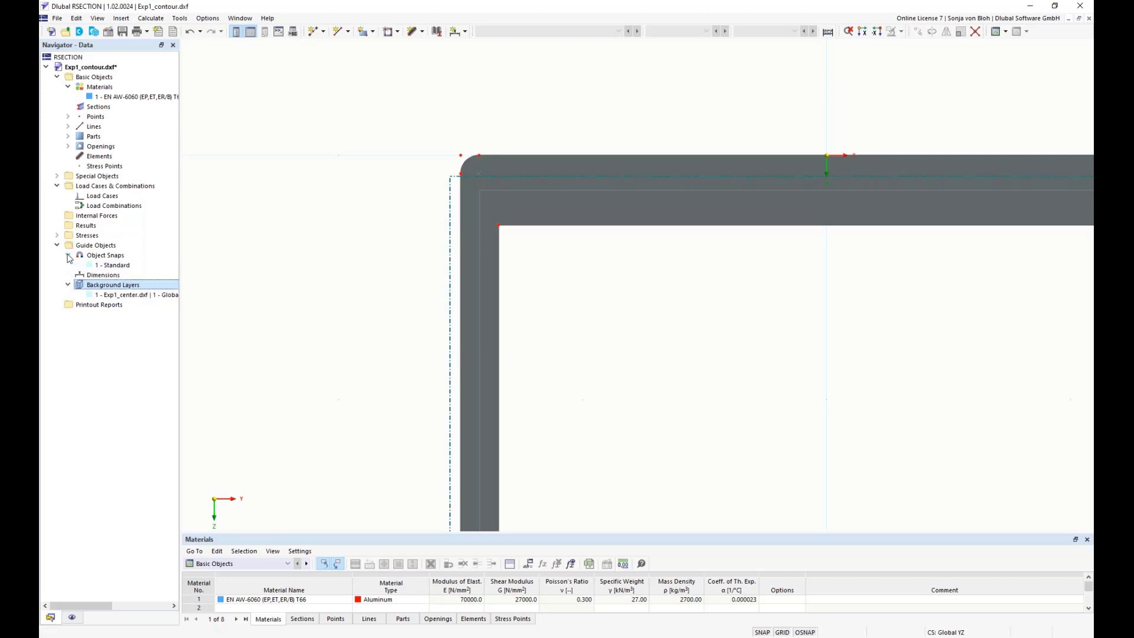
click(115, 265)
double_click(115, 265)
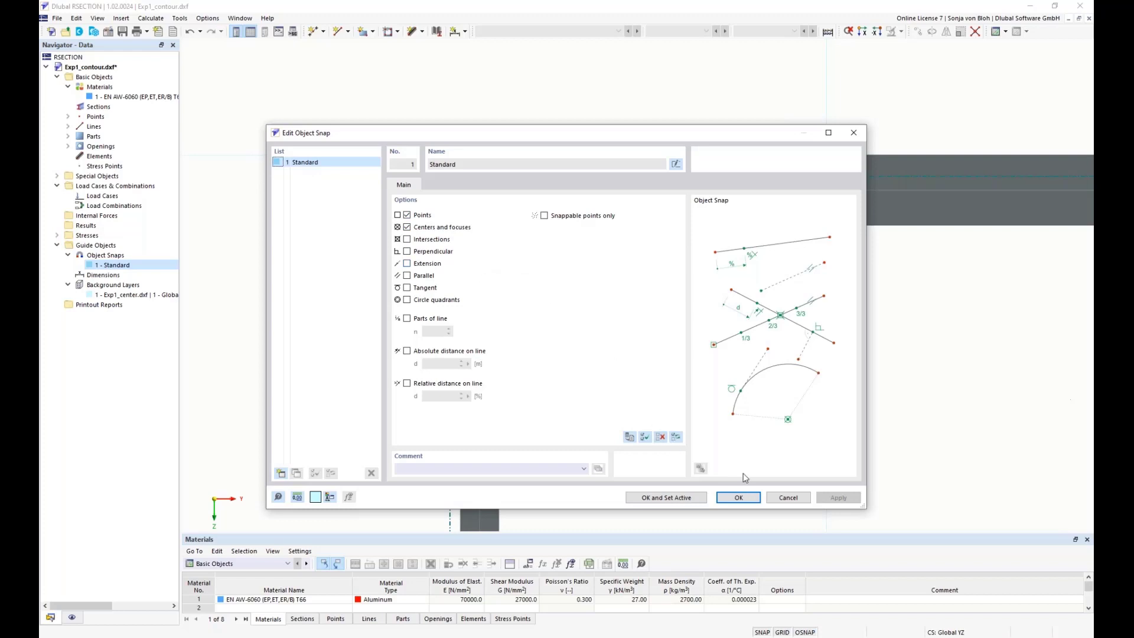
click(779, 498)
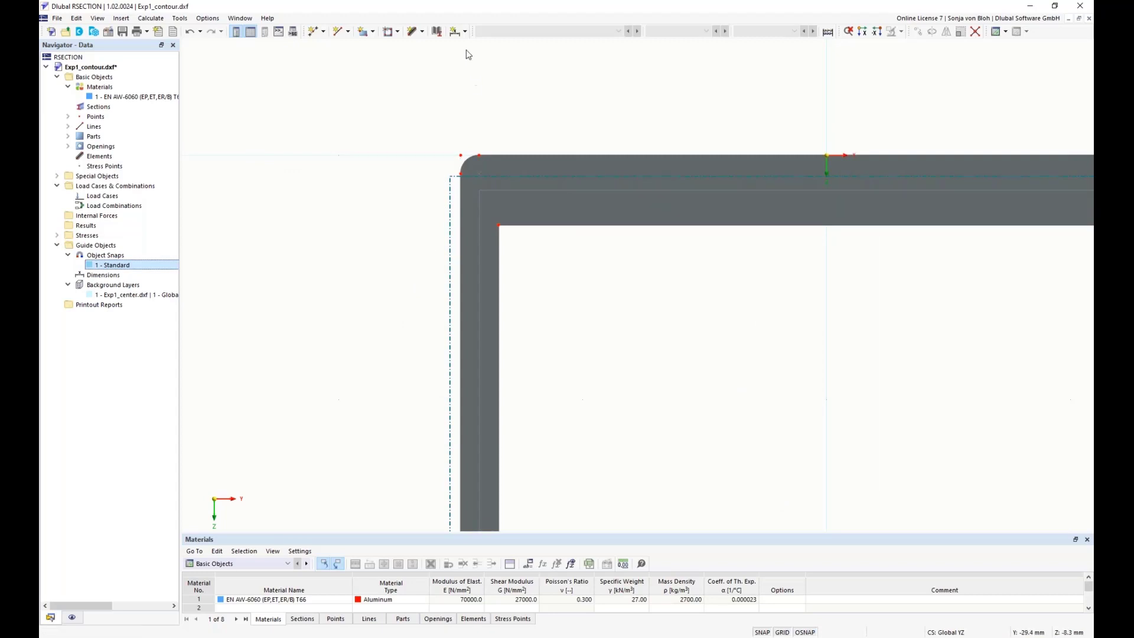
Dimension the left wall's thickness at the upper-left corner as a linear Projection in Y, placed above the profile at about -5.1 mm offset.
click(467, 33)
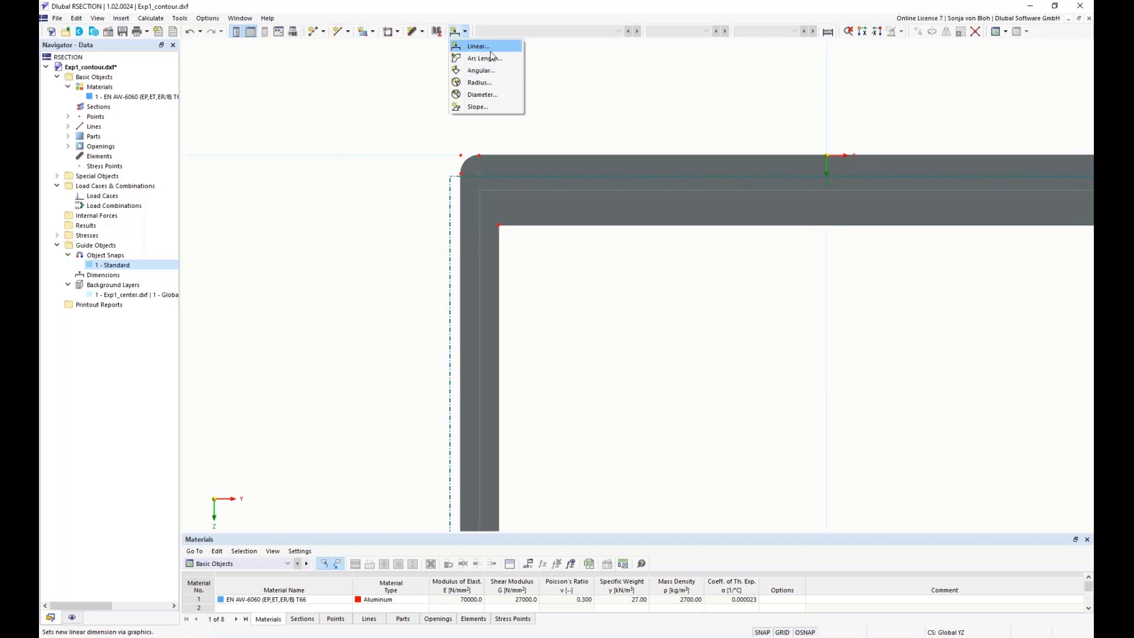
click(486, 48)
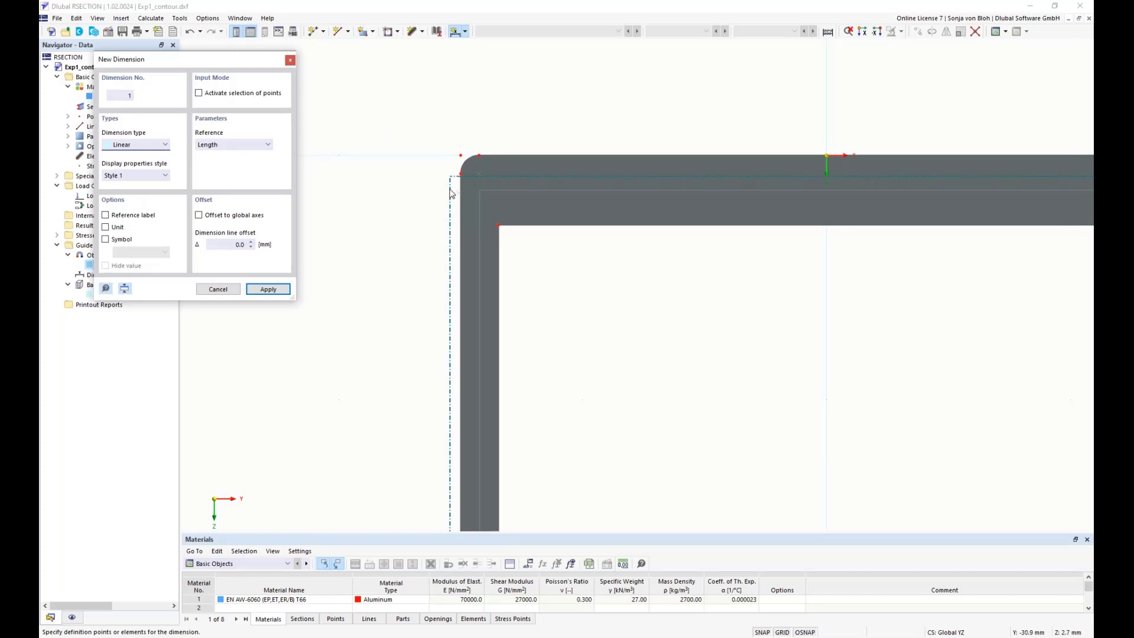
click(462, 174)
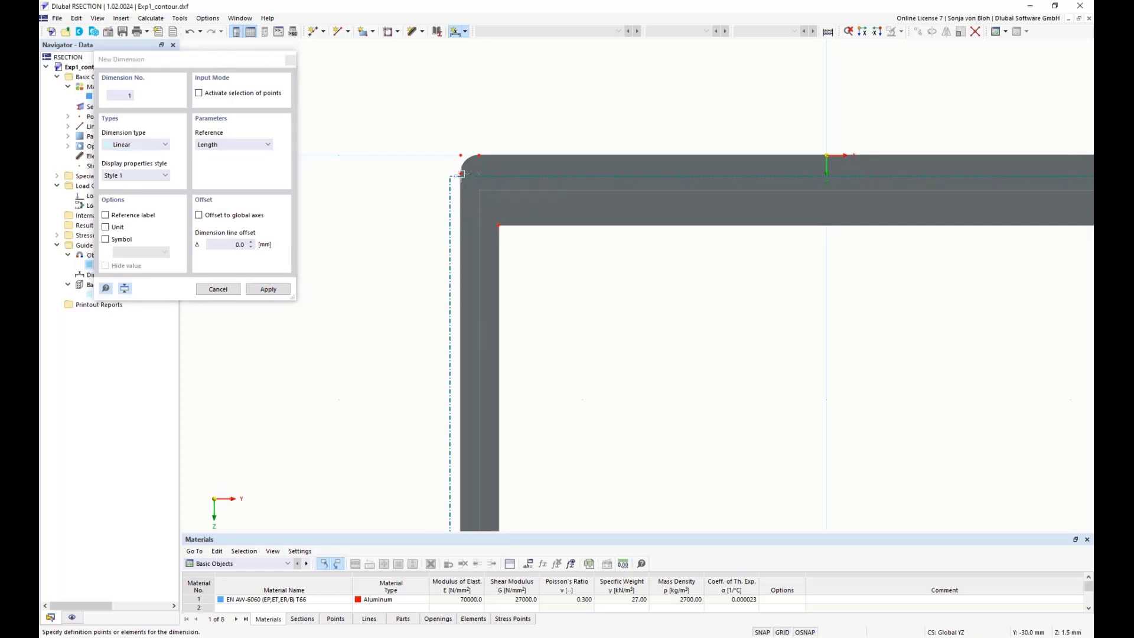
click(499, 225)
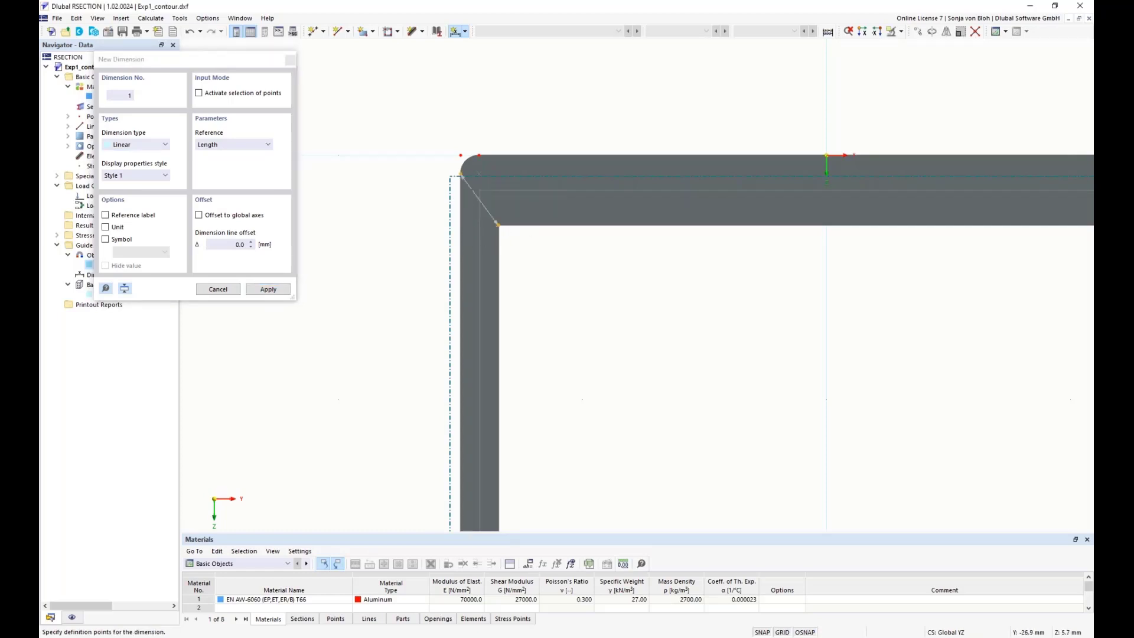
click(266, 146)
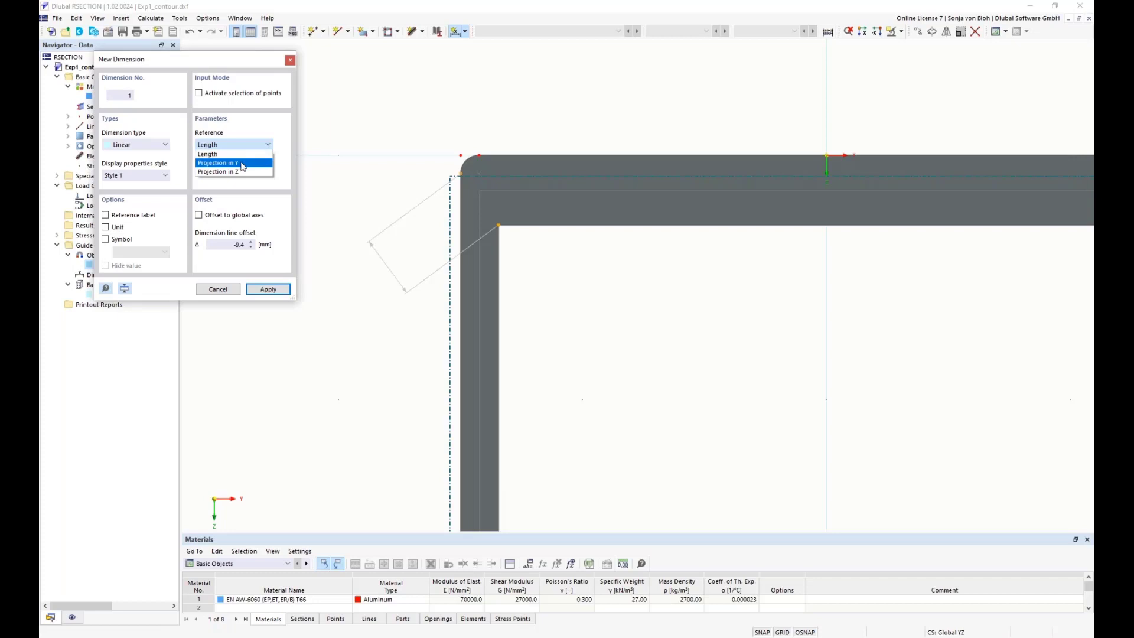
click(241, 163)
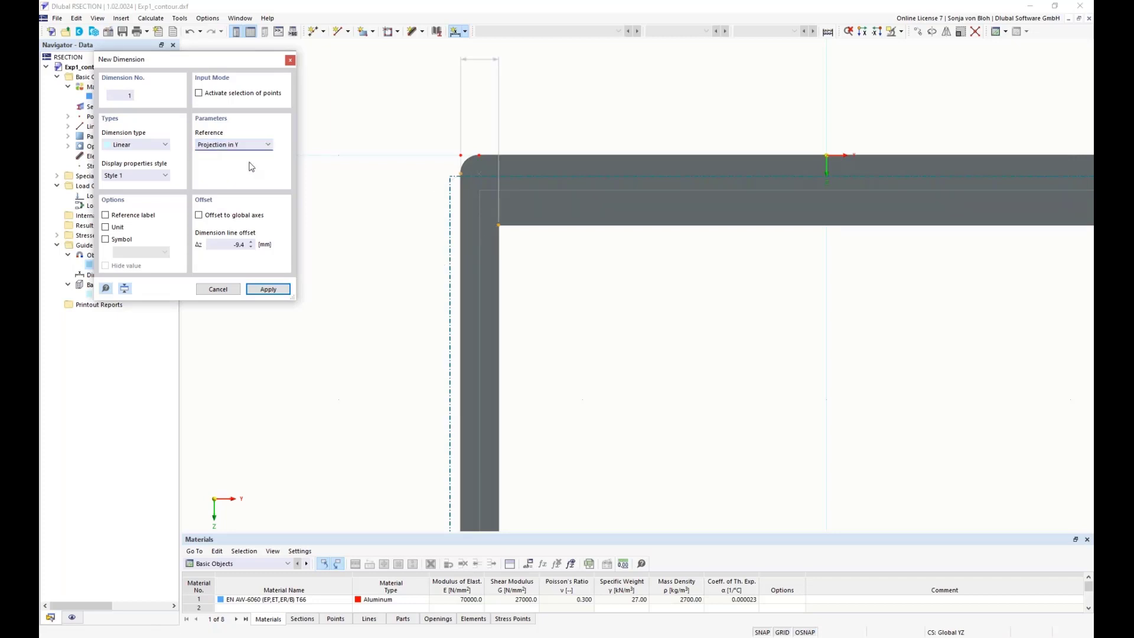
click(469, 112)
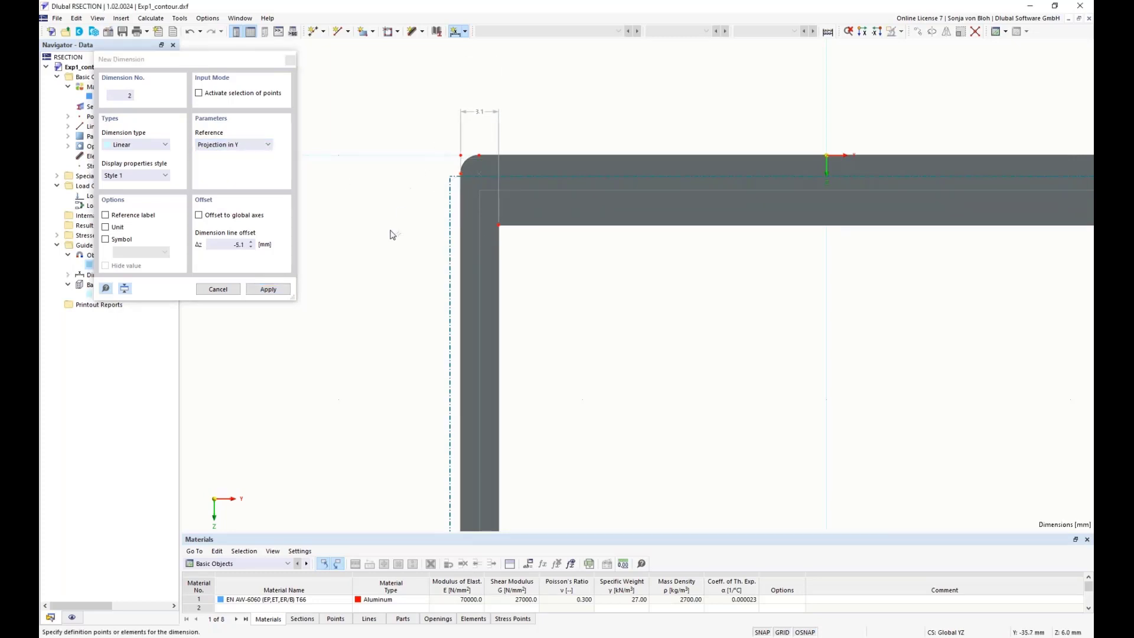
Dimension the top wall's thickness at the upper-left corner as a linear Projection in Z, placed to the left of the profile.
click(478, 155)
click(499, 225)
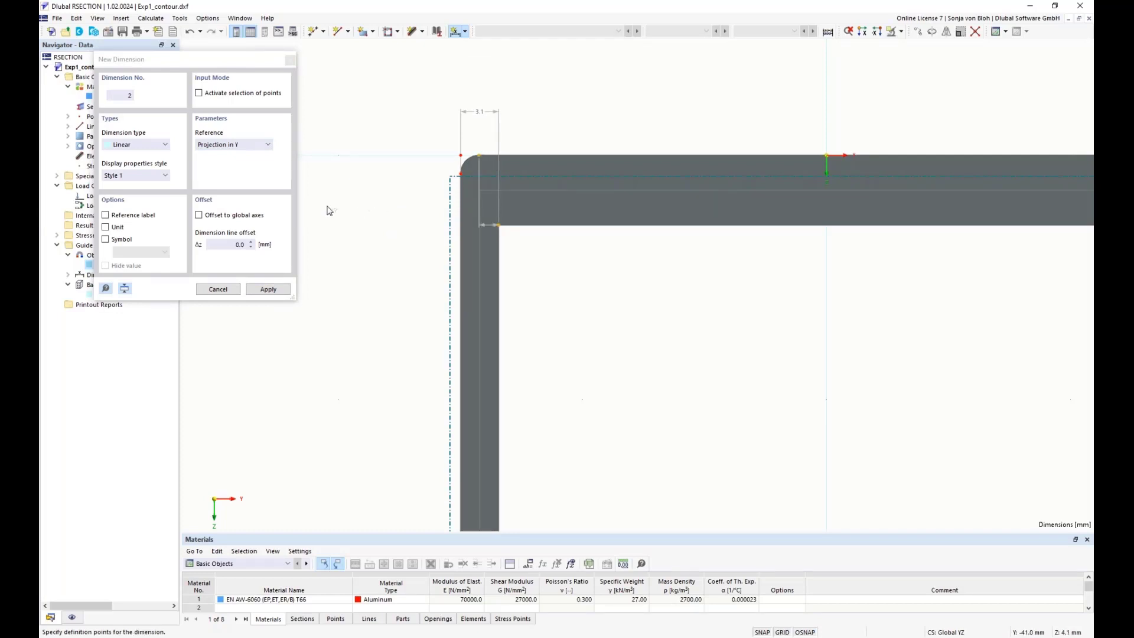
click(233, 146)
click(227, 173)
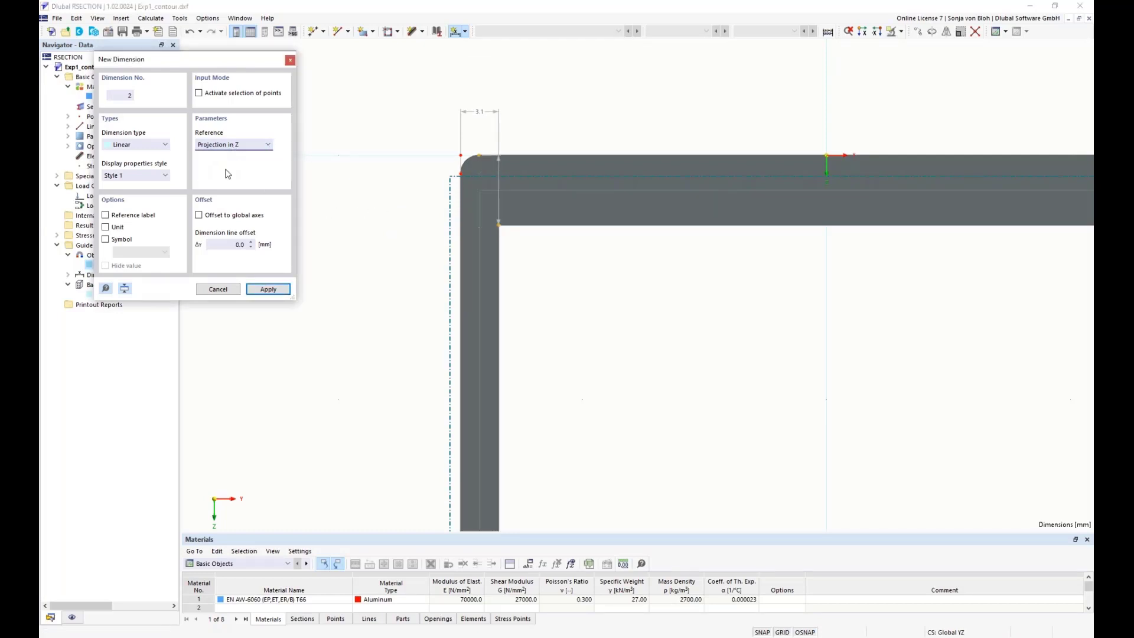
click(382, 188)
scroll(366, 325, down, 4)
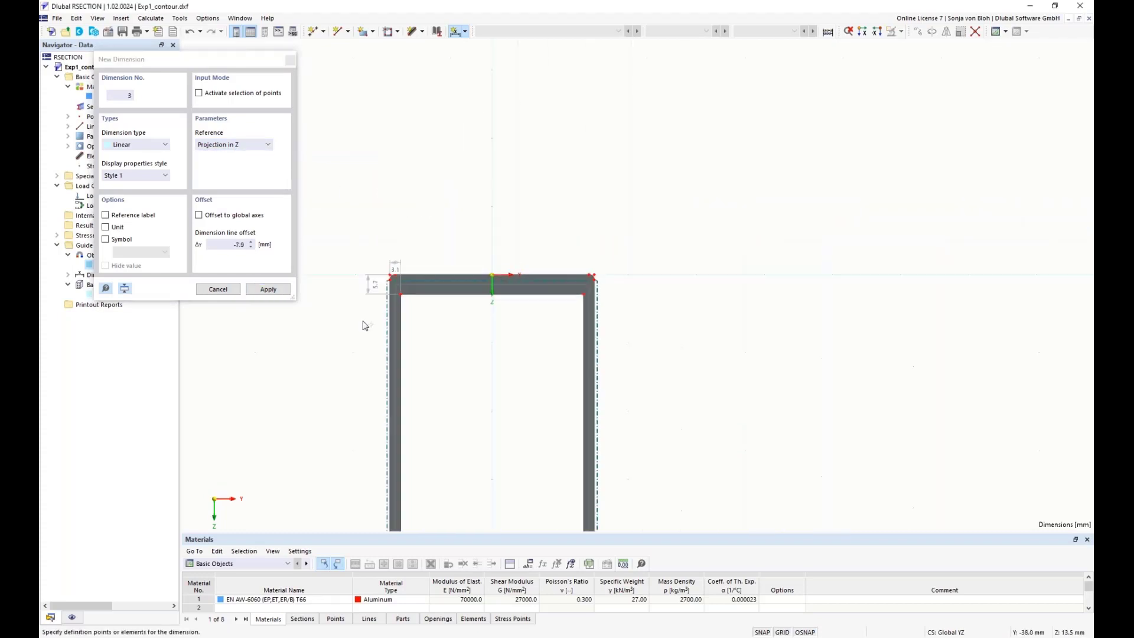
Dimension the lower horizontal wall's thickness near the left wall as a linear Projection in Z, placed to the profile's left at about -5.3 mm offset.
scroll(401, 265, down, 2)
scroll(407, 423, up, 6)
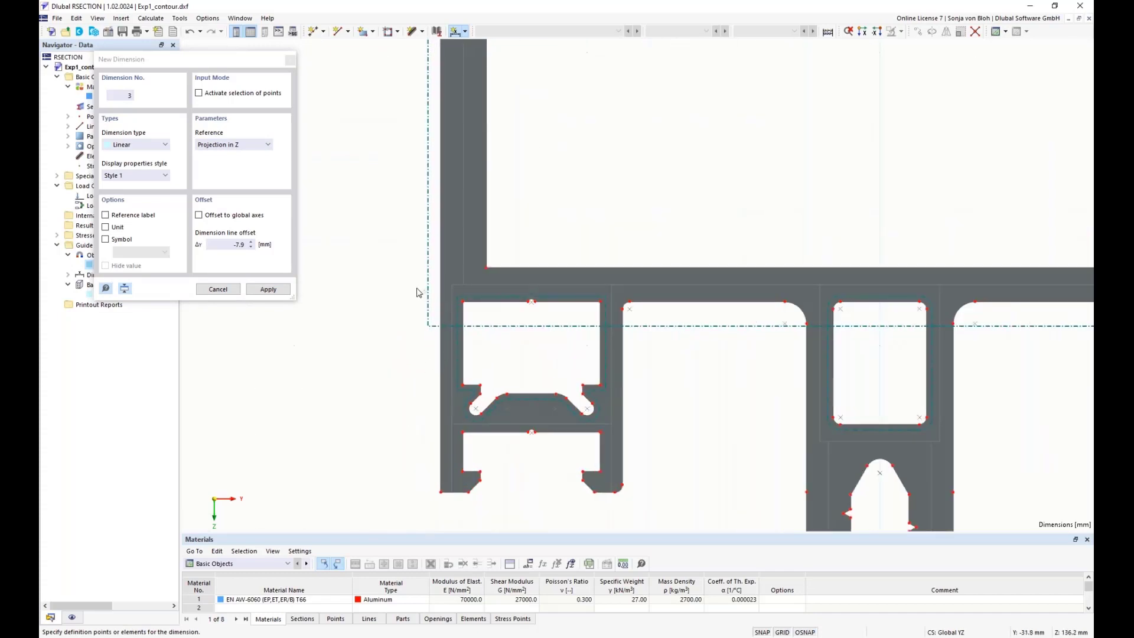
click(486, 267)
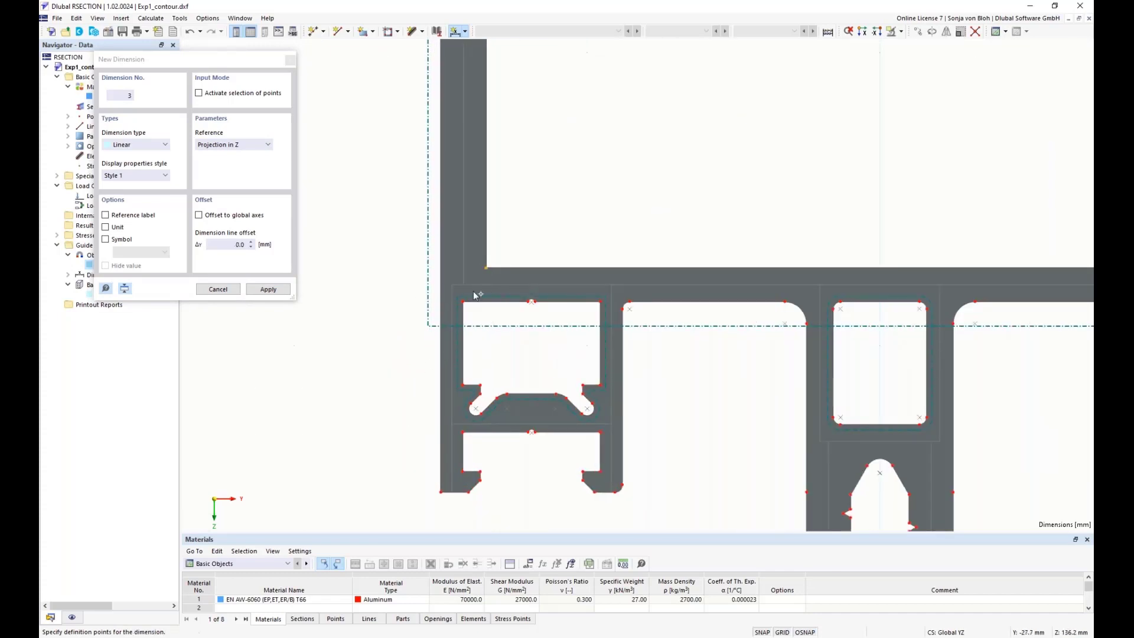
click(461, 299)
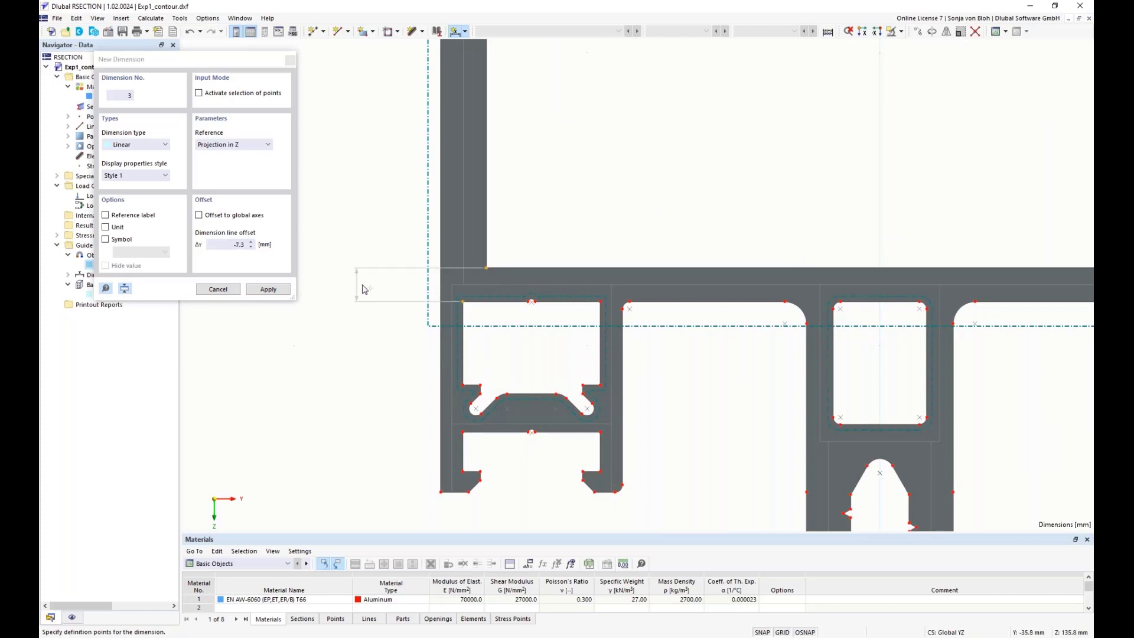
click(385, 289)
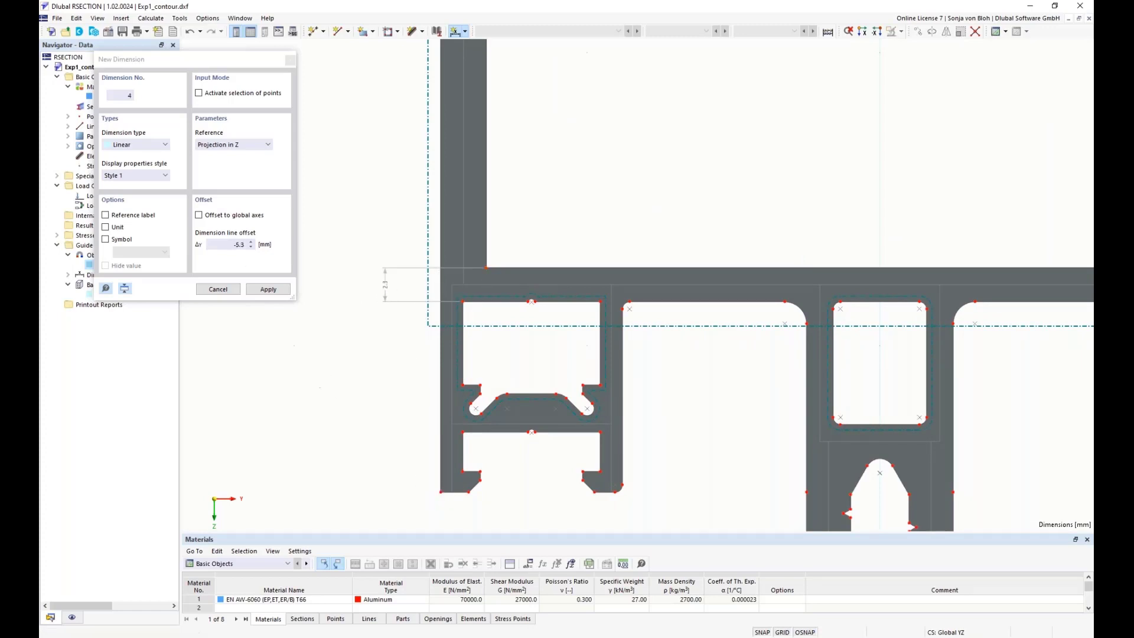
Dimension the thickness of both legs of the lower-left channel as linear Projections in Y, placed below the legs.
click(248, 145)
click(238, 162)
scroll(482, 501, up, 1)
click(434, 491)
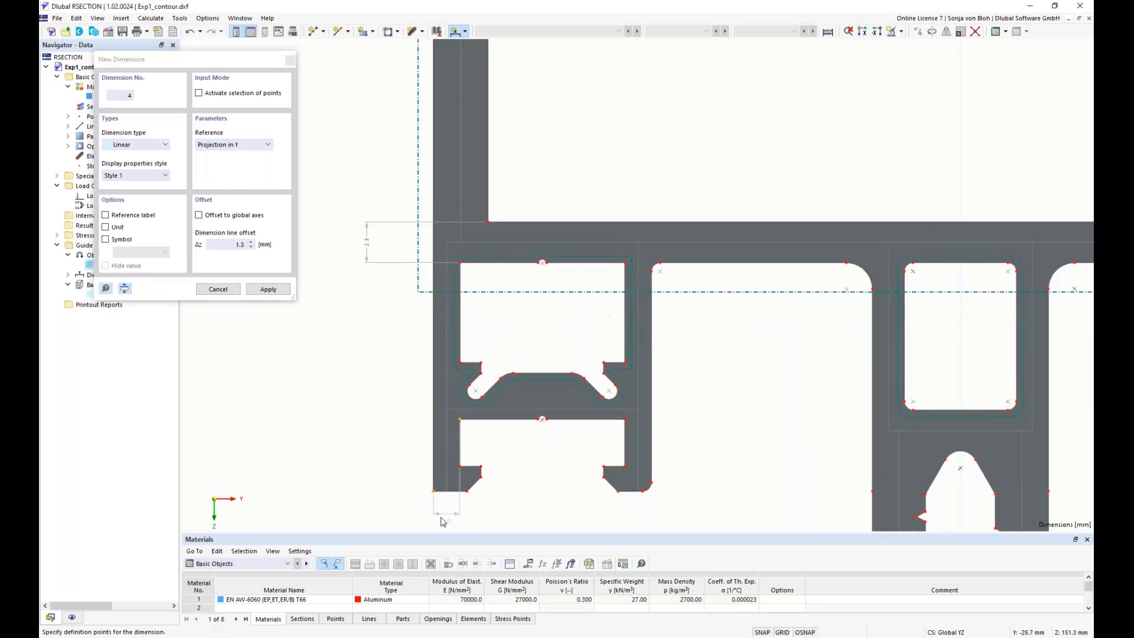
click(442, 518)
click(624, 466)
click(651, 482)
click(644, 524)
Dimension the thickness of both walls of the central serrated slot as Projections in Y, placed below their lower ends.
scroll(543, 436, down, 2)
scroll(668, 460, down, 1)
middle_drag(668, 460, 530, 339)
middle_drag(639, 490, 588, 422)
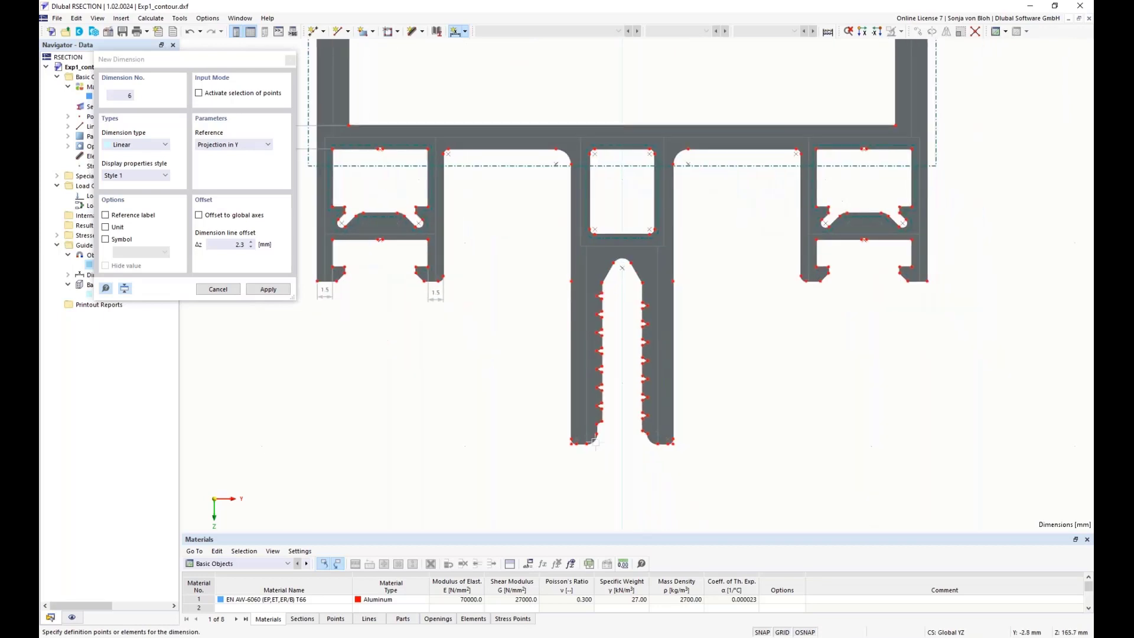
scroll(592, 443, up, 3)
click(554, 438)
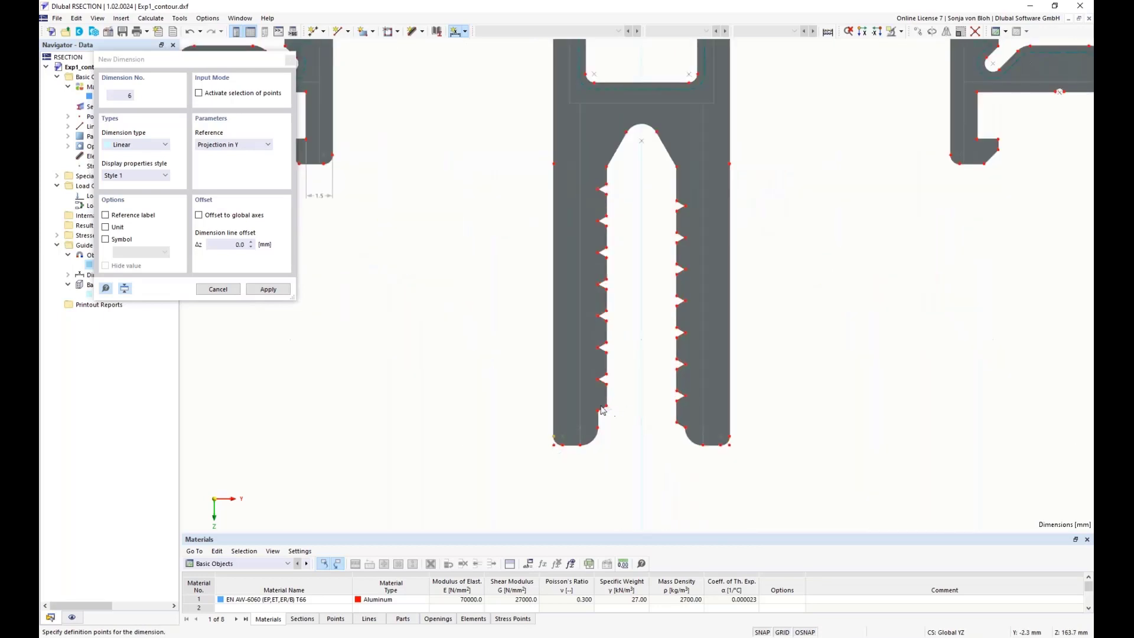
click(605, 407)
click(635, 480)
click(677, 423)
click(729, 443)
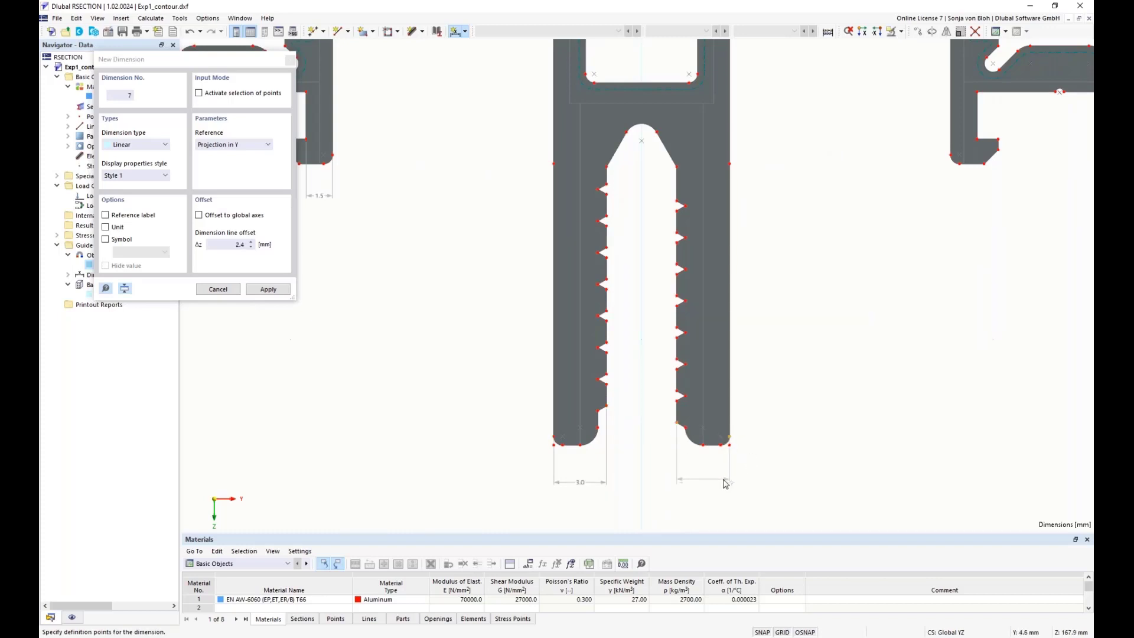
click(731, 487)
End dimensioning and place a standard point on the rounded apex of the central slot, at Y 0.0 mm and Z 147.7 mm.
scroll(735, 499, down, 3)
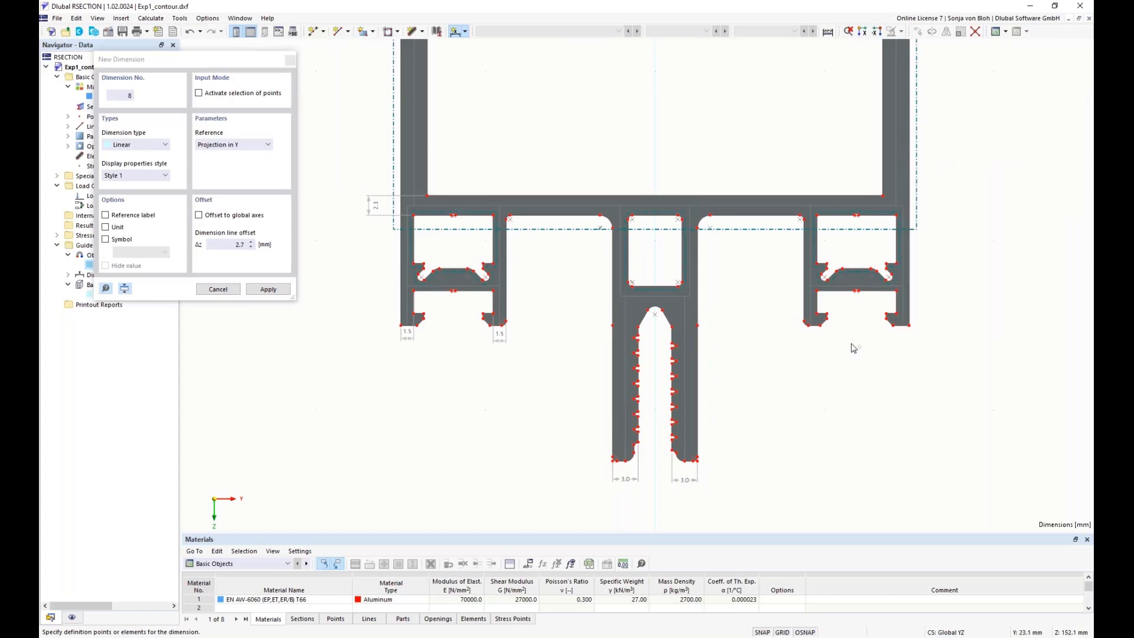
scroll(813, 358, up, 2)
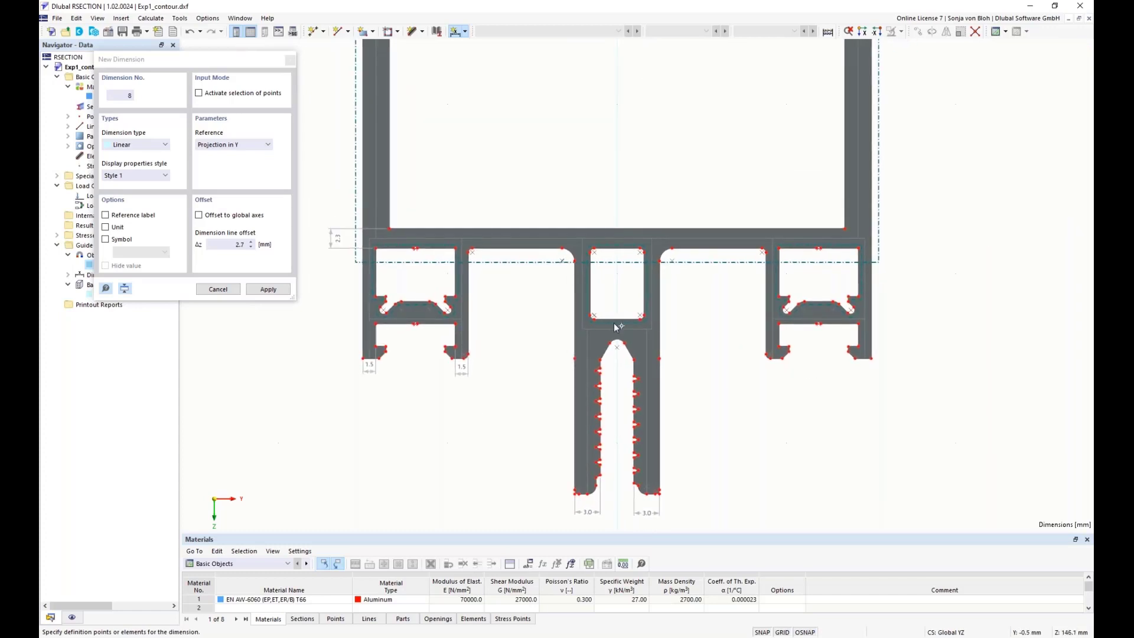
scroll(619, 323, up, 4)
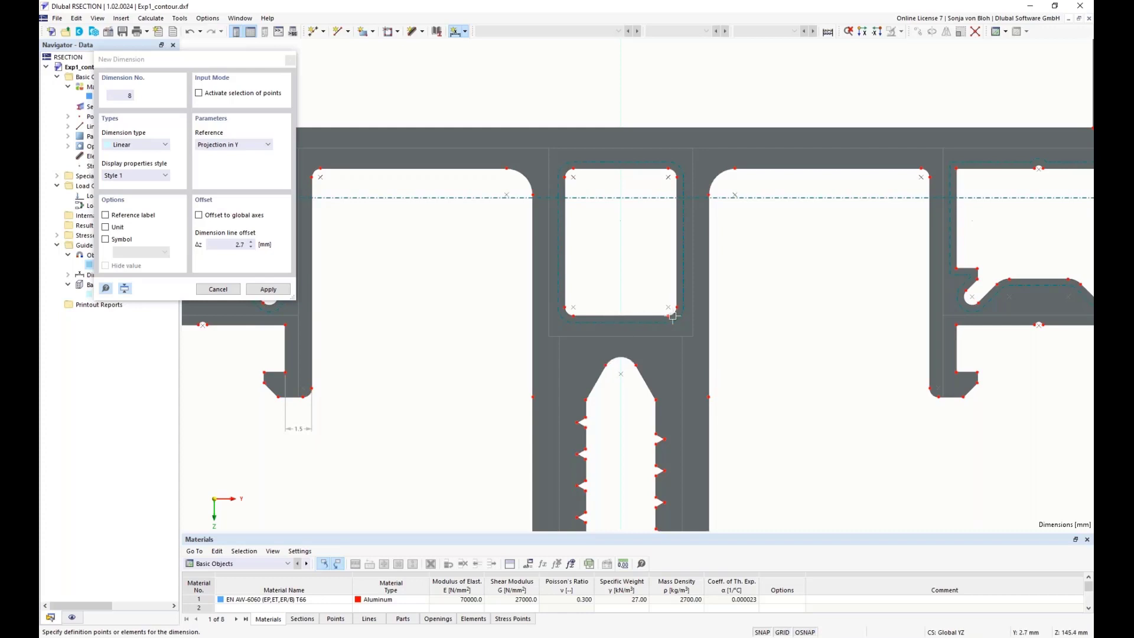
click(290, 59)
click(323, 31)
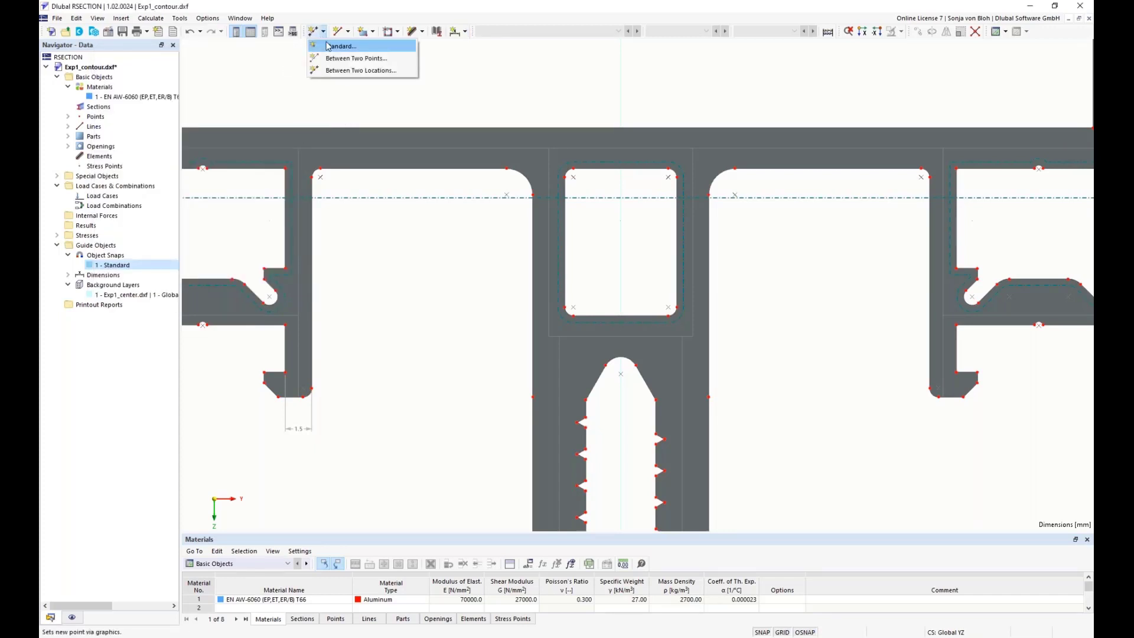
click(337, 46)
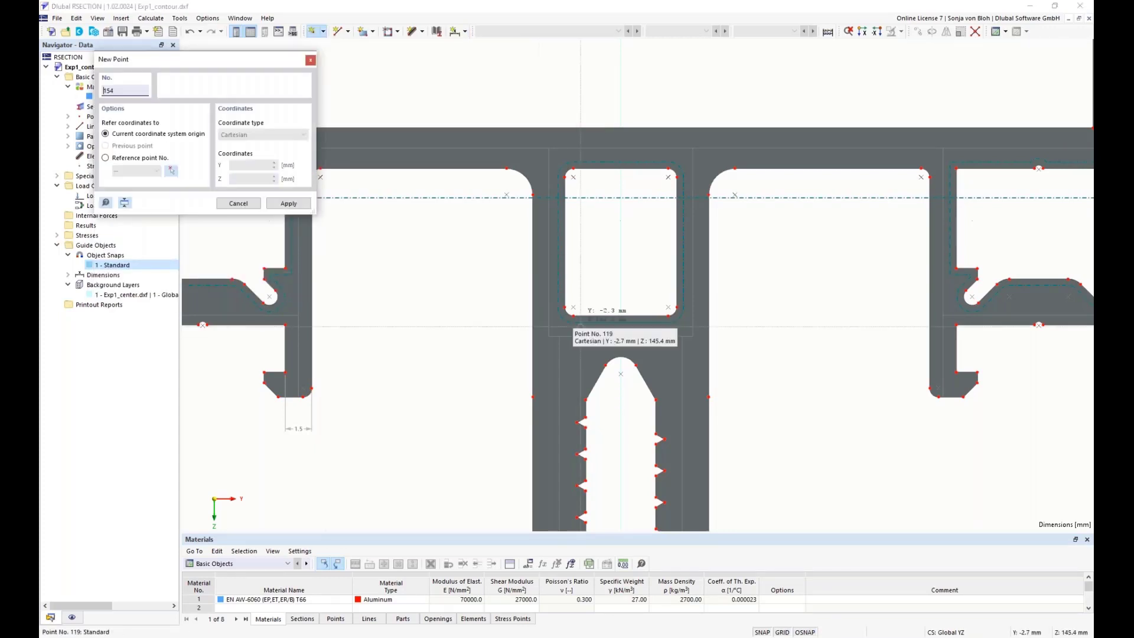
click(621, 316)
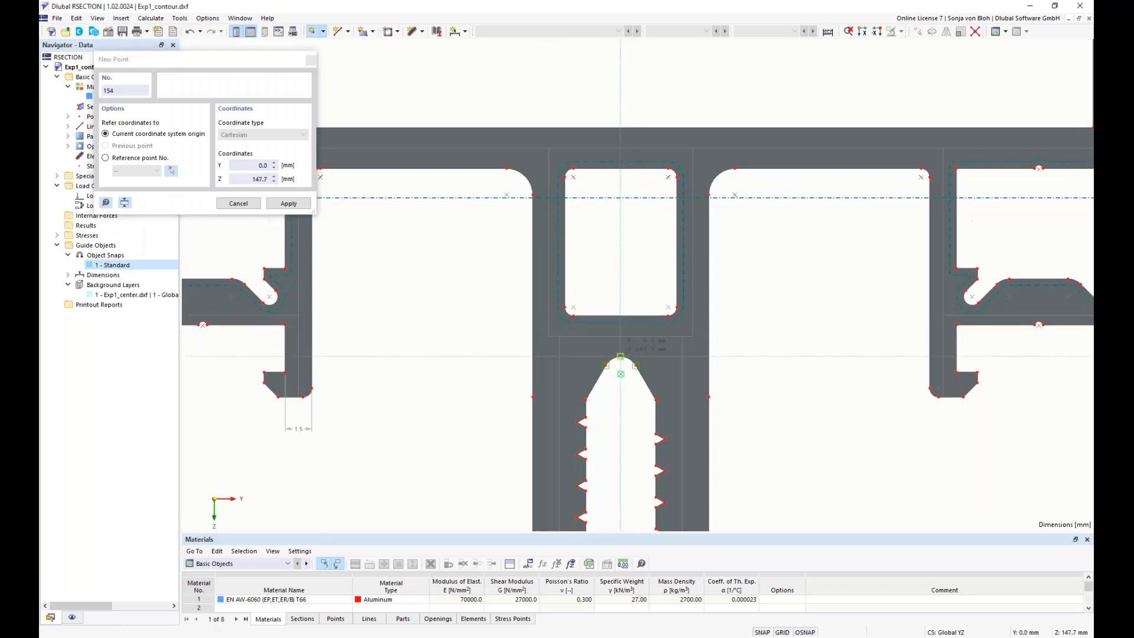
key(Escape)
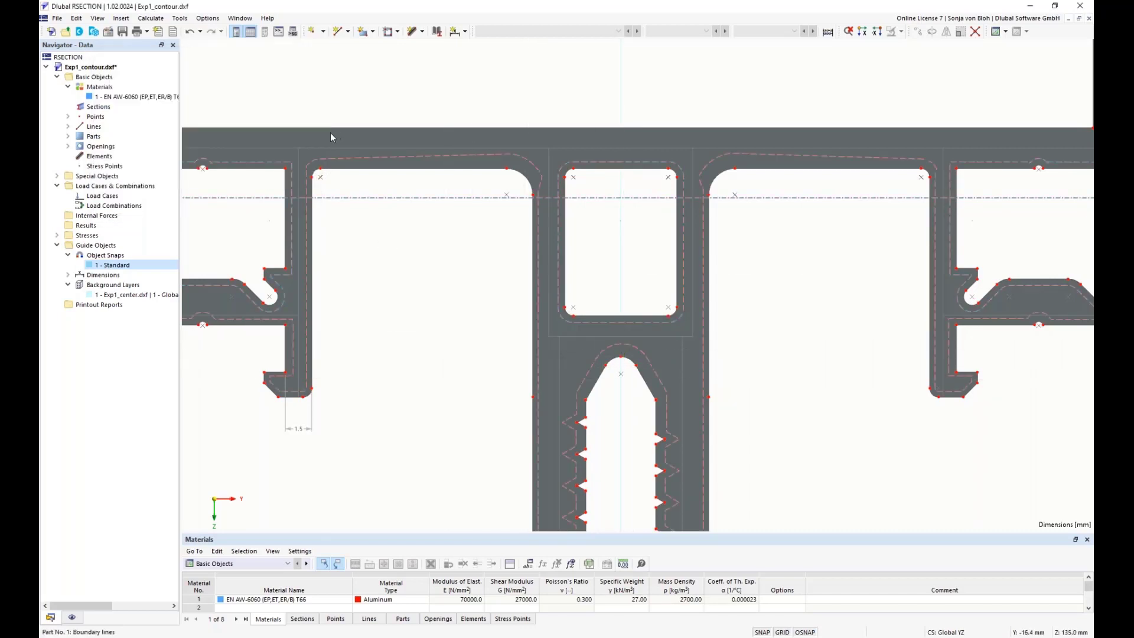
Dimension the web between the central chamber and the slot apex as a linear Projection in Z, placed to its left at about -4.8 mm offset.
click(454, 31)
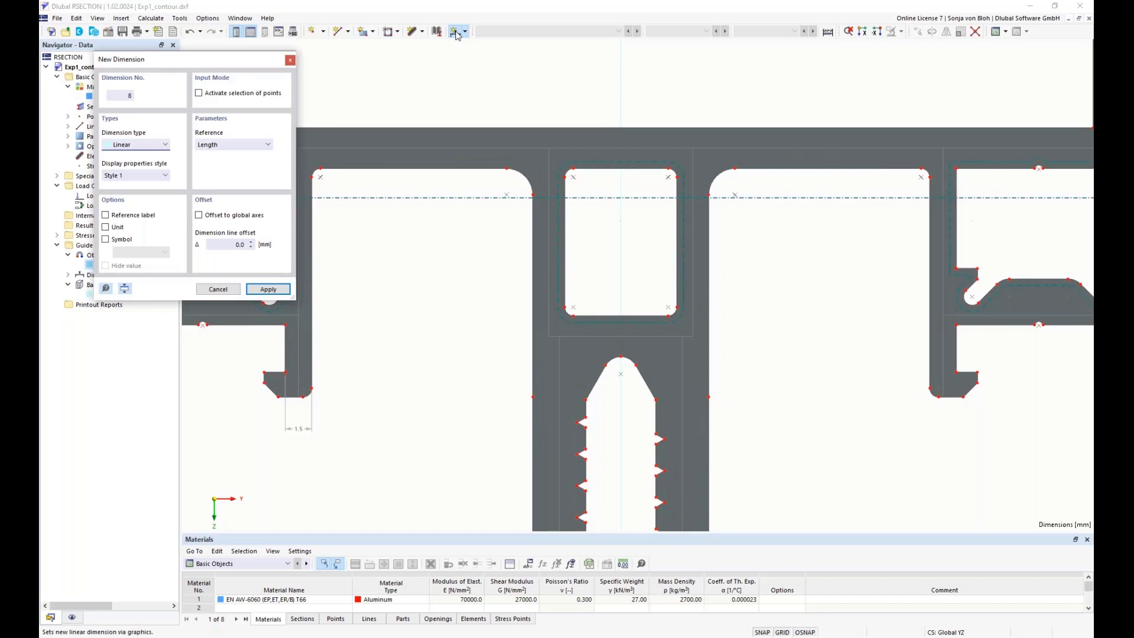
click(621, 354)
click(573, 315)
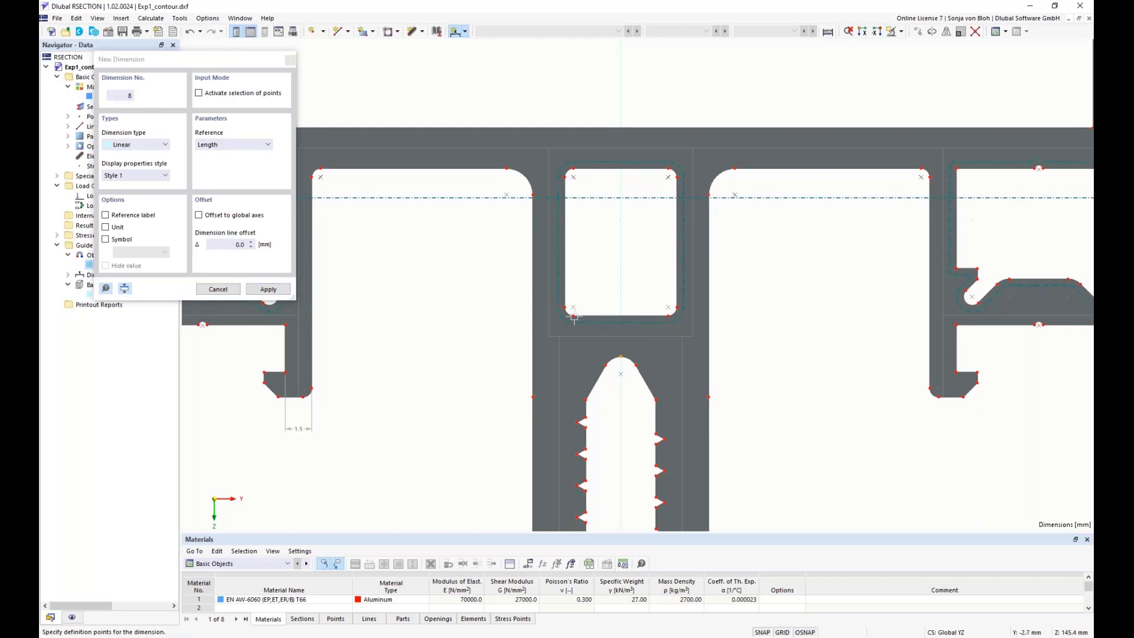
click(236, 145)
click(234, 172)
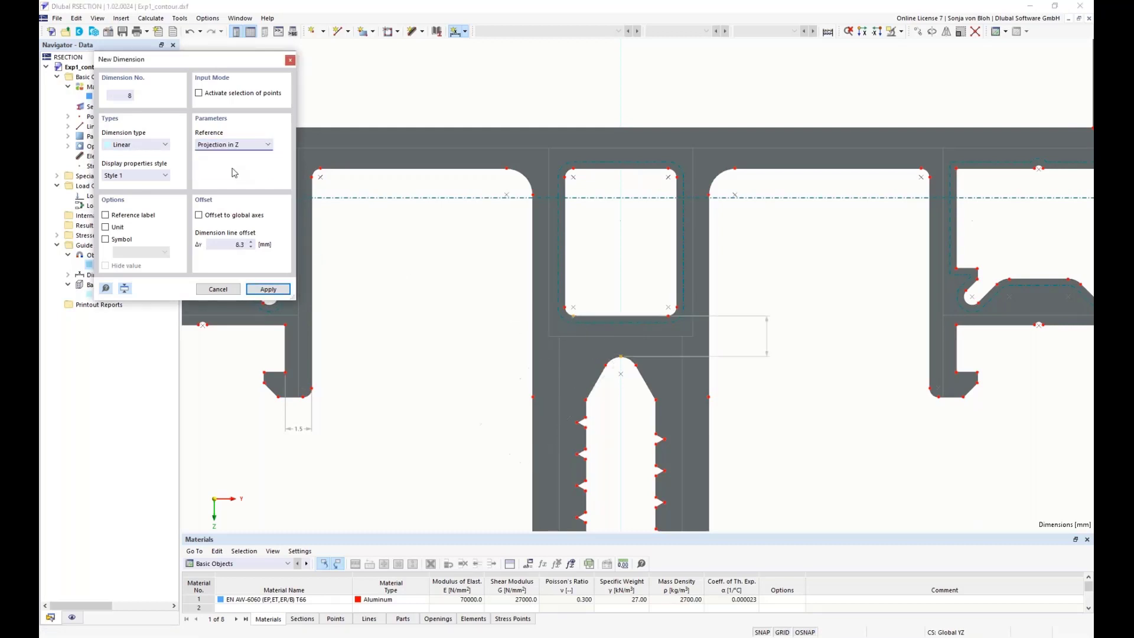
click(511, 348)
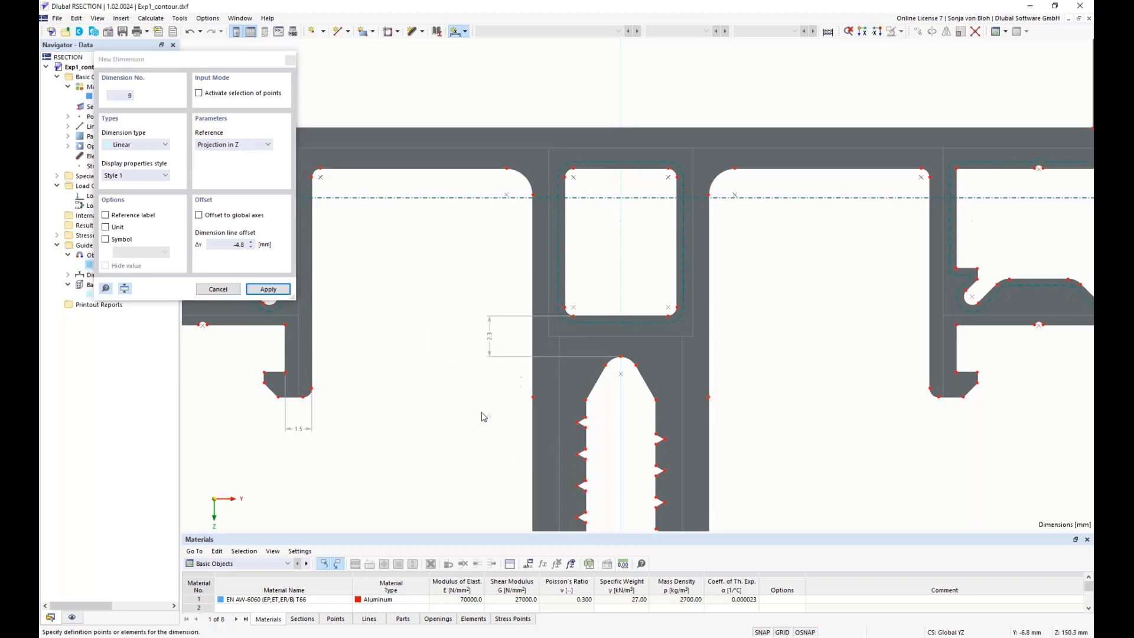
scroll(447, 397, down, 5)
key(Escape)
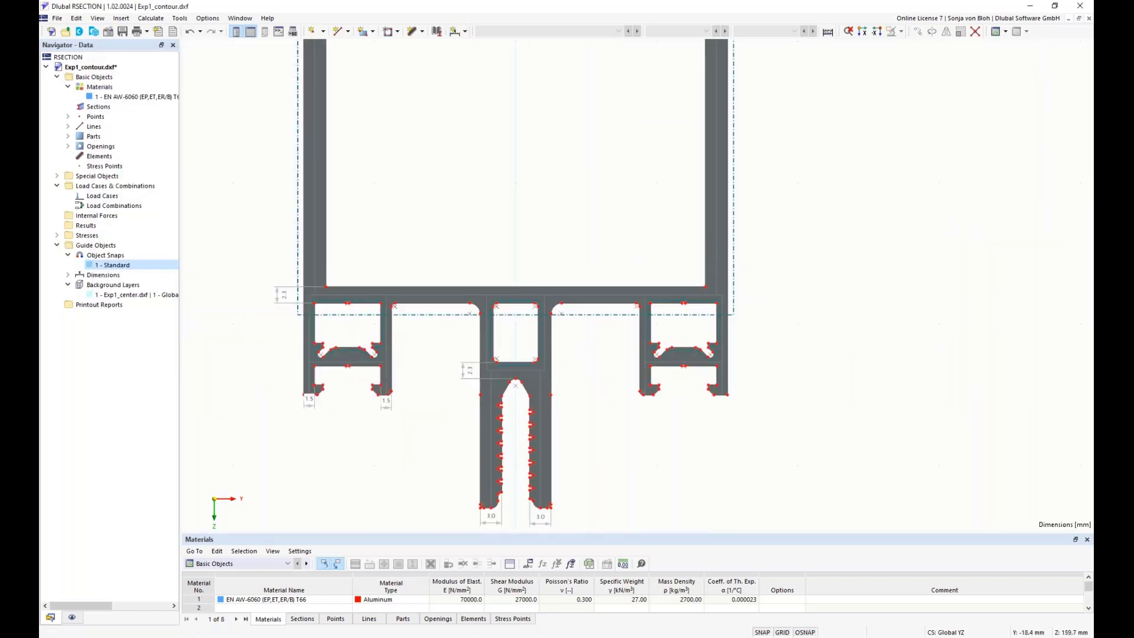
Review the dimensioned walls at the top of the profile and the element types offered for a new element.
scroll(351, 446, down, 1)
scroll(313, 301, down, 2)
middle_drag(304, 278, 327, 393)
scroll(316, 100, up, 4)
middle_drag(345, 141, 296, 214)
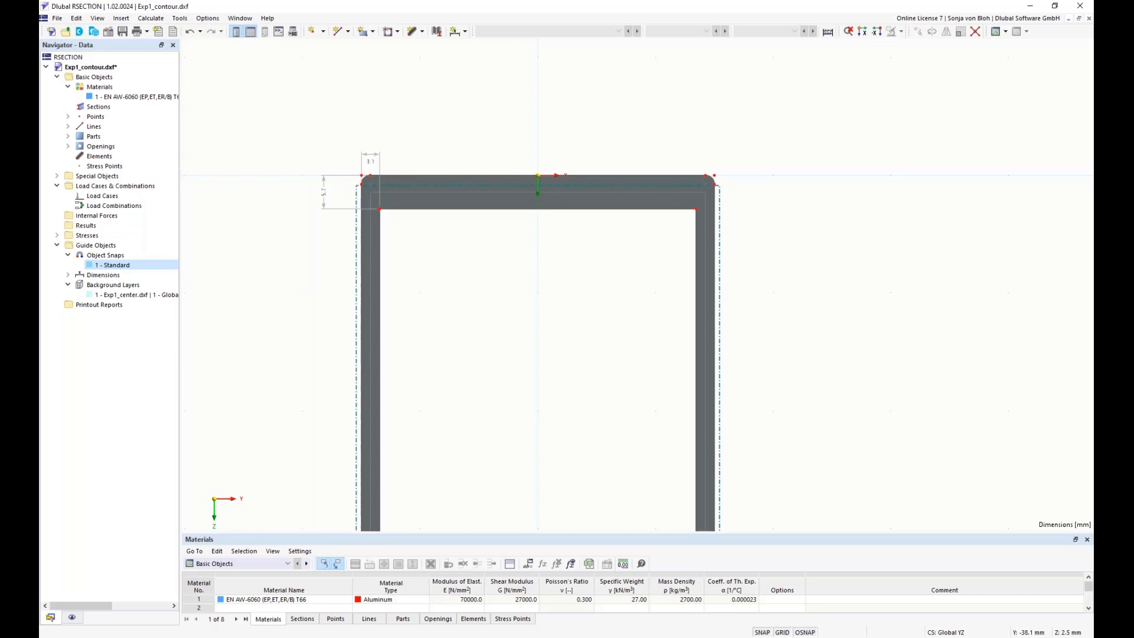
click(422, 31)
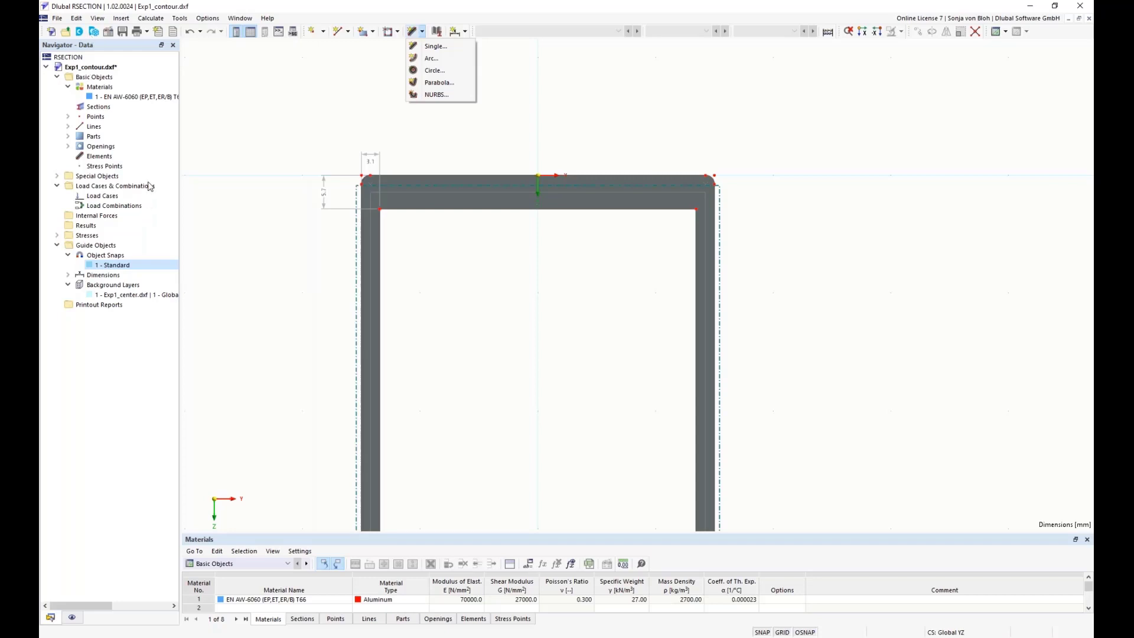
click(99, 157)
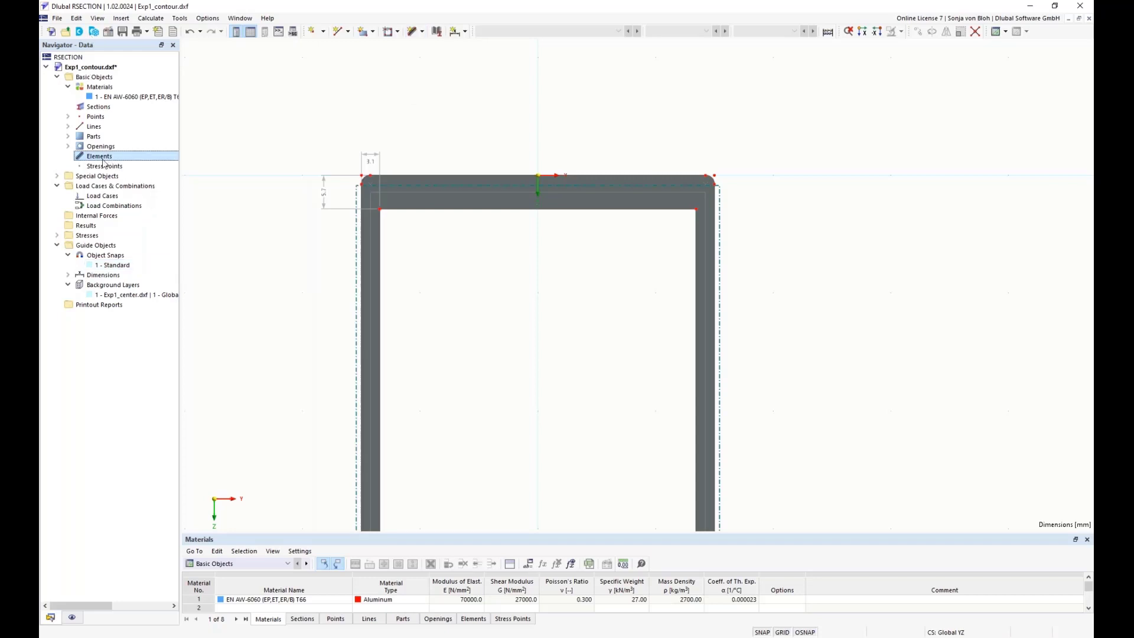
right_click(103, 160)
mouse_move(145, 181)
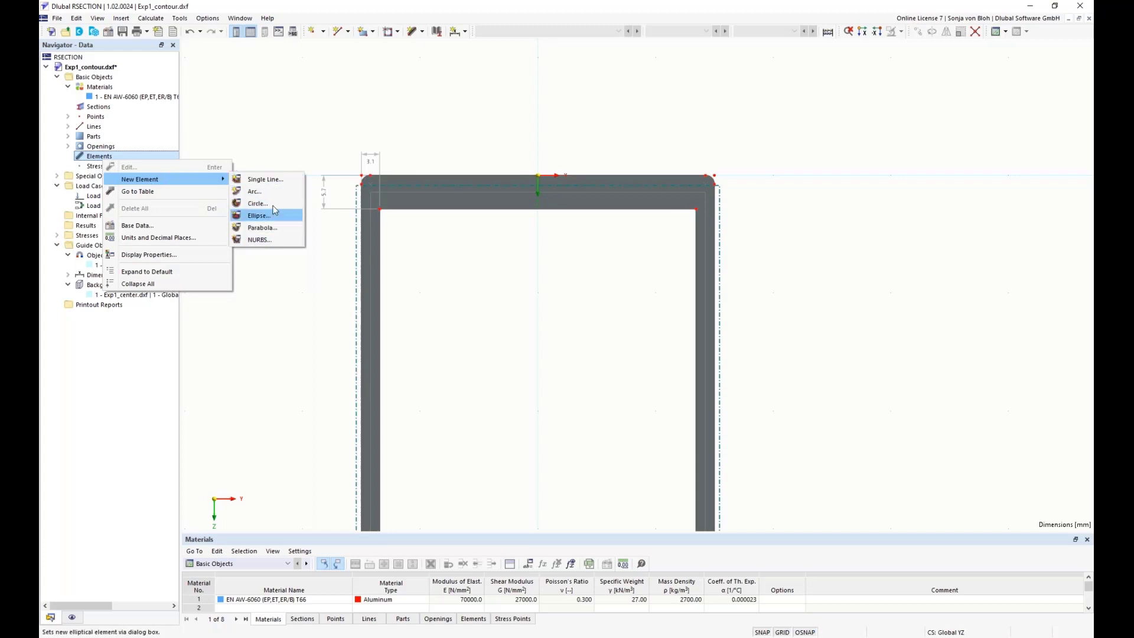
click(315, 111)
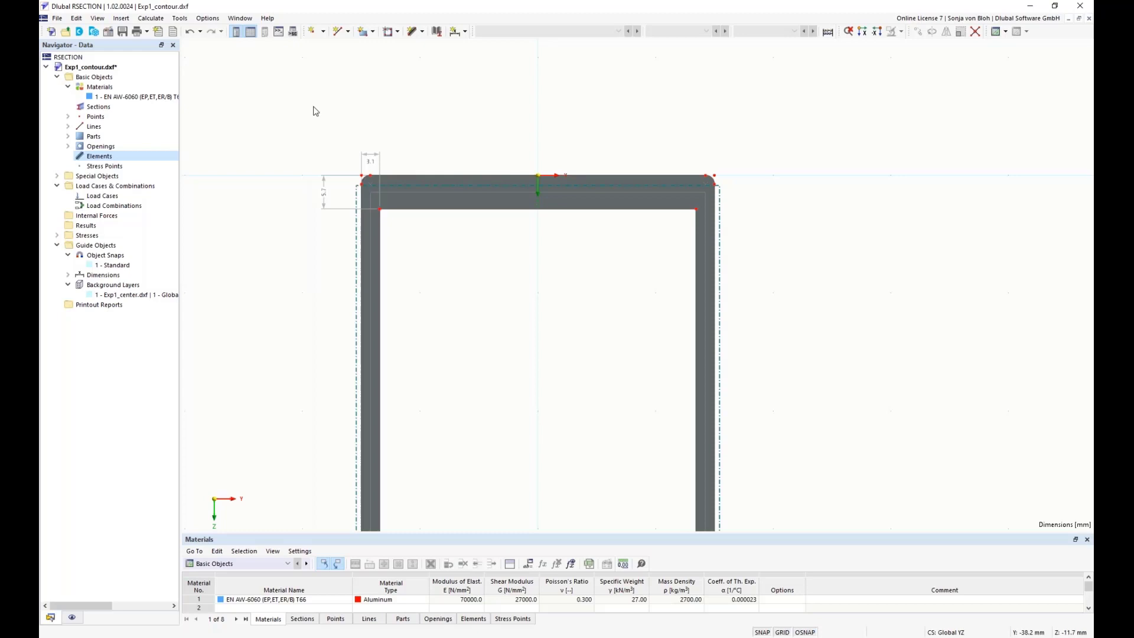
Draw a 5.7 mm thick single-line element along the top wall's centerline from Y -28.4 to Y 28.4 mm at Z 2.9 mm.
click(423, 32)
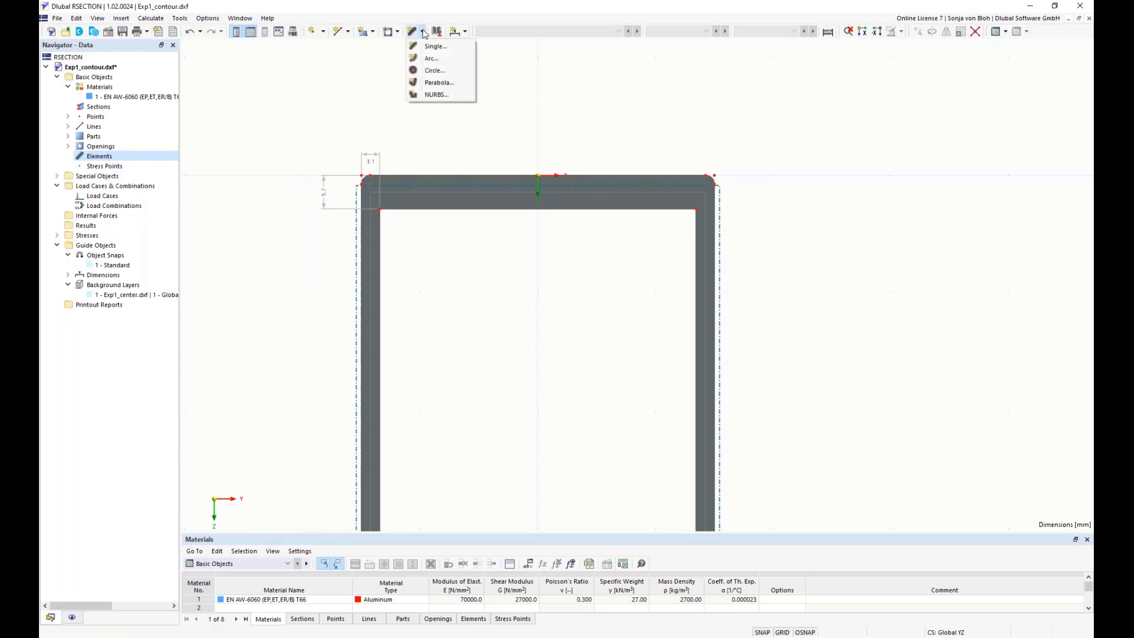
click(430, 46)
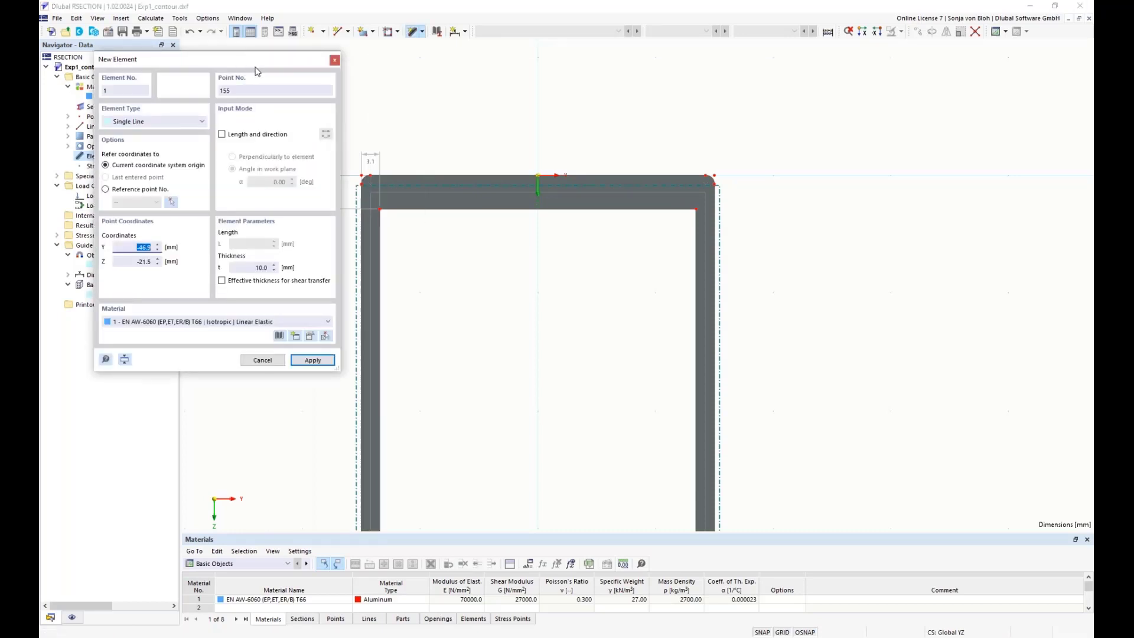
drag(256, 71, 212, 75)
drag(207, 269, 260, 279)
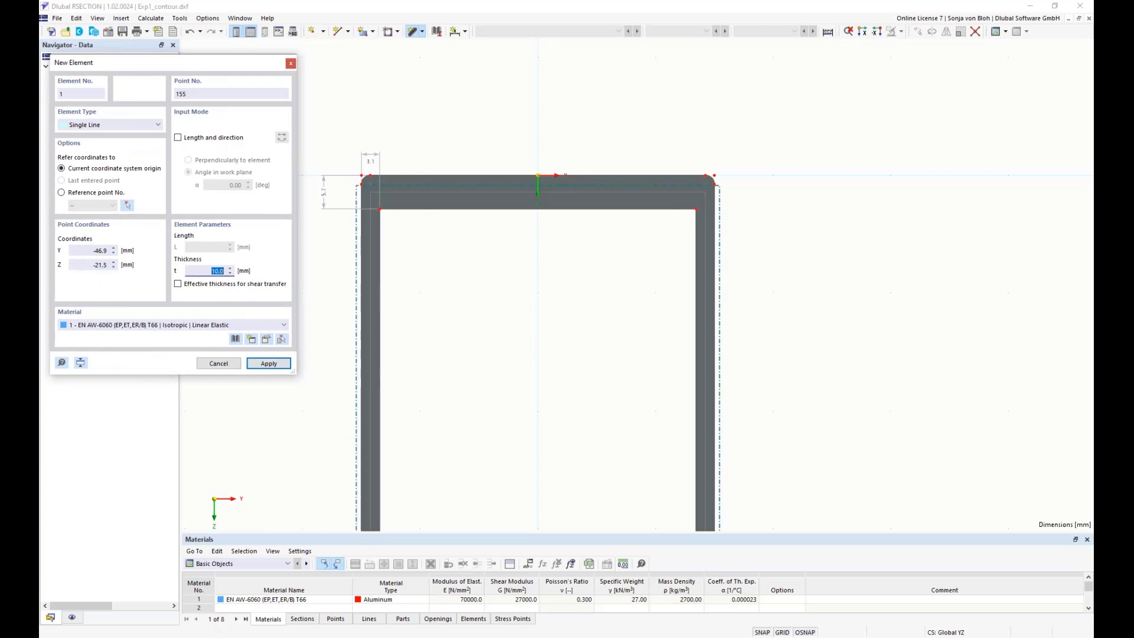
text(5.7)
scroll(399, 219, up, 3)
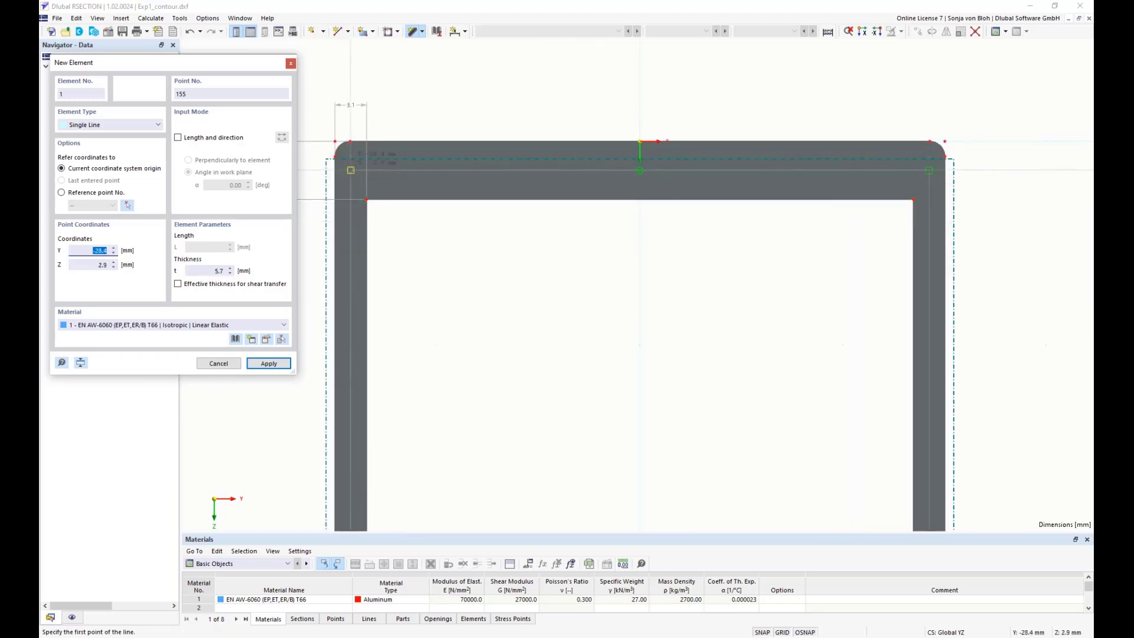
click(351, 170)
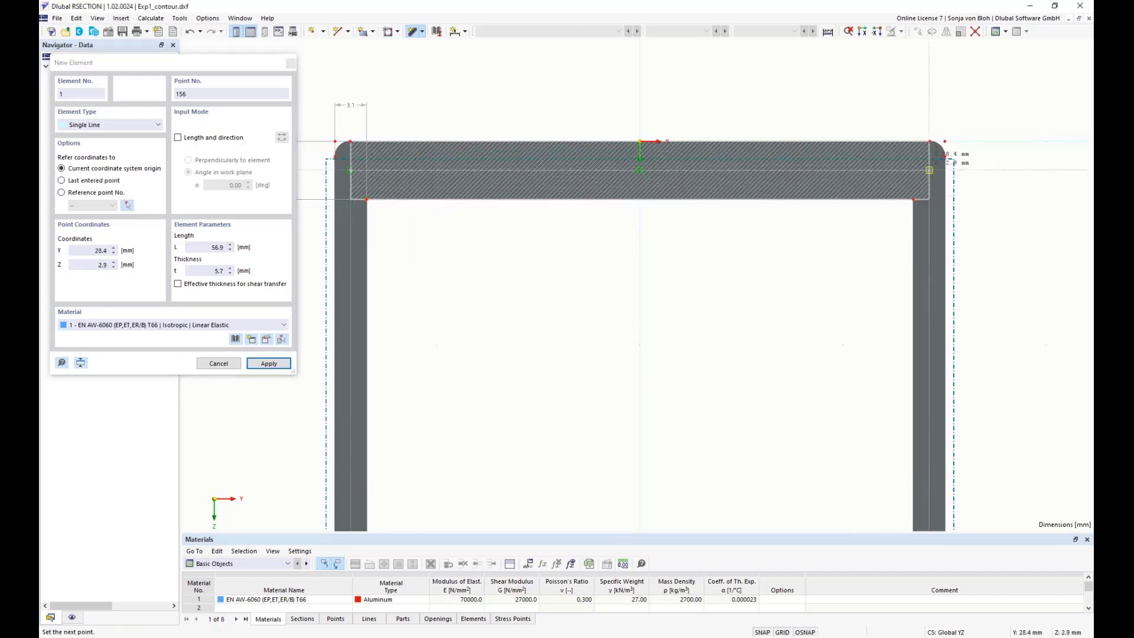
click(929, 170)
key(Escape)
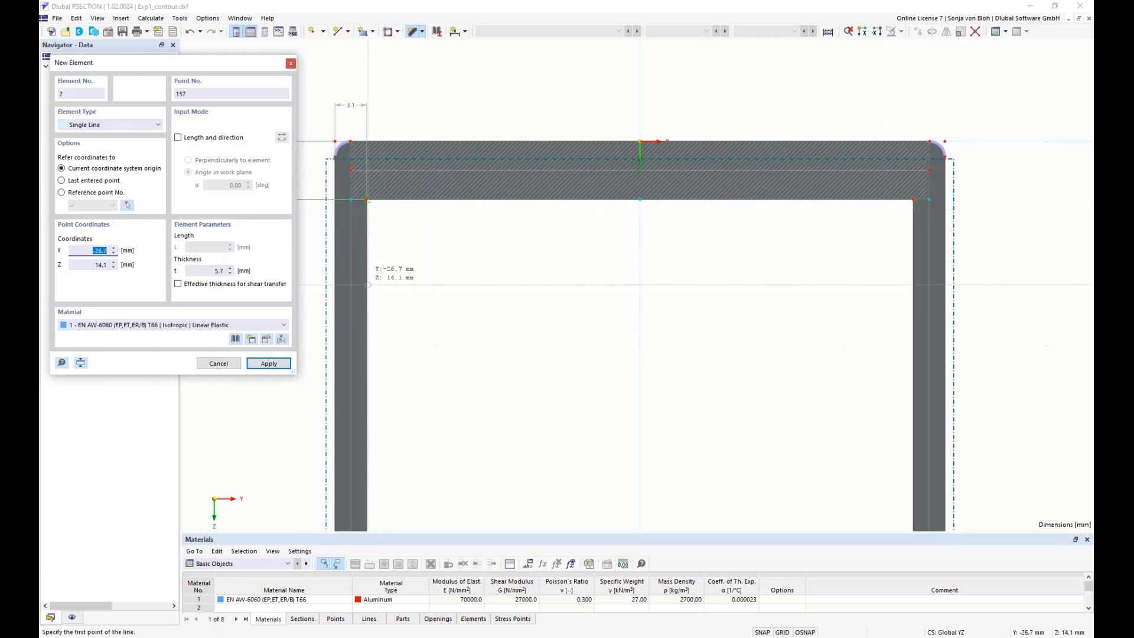
Draw a 3.1 mm thick single-line element down the left wall's centerline from the top element's left end to Y -28.4, Z 135.8 mm.
click(227, 271)
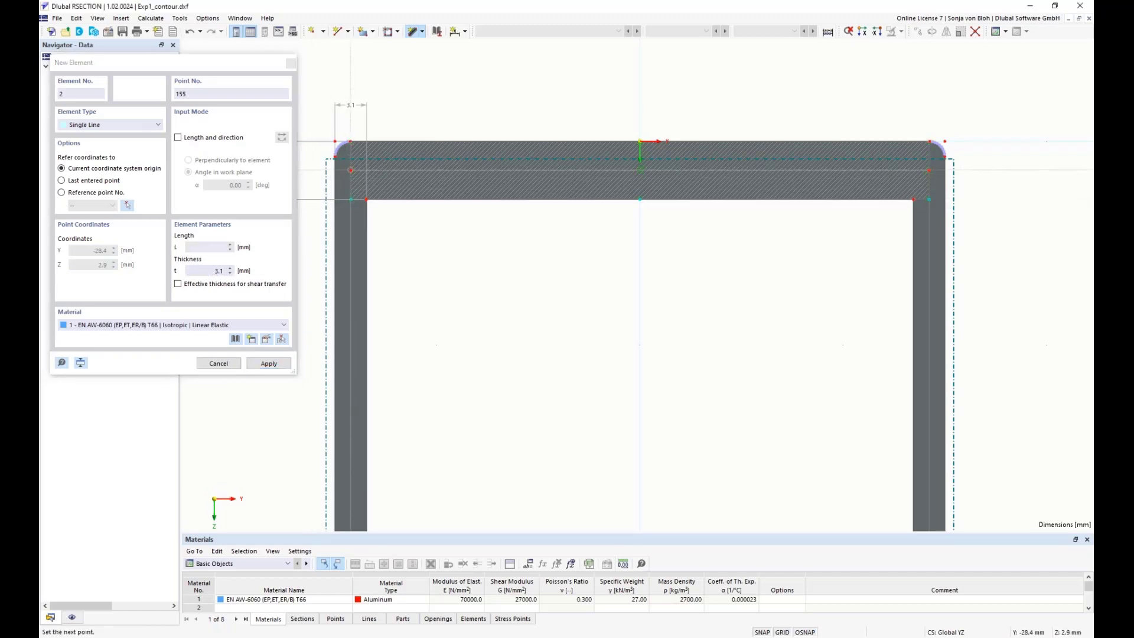
scroll(389, 353, down, 8)
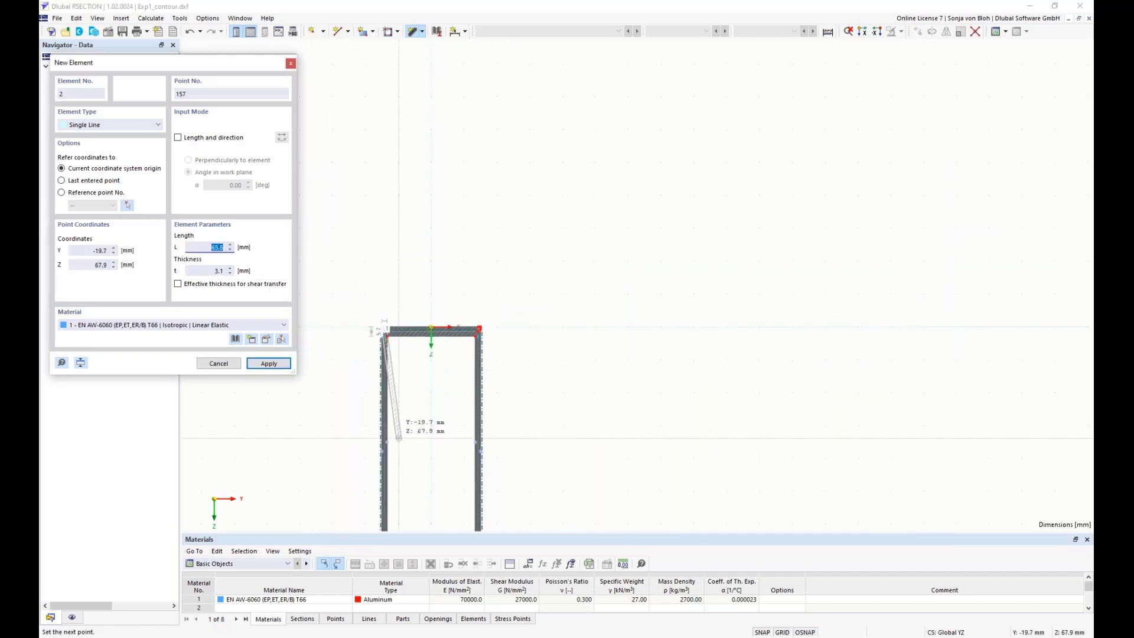
scroll(445, 351, up, 6)
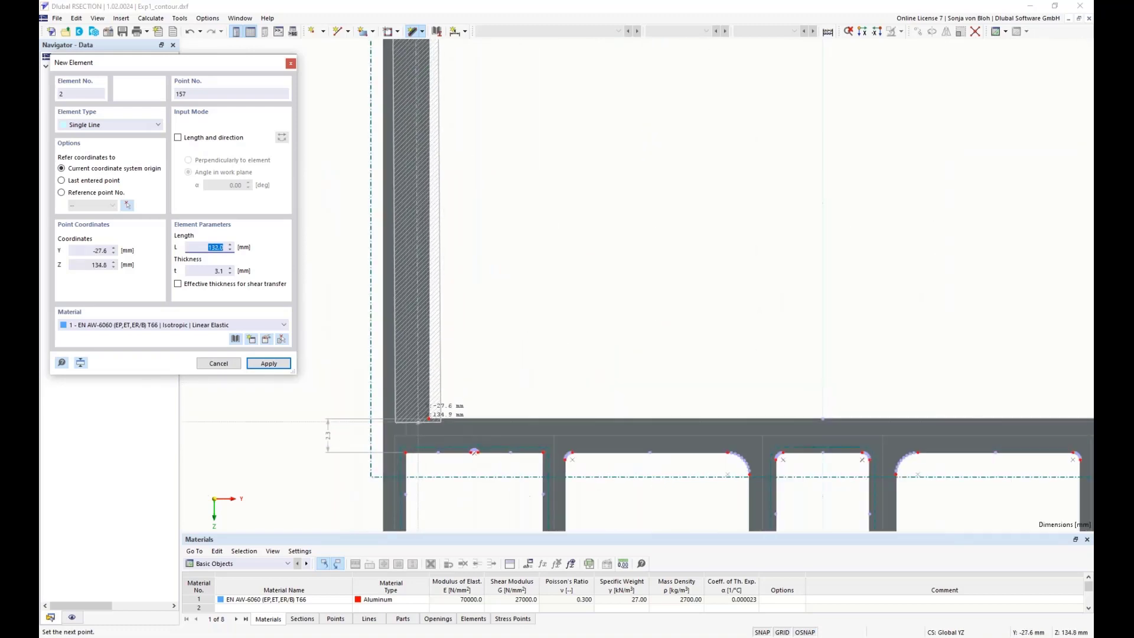
click(406, 436)
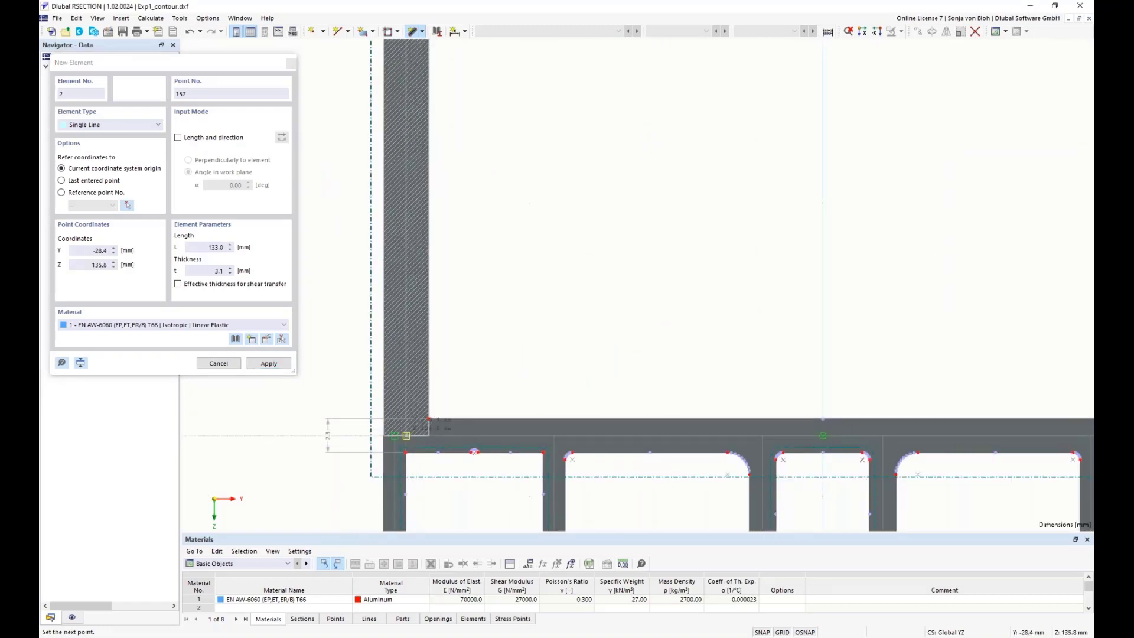
Draw a 3.1 mm thick single-line element down the right wall's centerline from the top element's right end to Y 28.4, Z 135.8 mm.
right_click(524, 258)
scroll(514, 277, down, 5)
middle_drag(574, 262, 537, 472)
scroll(646, 173, up, 7)
scroll(558, 201, up, 1)
scroll(558, 201, down, 3)
middle_drag(593, 207, 640, 317)
click(581, 216)
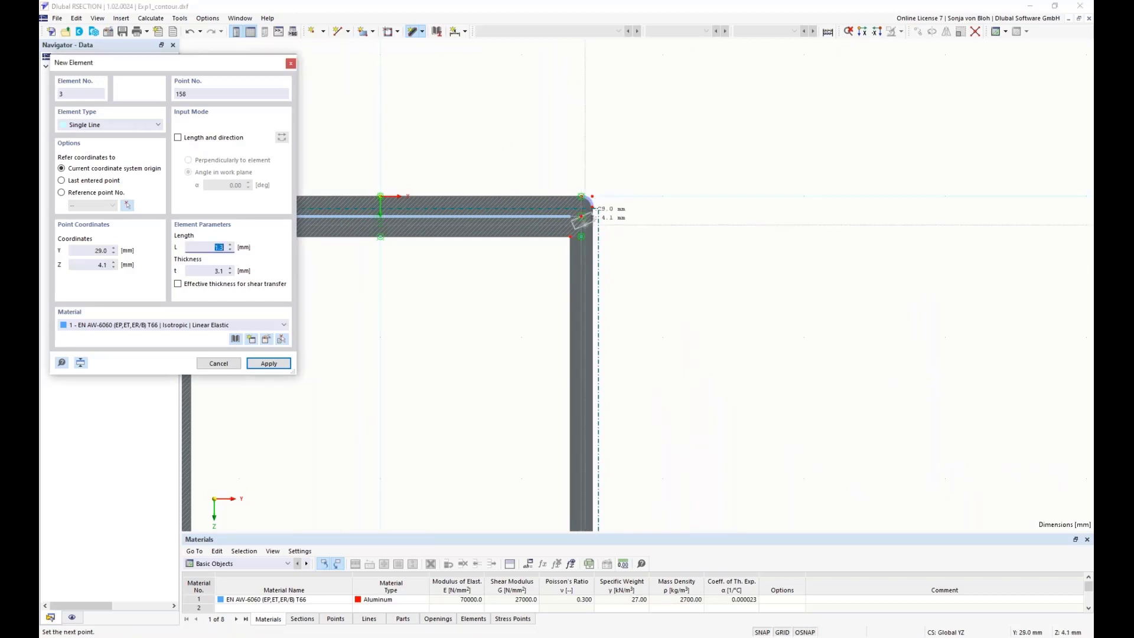
scroll(593, 208, down, 6)
middle_drag(679, 418, 652, 265)
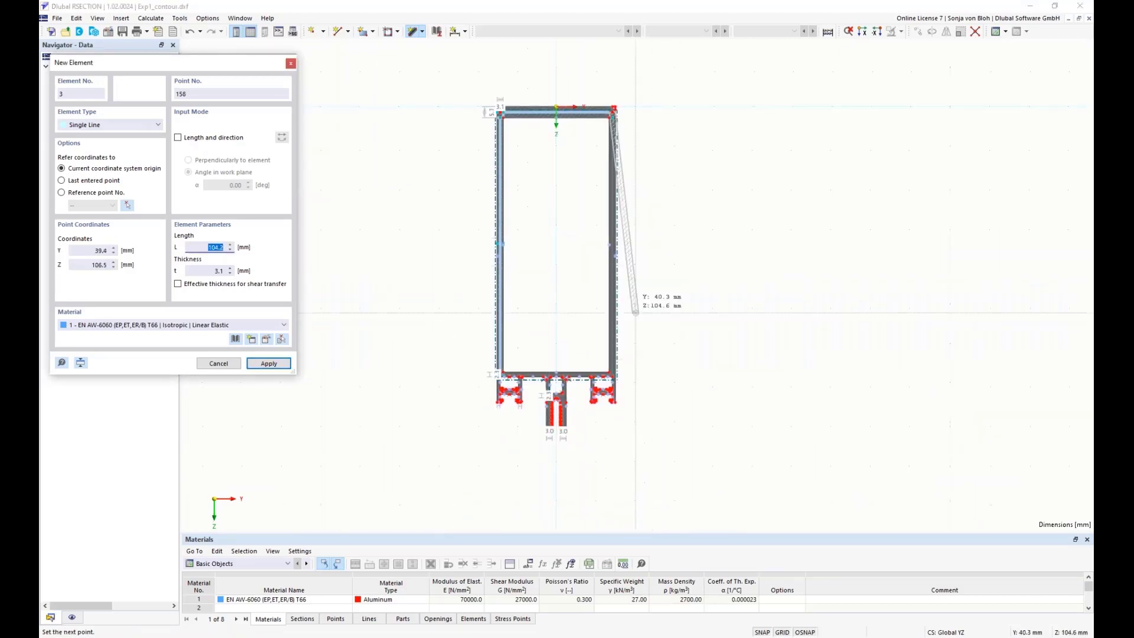
scroll(616, 349, up, 4)
scroll(596, 442, up, 1)
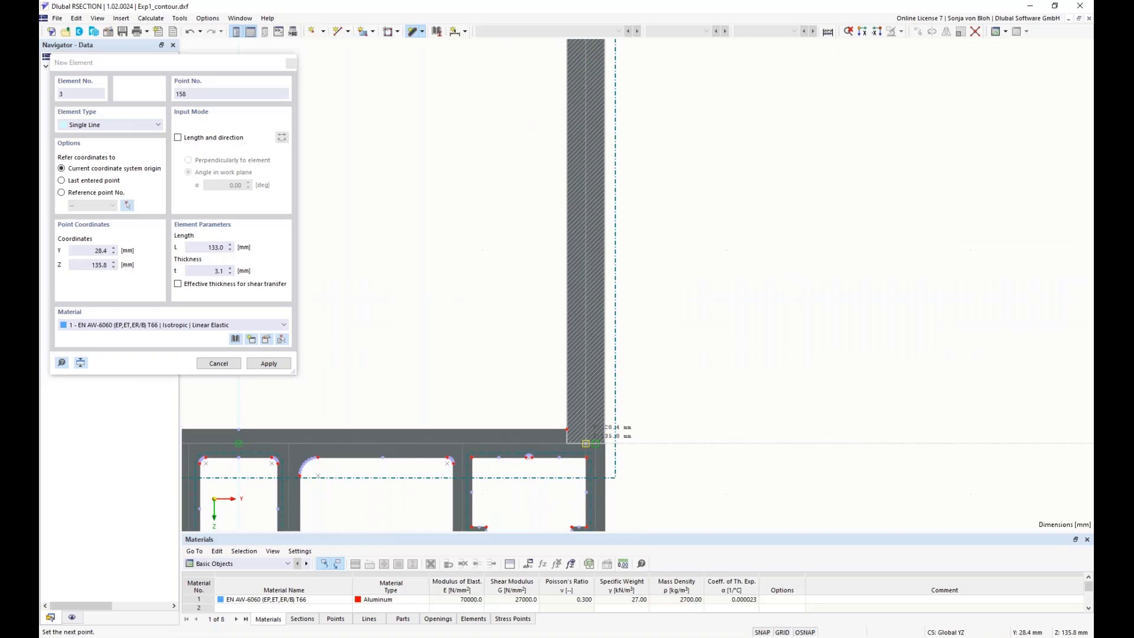
click(586, 443)
Draw 2.3 mm thick elements along the horizontal wall below the large chamber at Z 135.8, from Y -29.2 through -28.4 to -18.3 mm.
scroll(767, 417, down, 4)
scroll(545, 476, up, 5)
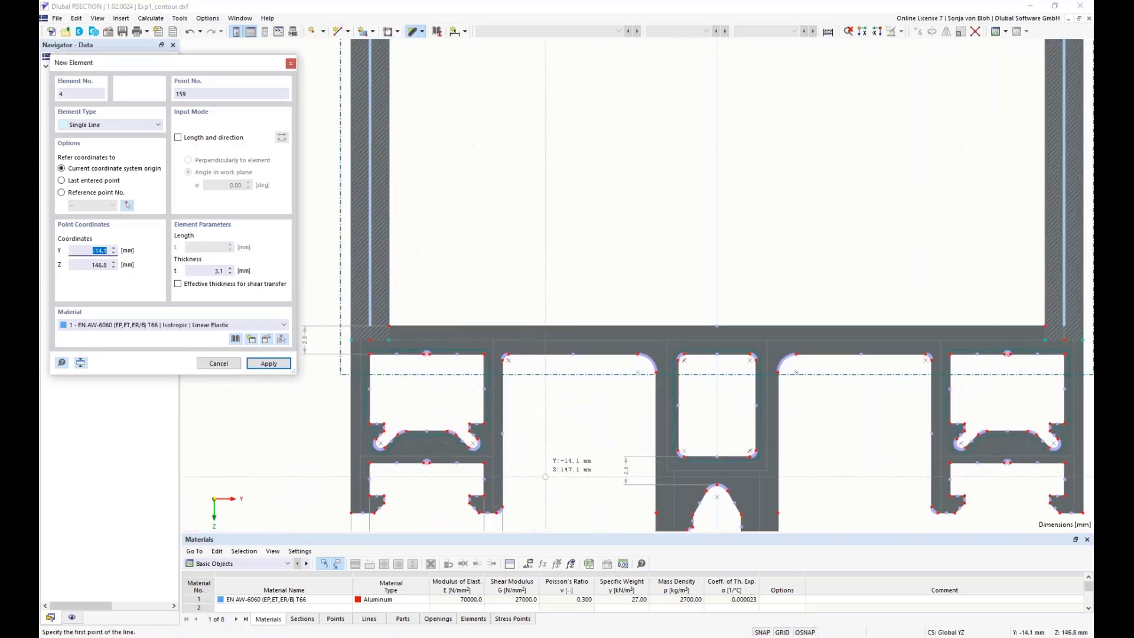
scroll(545, 476, up, 1)
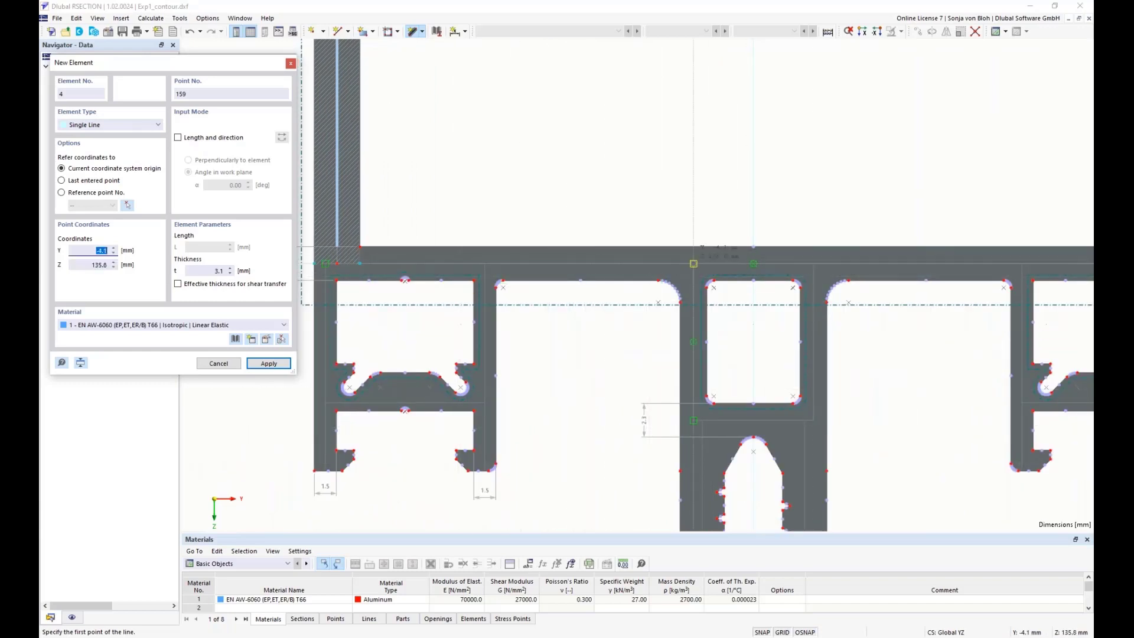
scroll(447, 319, down, 3)
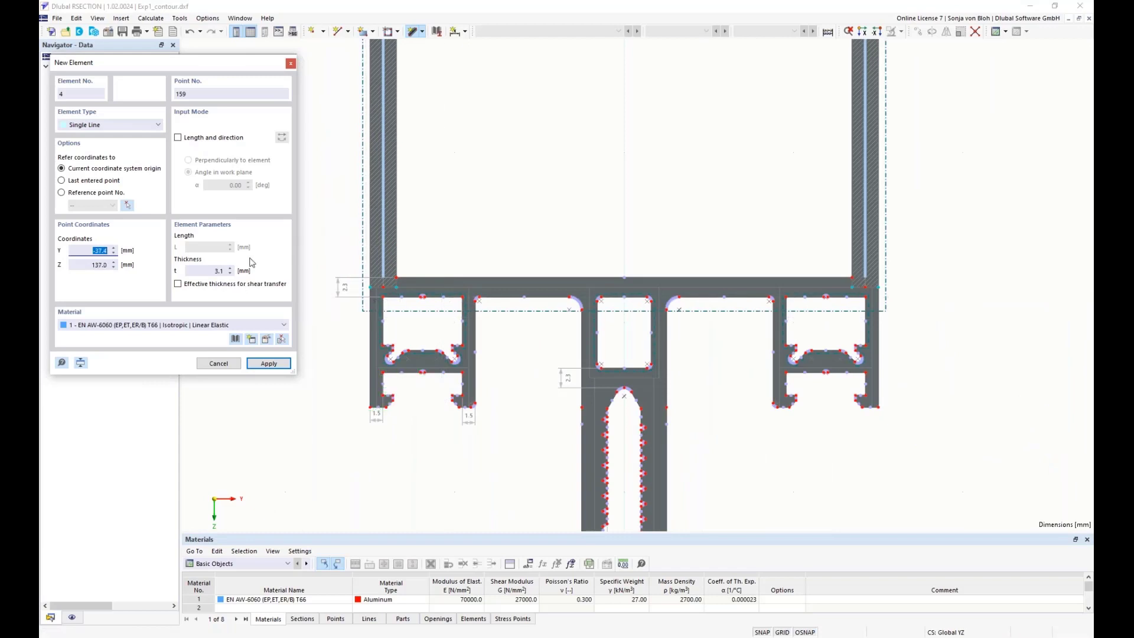
double_click(214, 270)
scroll(384, 295, up, 3)
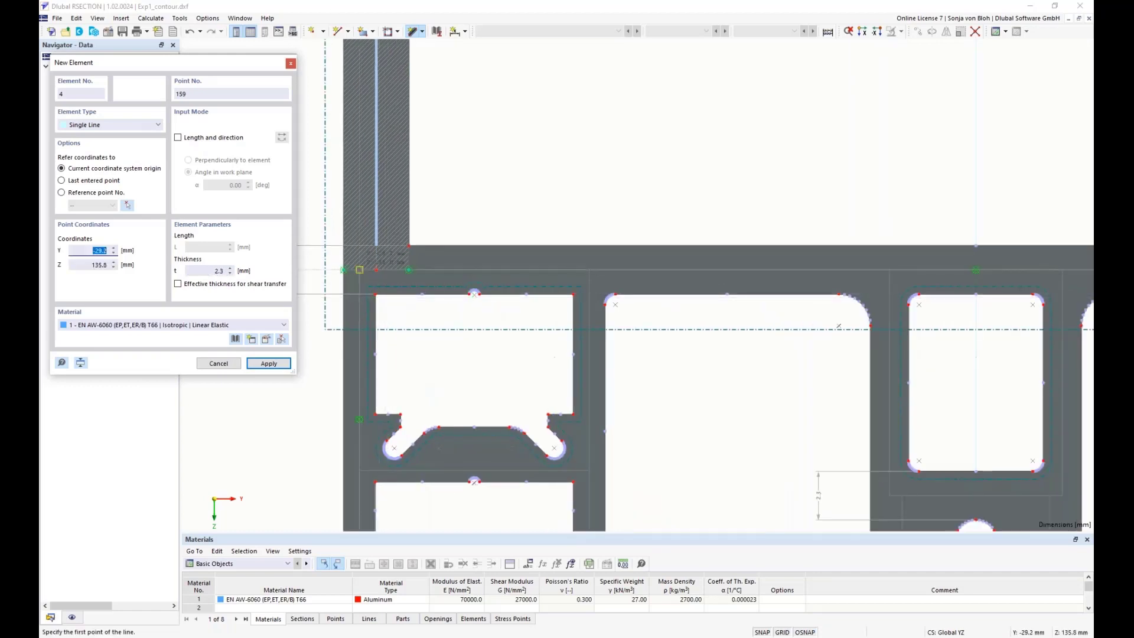
click(360, 269)
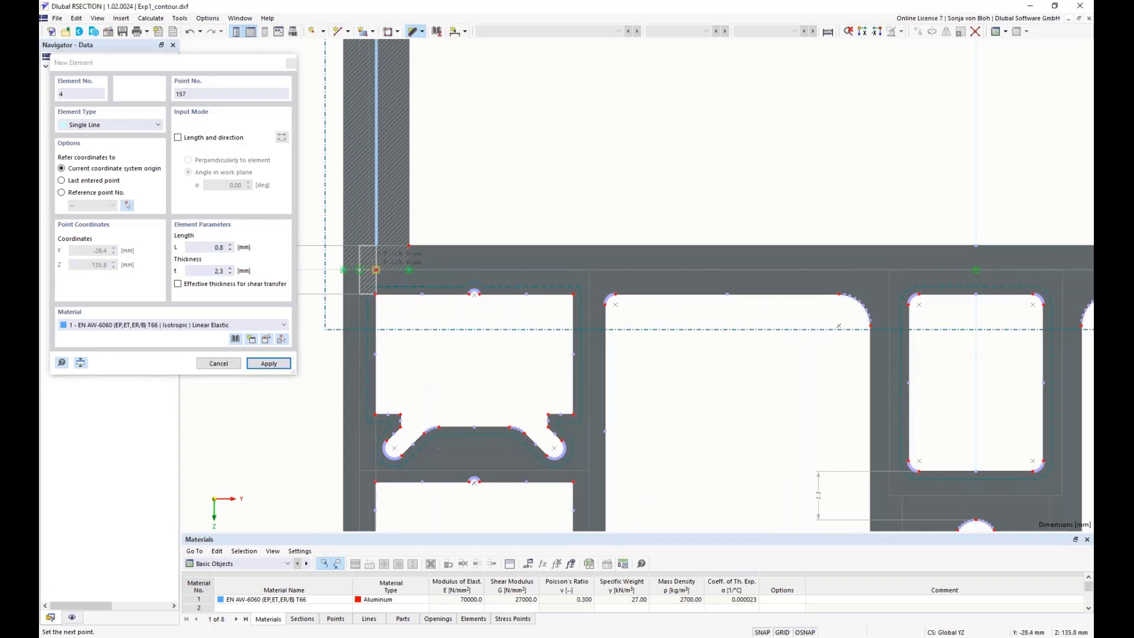
click(588, 269)
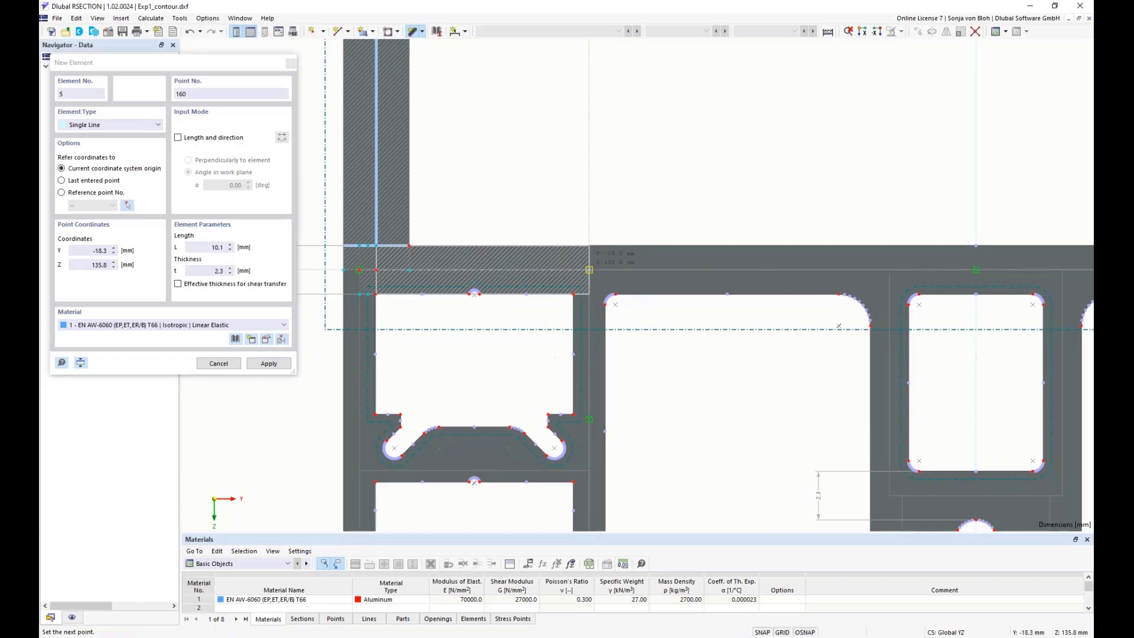
click(588, 270)
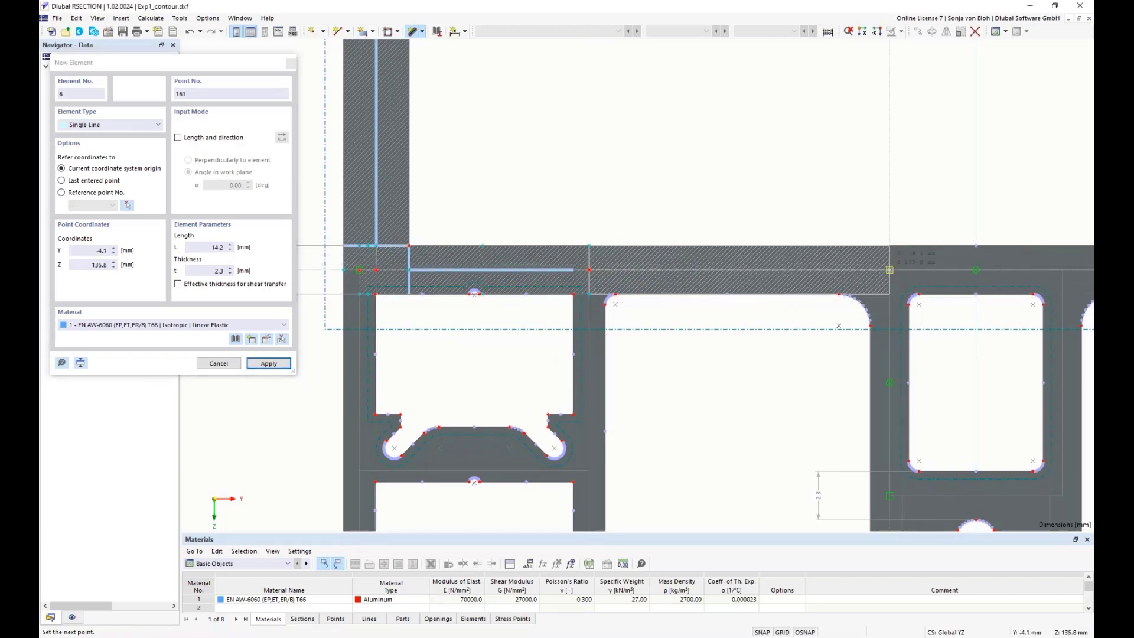
Continue the 2.3 mm thick horizontal wall from Y -18.3 to -4.1 mm and across the central chamber to its right wall's centerline.
click(889, 270)
scroll(988, 312, down, 3)
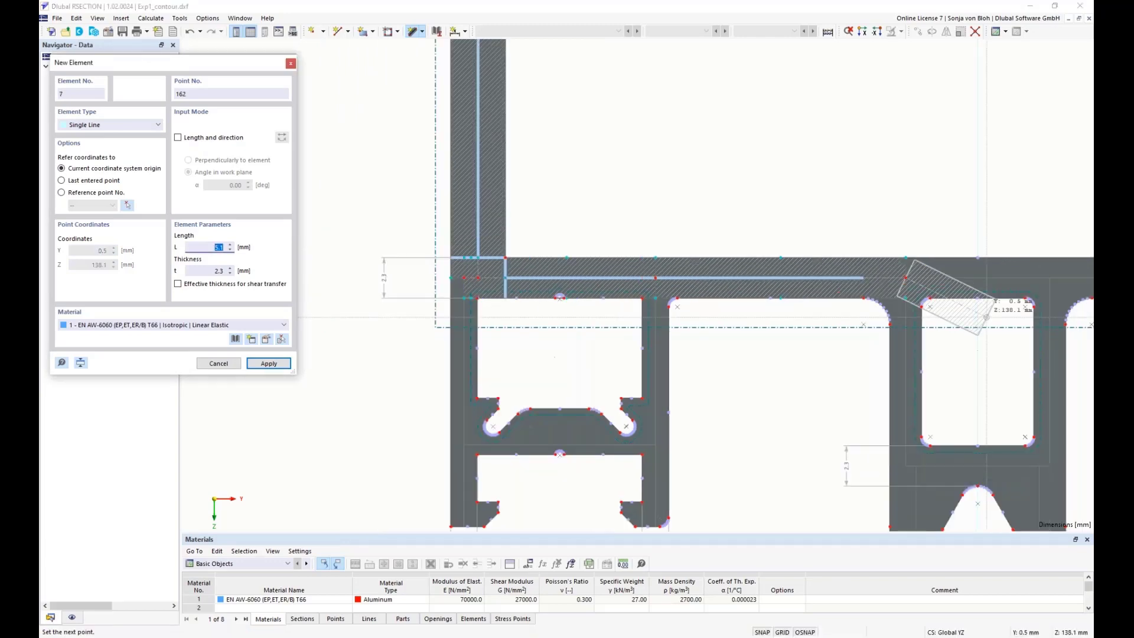
middle_drag(1003, 355, 800, 388)
scroll(803, 354, up, 2)
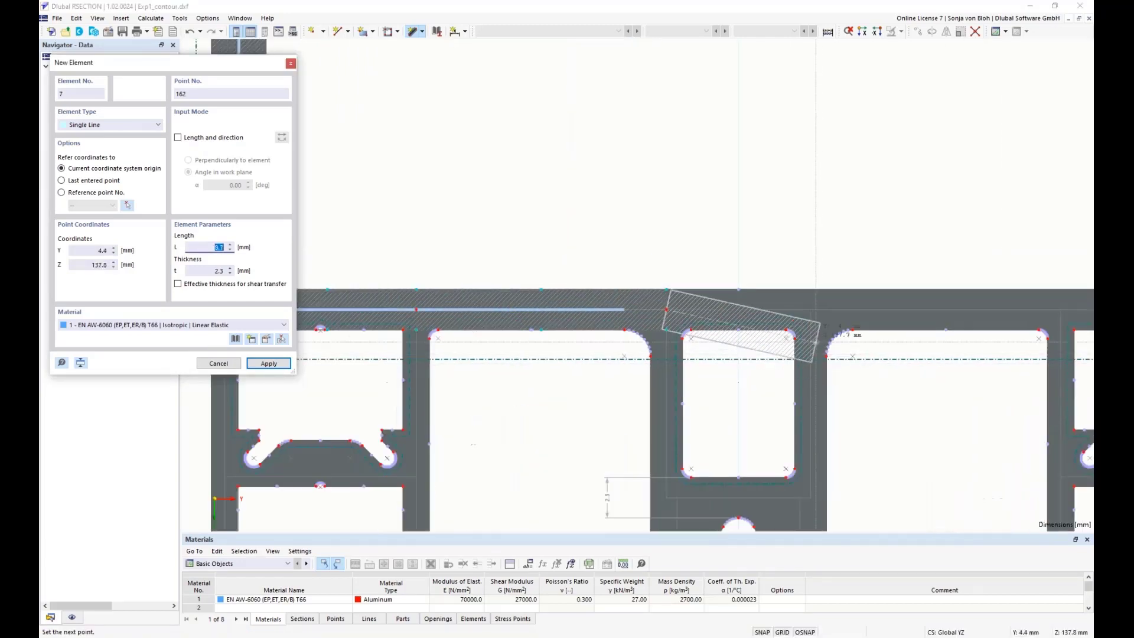
click(810, 309)
Extend the 2.3 mm thick horizontal wall through Y 18.3 and 28.4 mm to the outer right leg's centerline, and end the chain.
scroll(826, 355, down, 3)
middle_drag(861, 403, 752, 414)
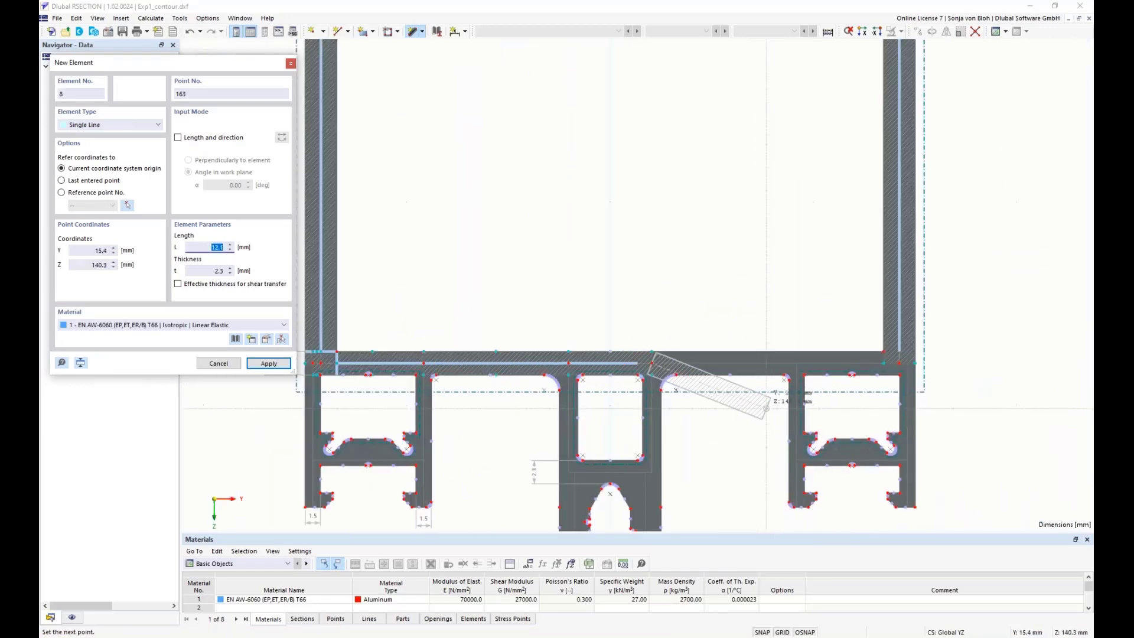
scroll(769, 401, up, 2)
click(807, 344)
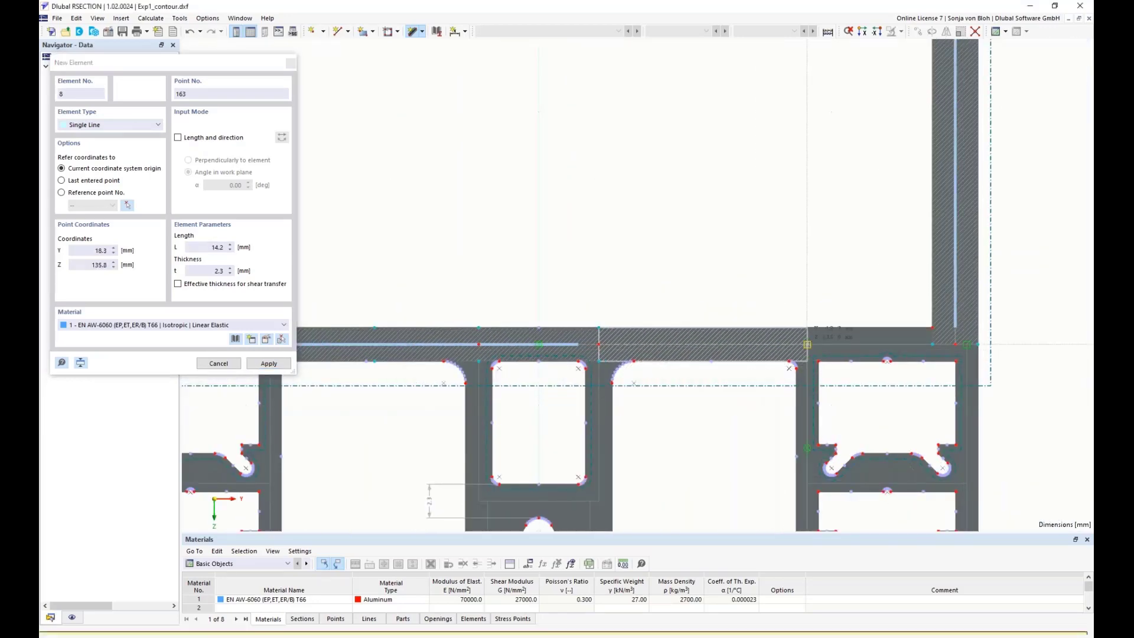
click(806, 344)
click(954, 344)
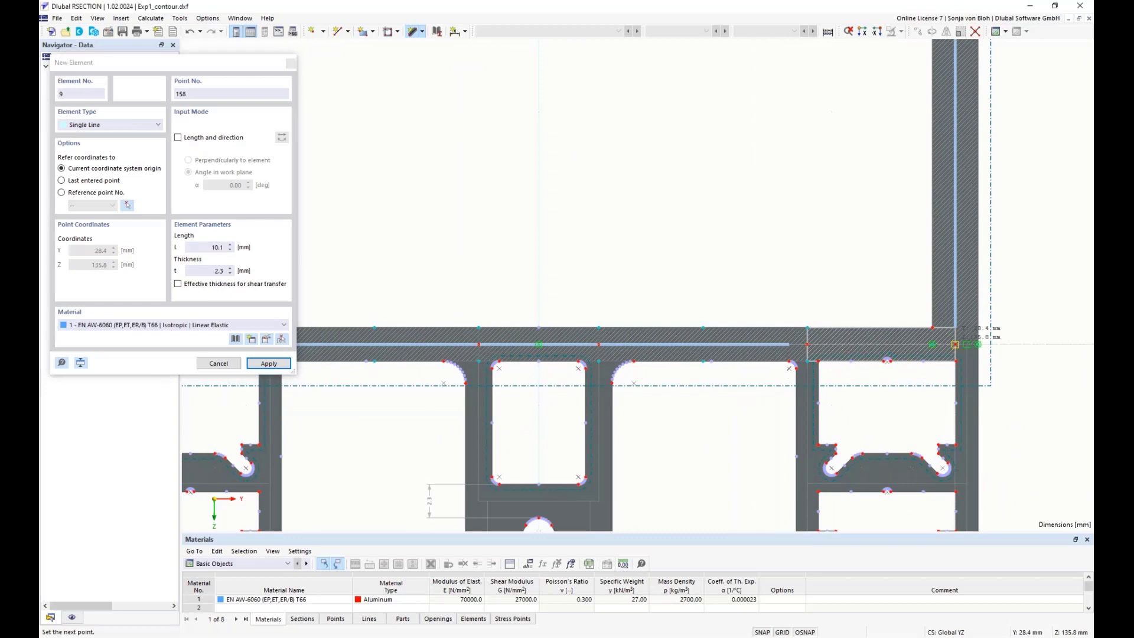
click(969, 365)
right_click(753, 398)
Draw 1.5 mm thick elements down the left channel's outer leg at Y -29.2, from Z 135.8 through 145.3 mm to the leg's end.
scroll(761, 391, down, 4)
scroll(480, 433, up, 5)
middle_drag(415, 431, 486, 334)
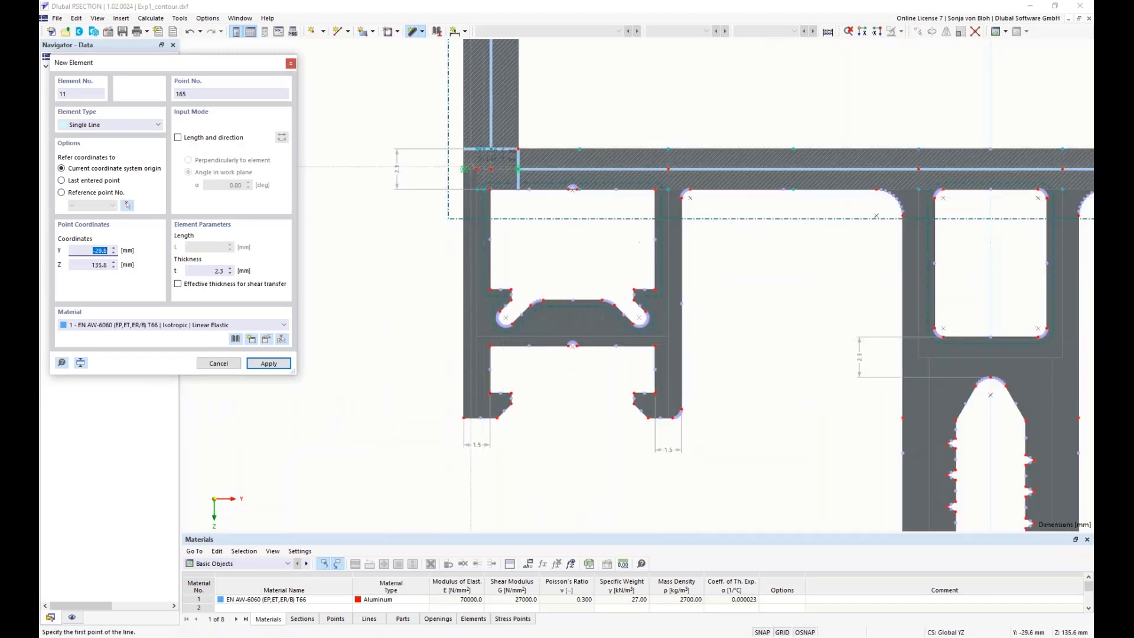
drag(207, 271, 275, 272)
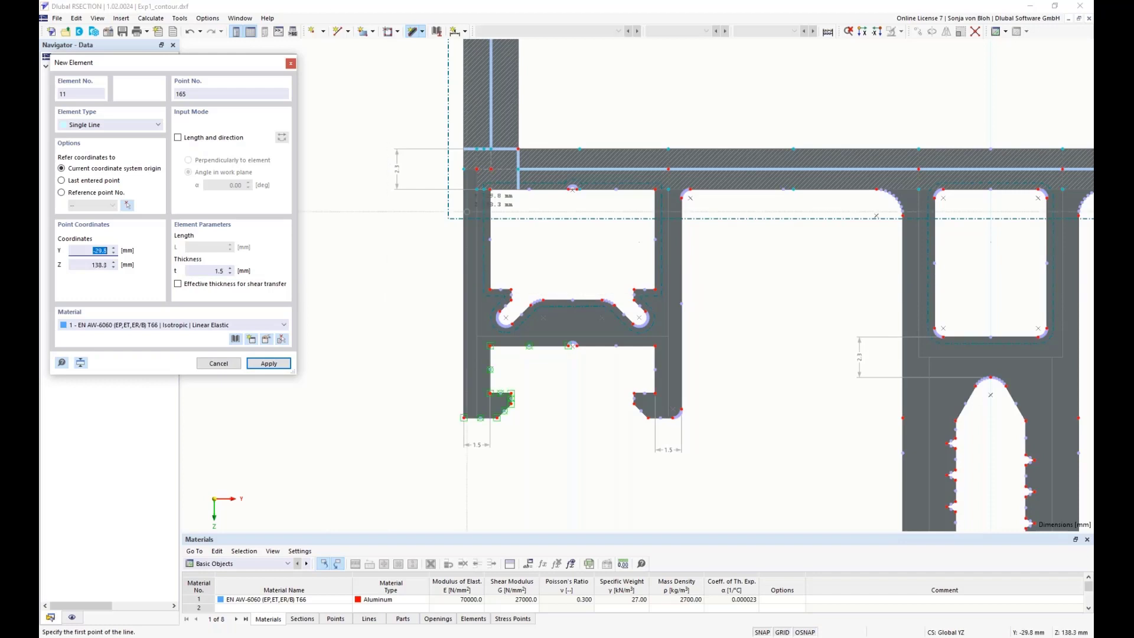
scroll(472, 212, up, 1)
click(478, 165)
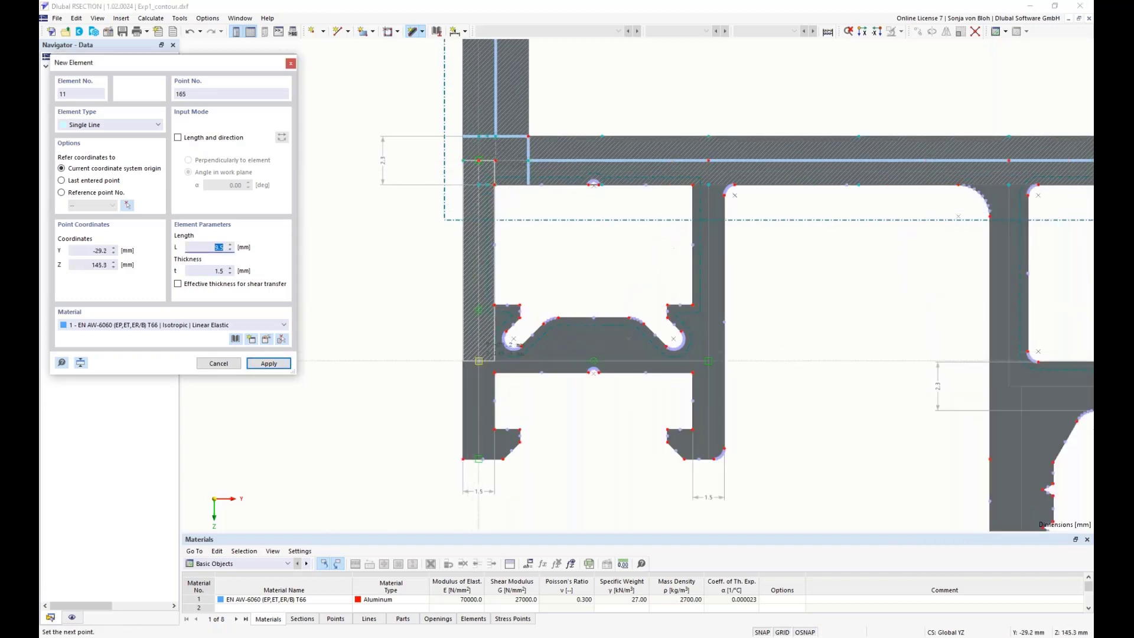
click(478, 361)
scroll(482, 485, up, 5)
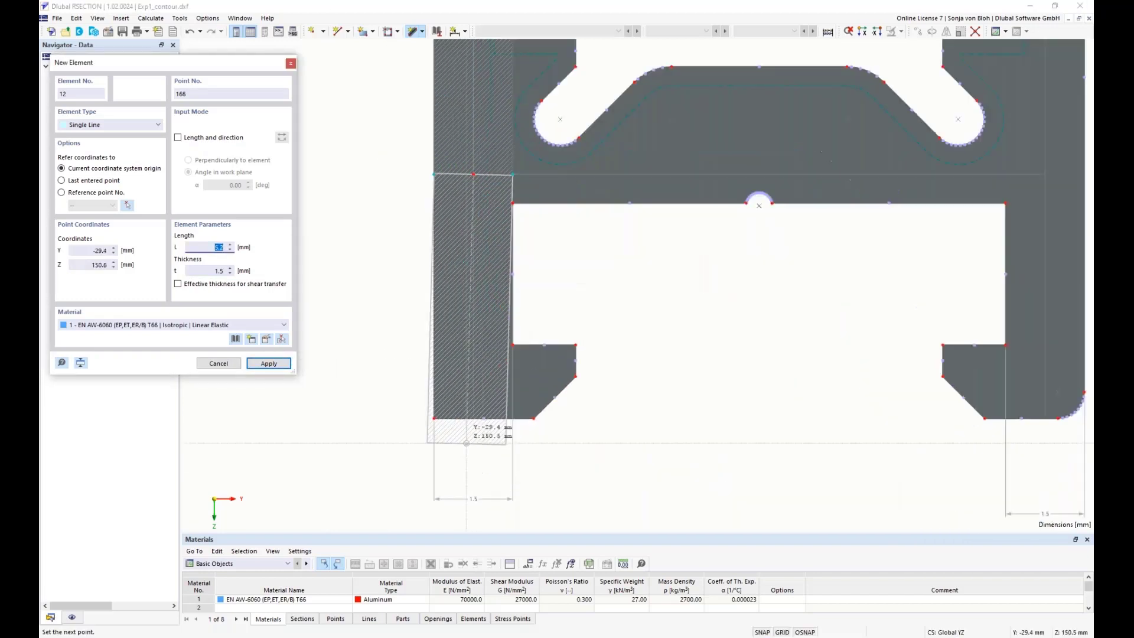
click(533, 418)
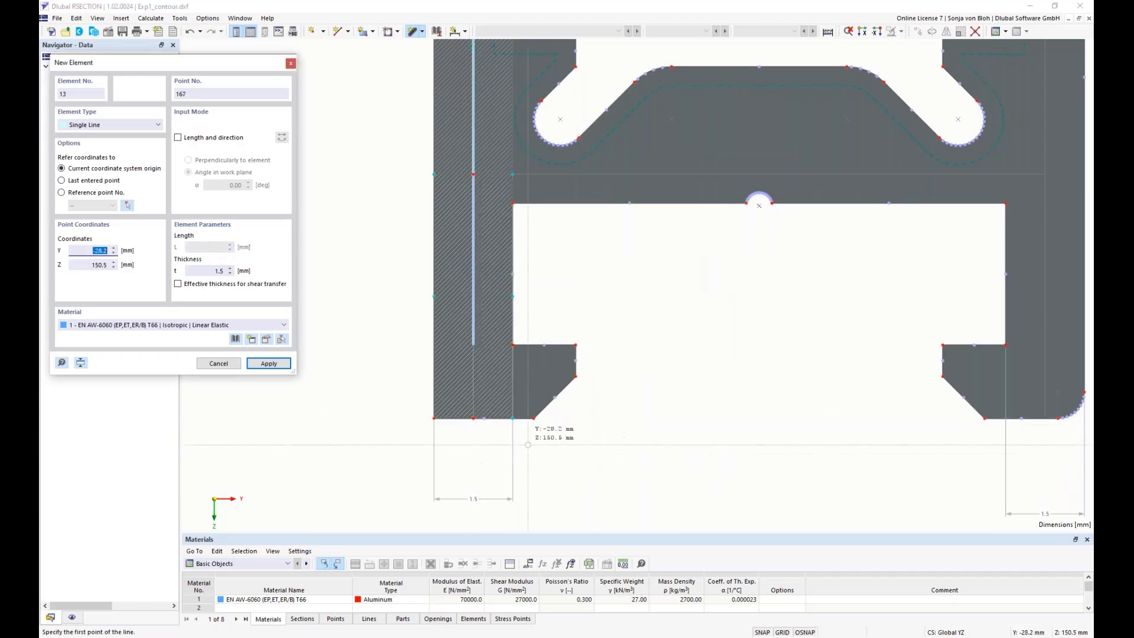
Draw 1.5 mm thick elements down the left channel's inner leg at Y -18.3, from Z 135.8 through 145.3 to 150.0 mm.
scroll(520, 431, down, 5)
scroll(720, 280, up, 2)
click(724, 74)
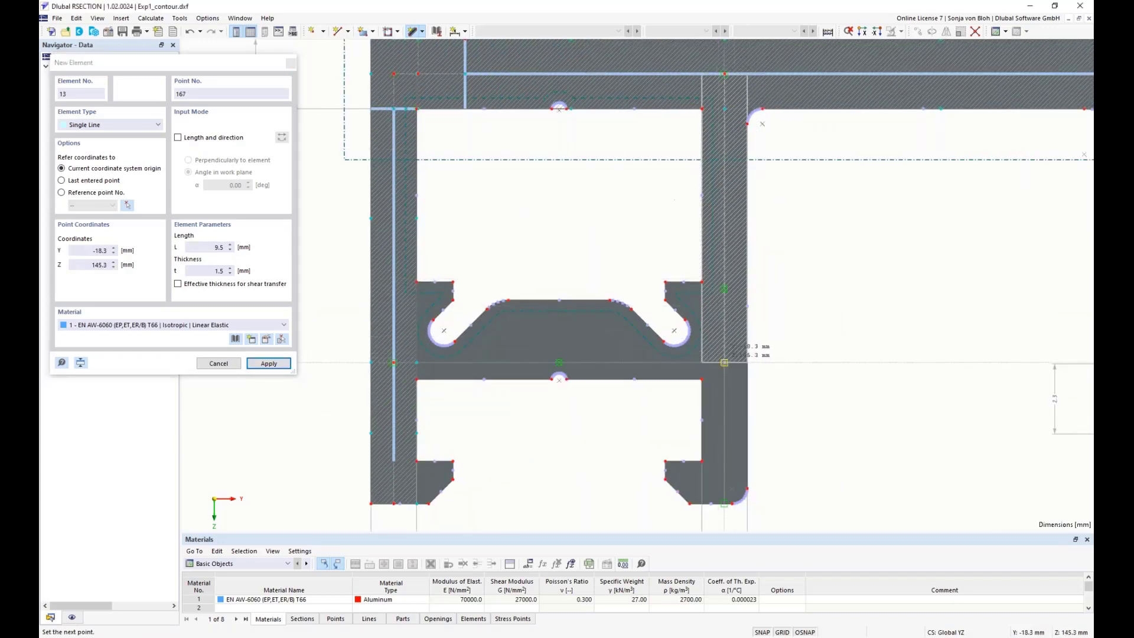
click(724, 362)
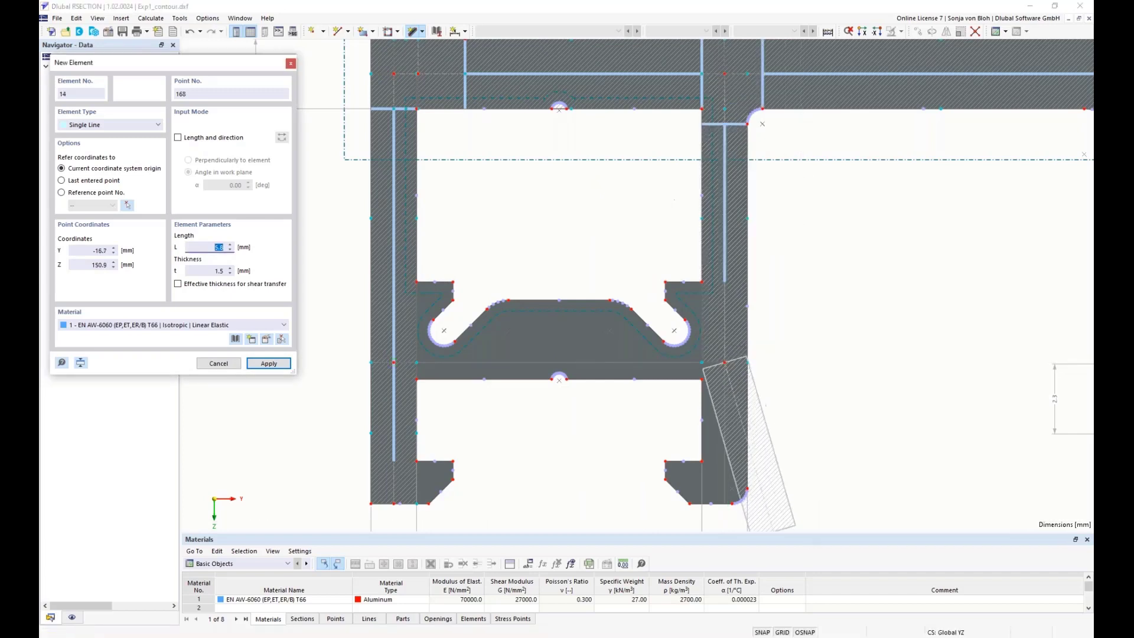
click(724, 503)
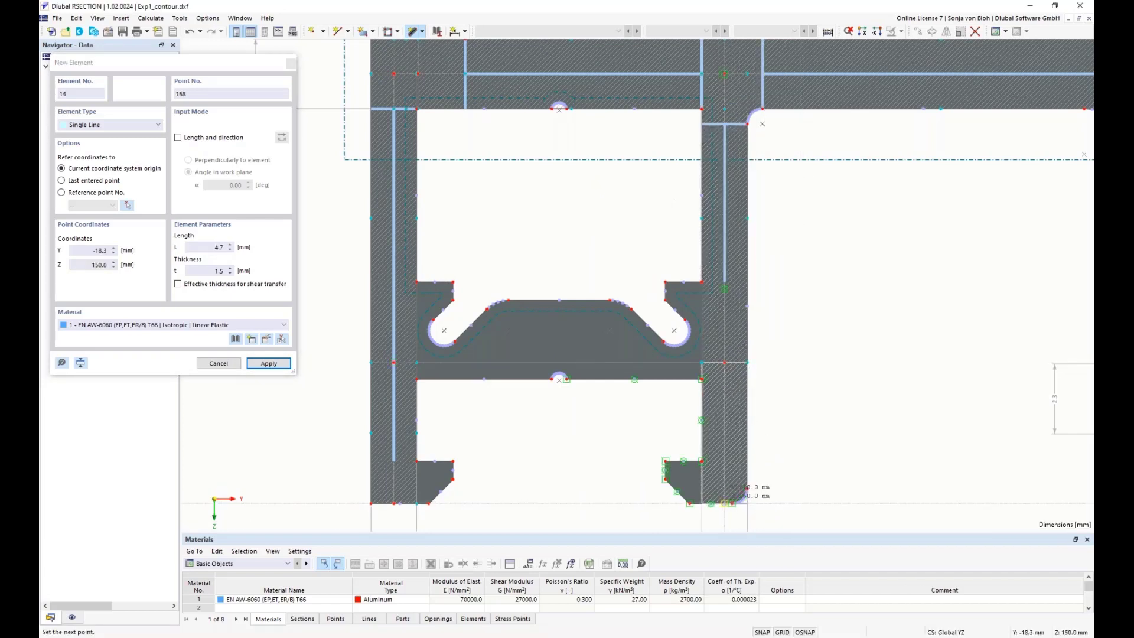
right_click(804, 379)
Draw 1.5 mm thick elements down the right channel's inner leg at Y 18.3 mm, split at the crossbar centerline and ending at the leg's end.
scroll(801, 381, down, 5)
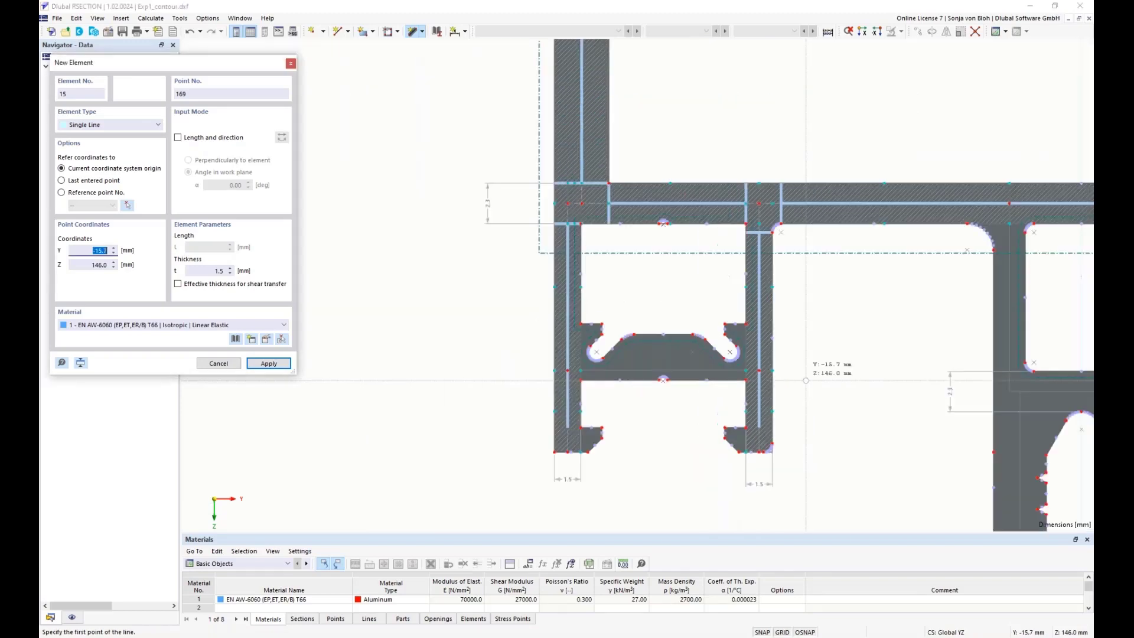
middle_drag(867, 380, 459, 360)
middle_drag(867, 388, 649, 413)
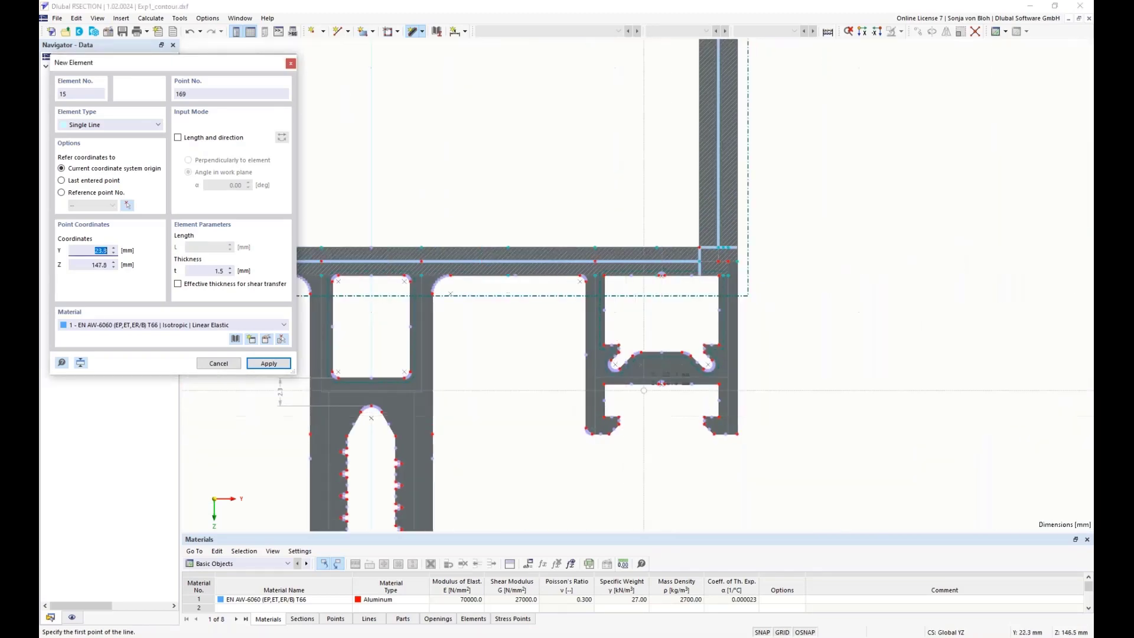
scroll(575, 267, up, 2)
click(604, 258)
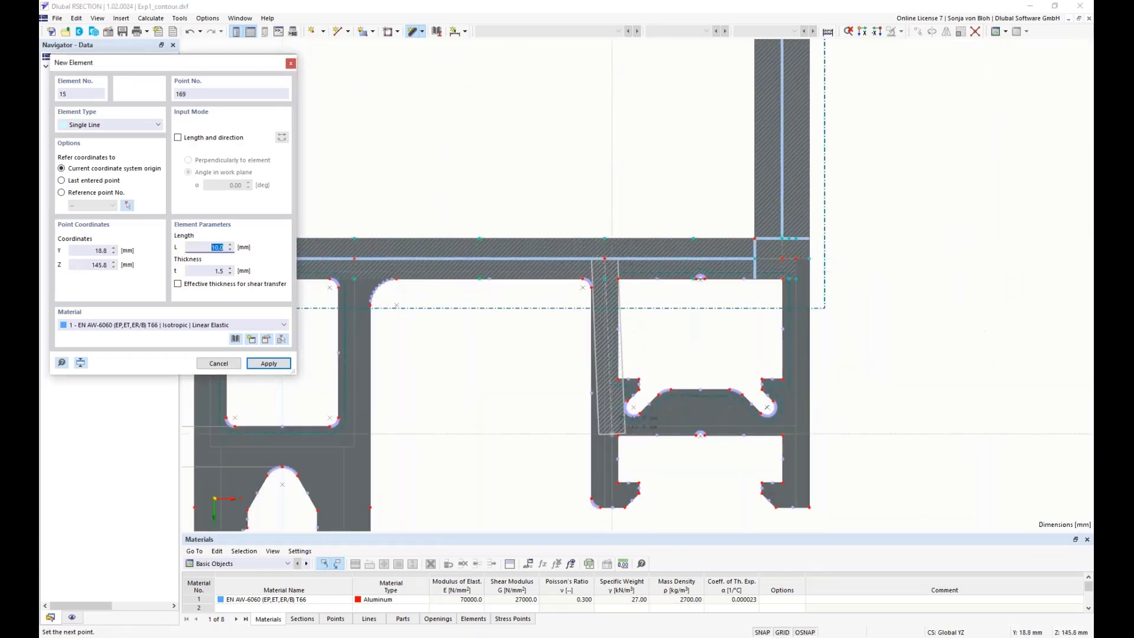
scroll(608, 432, up, 2)
click(600, 417)
scroll(669, 221, down, 2)
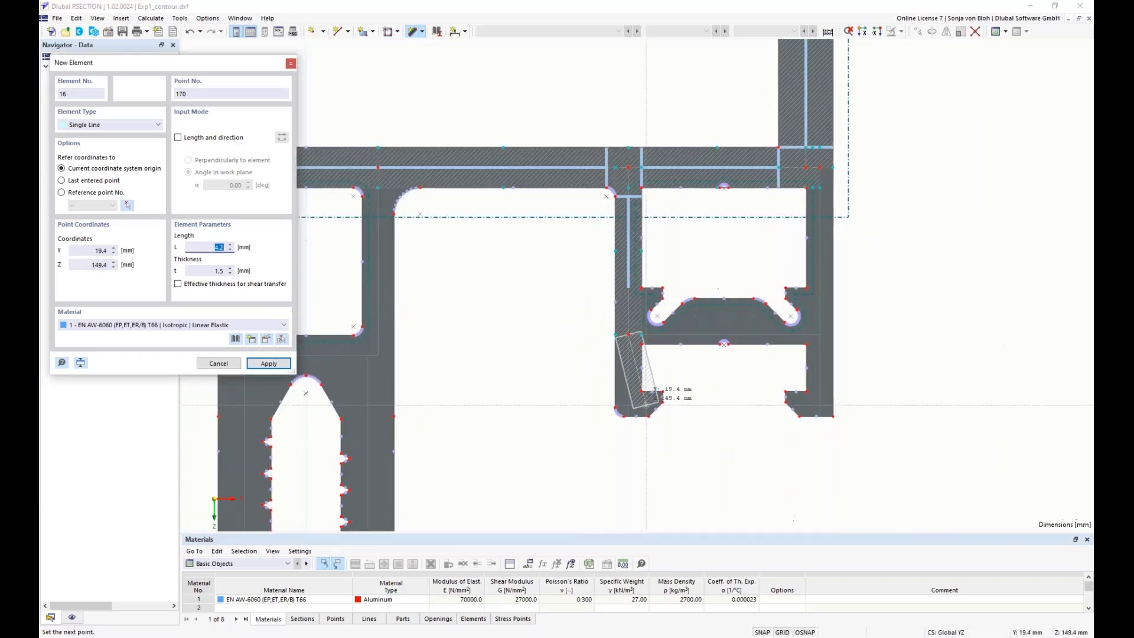
scroll(627, 414, up, 2)
click(633, 413)
right_click(716, 444)
Draw 1.5 mm thick elements down the right channel's outer leg, from the horizontal wall's end through the crossbar centerline to the leg's end.
scroll(686, 437, down, 5)
scroll(845, 268, up, 2)
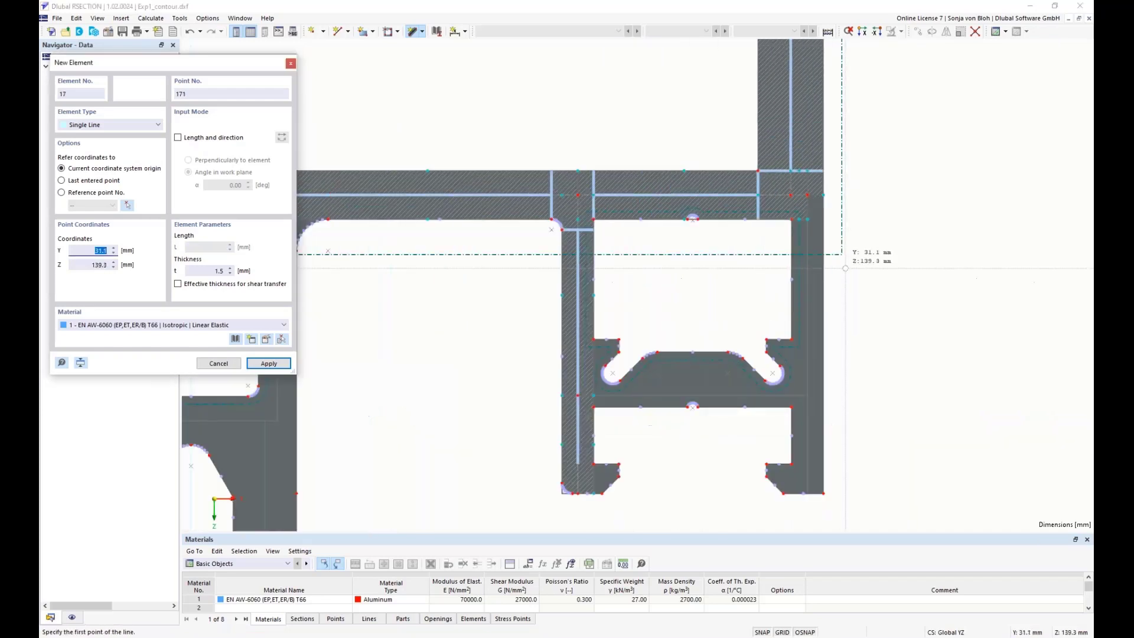
click(808, 195)
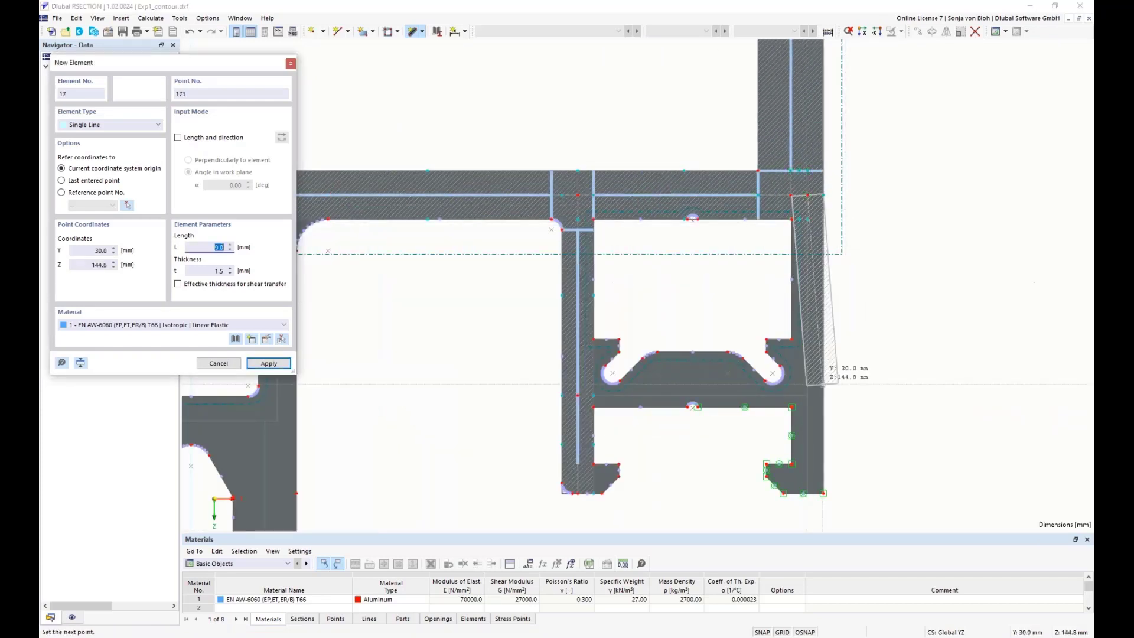
click(807, 395)
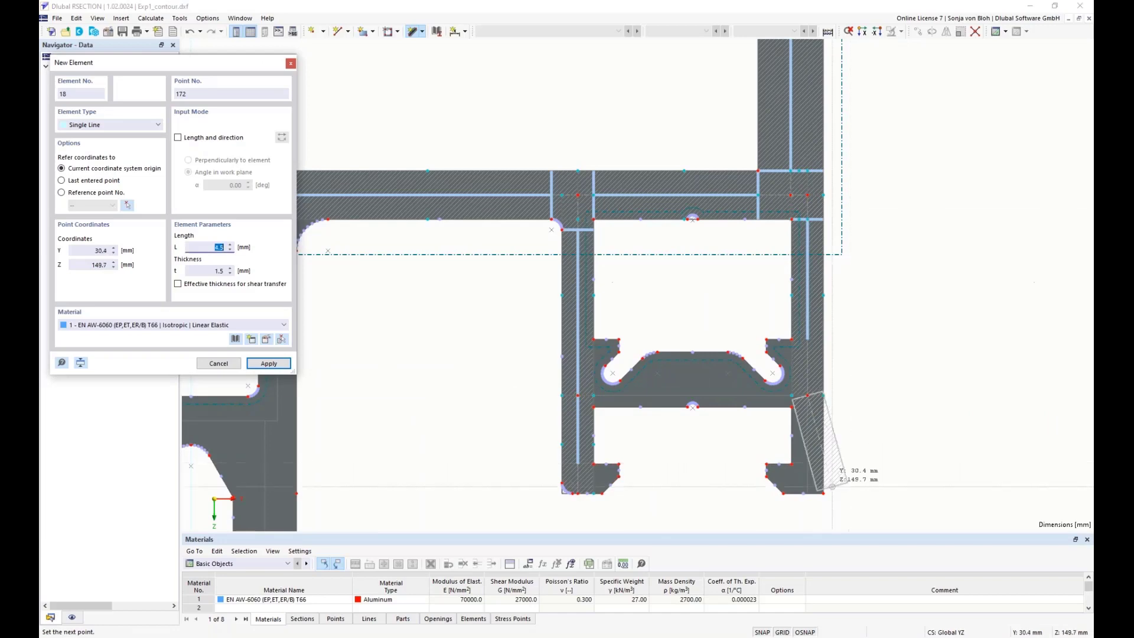
scroll(832, 486, up, 2)
click(790, 497)
right_click(909, 436)
Draw a 1.8 mm thick element down the central chamber's left wall at Y -4.1, from Z 135.8 to 146.5 mm.
scroll(910, 436, down, 5)
scroll(909, 436, down, 2)
middle_drag(737, 433, 710, 279)
scroll(529, 235, up, 2)
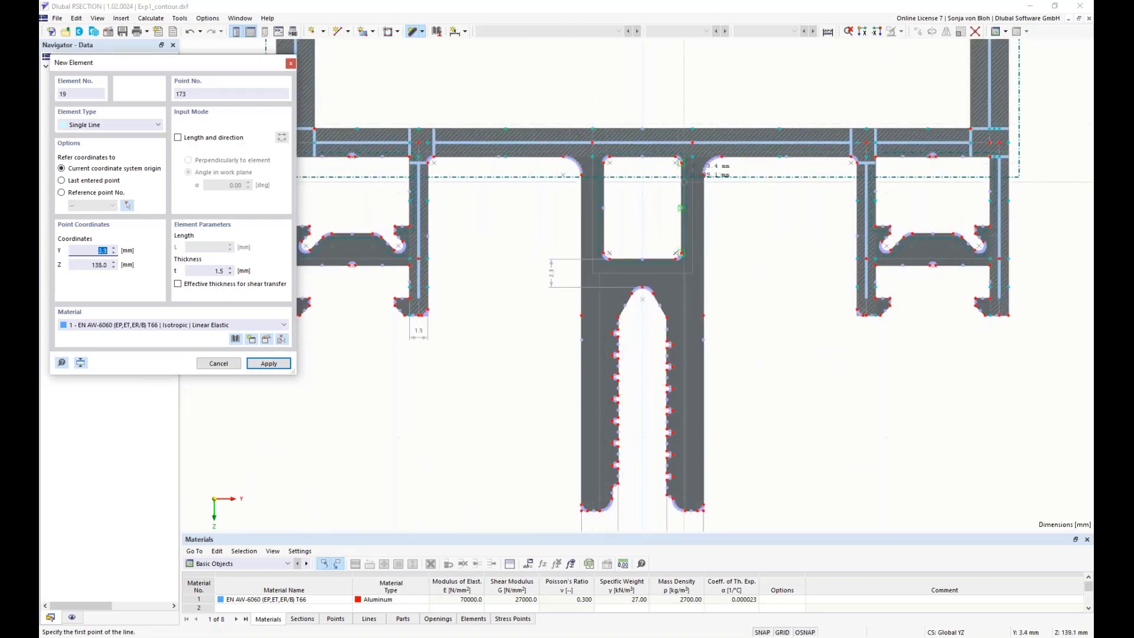
click(205, 271)
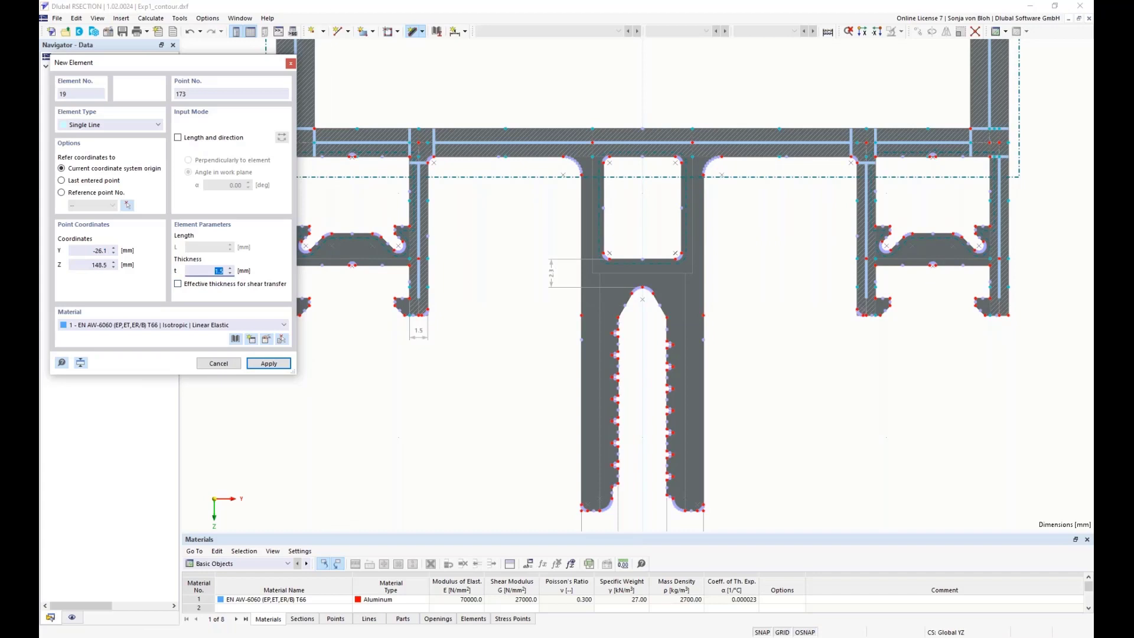
text(1.8)
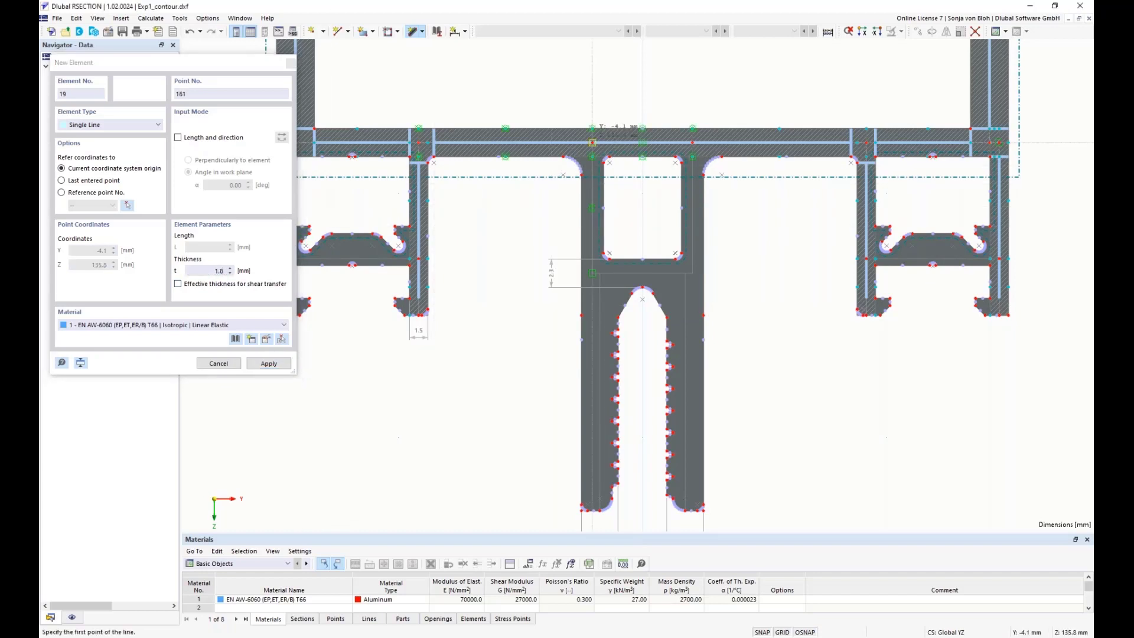
click(592, 142)
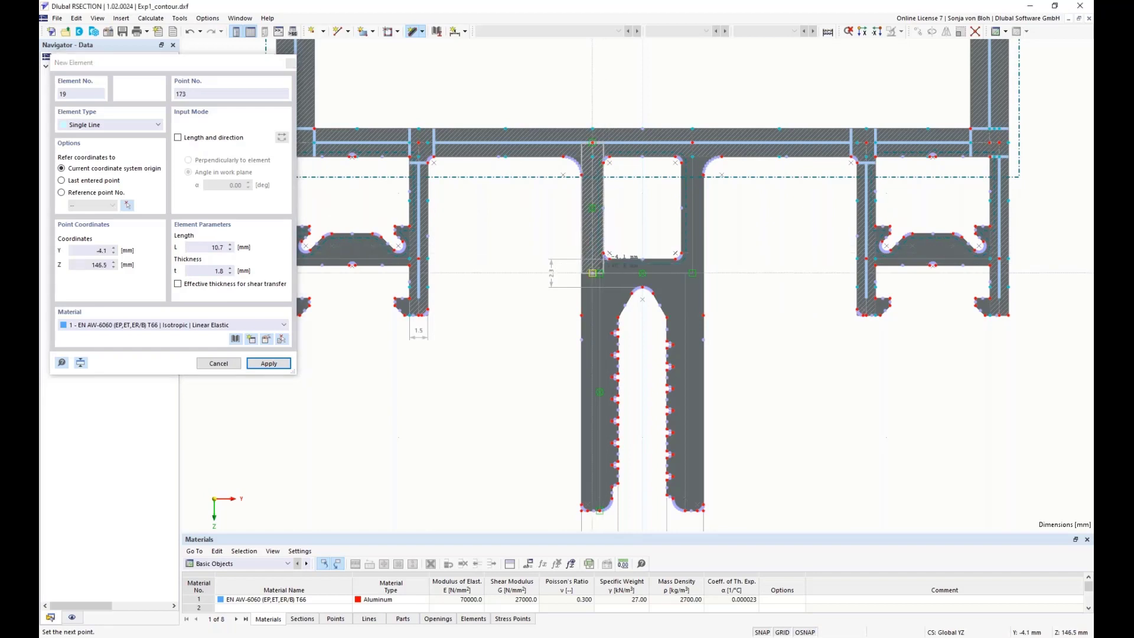
click(592, 273)
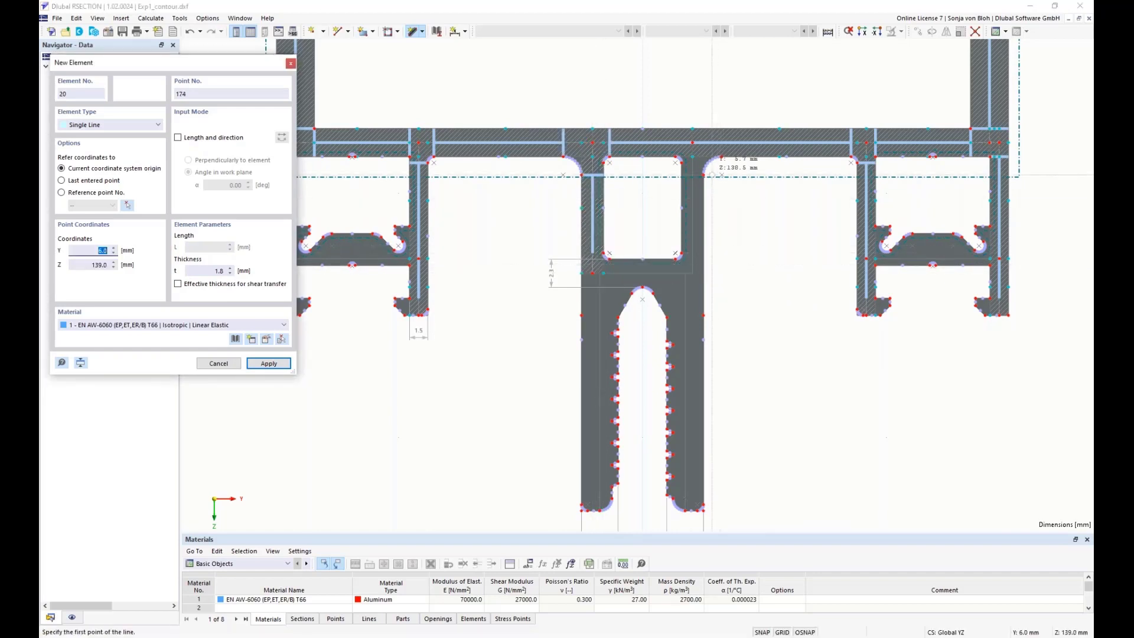
Draw a 1.8 mm thick element down the central chamber's right wall at Y 4.1, ending at Z 146.5 mm.
click(693, 142)
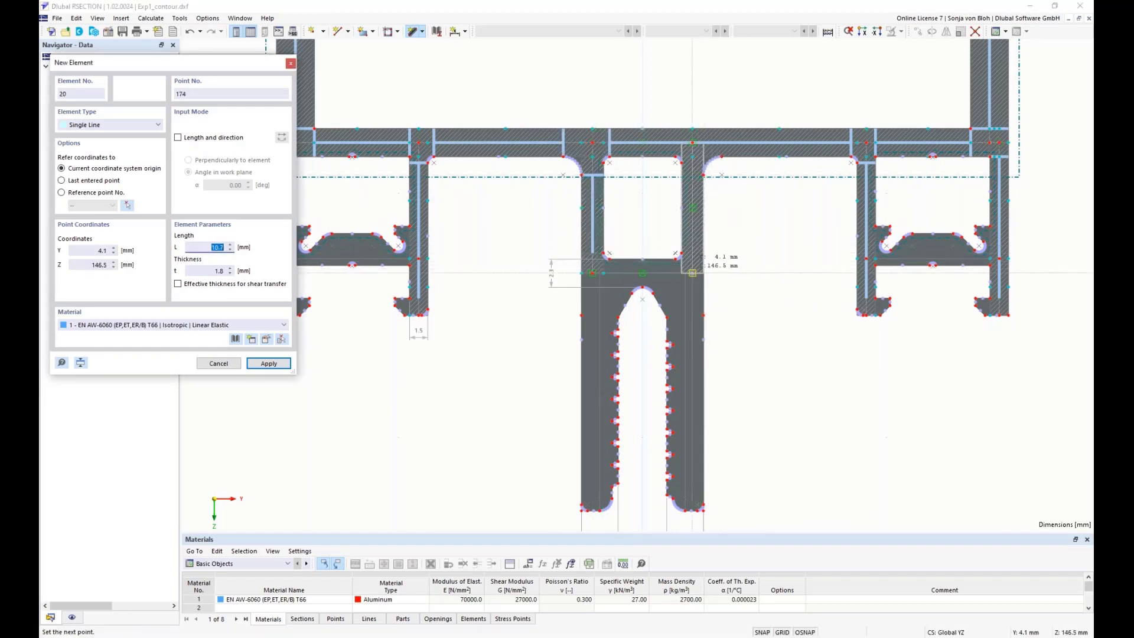
click(693, 272)
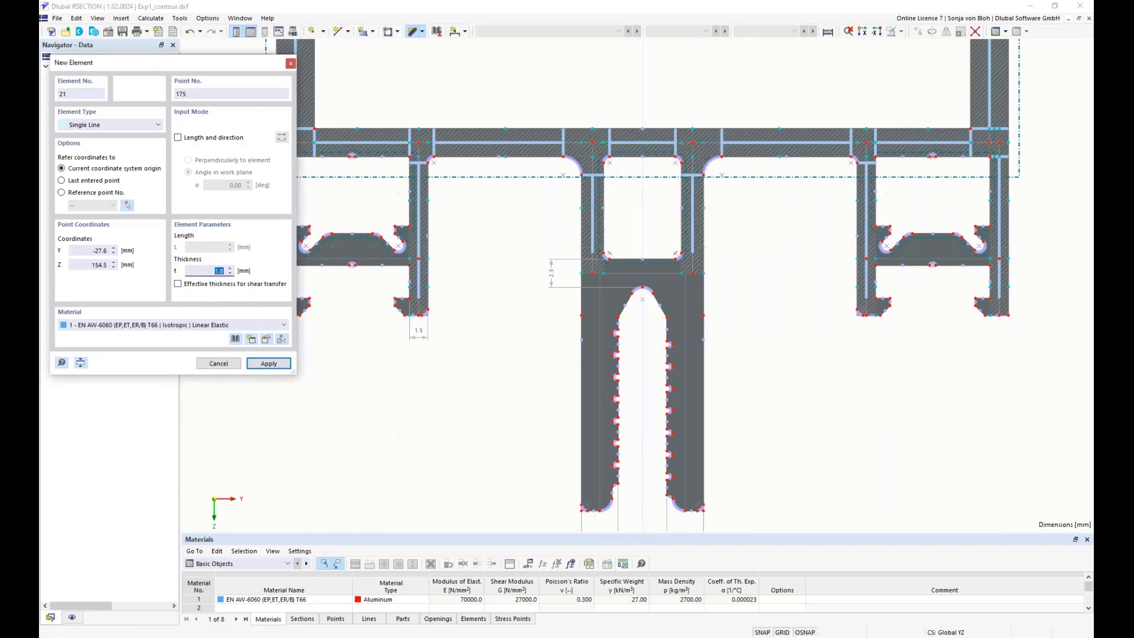
Draw a 3.0 mm thick element down the left central prong at Y -3.5, from Z 146.5 to 166.0 mm.
text(3)
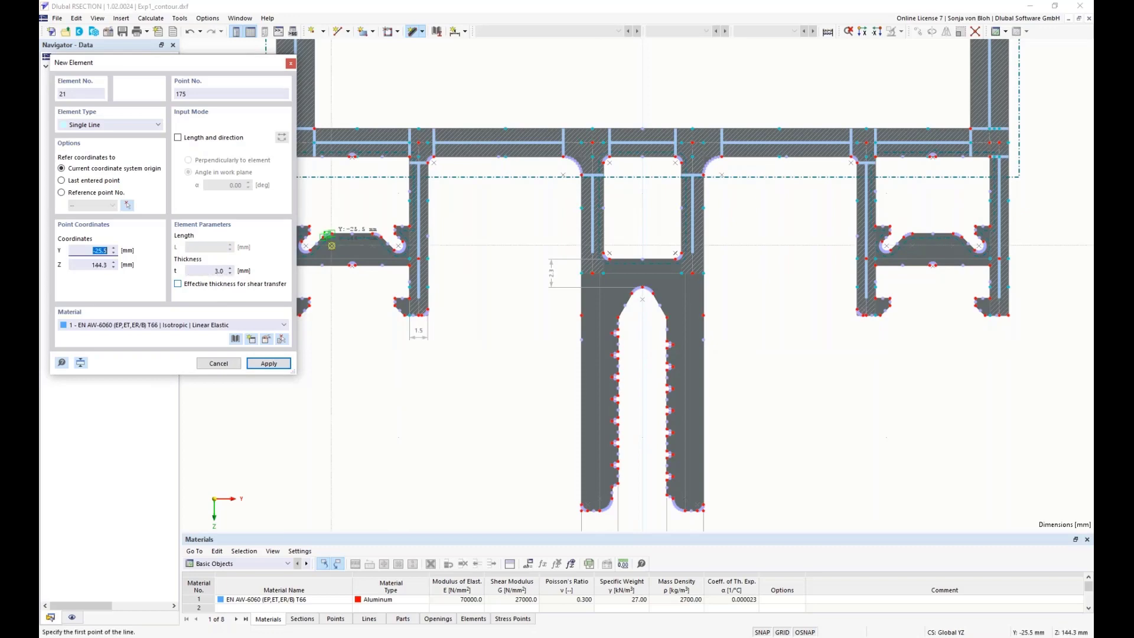
scroll(602, 313, up, 3)
click(600, 241)
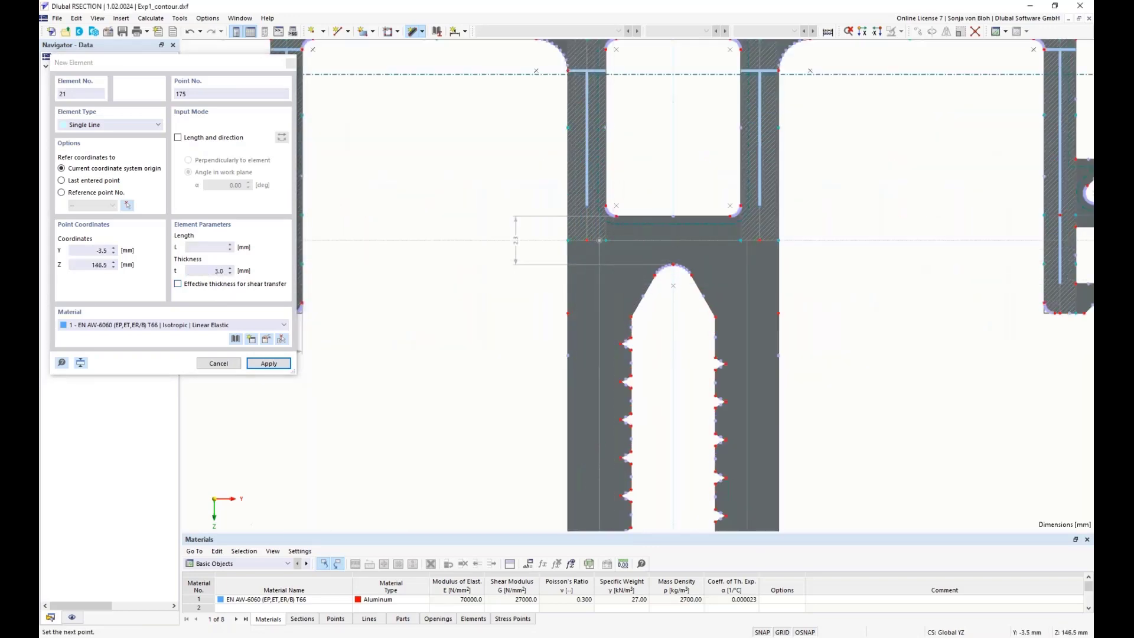
scroll(620, 378, down, 2)
scroll(596, 517, up, 3)
scroll(597, 518, up, 1)
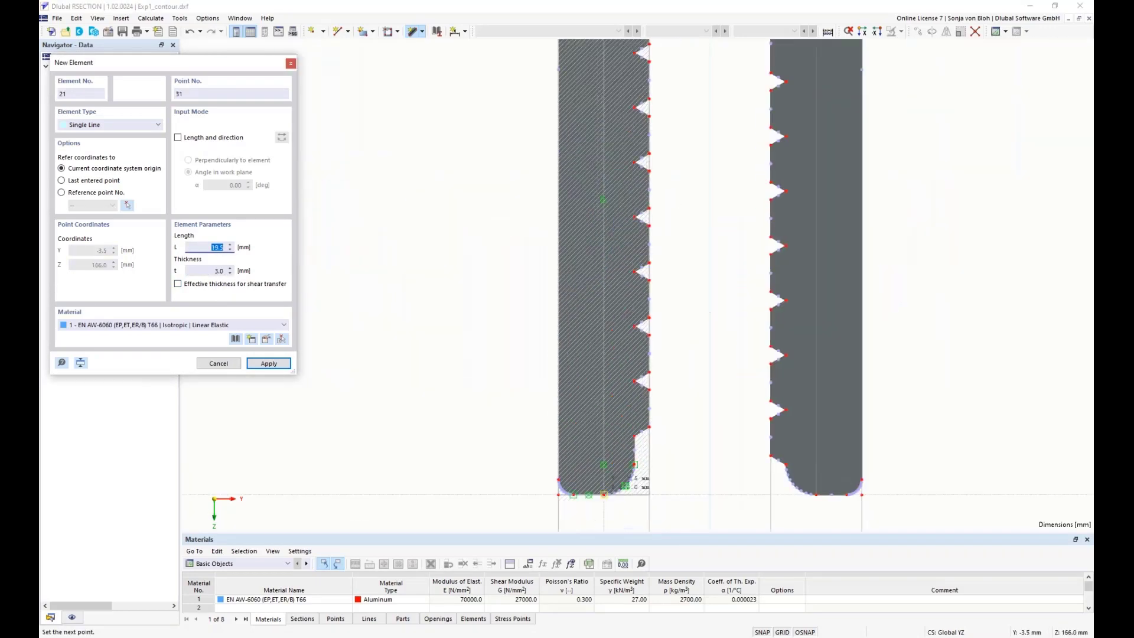
click(603, 494)
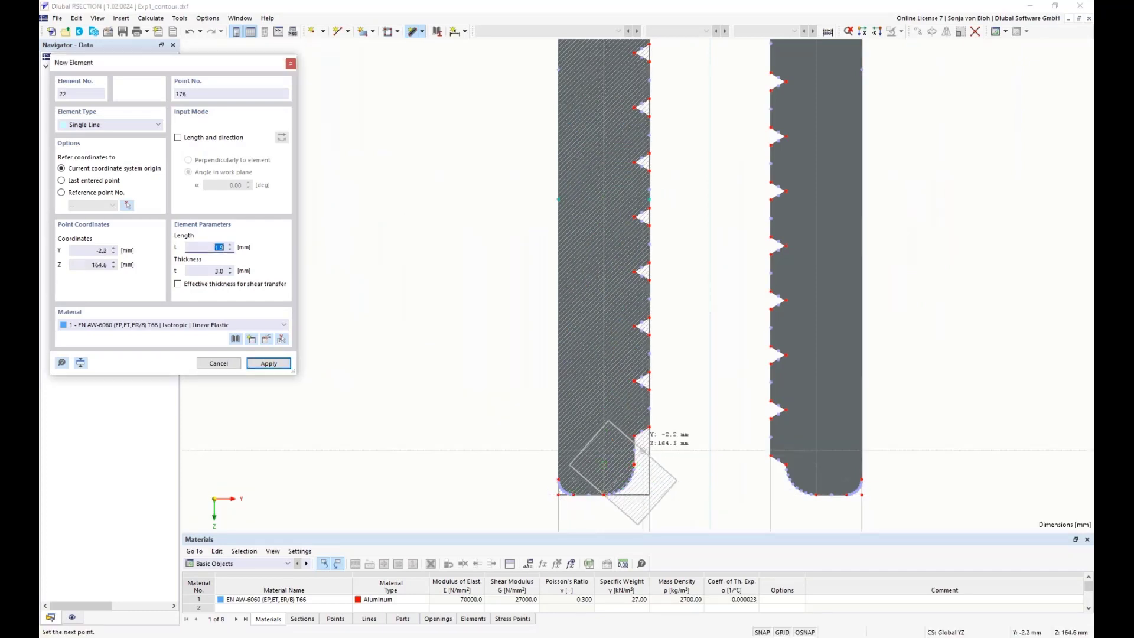
Draw a 3.0 mm thick element down the right central prong at Y 3.5, from the chamber's bottom wall centerline to Z 166.0 mm.
scroll(661, 438, down, 2)
scroll(744, 299, up, 1)
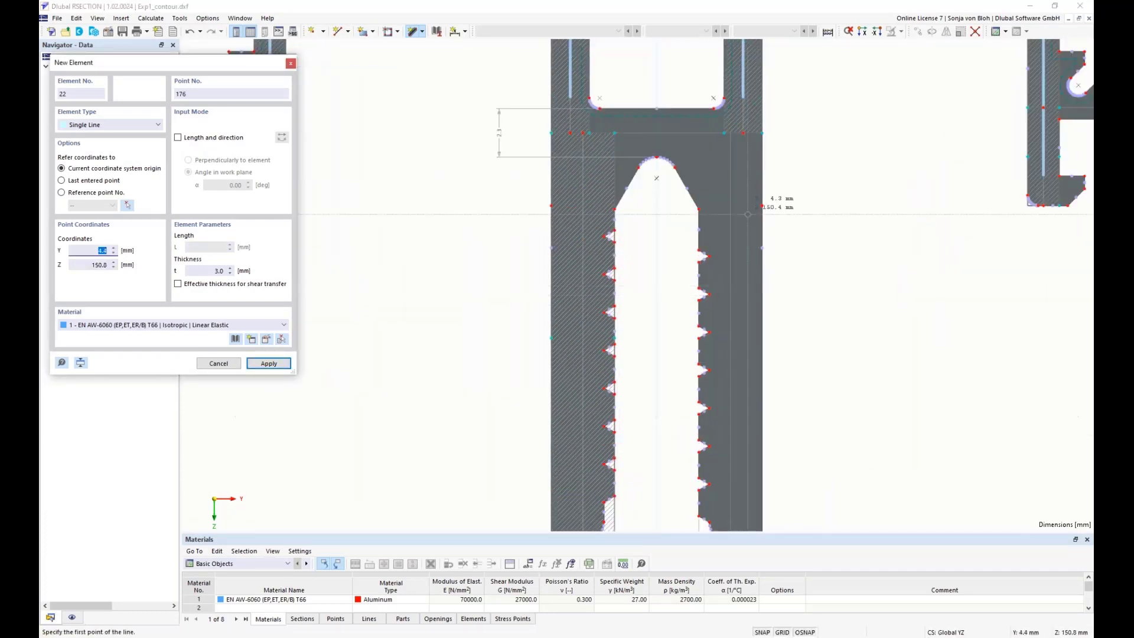
click(730, 133)
scroll(709, 342, down, 2)
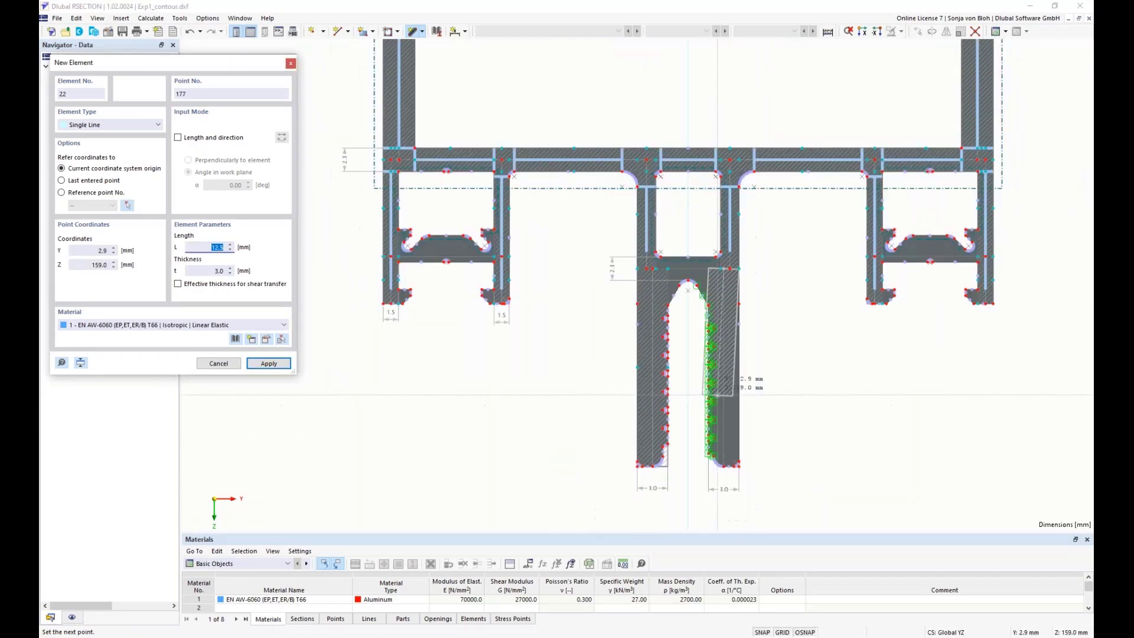
scroll(710, 458, up, 3)
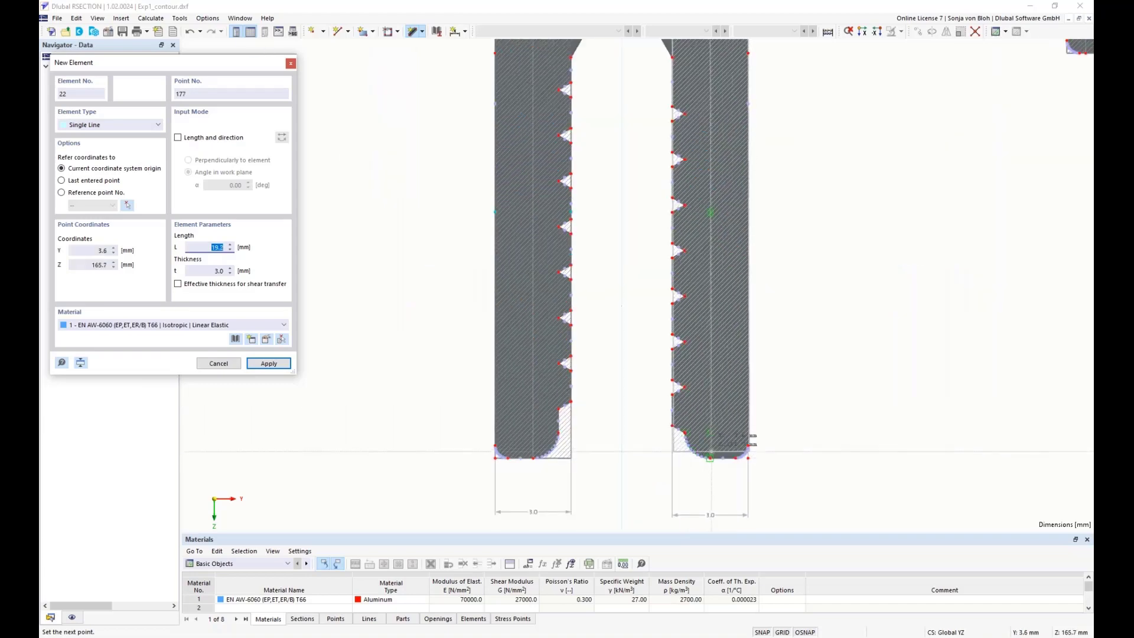
scroll(716, 459, up, 2)
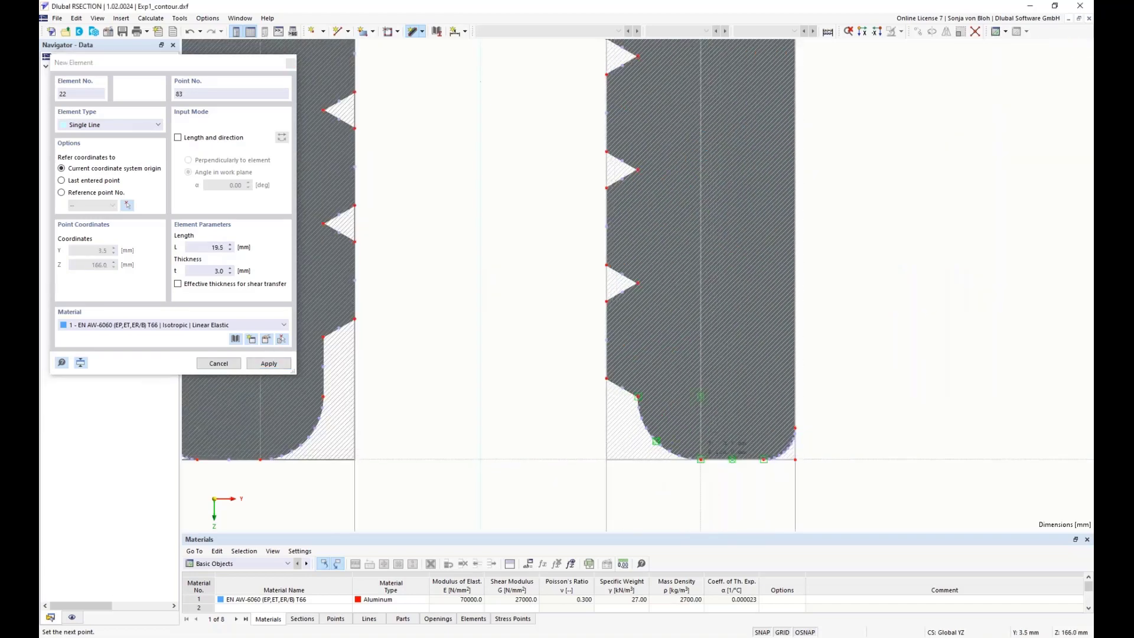
click(732, 459)
scroll(732, 460, down, 3)
Draw 2.3 mm thick elements along the central chamber's bottom wall from left to right wall centerline, split at both prong centerlines.
scroll(688, 371, up, 3)
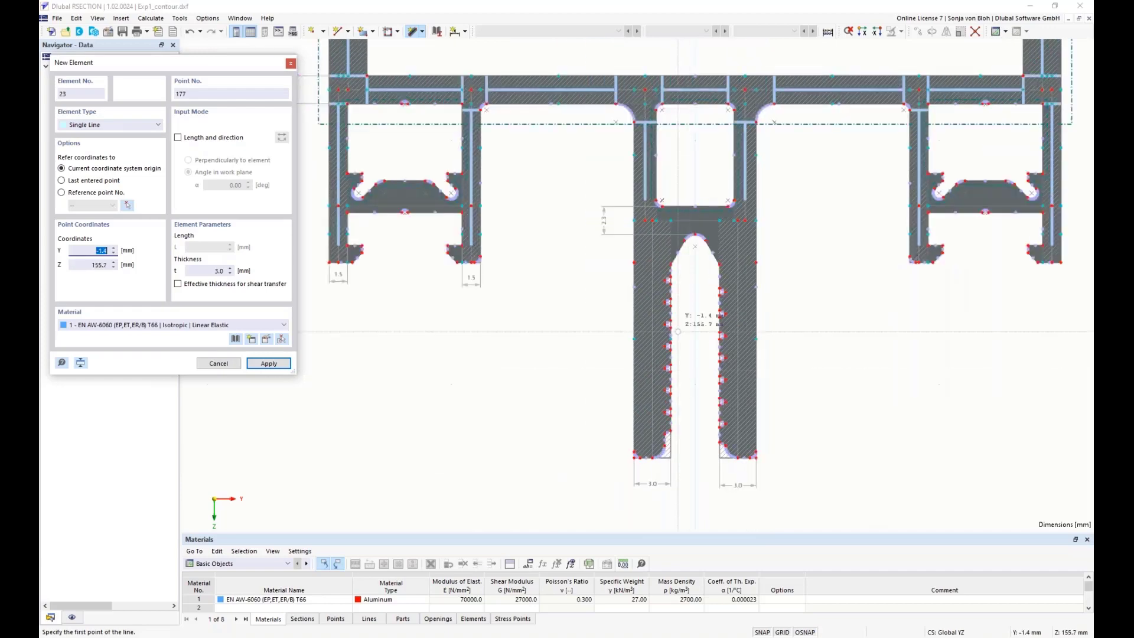
scroll(739, 168, up, 3)
click(215, 271)
double_click(215, 271)
text(2,3)
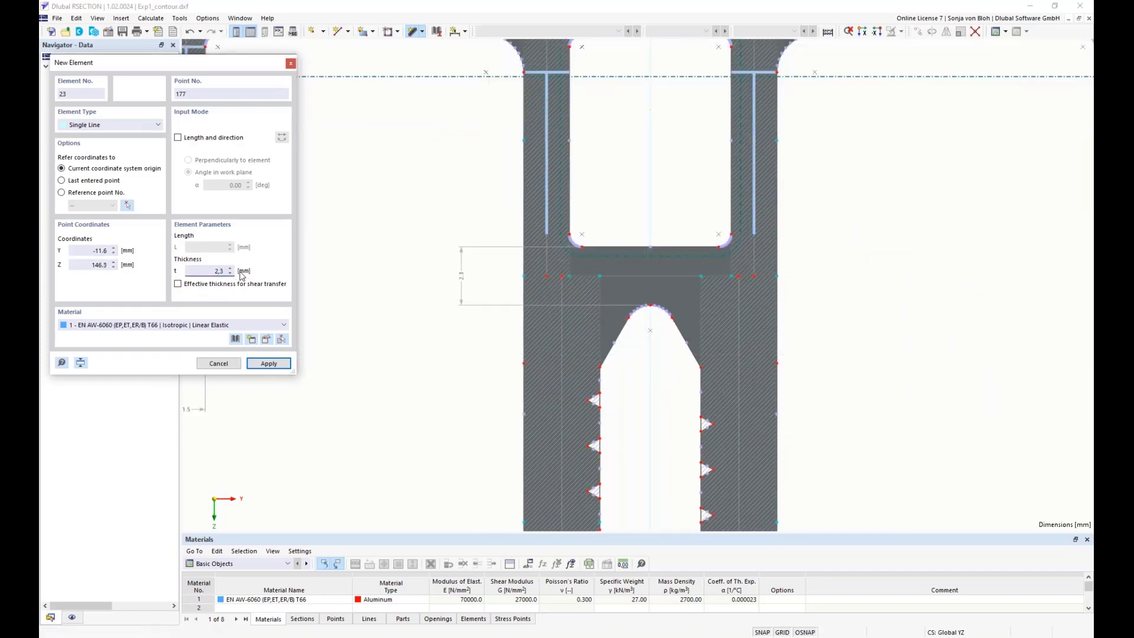
scroll(495, 251, up, 3)
click(601, 301)
click(633, 301)
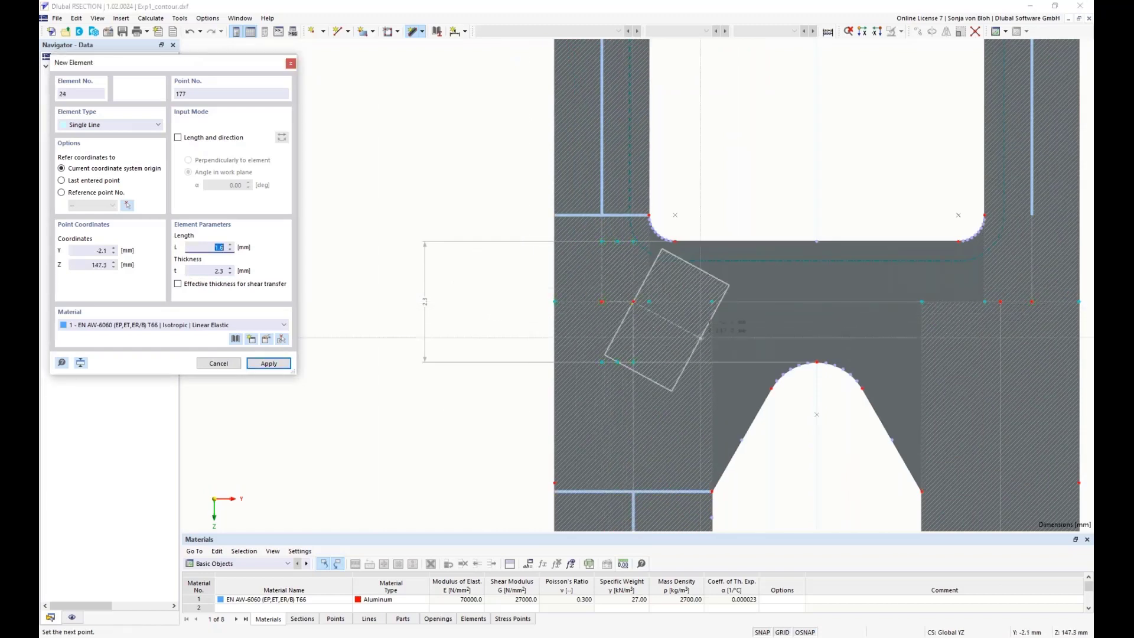
click(1000, 301)
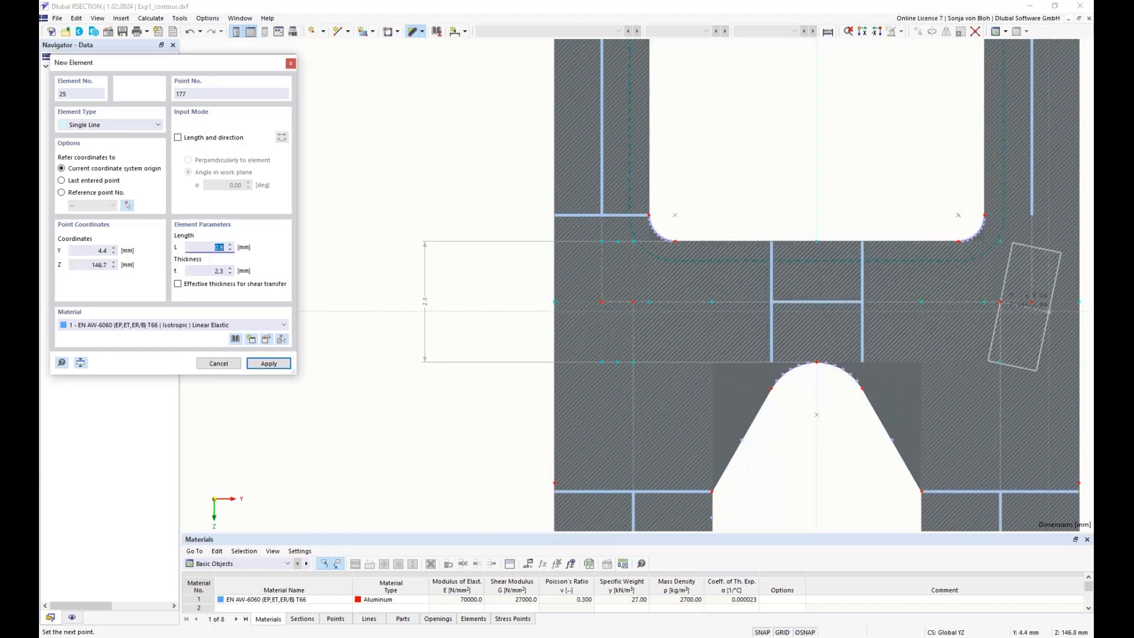
click(1032, 302)
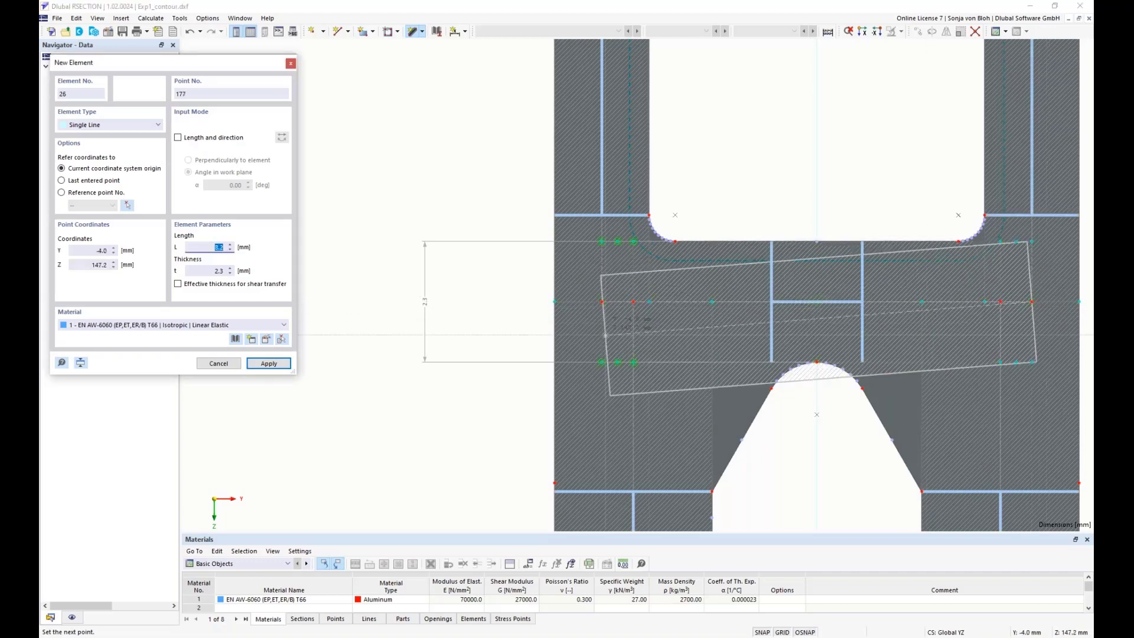
key(Escape)
Draw 1.1 mm thick elements along the left channel's crossbar from outer to inner leg centerline, split at the outer leg's inside face.
scroll(605, 336, down, 6)
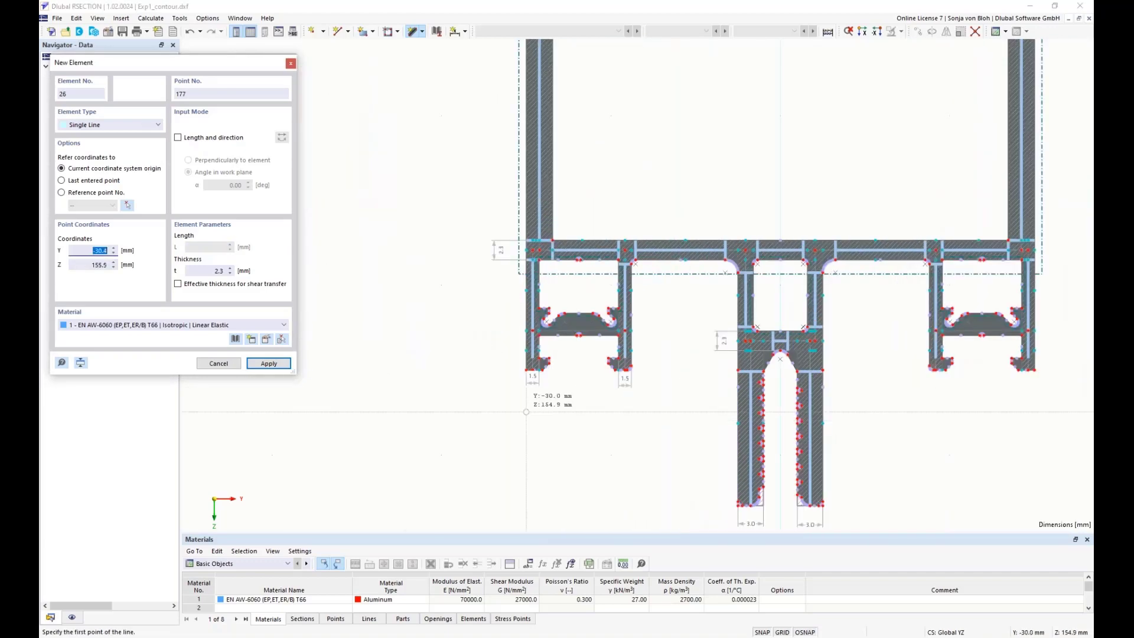
scroll(525, 411, up, 2)
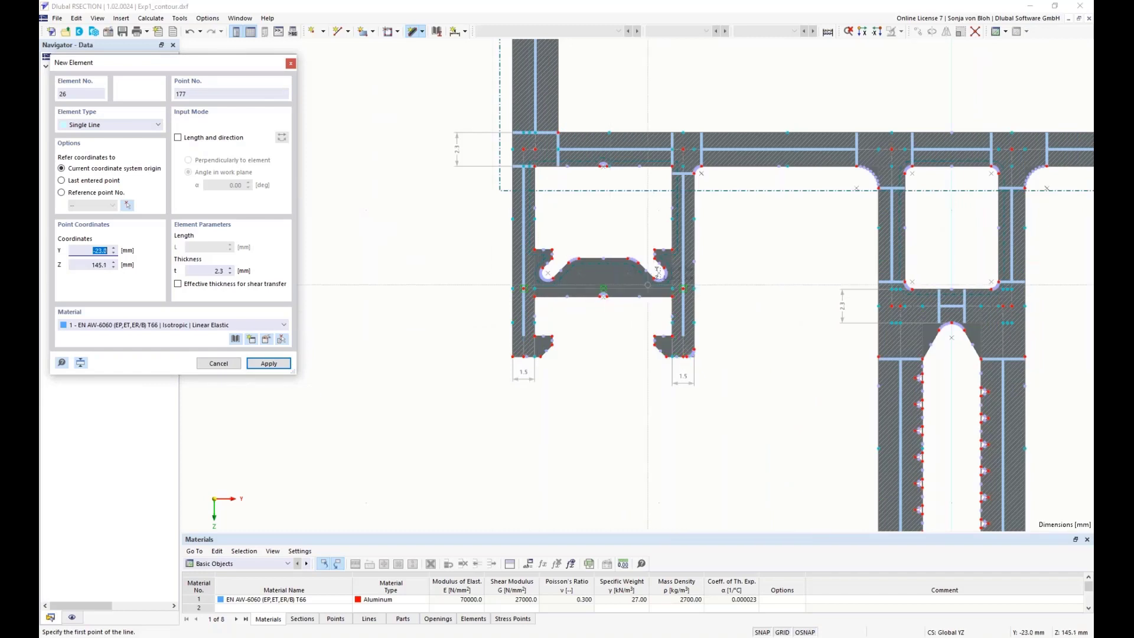
drag(212, 270, 255, 275)
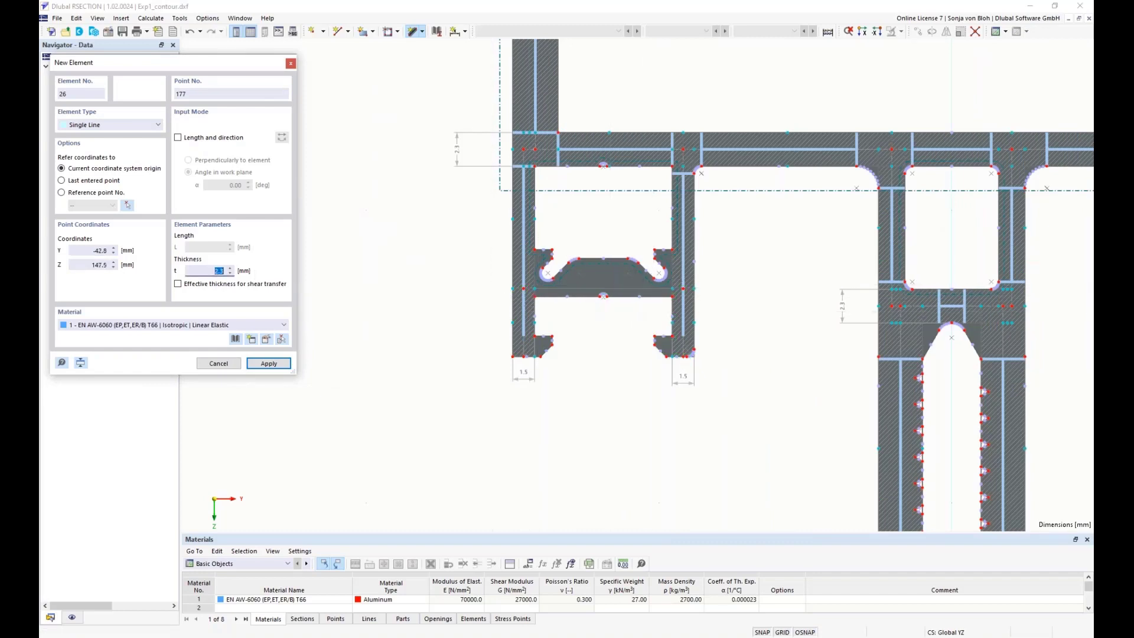
text(1)
text(,1)
scroll(535, 304, up, 2)
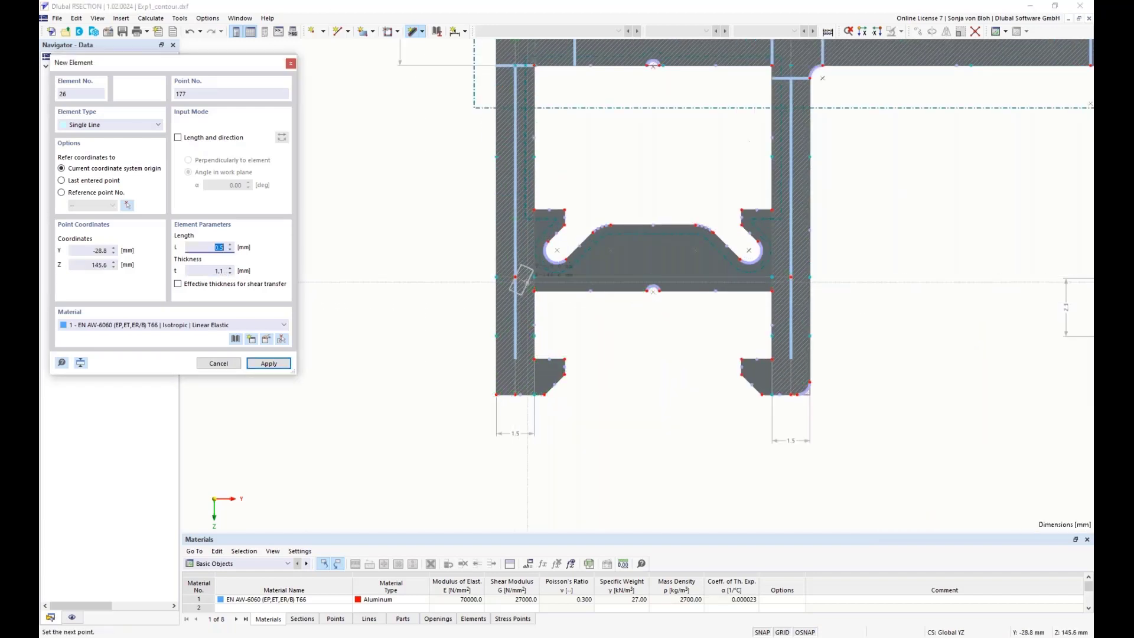
click(534, 277)
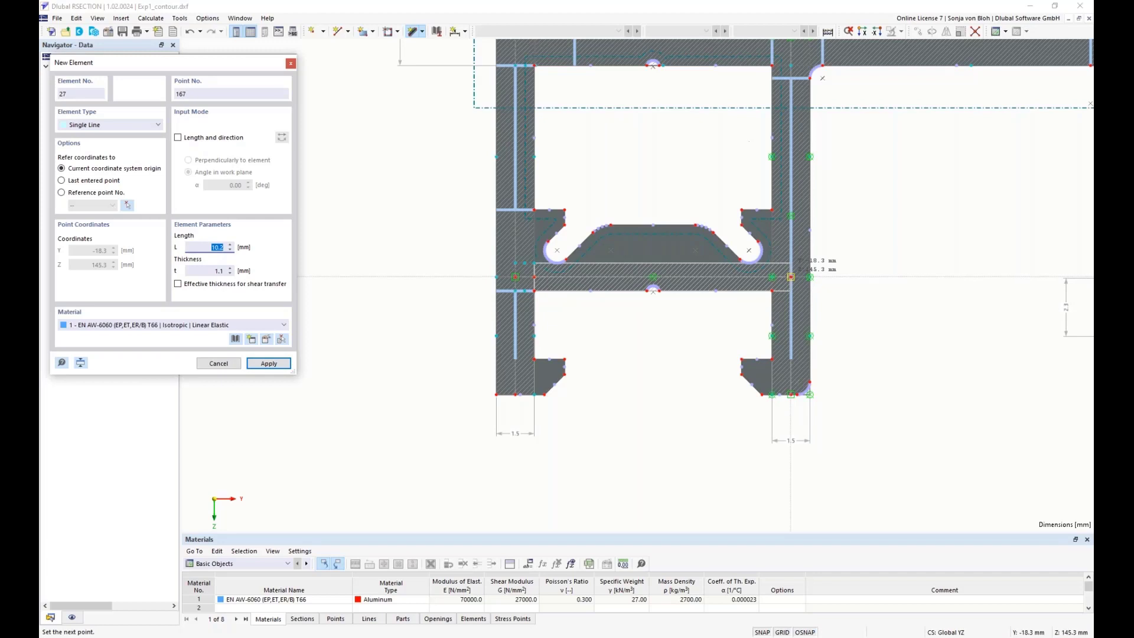
click(790, 277)
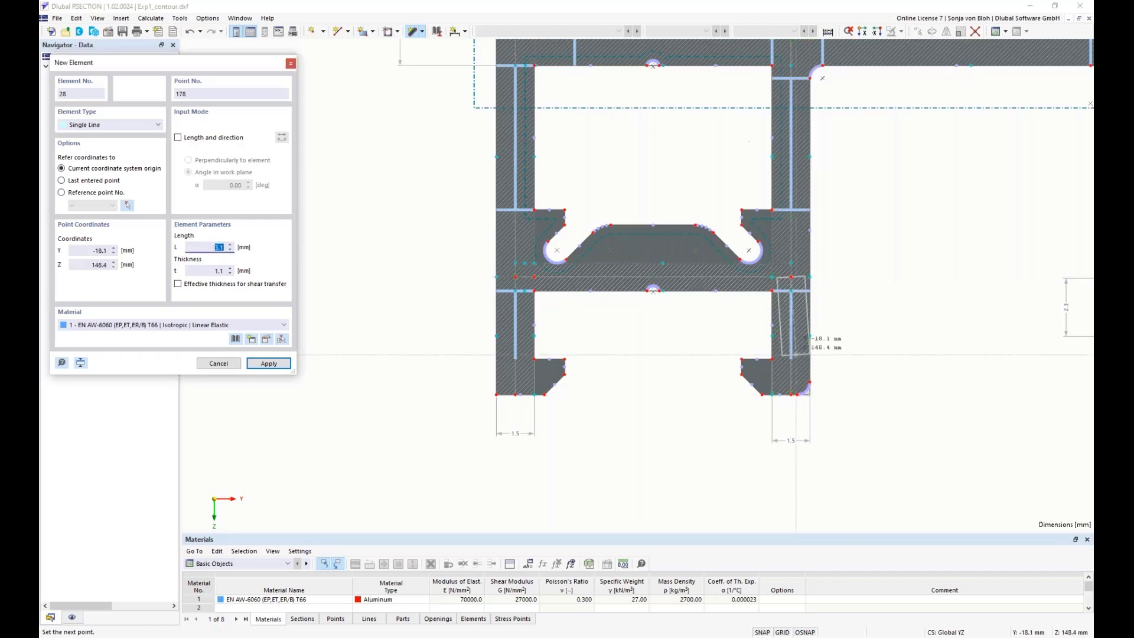
key(Escape)
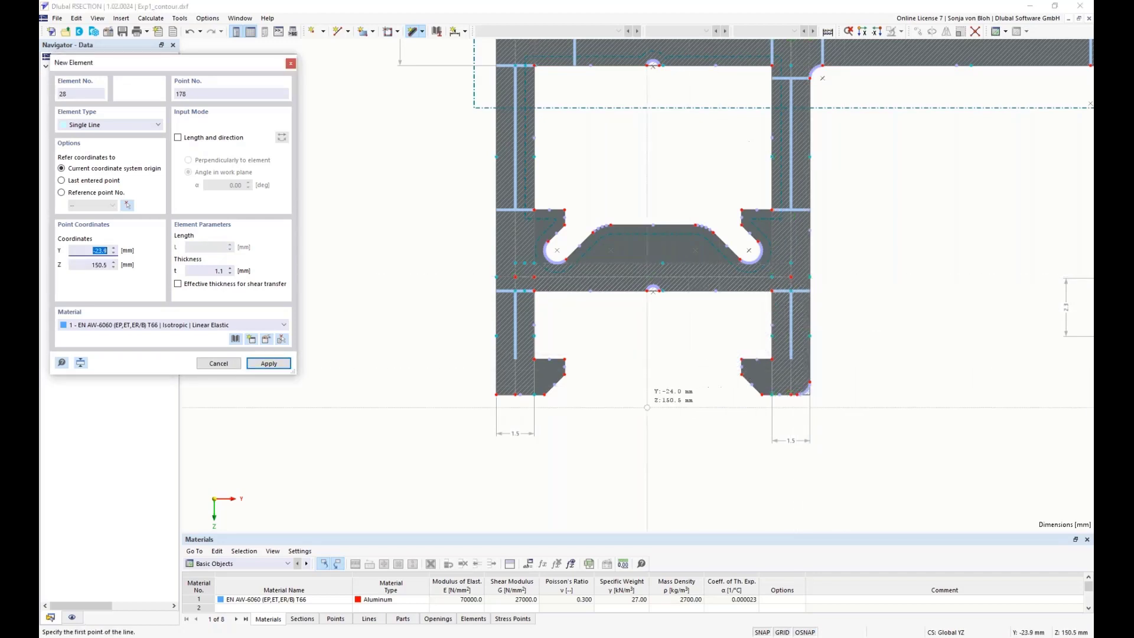
Draw a 1.1 mm thick element along the right channel's crossbar from Y 18.3 to 29.2 at Z 145.3 mm, and finish element input.
scroll(581, 393, down, 3)
middle_drag(776, 427, 470, 398)
scroll(475, 396, down, 1)
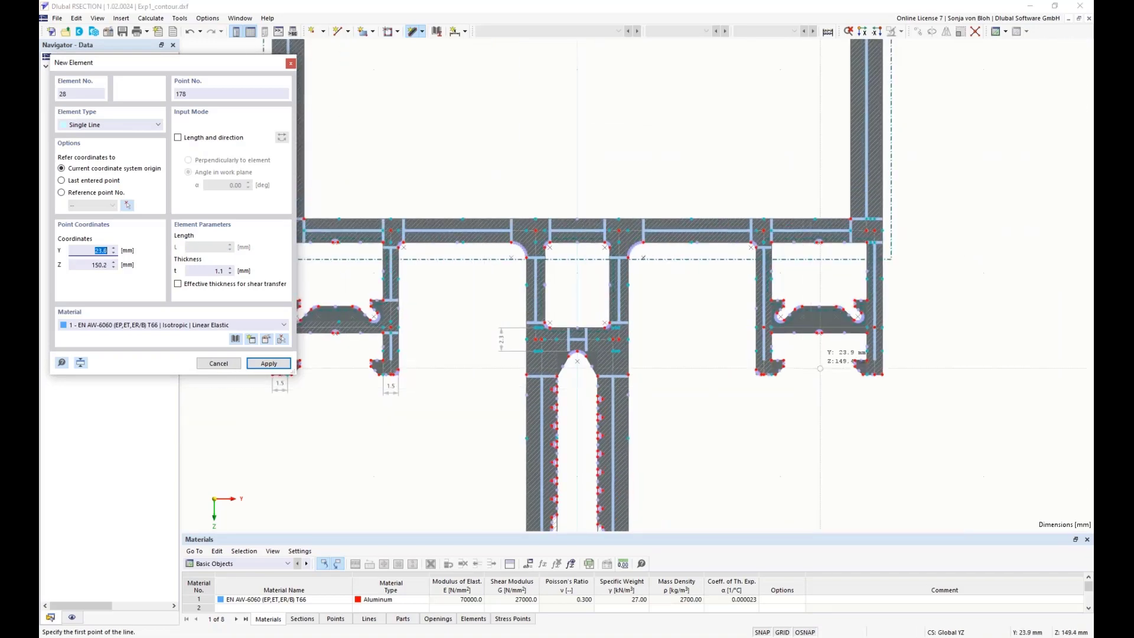
scroll(819, 345, up, 5)
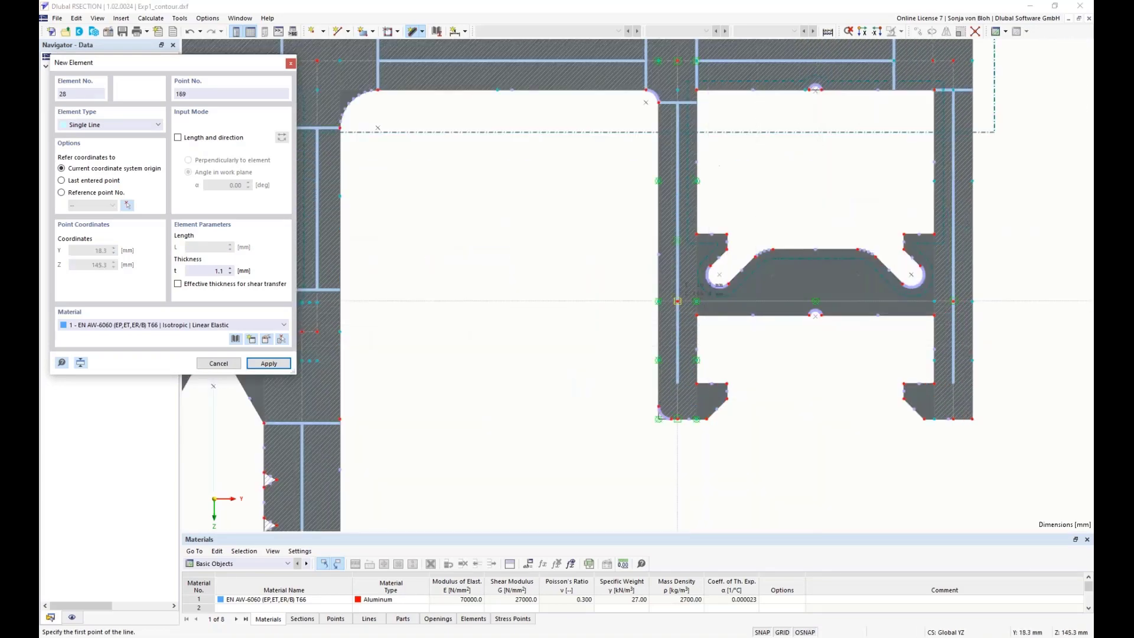
click(678, 302)
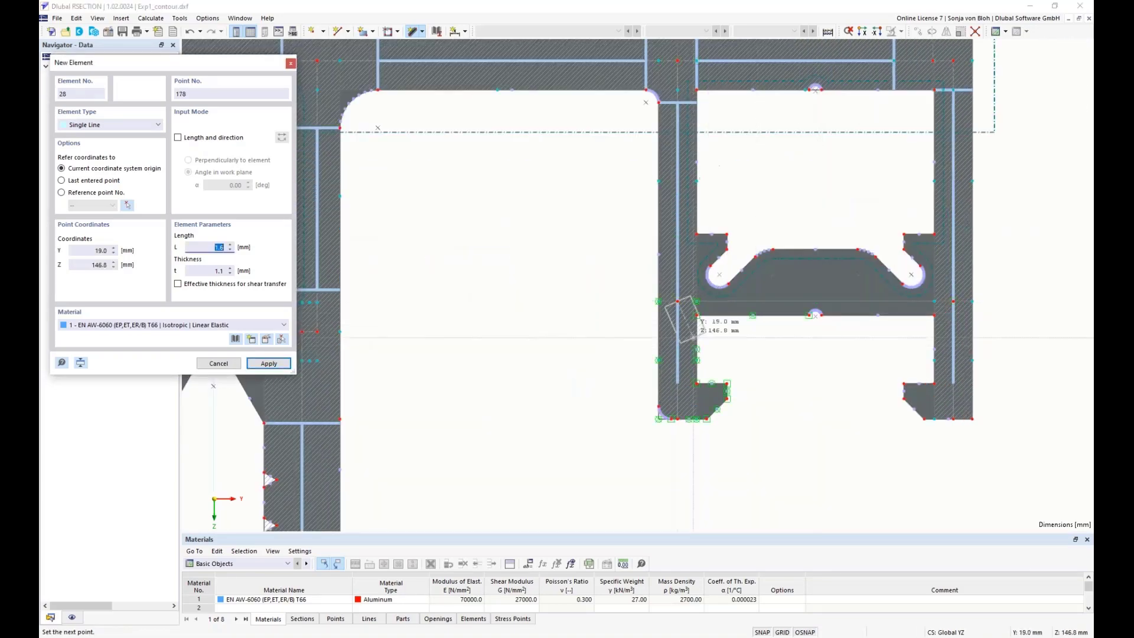
click(951, 301)
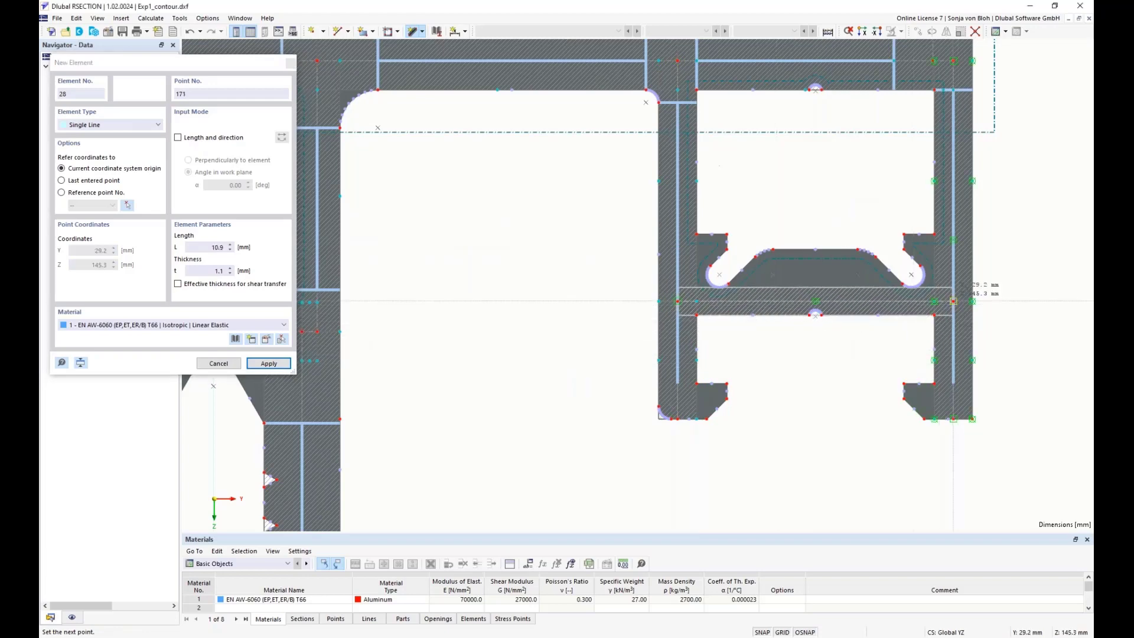
right_click(813, 413)
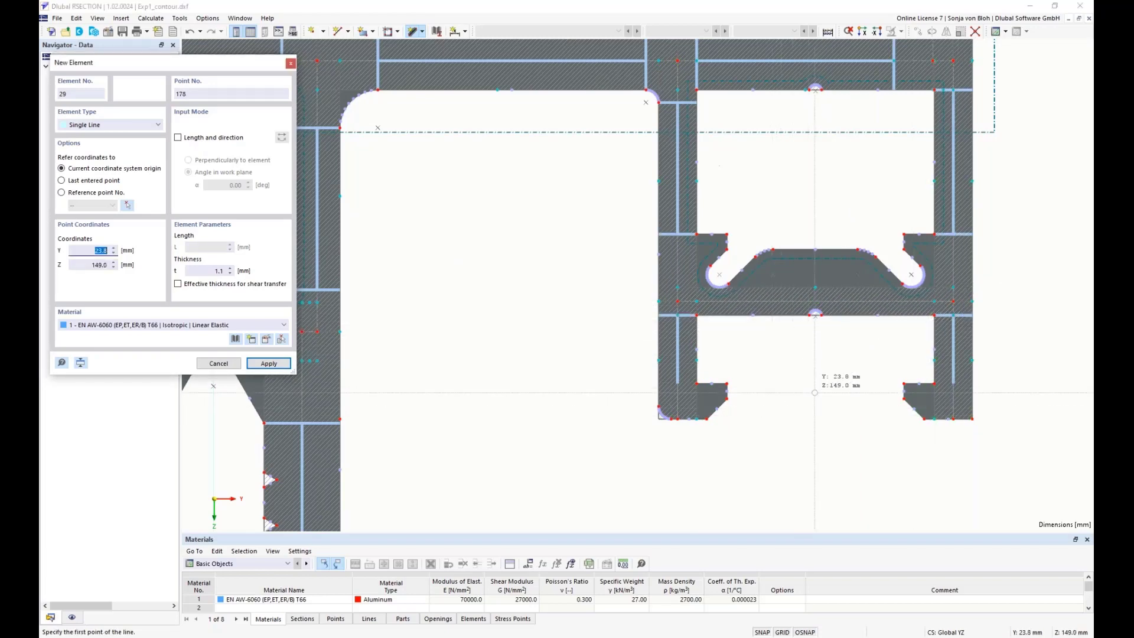
right_click(816, 391)
Check the whole section and the analysis method and aluminum standard in the model's base data, without changing them.
scroll(815, 391, down, 1)
scroll(785, 440, down, 5)
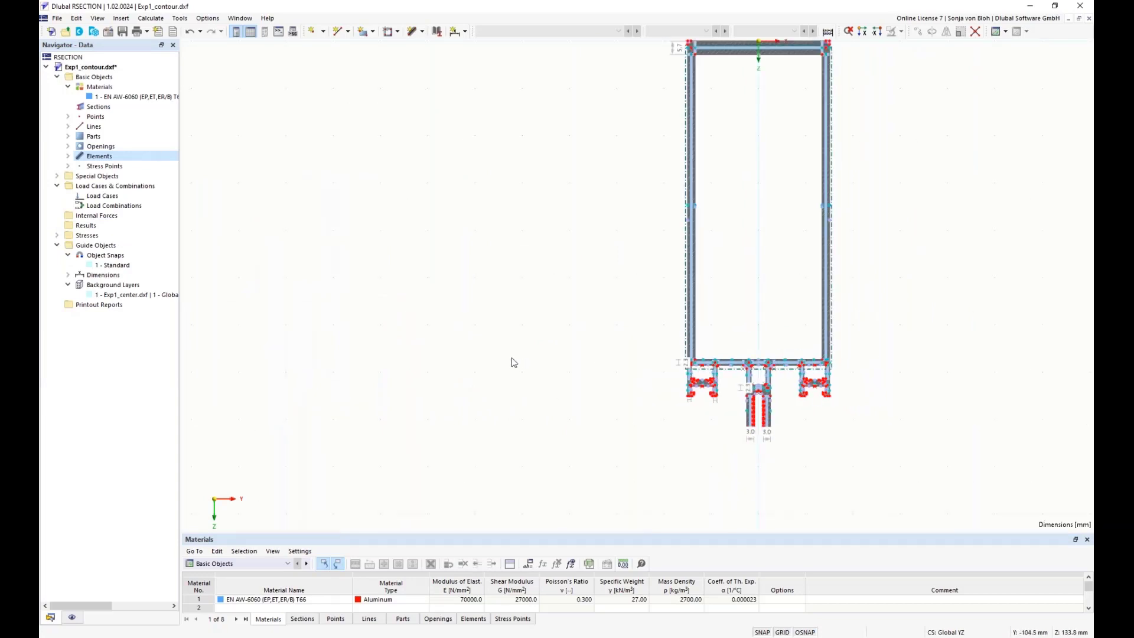
scroll(513, 358, down, 2)
middle_drag(514, 301, 322, 321)
scroll(379, 318, up, 1)
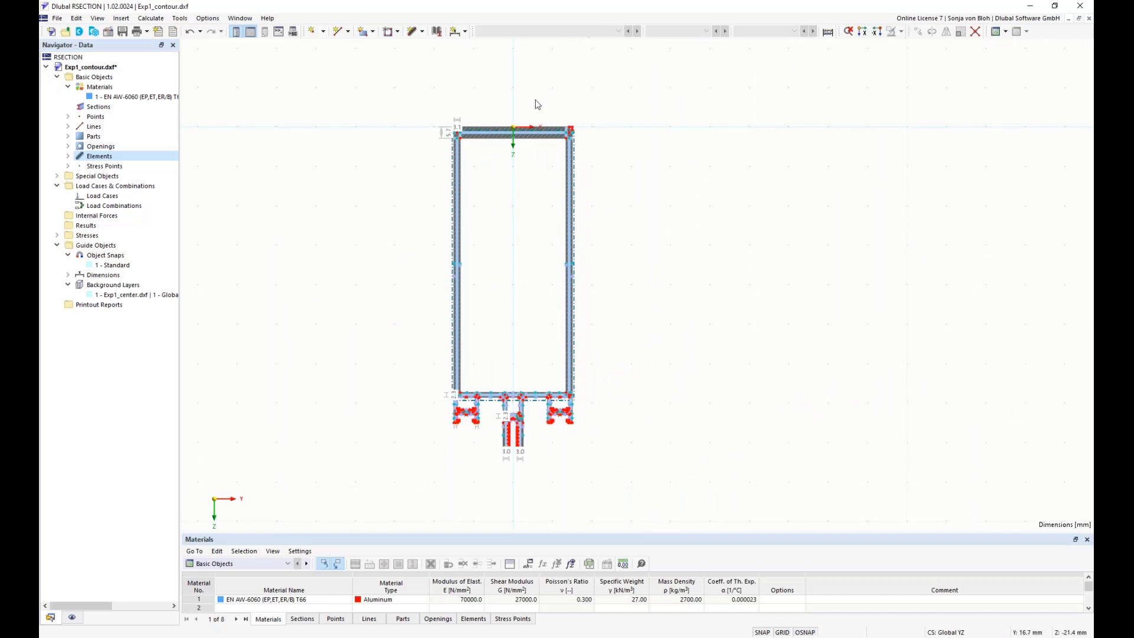
scroll(534, 105, up, 3)
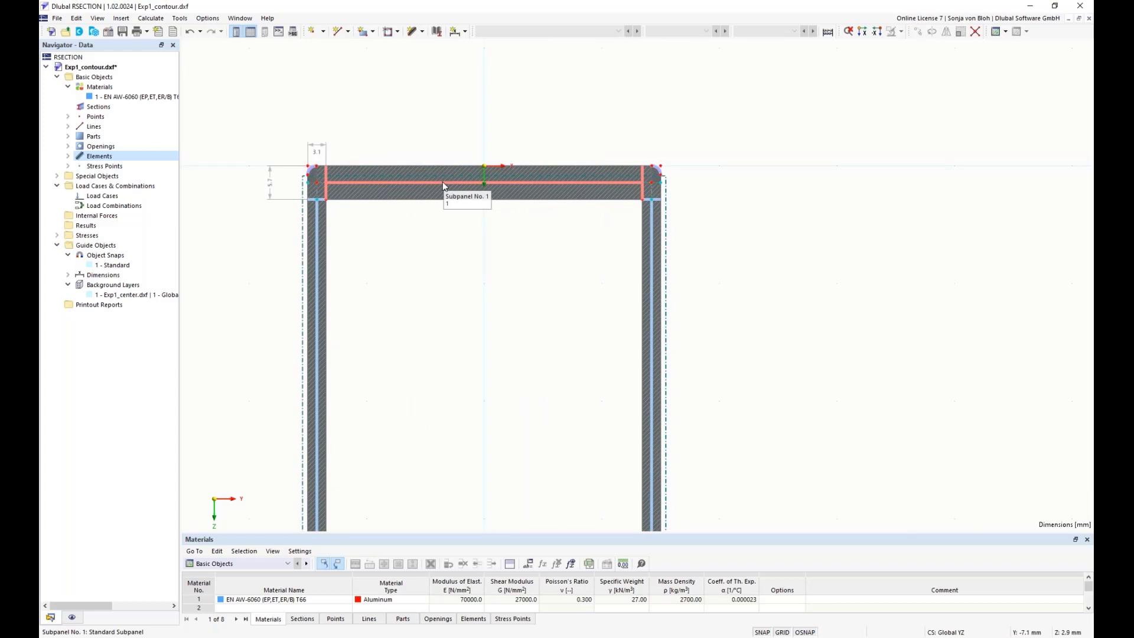
click(99, 78)
right_click(100, 79)
click(127, 85)
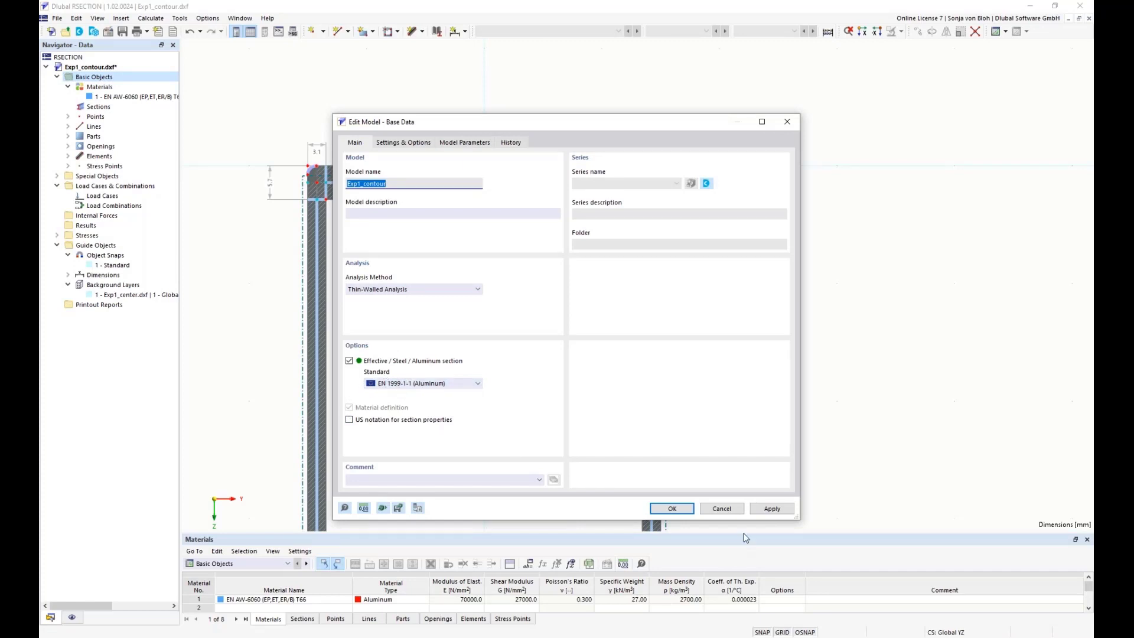
click(721, 508)
Create a global parameter named H1 in the unit group Lengths.
scroll(494, 359, down, 3)
middle_drag(494, 359, 492, 248)
scroll(491, 248, down, 1)
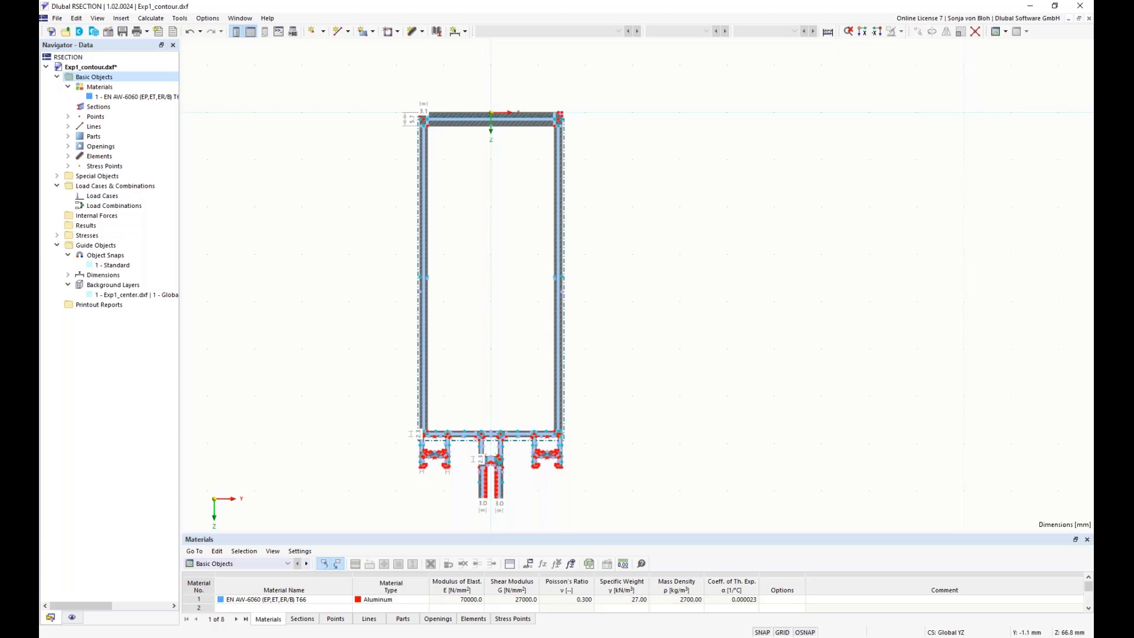
click(530, 564)
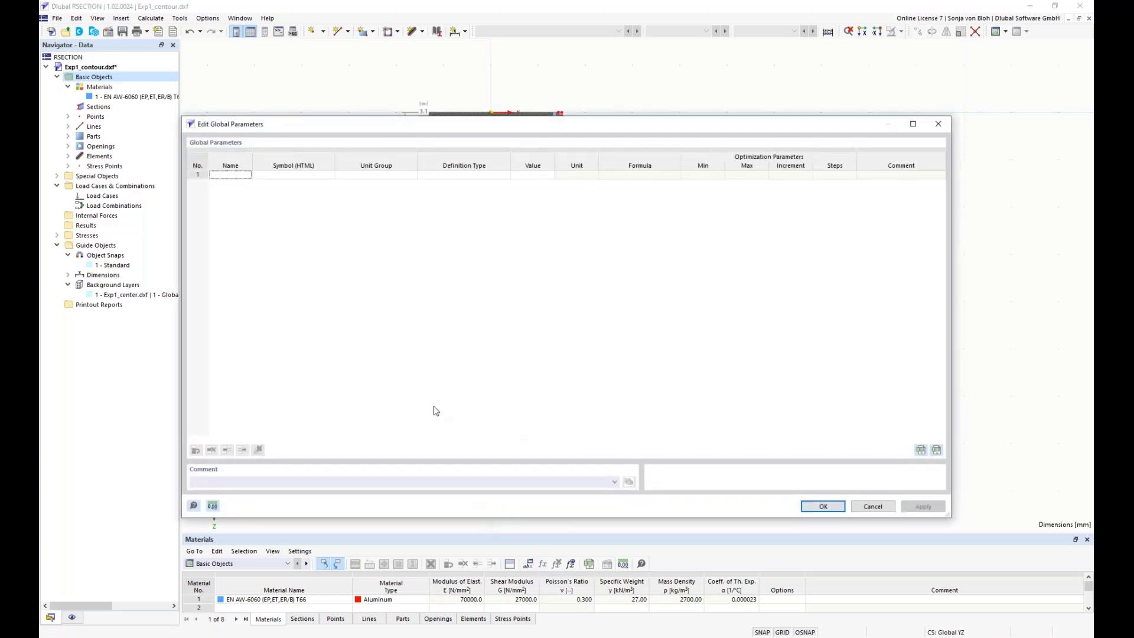
click(224, 176)
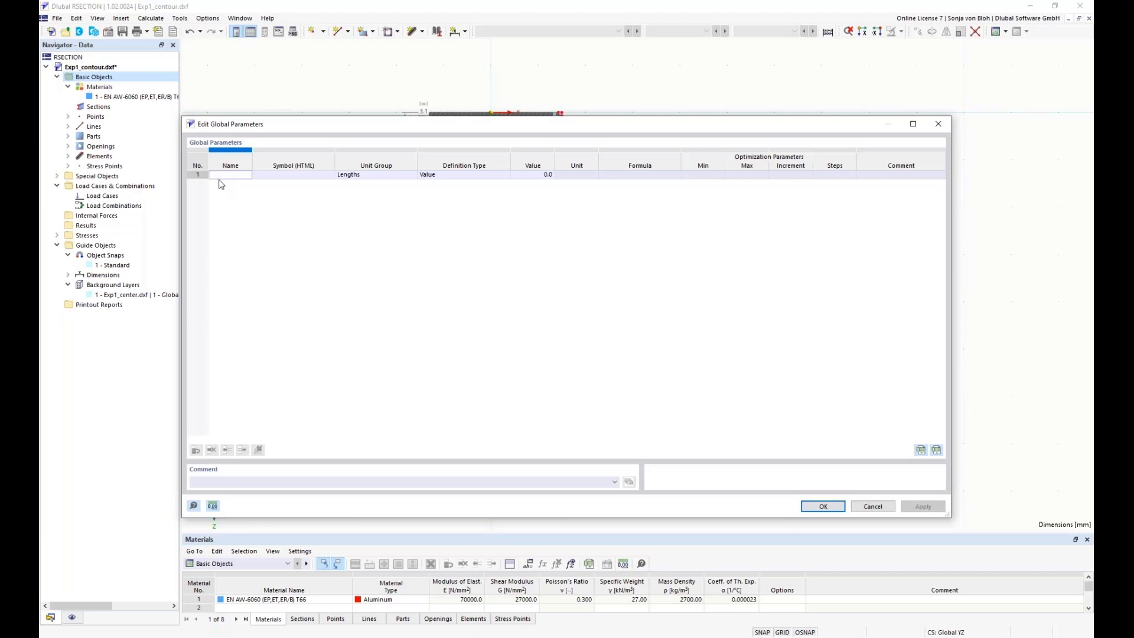
text(H1)
click(368, 176)
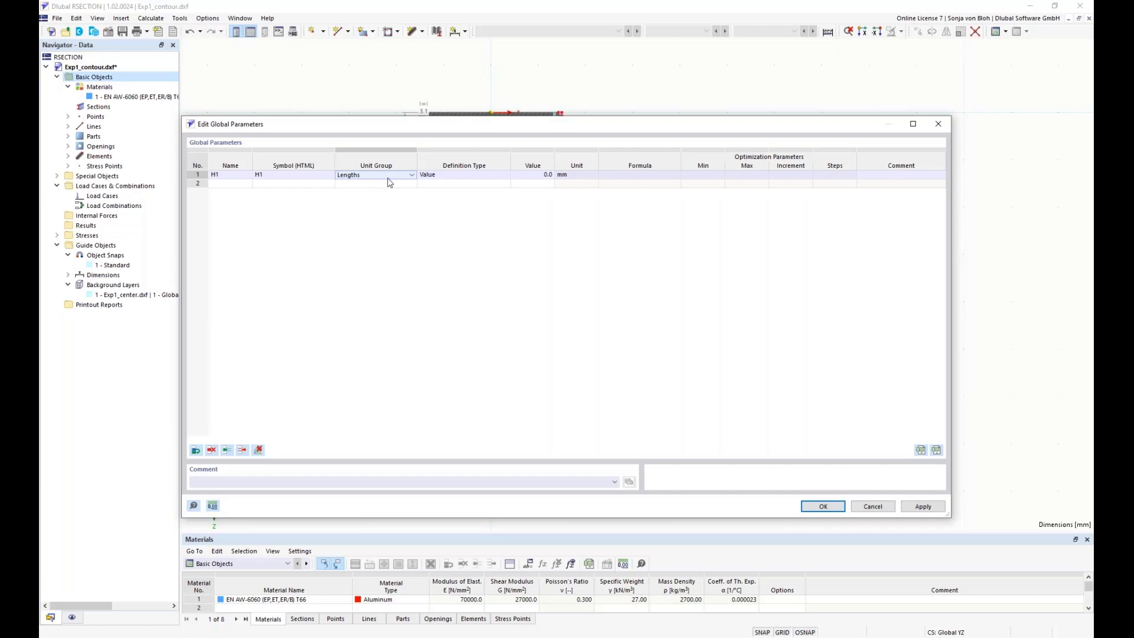
click(413, 176)
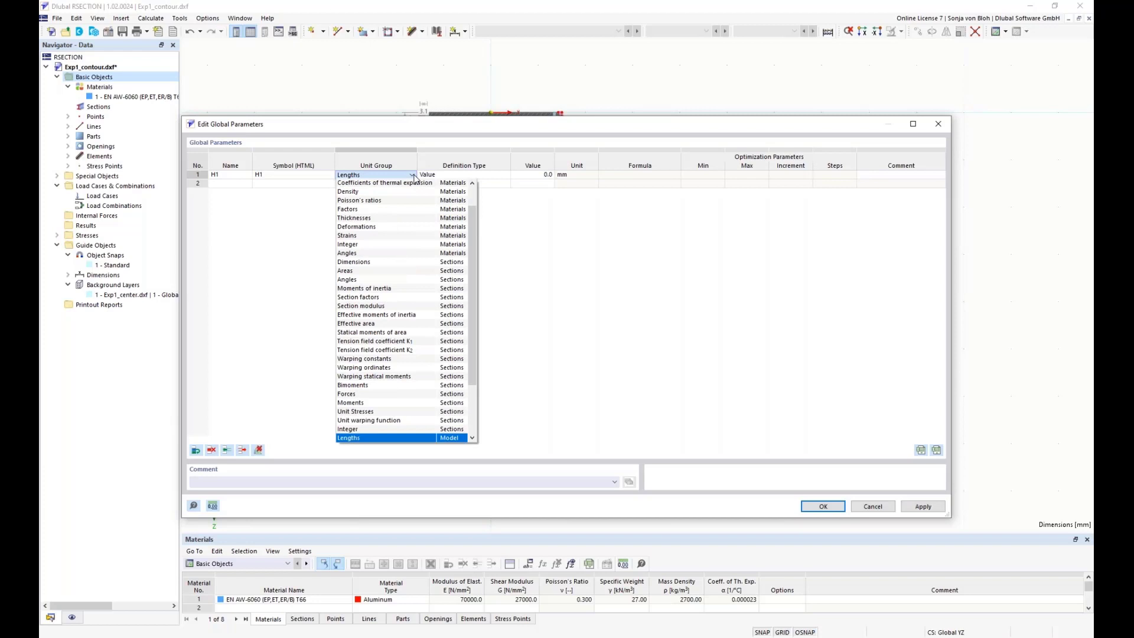
click(414, 177)
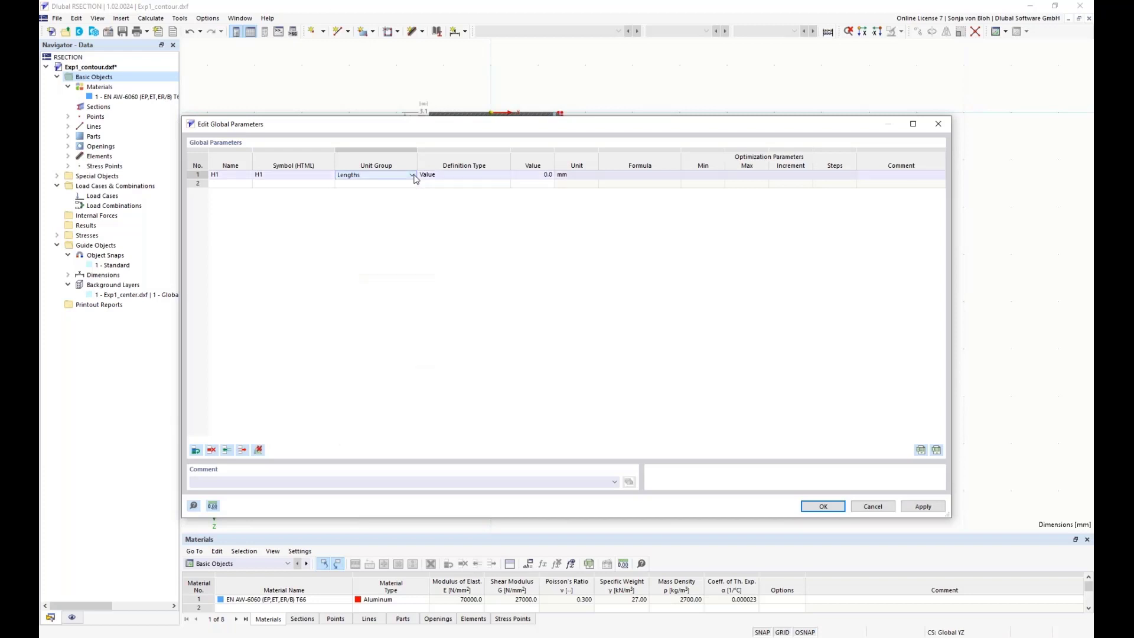
click(390, 184)
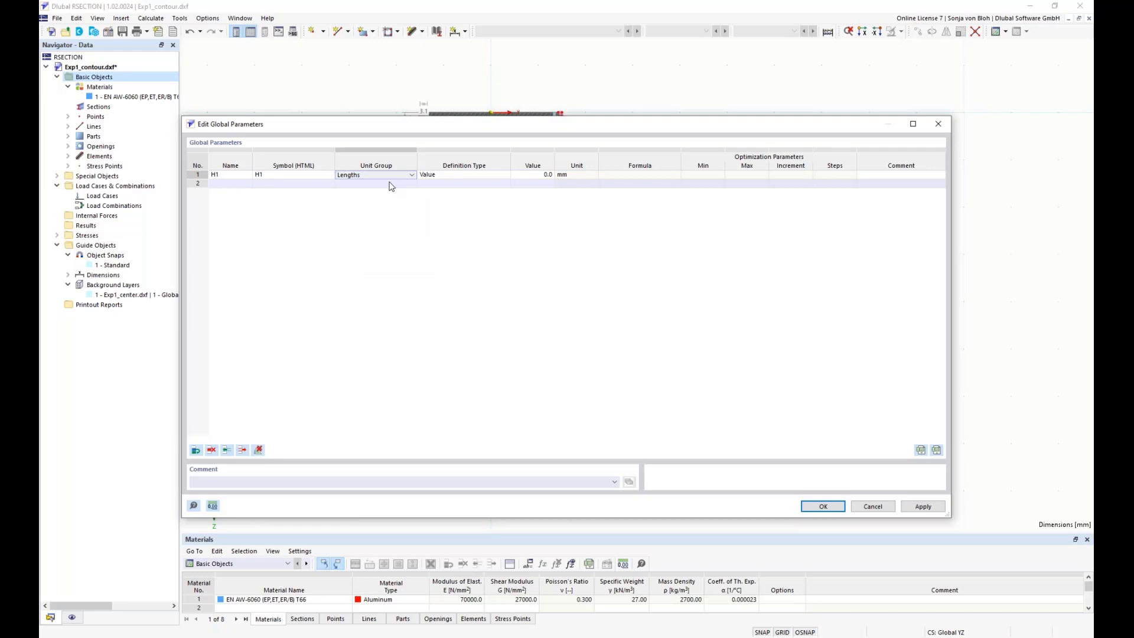
Define parameter H1 by the definition type Value and set it to 133 mm.
click(459, 175)
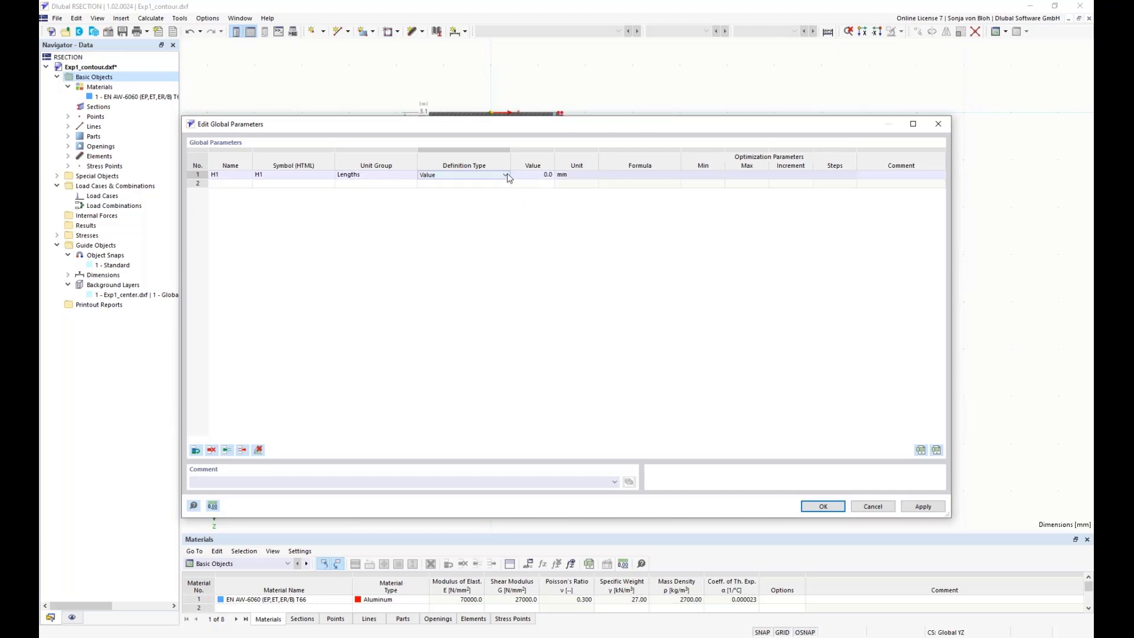
click(506, 176)
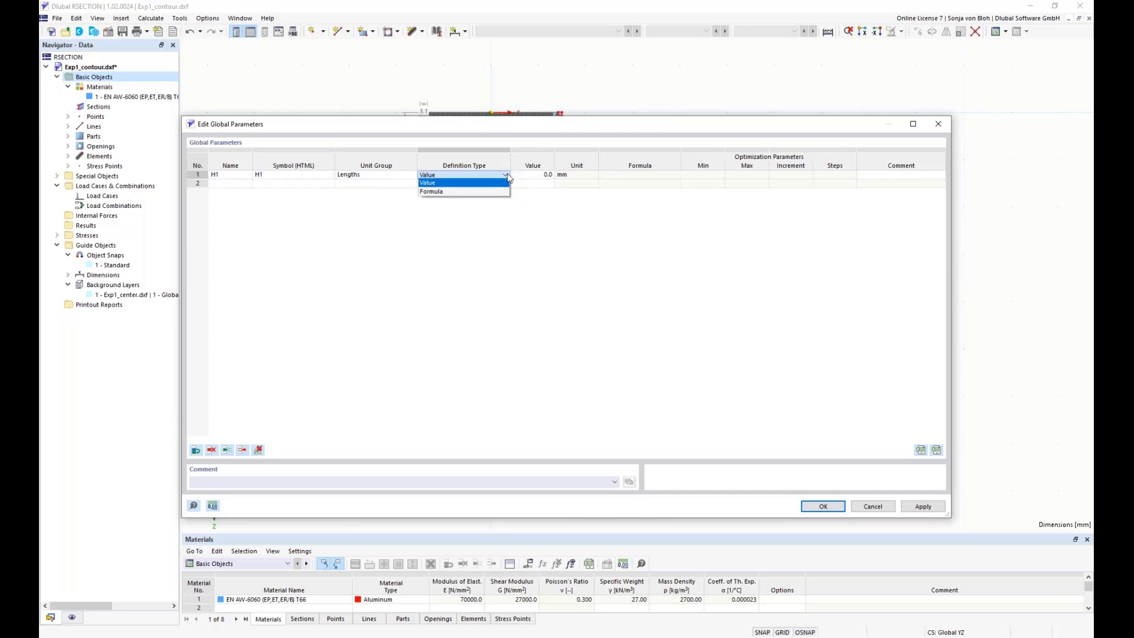
click(480, 183)
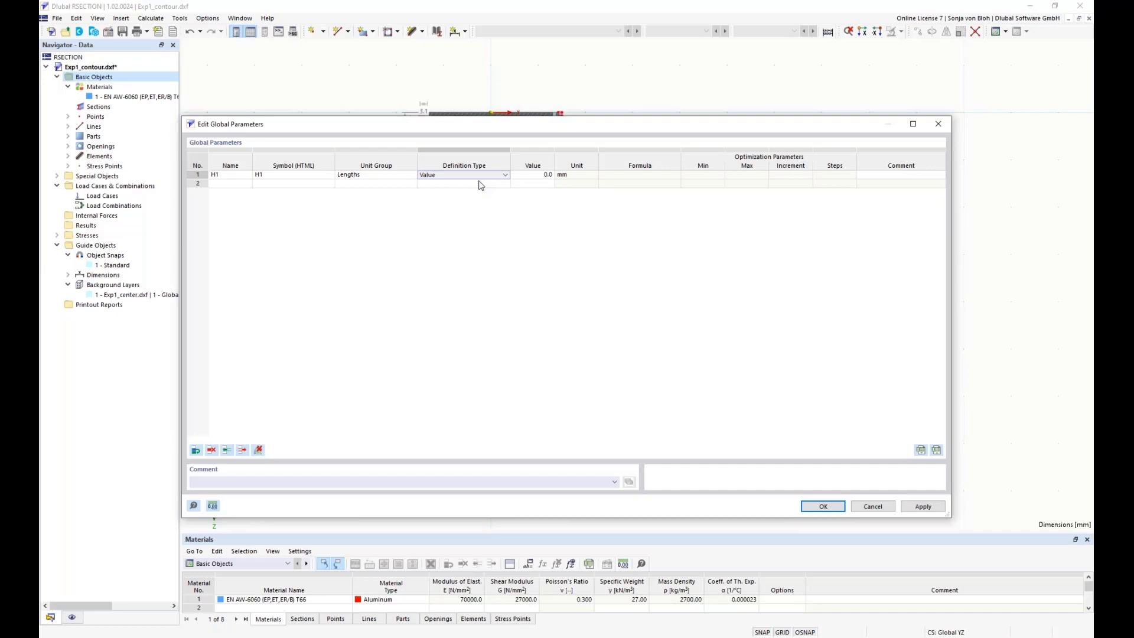
click(535, 175)
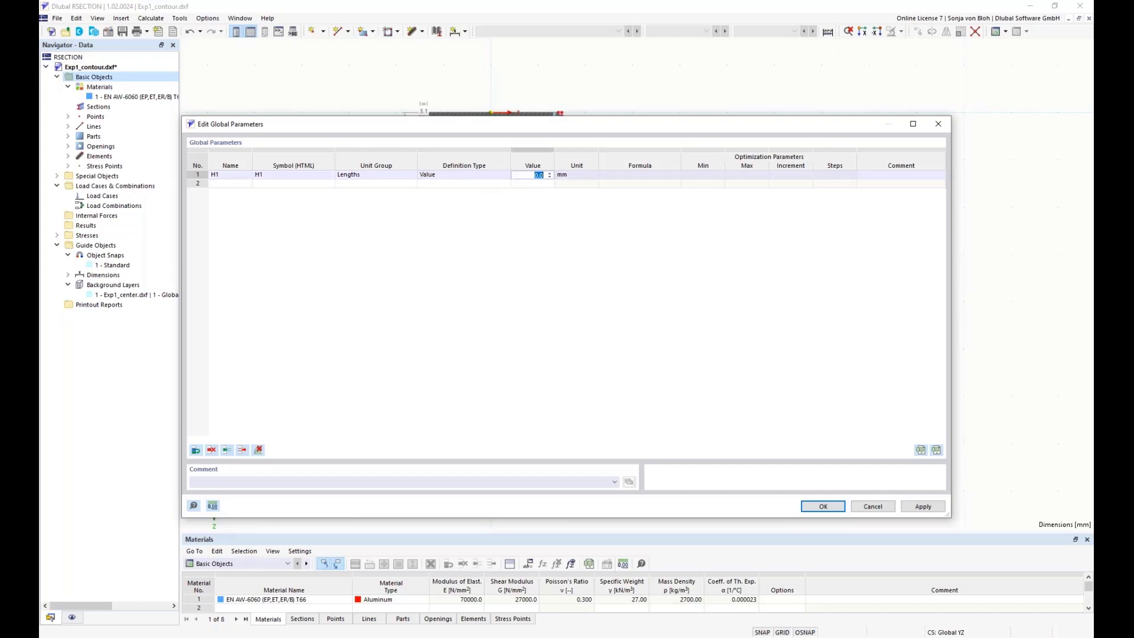
text(133)
Add a second global length parameter named tf1 with a value of 5.7 mm.
click(227, 184)
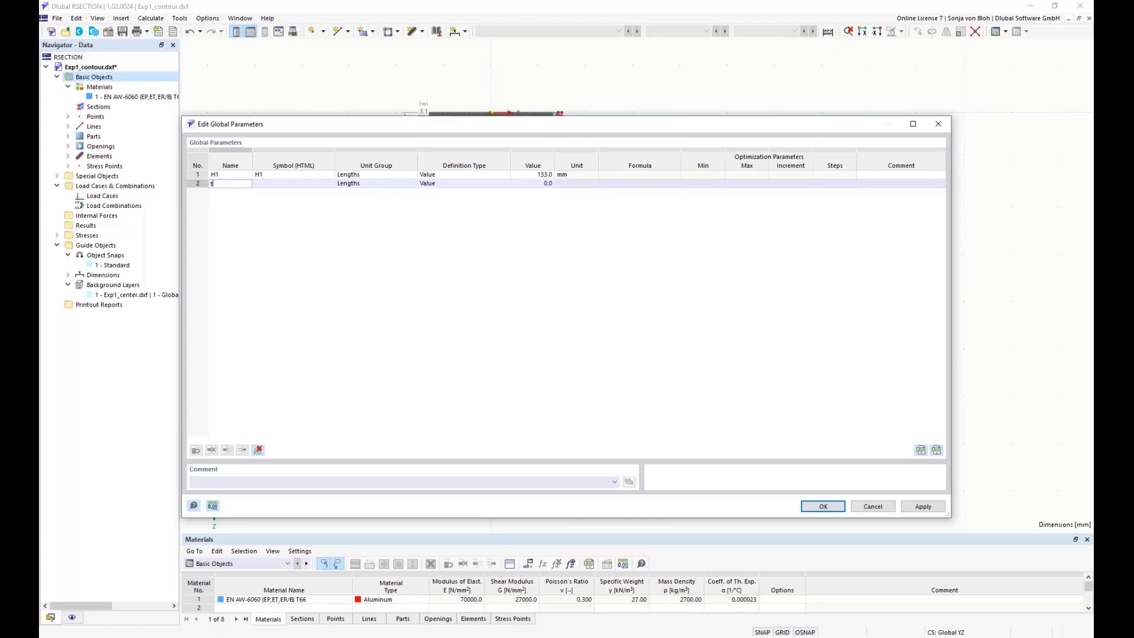
text(1)
key(Return)
click(537, 184)
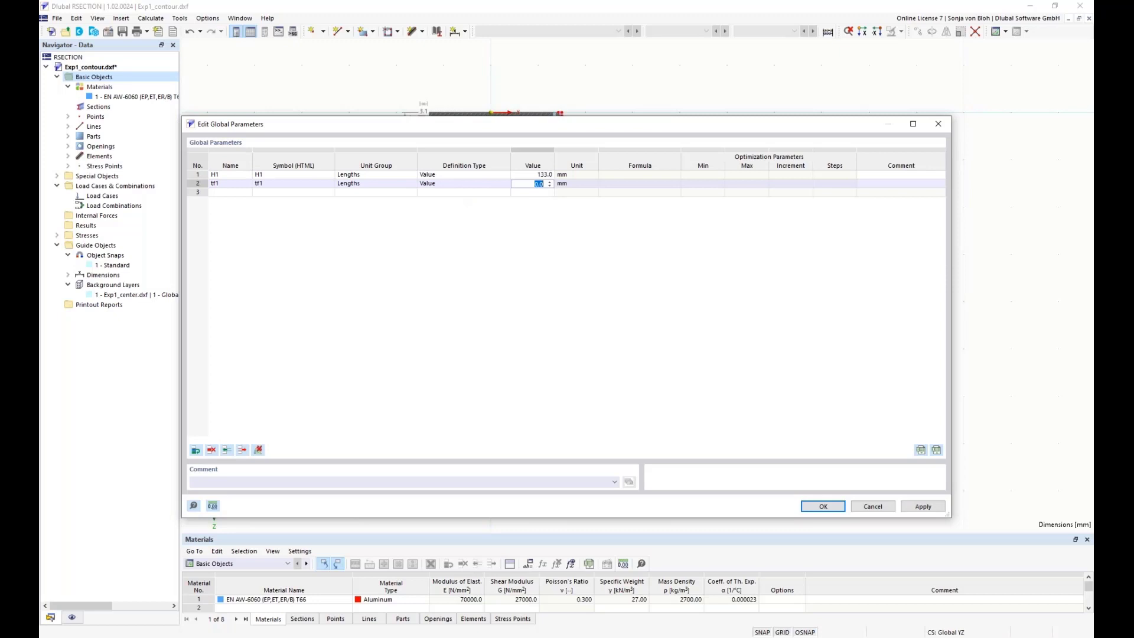
text(5.7)
key(Tab)
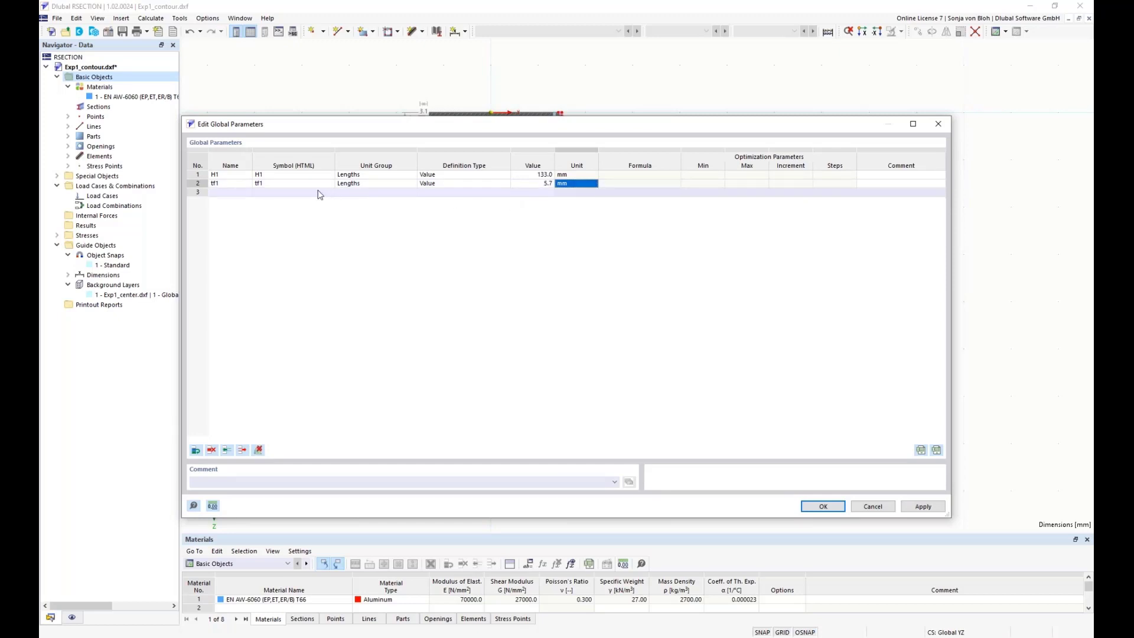
Add a third global length parameter named r1 with a value of 1.5 mm and accept the parameter list.
click(227, 192)
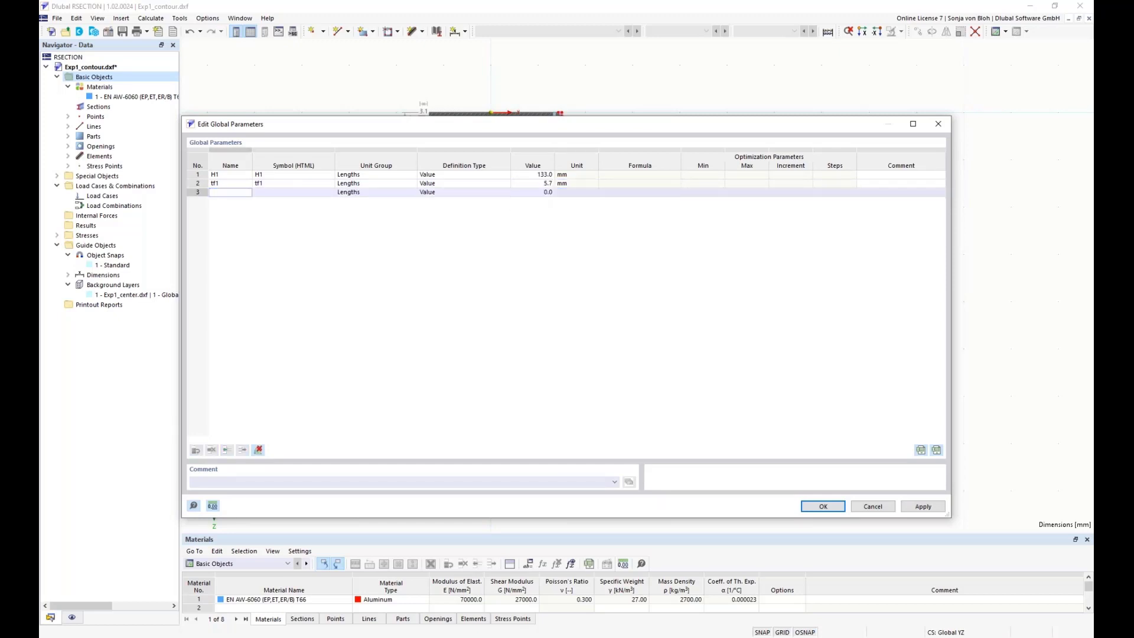
text(r1)
click(527, 193)
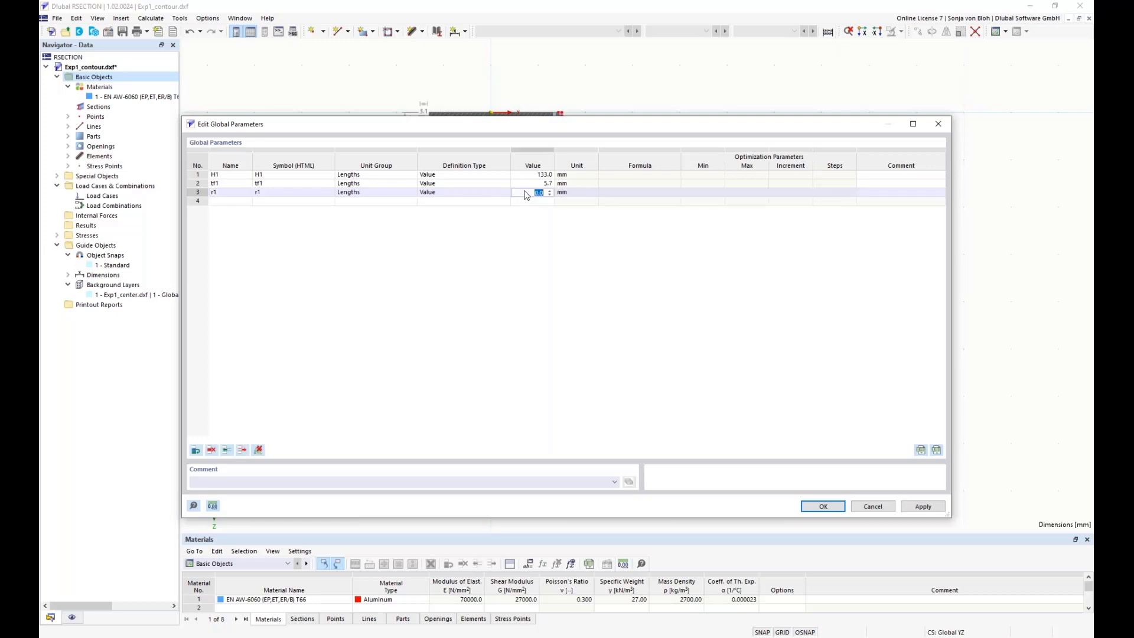
text(1.5)
click(568, 193)
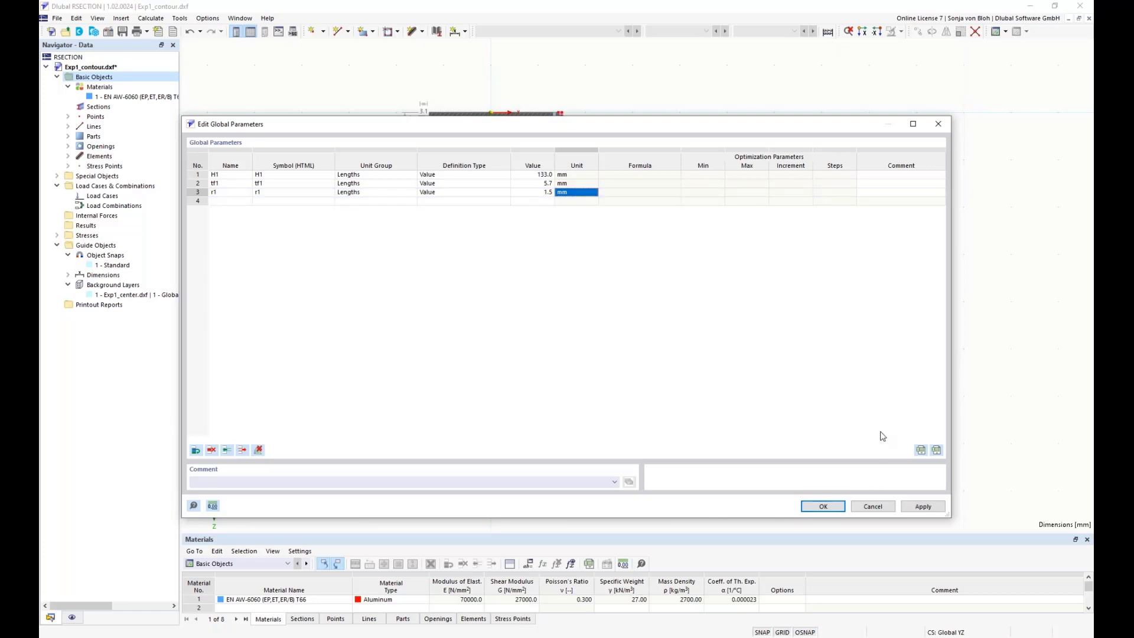
click(822, 507)
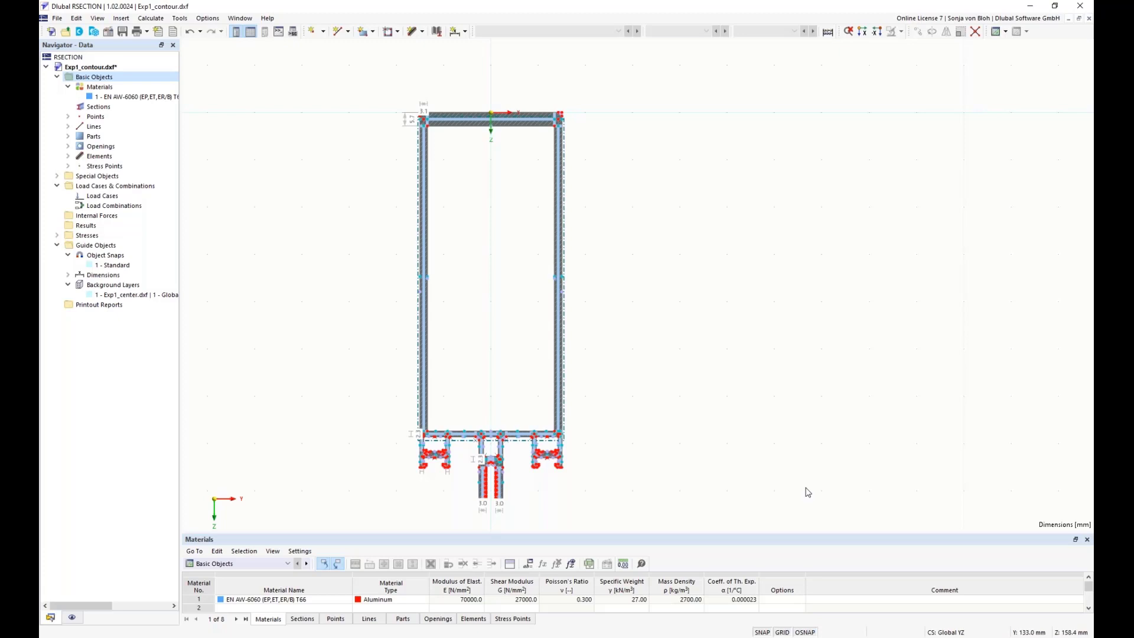
Show the table of points, enlarged to list many rows, alongside a close-up of the profile's upper wall.
middle_drag(455, 90, 435, 190)
drag(358, 165, 635, 241)
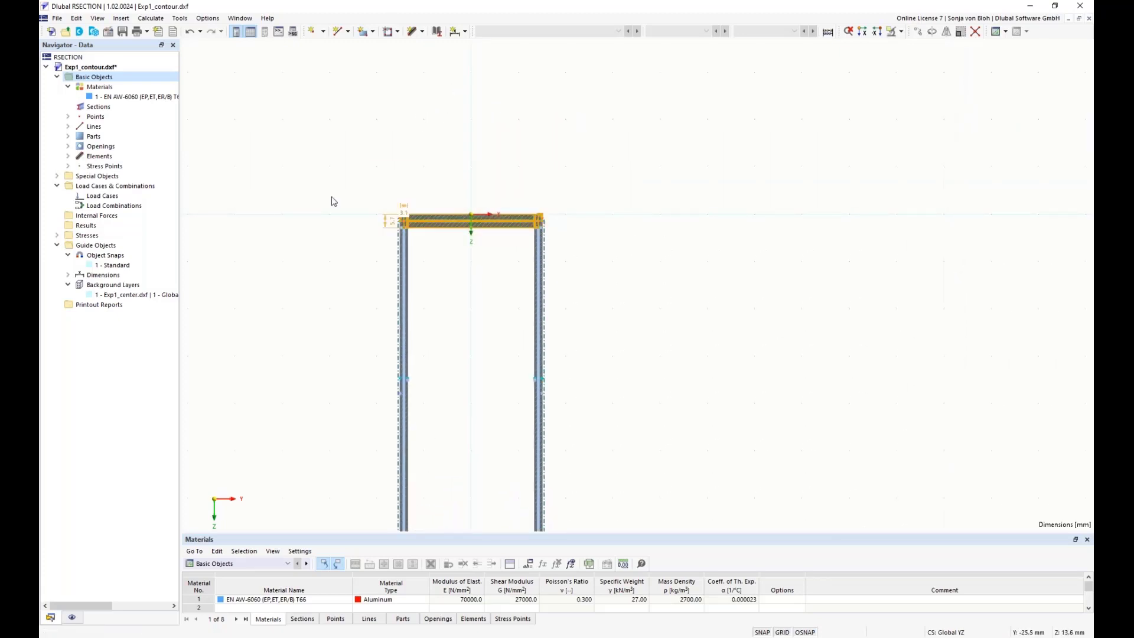
middle_drag(307, 244, 295, 305)
scroll(294, 313, up, 1)
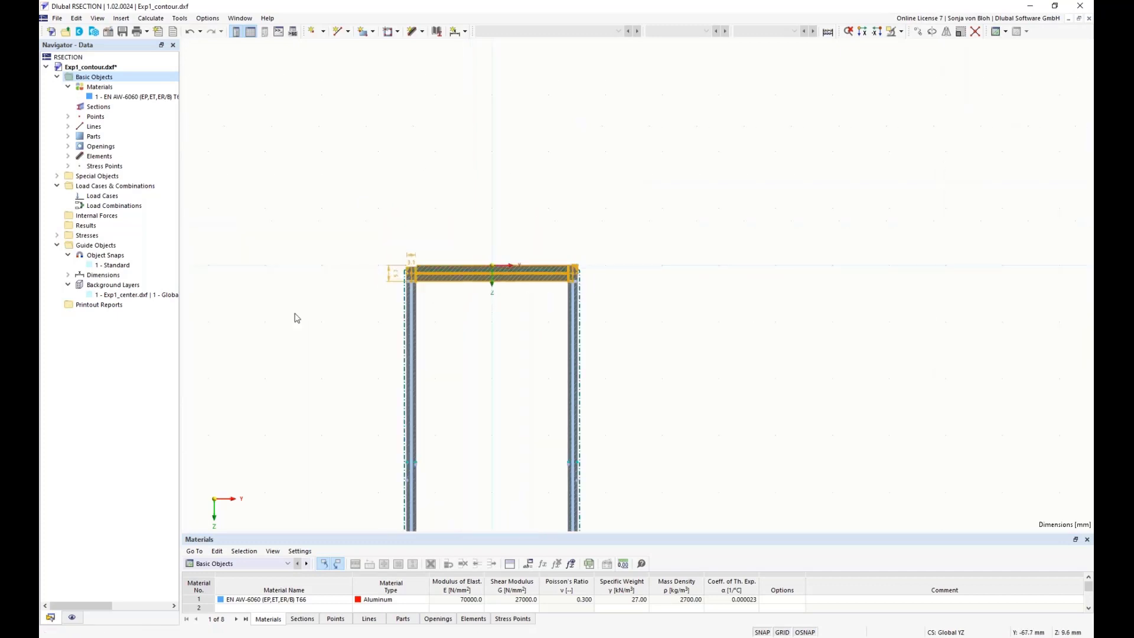
click(336, 618)
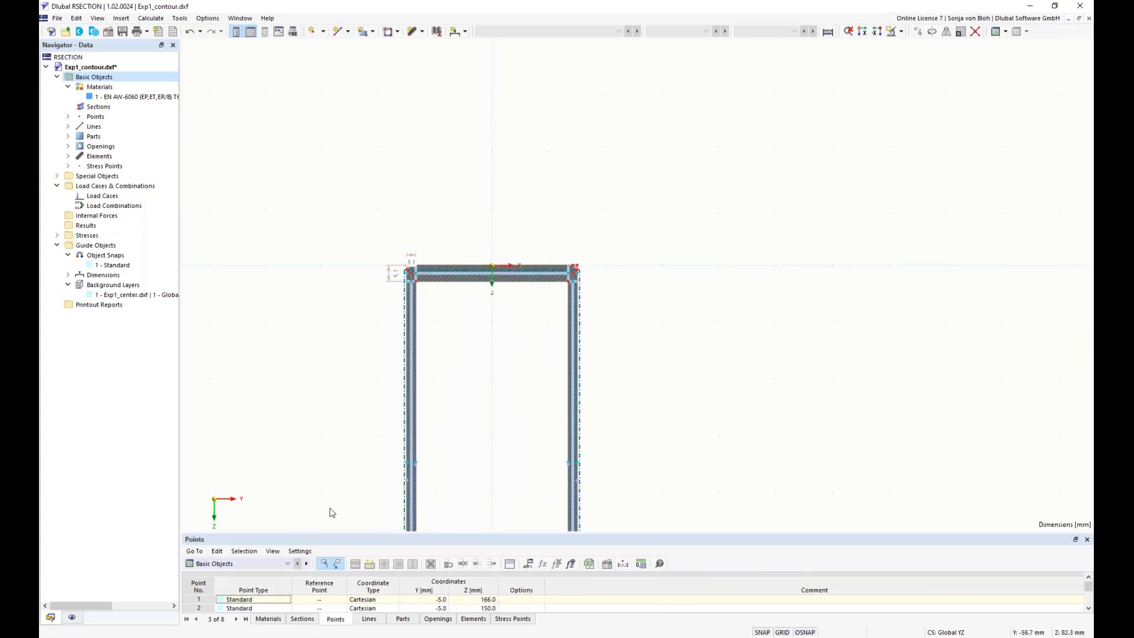
drag(348, 533, 381, 273)
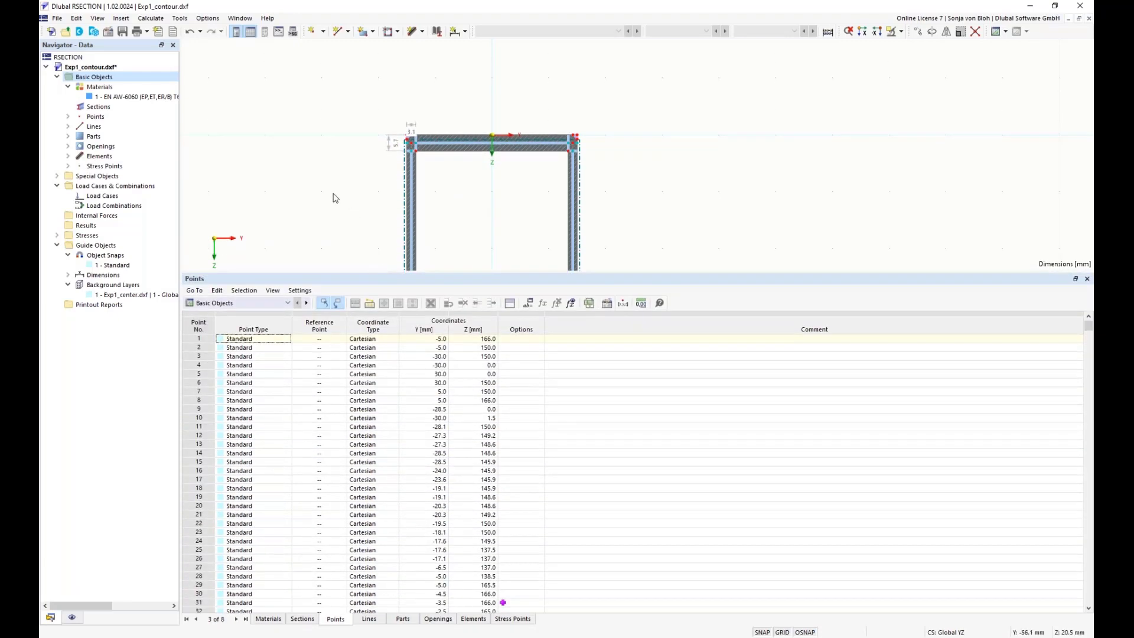
scroll(355, 201, up, 8)
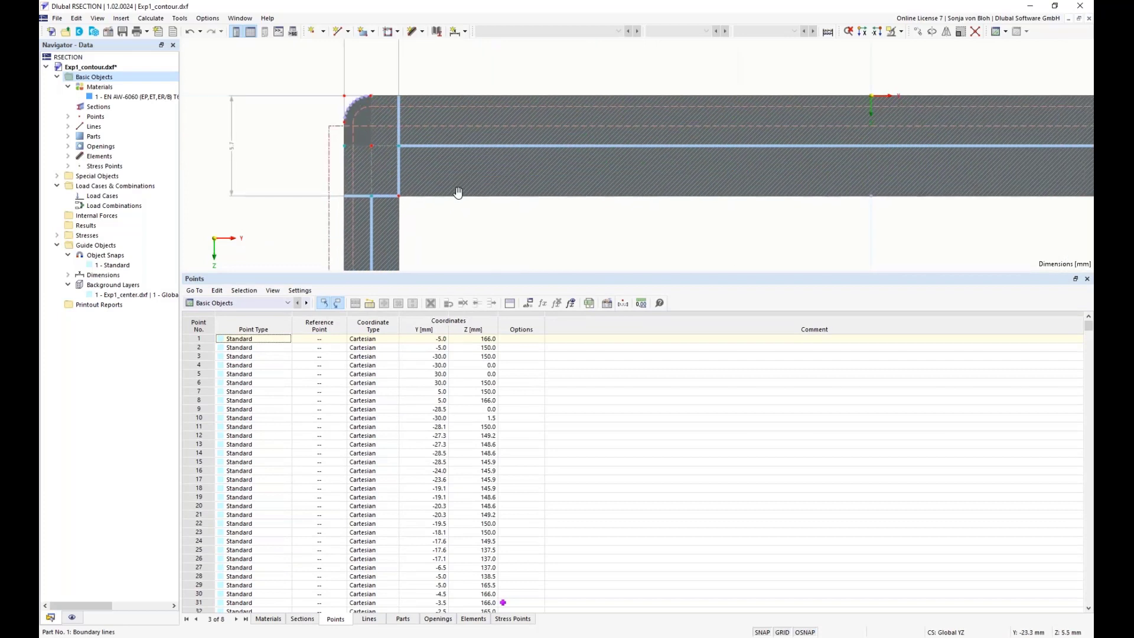
scroll(399, 190, down, 3)
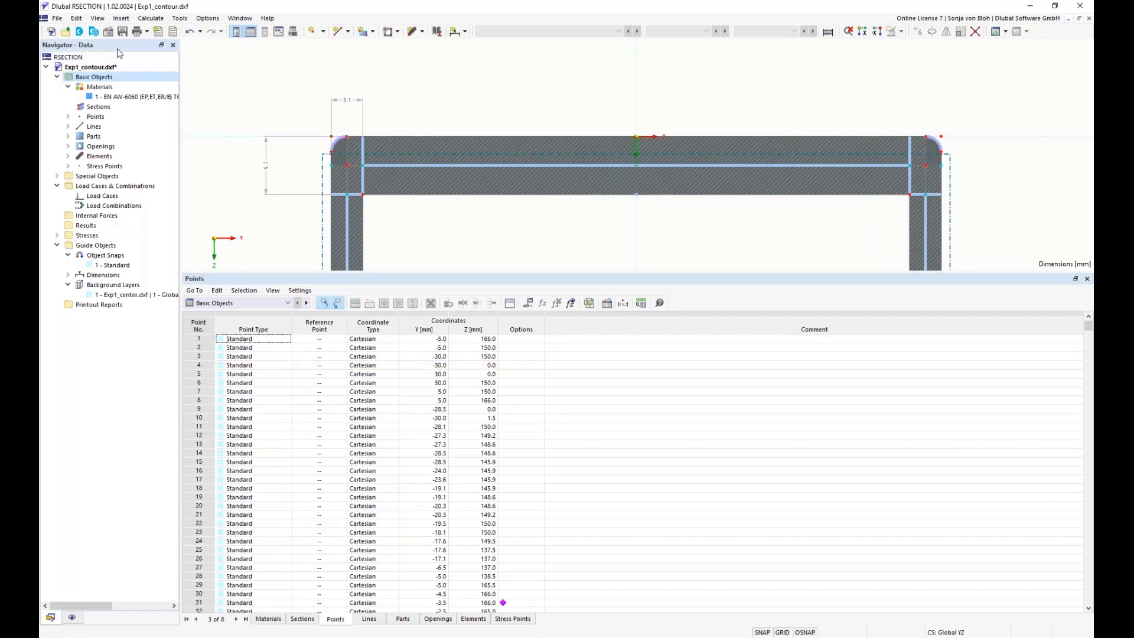
Select all free points in the model and delete them.
click(77, 18)
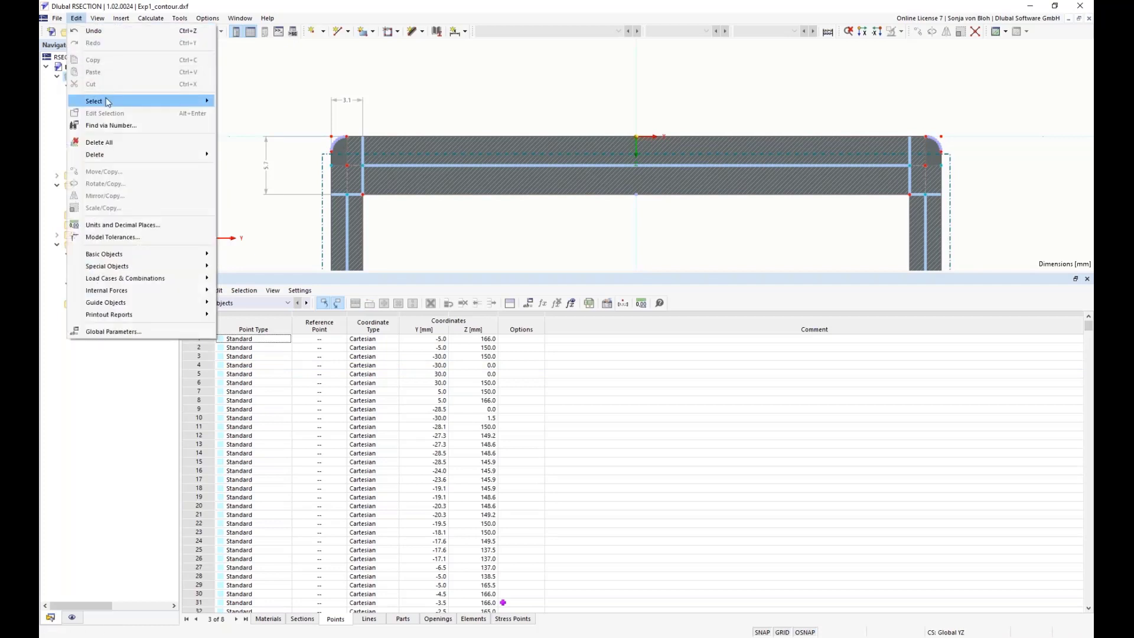
mouse_move(107, 102)
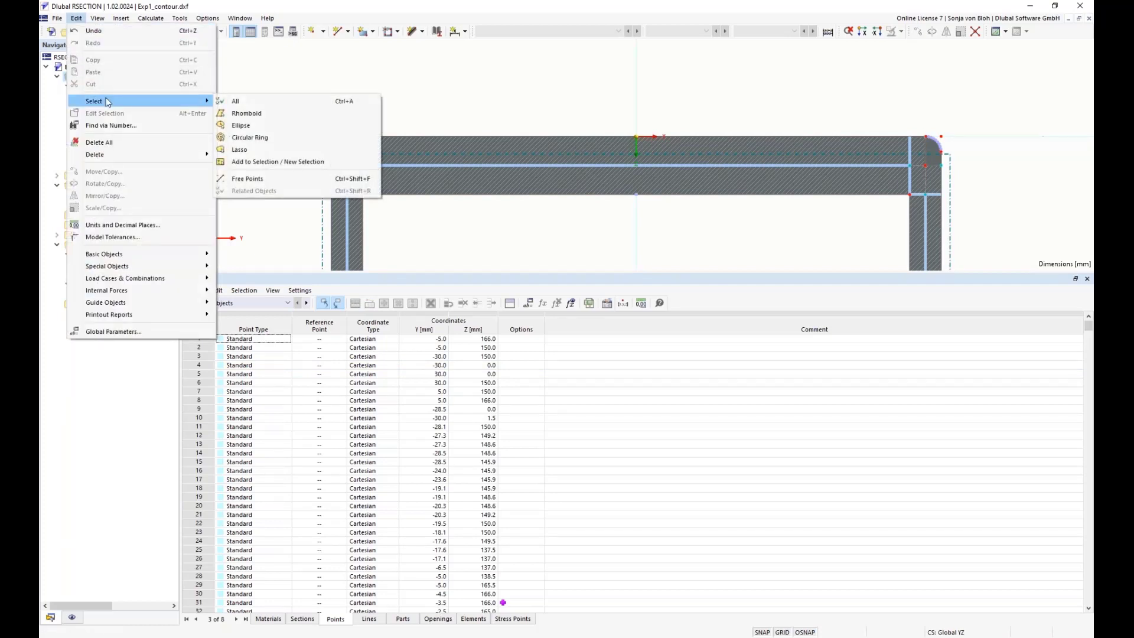
click(254, 177)
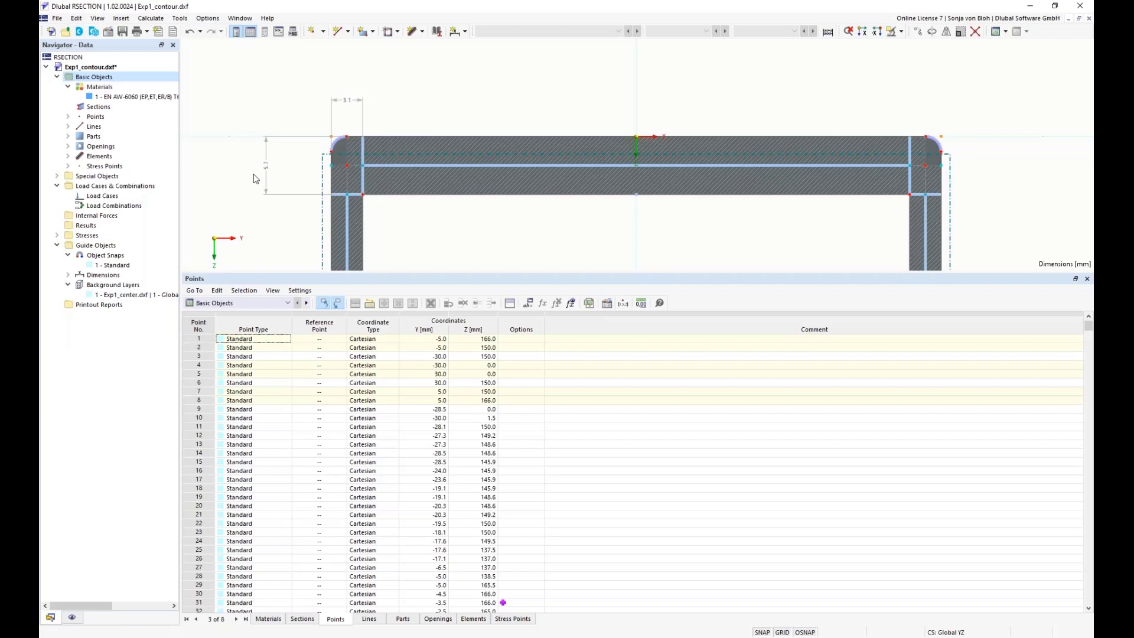
key(Delete)
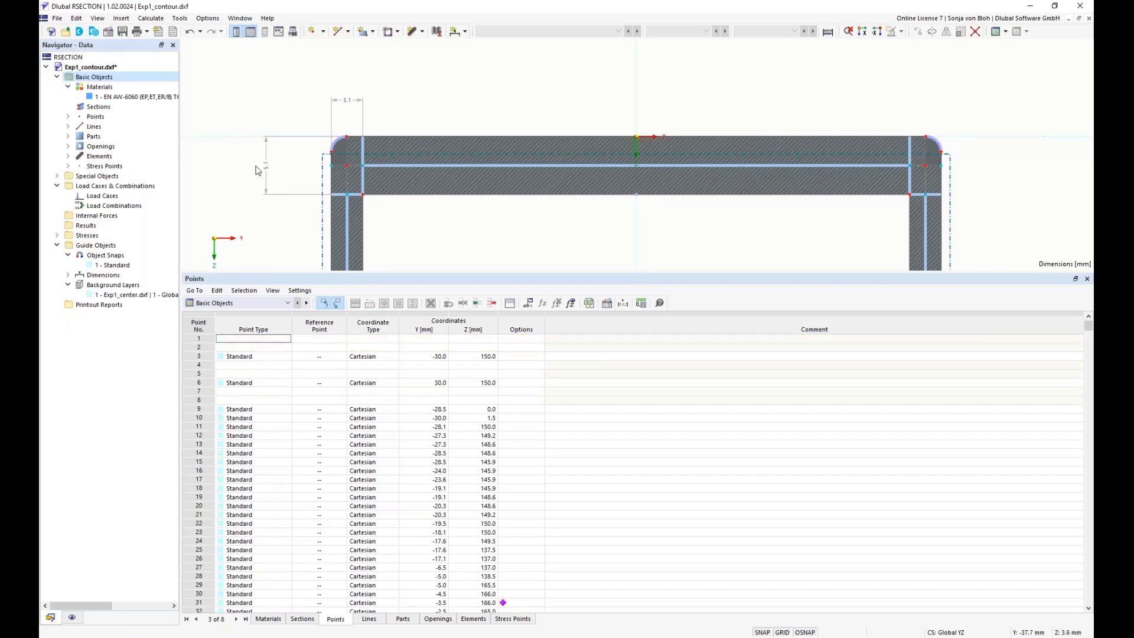
Select the section's top flange with its rounded corners, limit the points table to the selected objects and widen its coordinate columns.
scroll(261, 129, down, 1)
drag(266, 90, 881, 207)
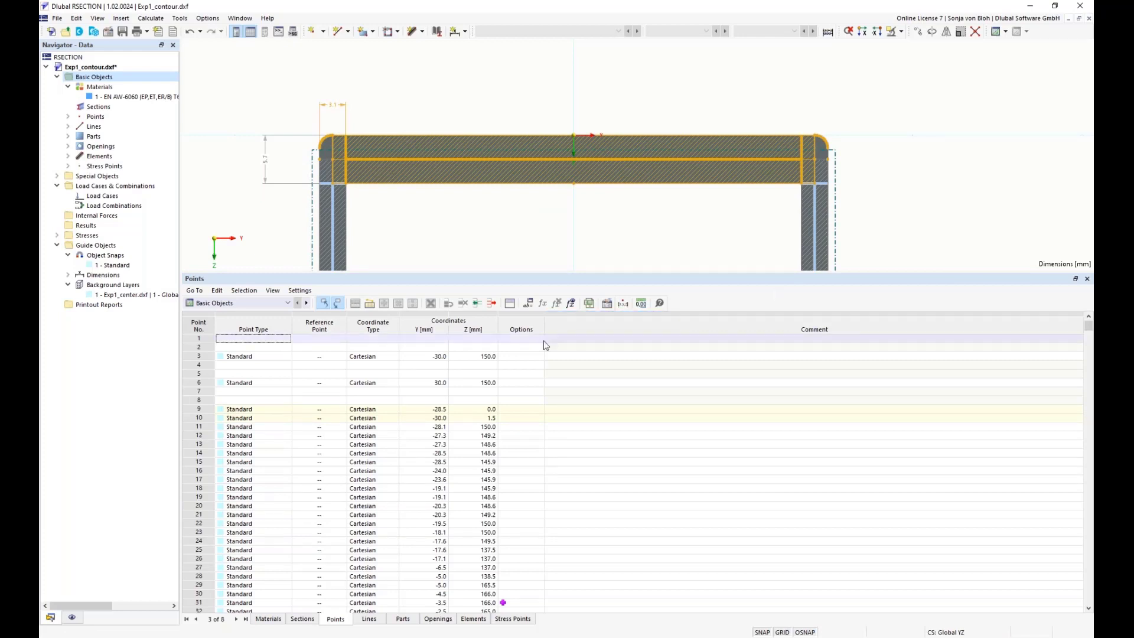
click(372, 305)
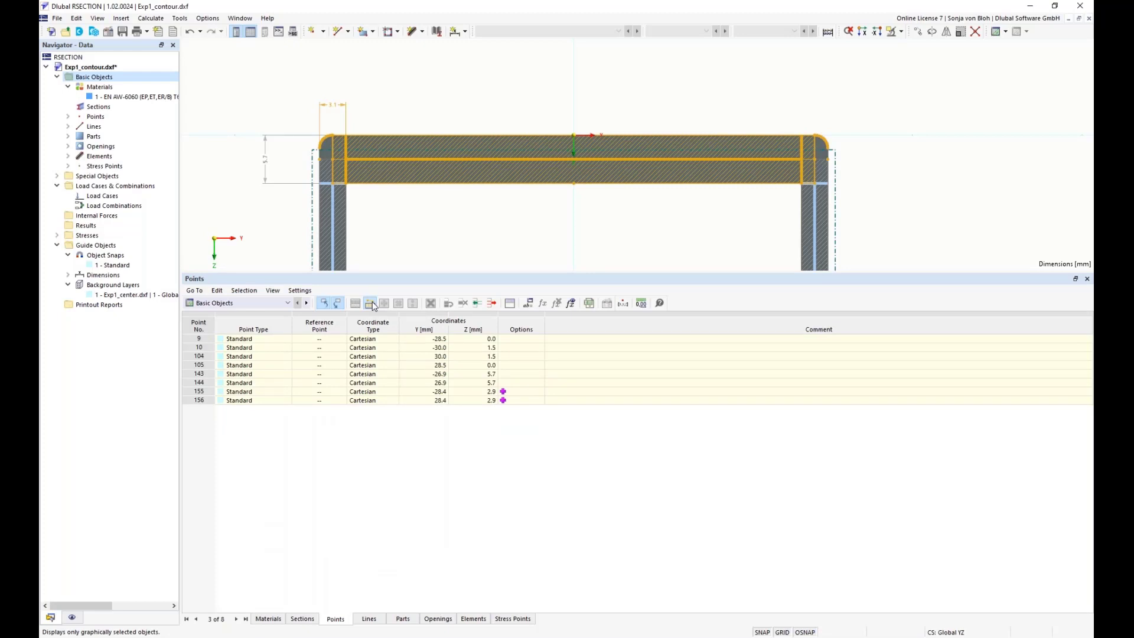
drag(450, 313, 746, 313)
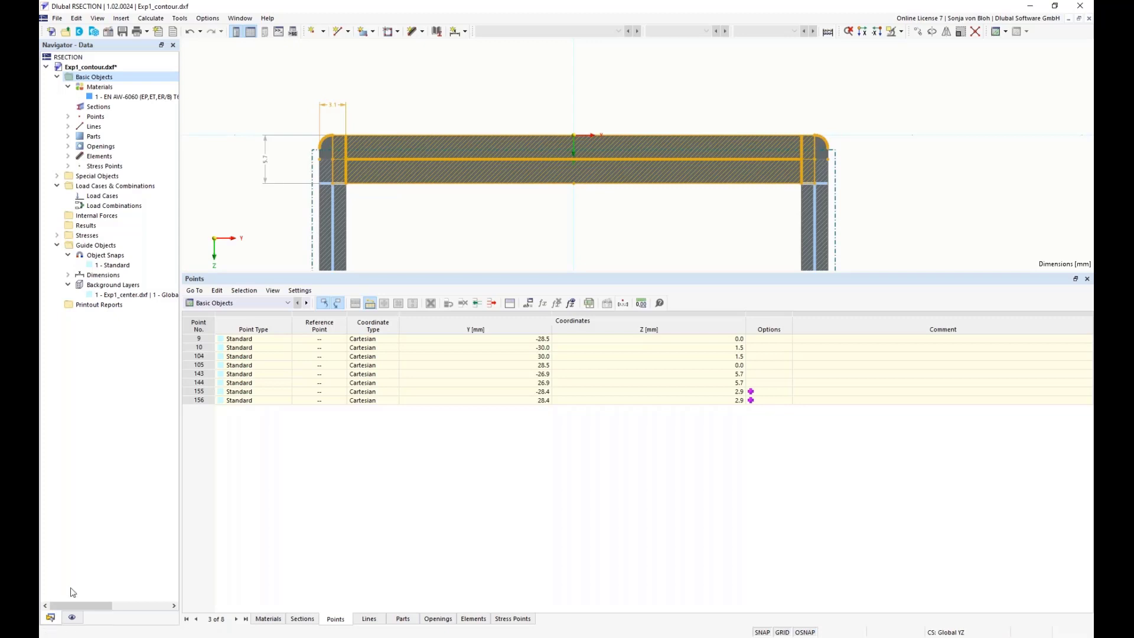
Turn on numbering in the model for points only, excluding lines, parts, openings, elements, stress points and subpanels.
click(73, 617)
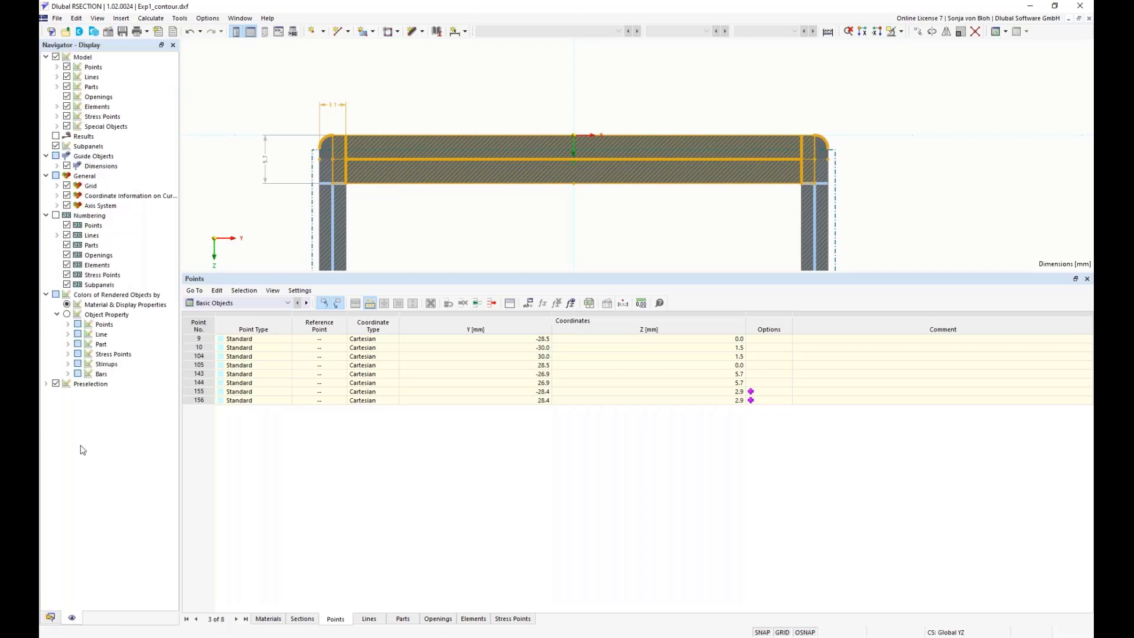
click(55, 215)
click(67, 234)
click(66, 244)
click(66, 255)
click(66, 264)
click(66, 274)
click(67, 285)
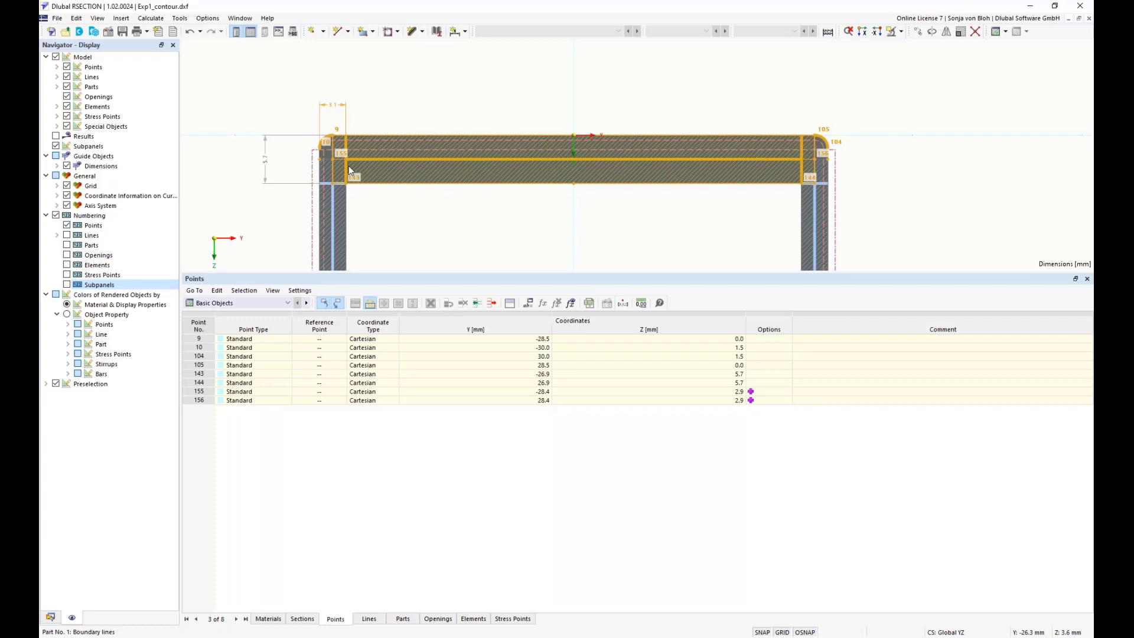
Enlarge the graphics area and examine the point numbers where the left web meets the lower flange, identifying point 157.
drag(356, 273, 362, 444)
middle_drag(429, 407, 436, 232)
scroll(437, 231, down, 4)
middle_drag(440, 377, 441, 246)
middle_drag(452, 398, 468, 165)
scroll(411, 328, up, 4)
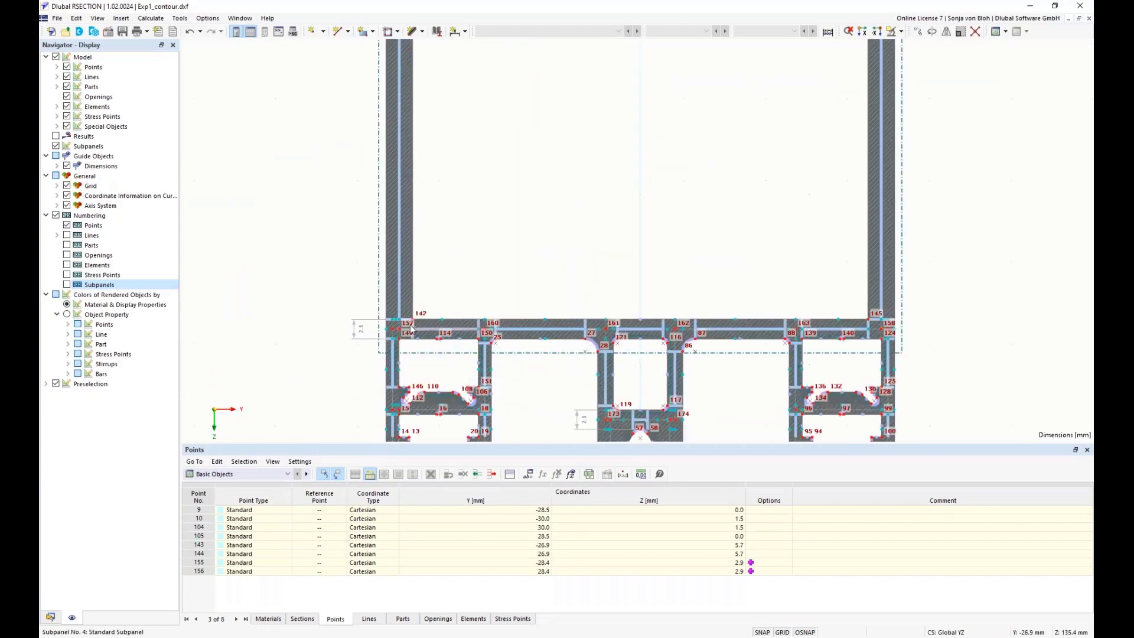
scroll(411, 329, up, 6)
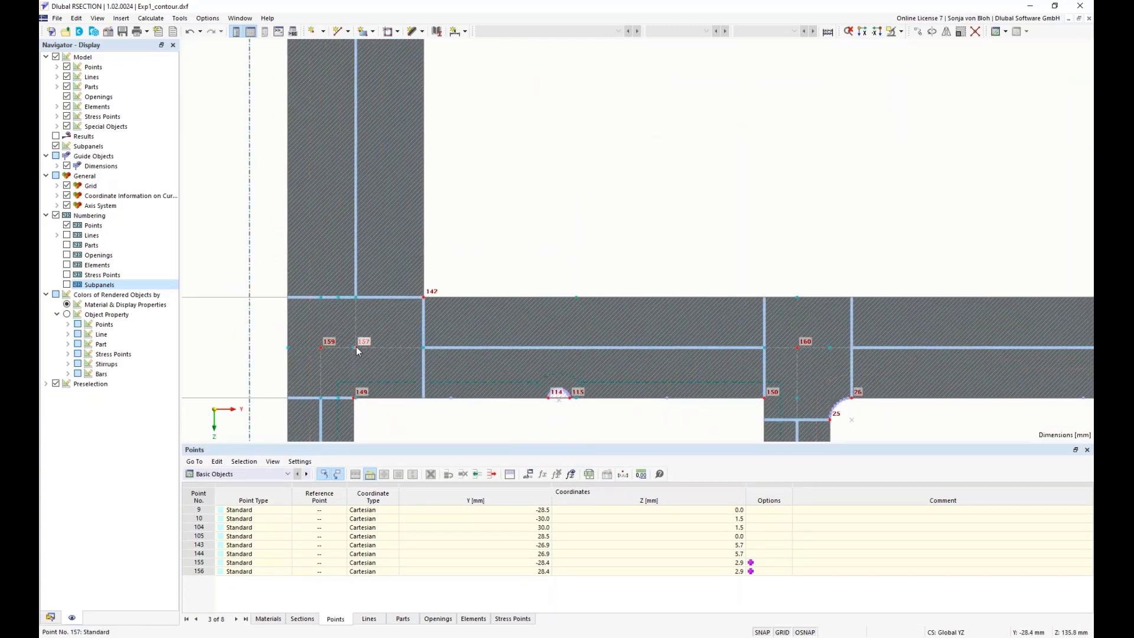
mouse_move(356, 346)
Open the console and examine the descriptions of the points object properties coordinate_1 and coordinate_2 without inserting either.
click(97, 19)
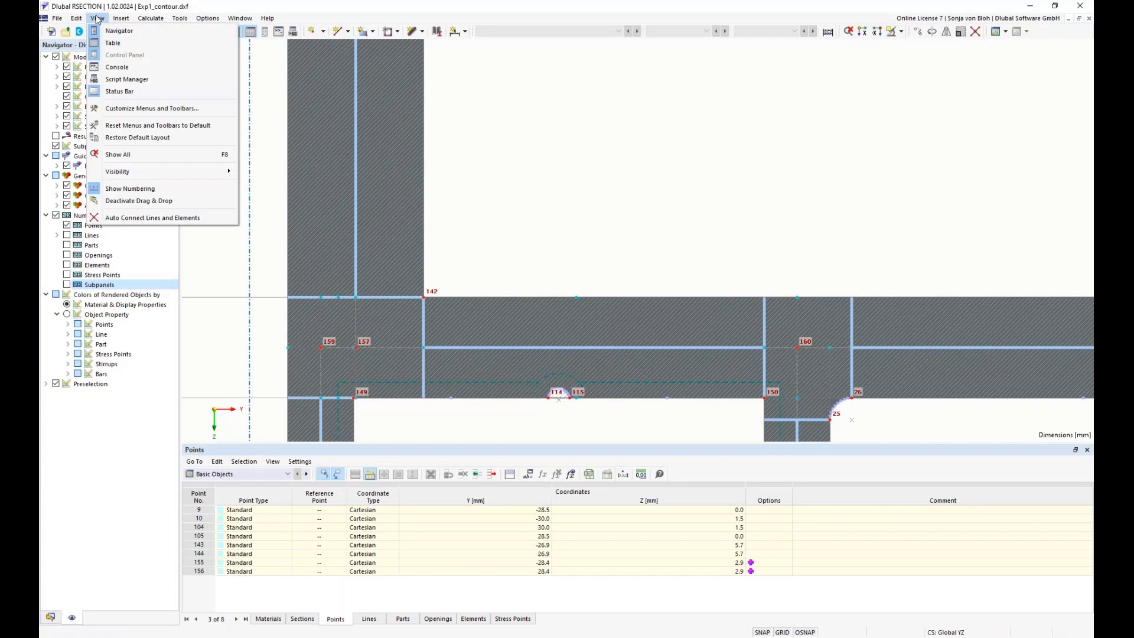
click(117, 66)
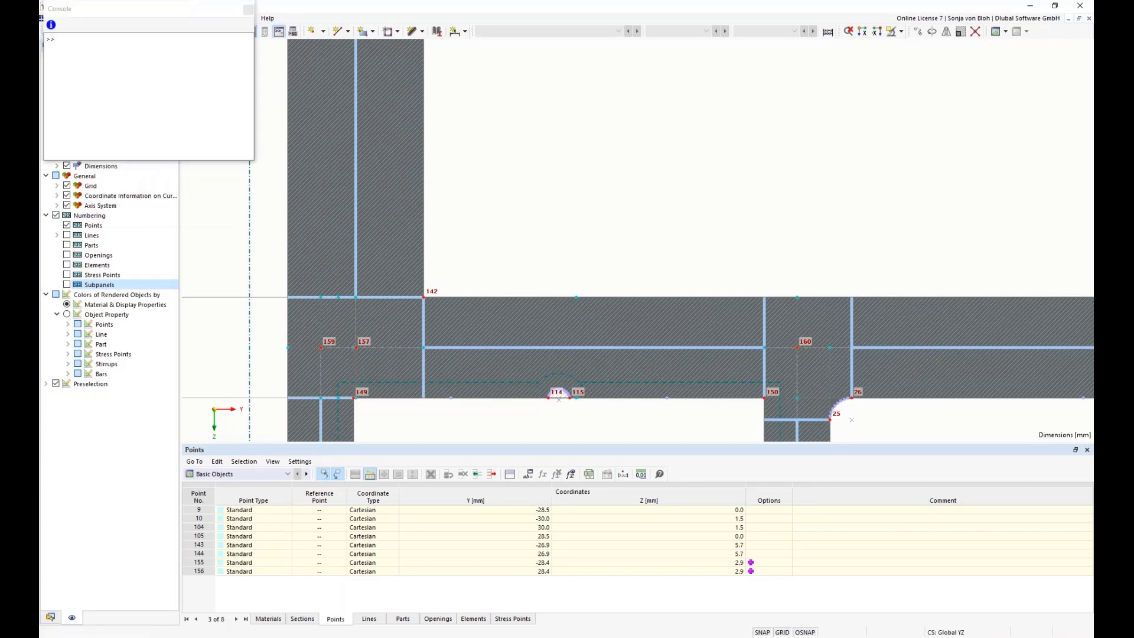
click(51, 25)
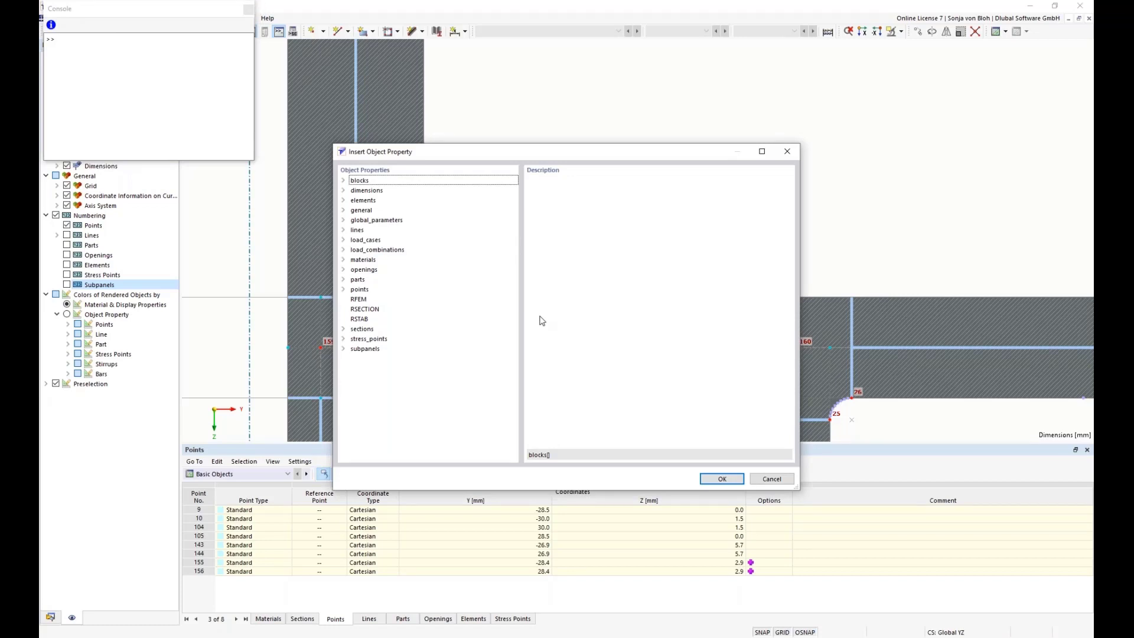
click(346, 292)
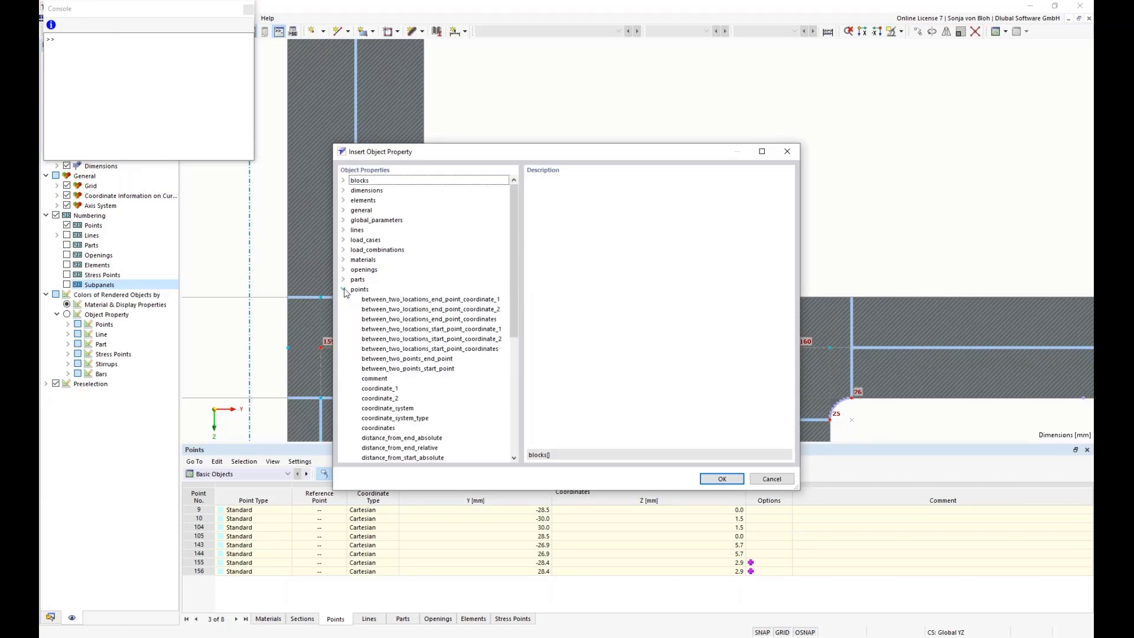
click(357, 291)
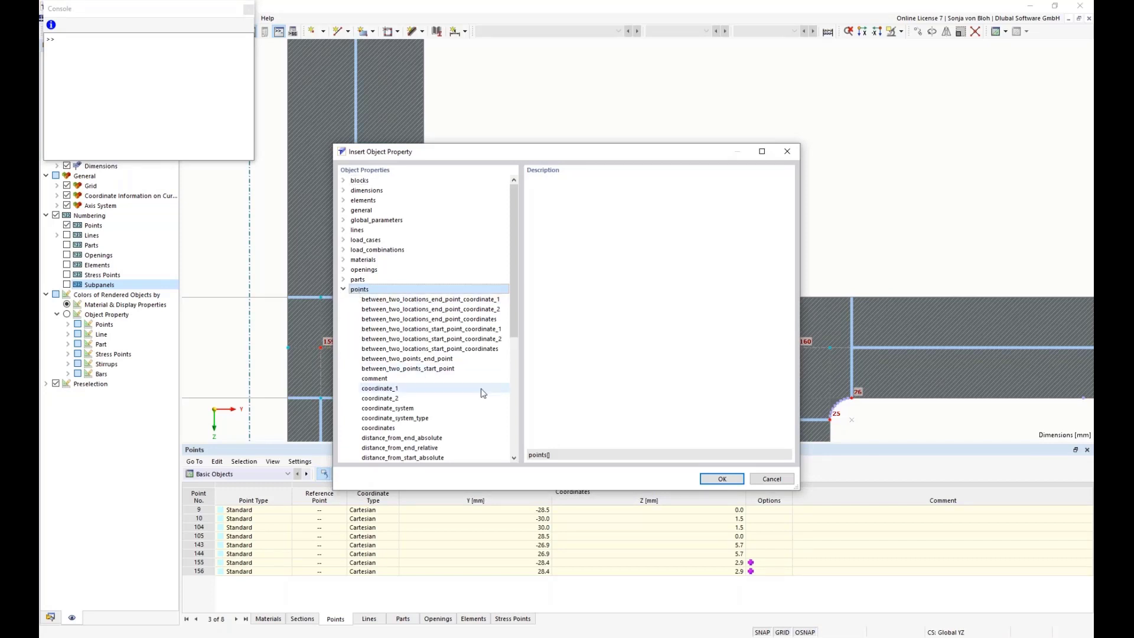
scroll(515, 345, down, 2)
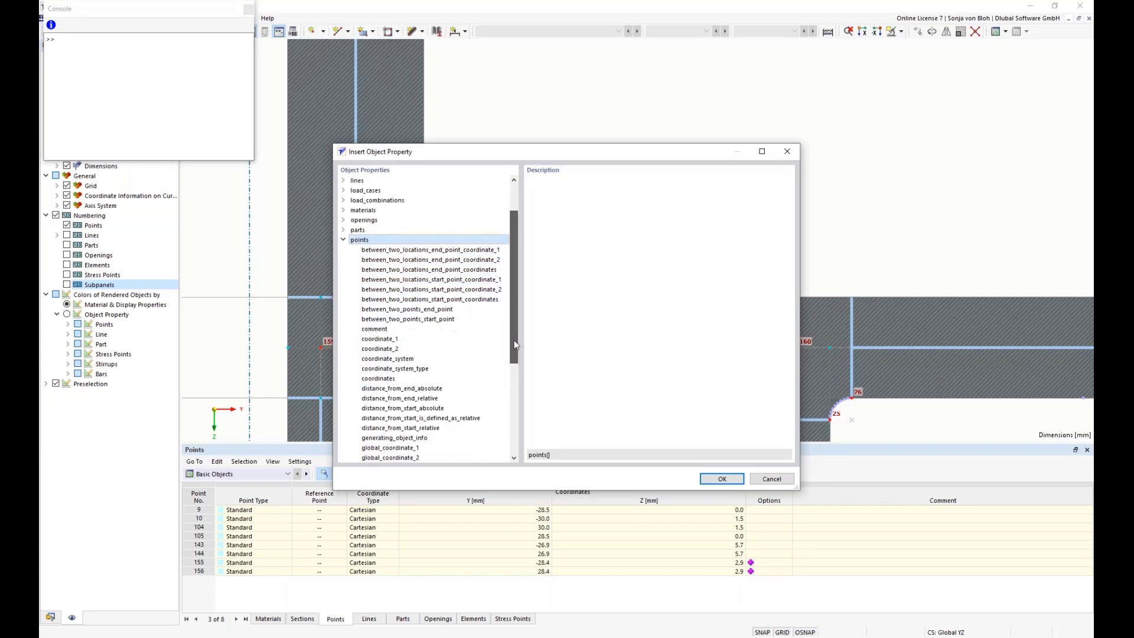
click(393, 339)
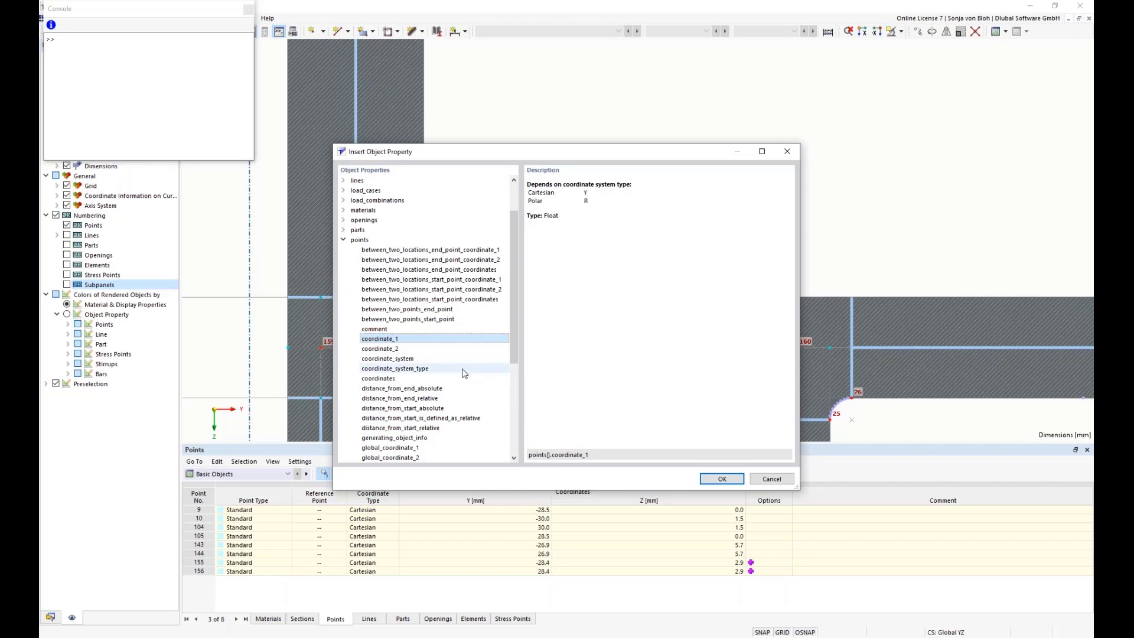
click(390, 351)
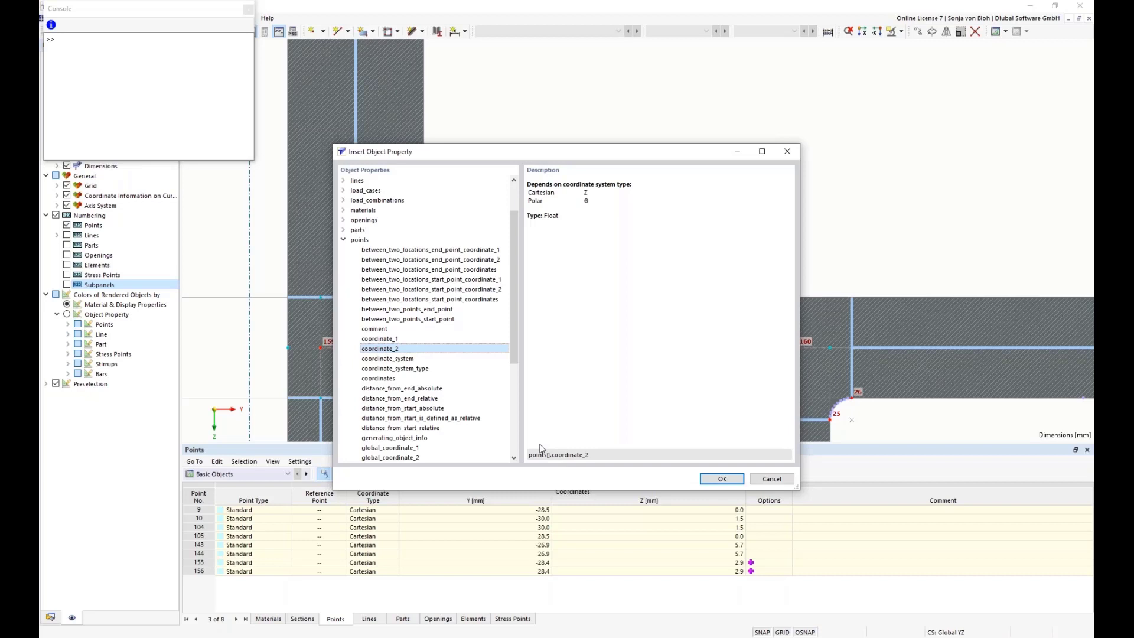
click(771, 479)
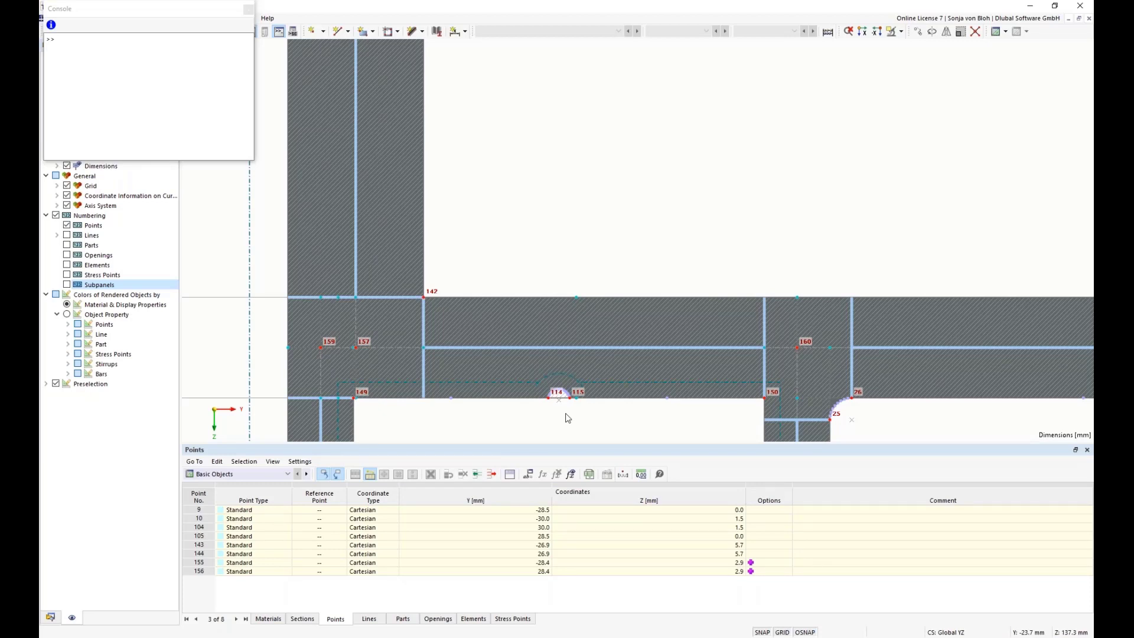
Set point 9's Y coordinate to the formula points[10].coordinate_1+r1 and display formulas in the table.
click(466, 509)
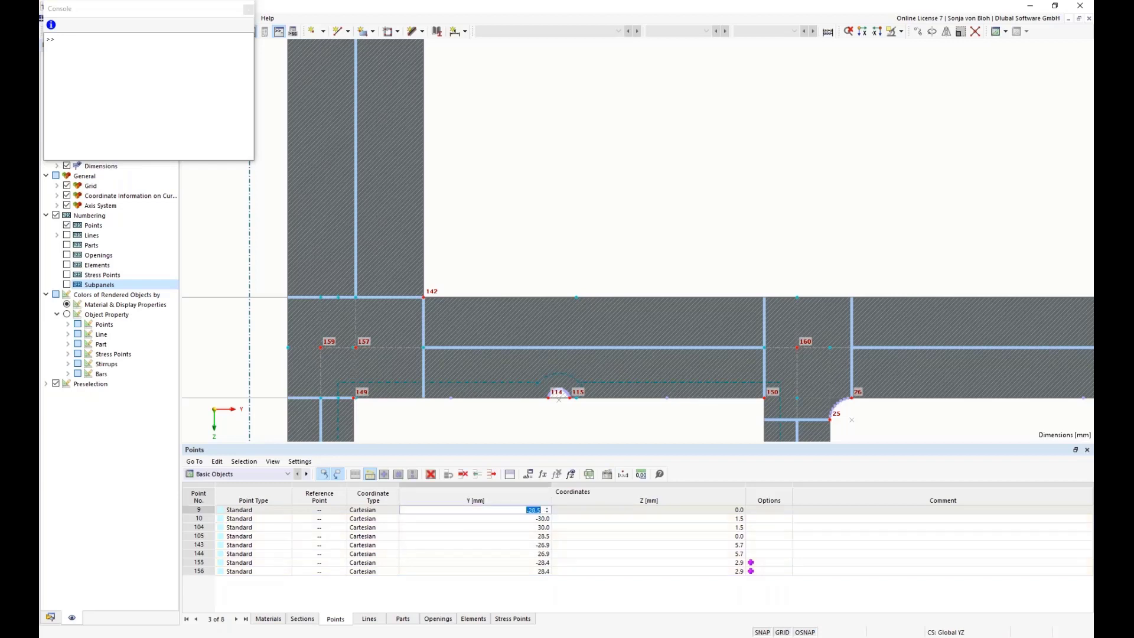
scroll(511, 271, down, 5)
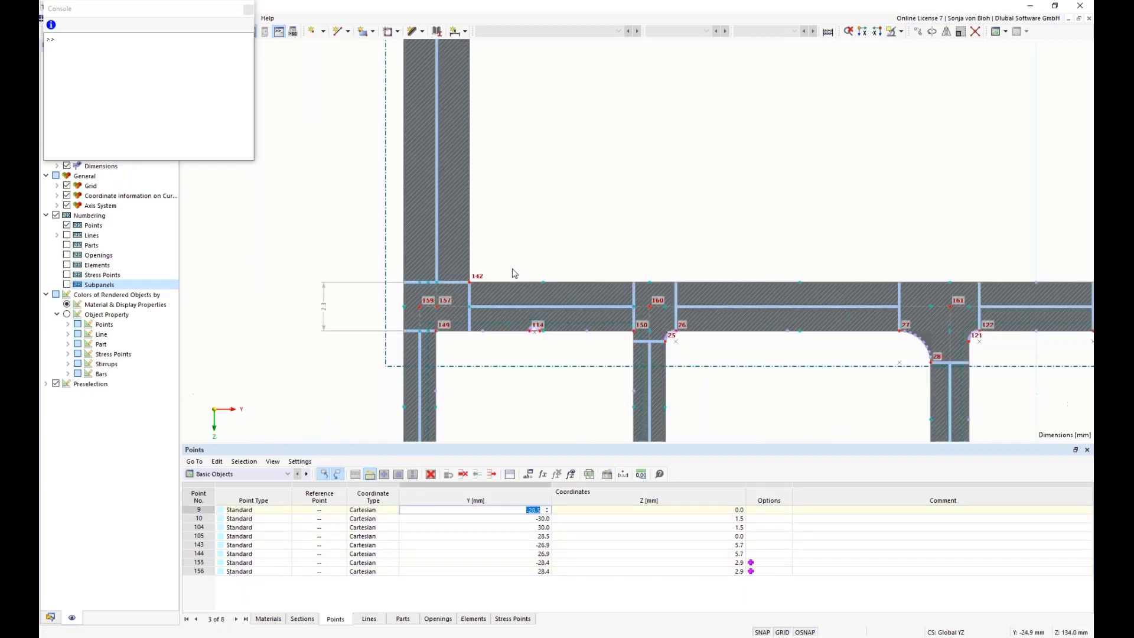
scroll(554, 179, up, 5)
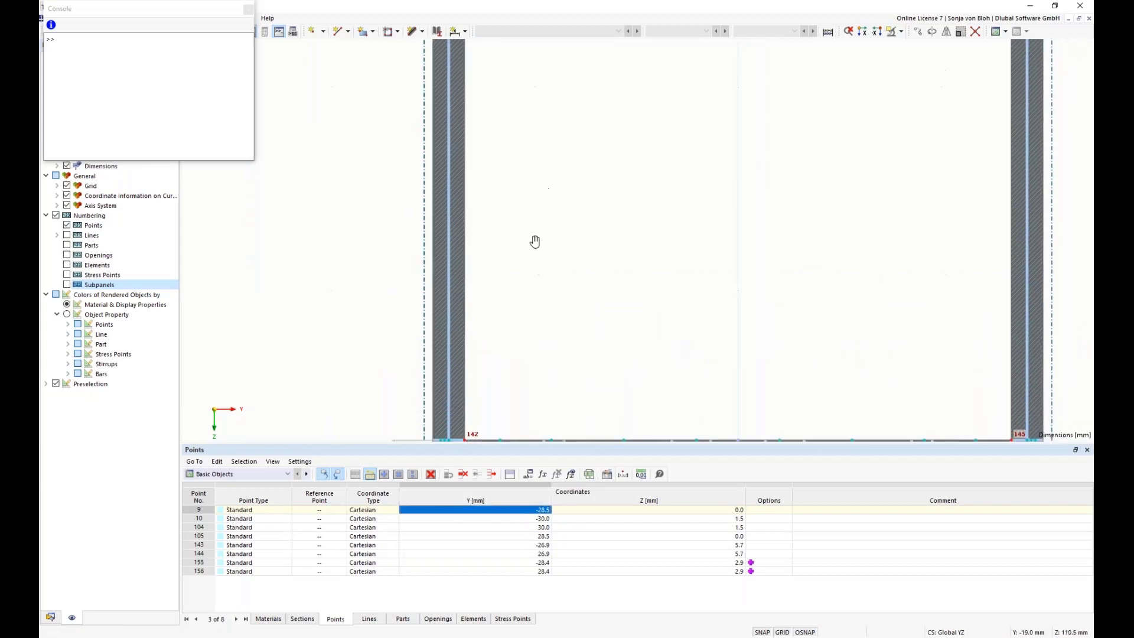
scroll(512, 327, down, 5)
scroll(501, 321, up, 5)
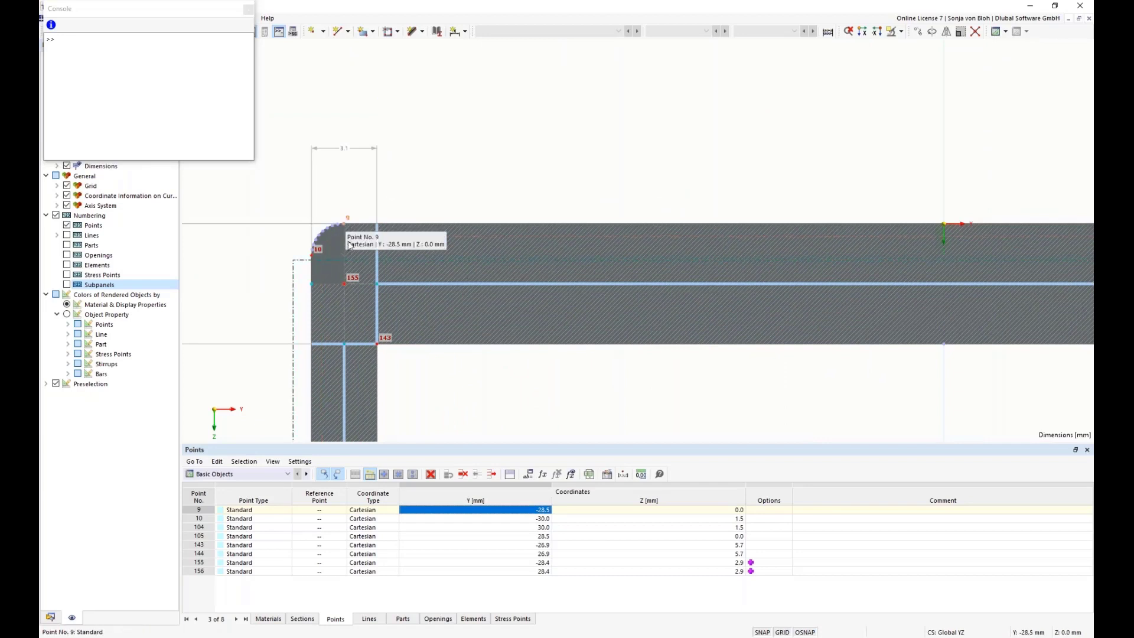
click(502, 511)
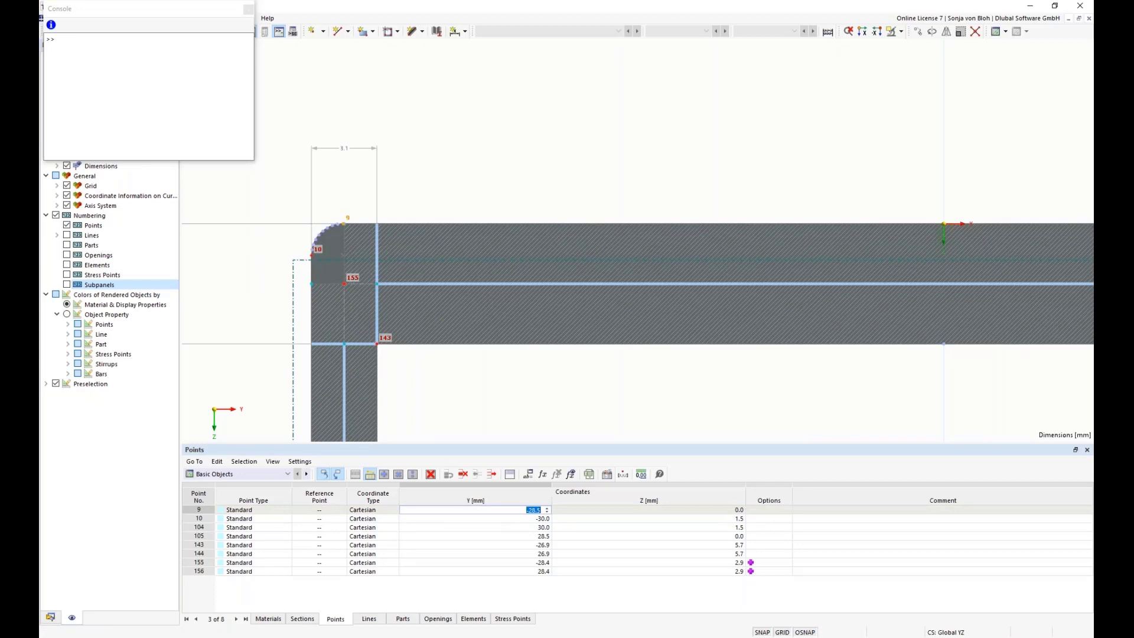
text(=points[10].coordinate_1+)
text(r1)
key(Tab)
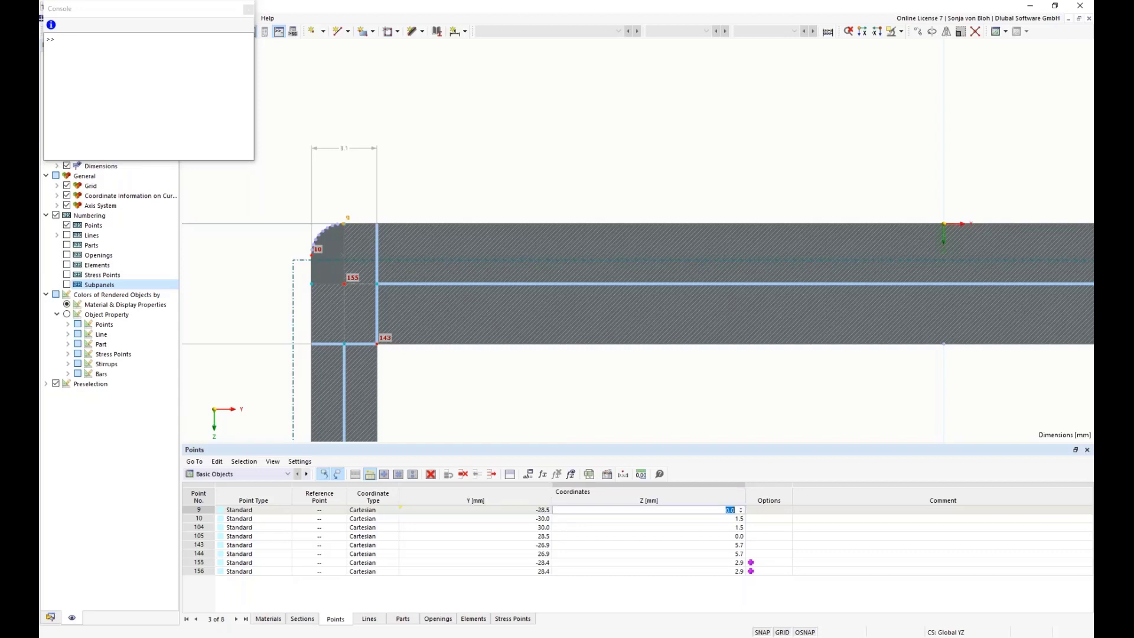
click(572, 477)
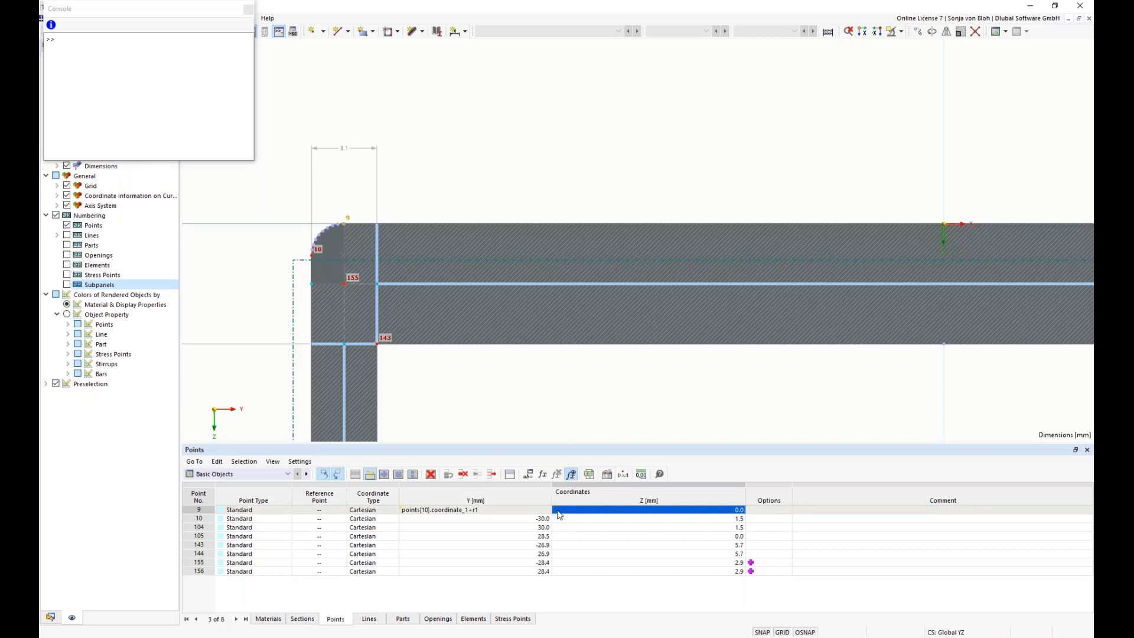
Set point 9's Z coordinate to the formula points[157].coordinate_2-H1-tf1/2.
click(543, 475)
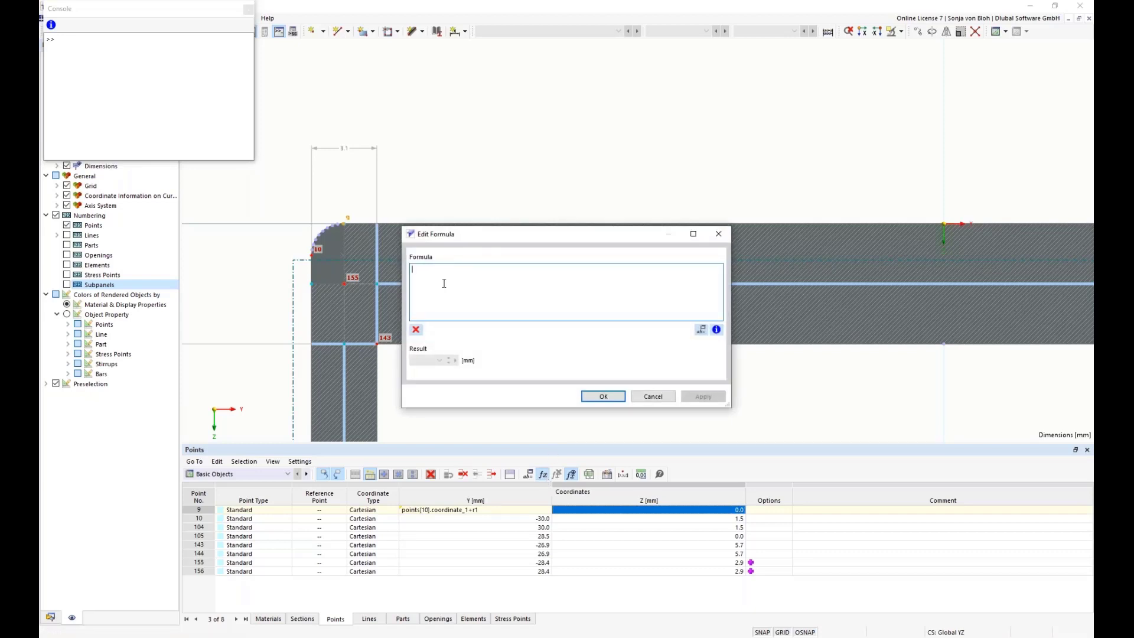
text(points)
text([)
text(157].)
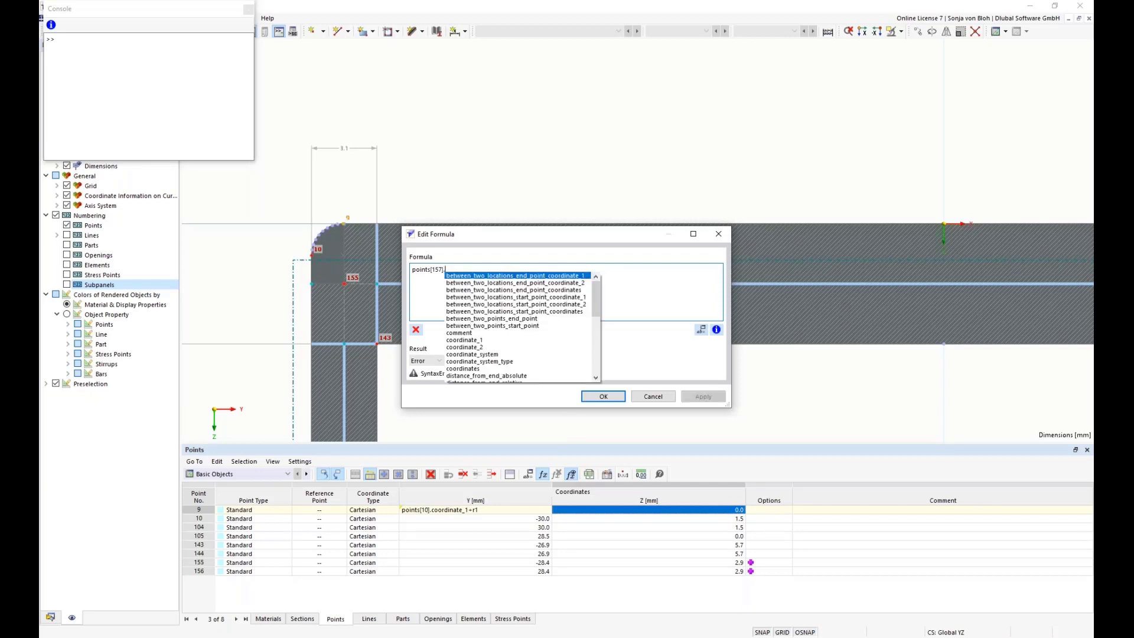
double_click(472, 348)
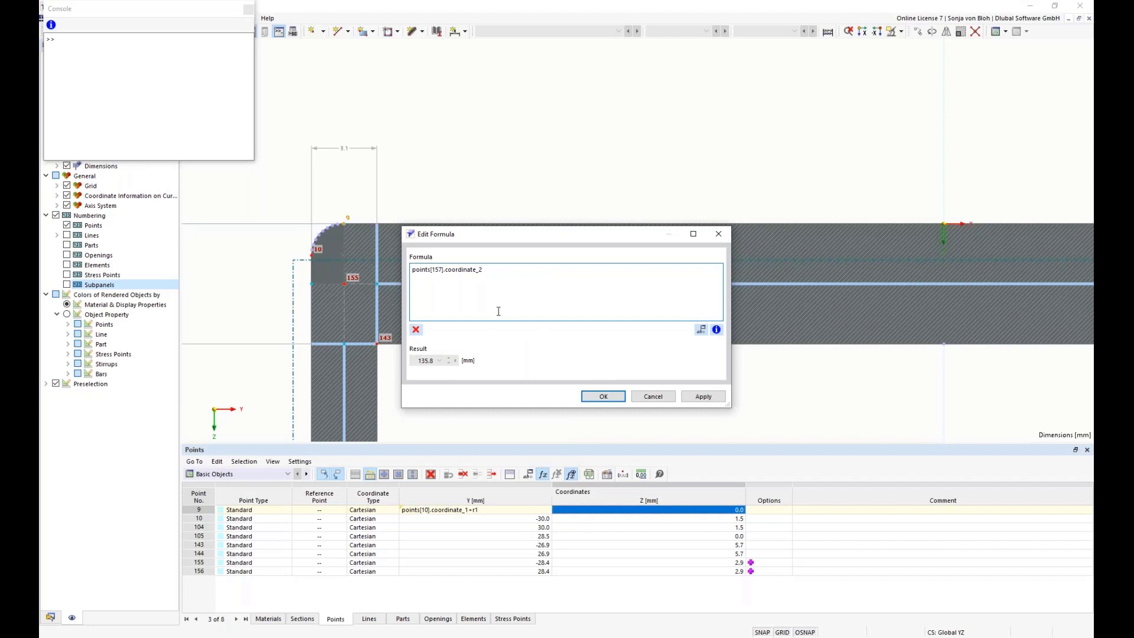
text(-H1-tf1/2)
click(610, 400)
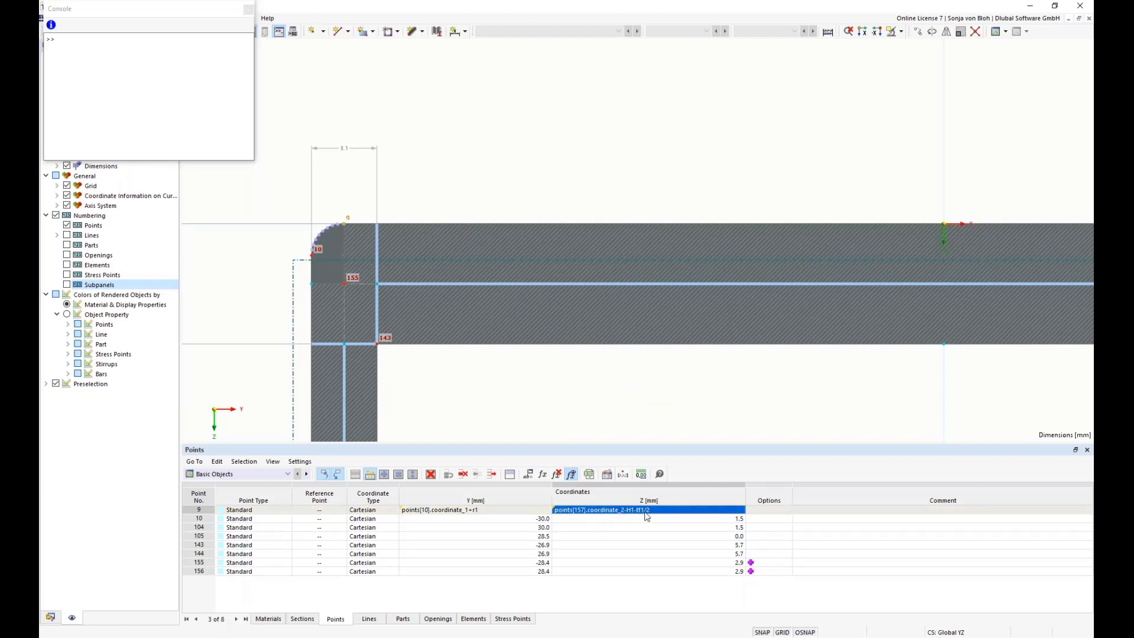
Copy the full formula text of point 9's Z coordinate and leave the formula unchanged.
click(542, 474)
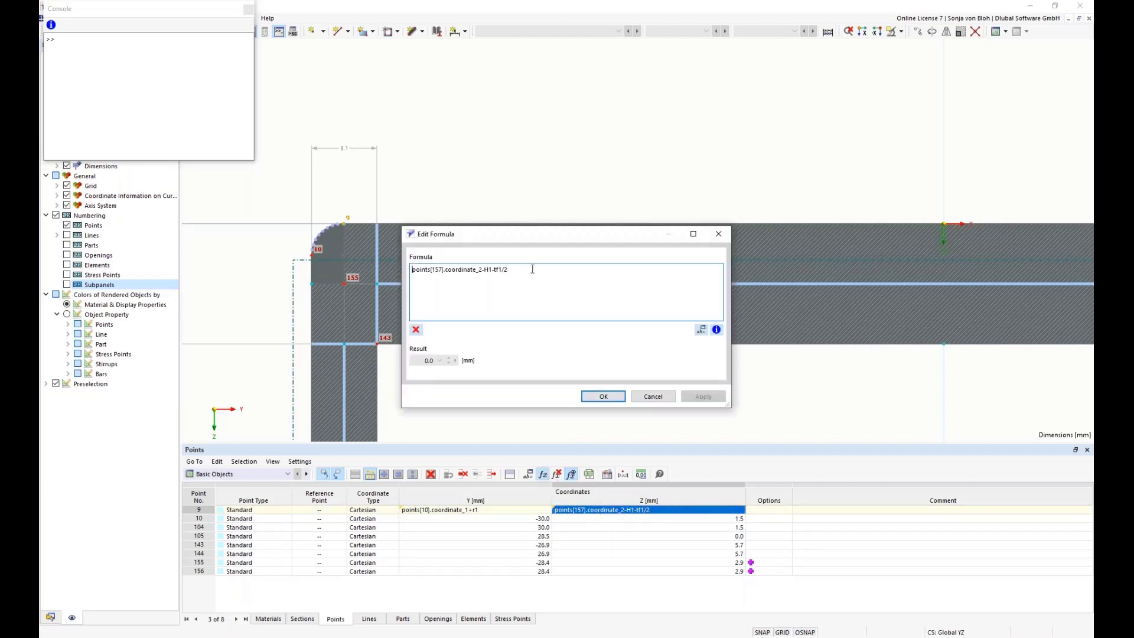
drag(533, 269, 433, 260)
key(ctrl+c)
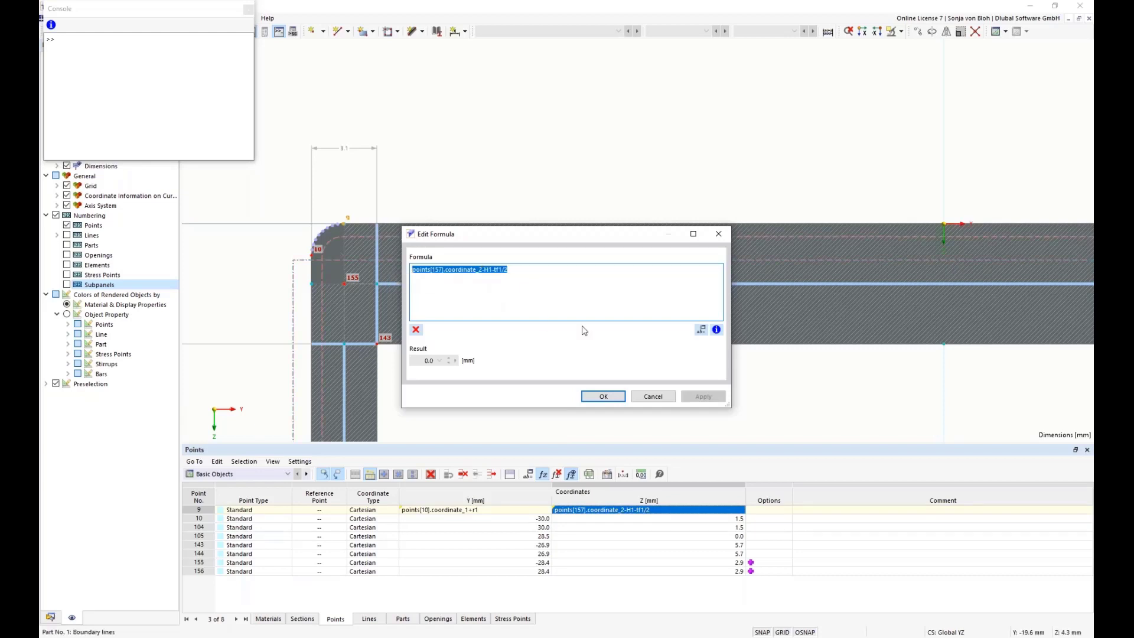
click(723, 236)
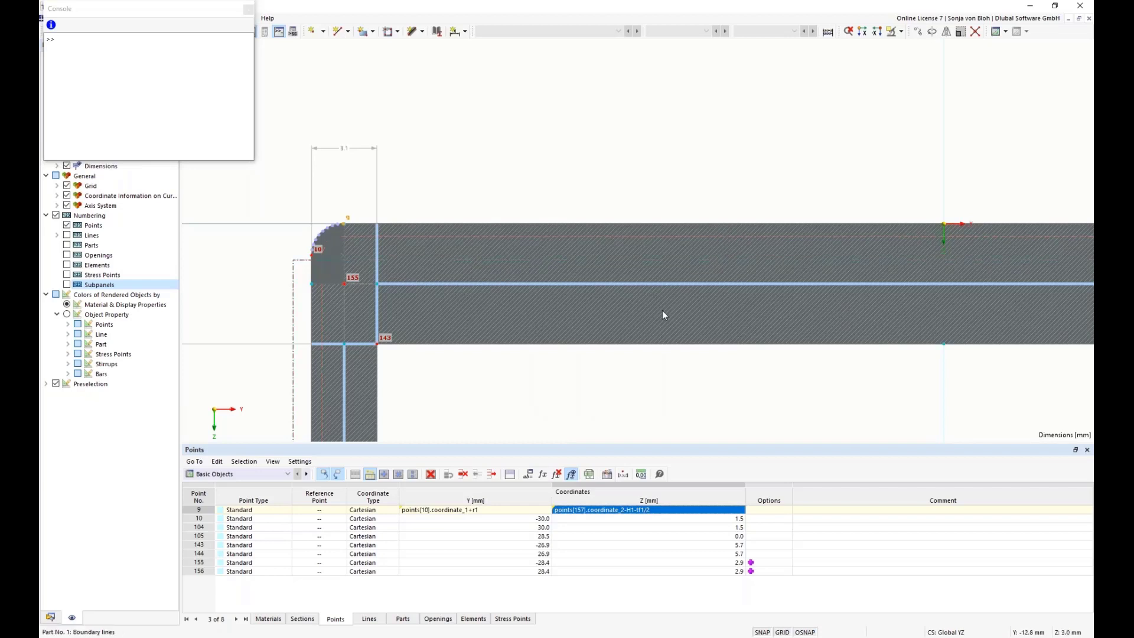
Set point 10's Z coordinate to the formula points[157].coordinate_2-H1-tf1/2+r1, reusing the copied formula text.
click(563, 519)
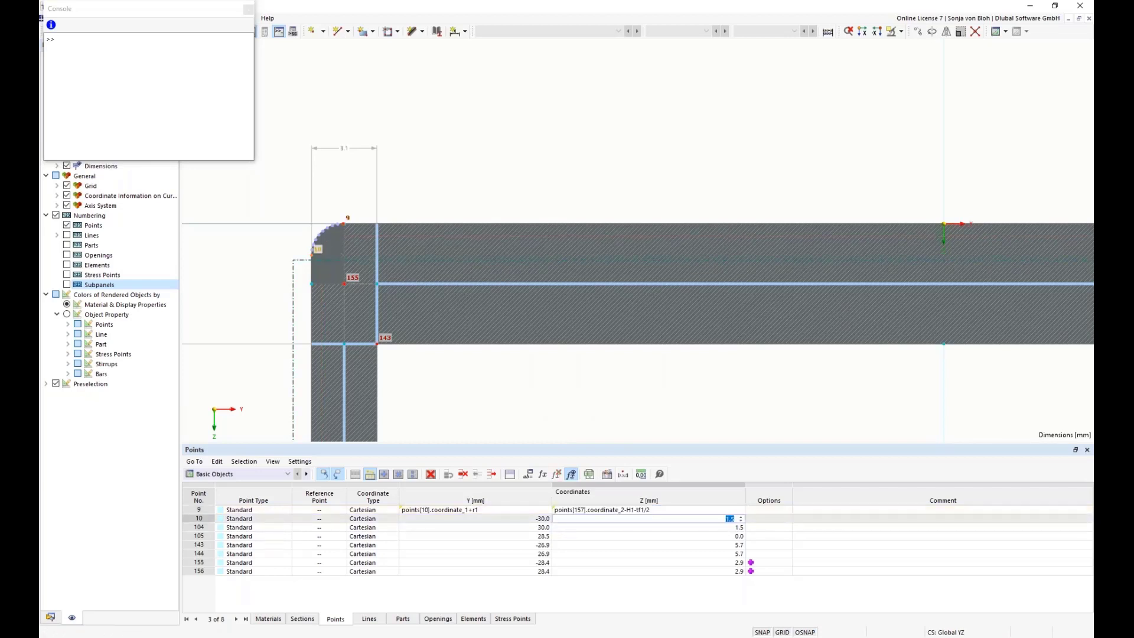
click(544, 475)
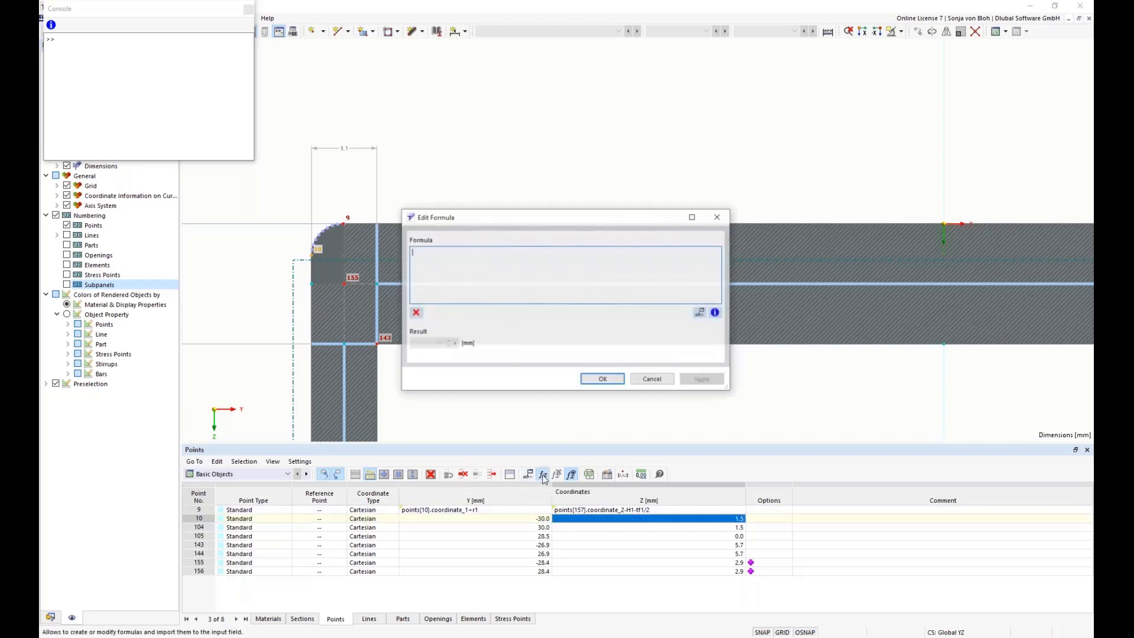
key(ctrl+v)
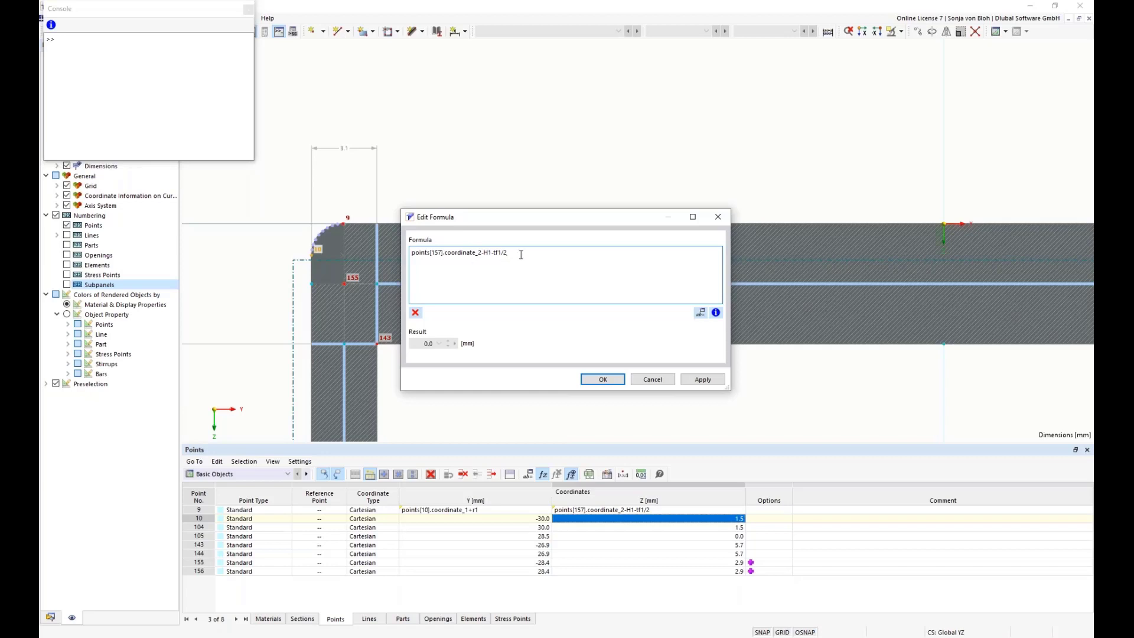
text(+)
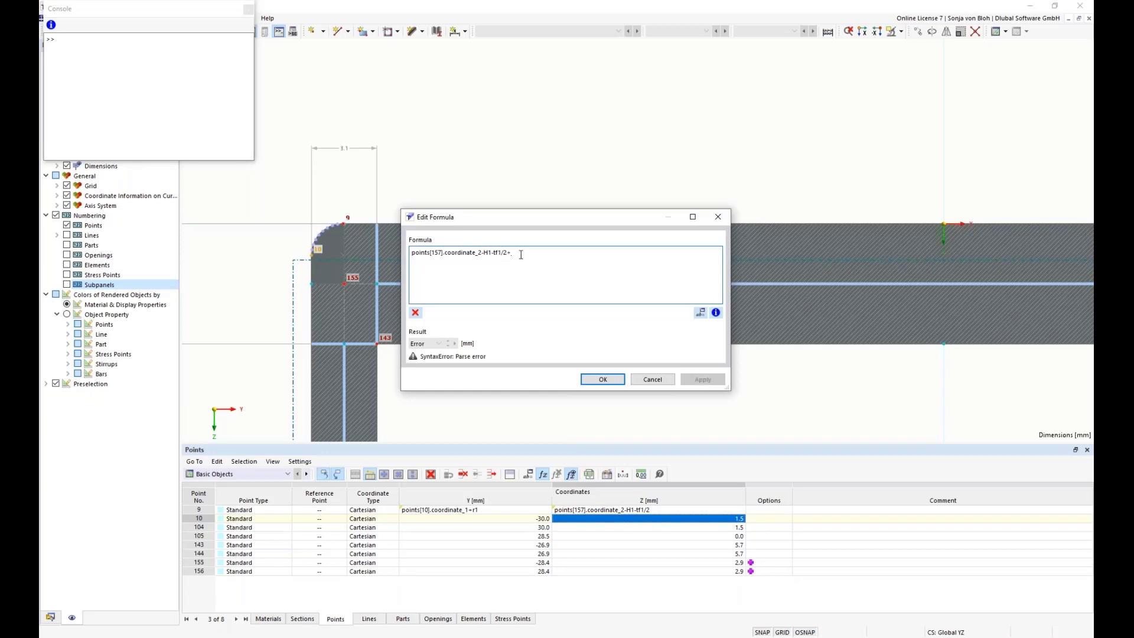
text(r1)
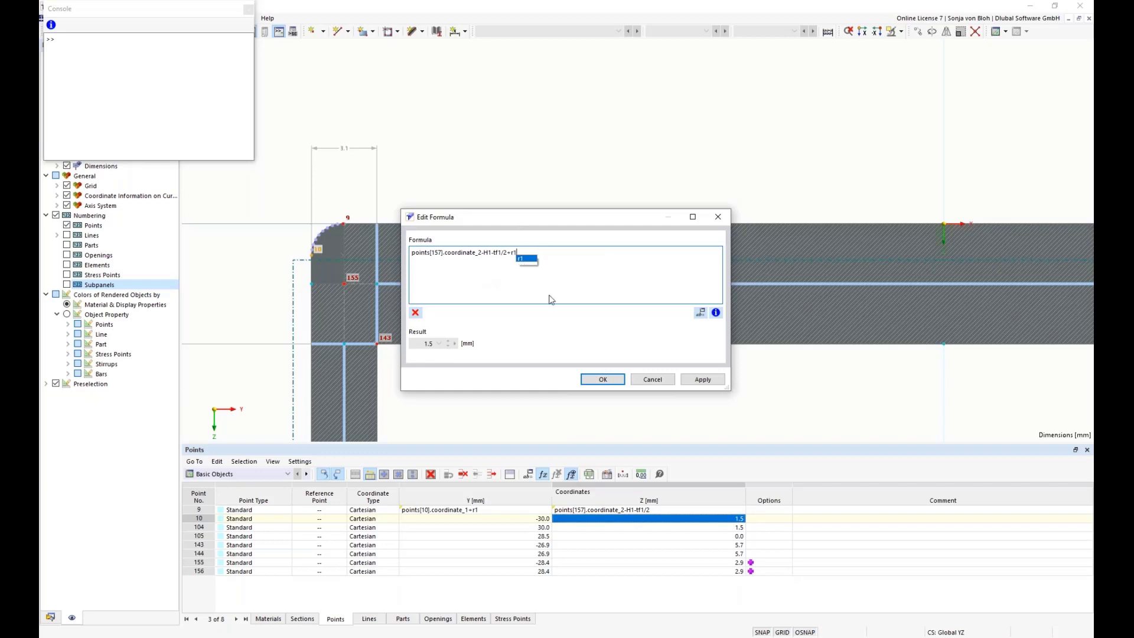
click(560, 276)
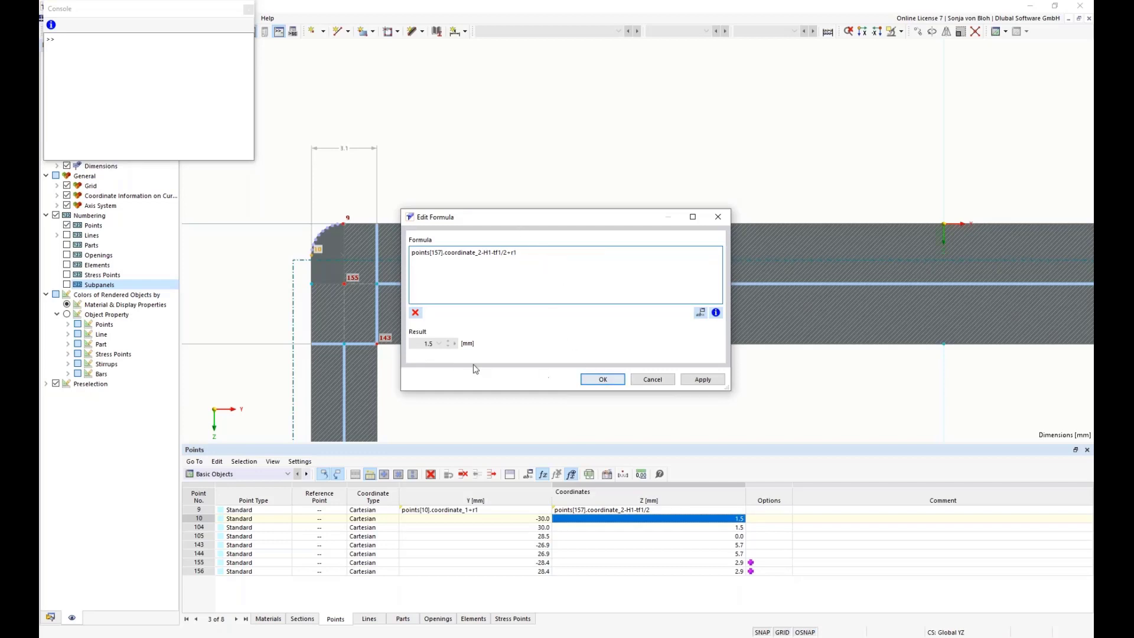
click(602, 379)
Set point 104's Z coordinate to the formula points[157].coordinate_2-H1-tf1/2+r1.
key(Down)
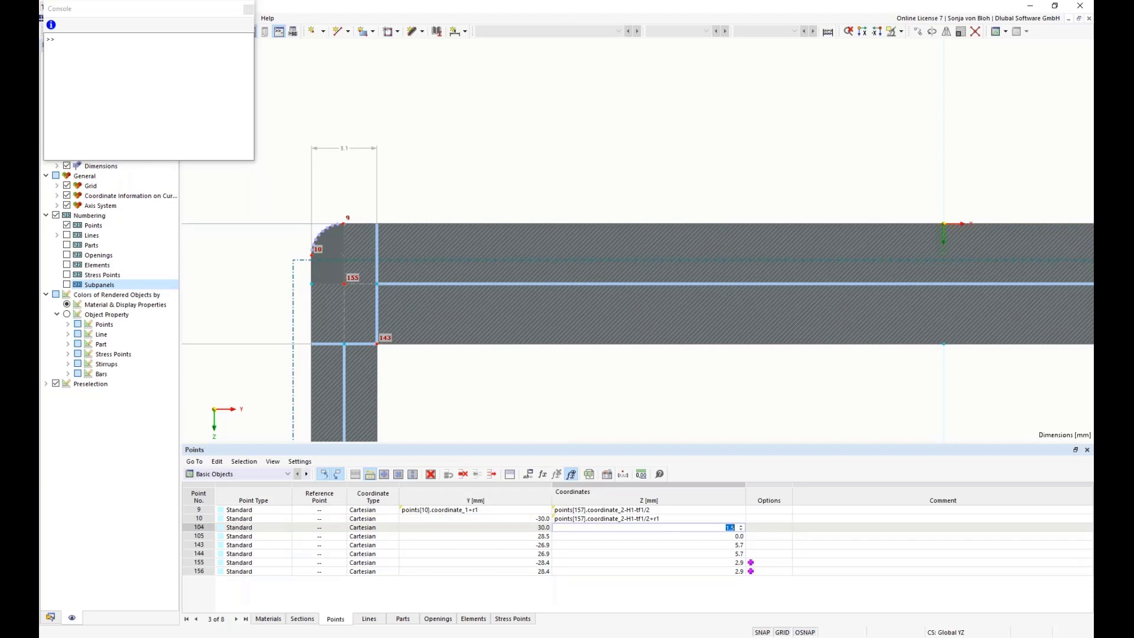
scroll(537, 349, down, 3)
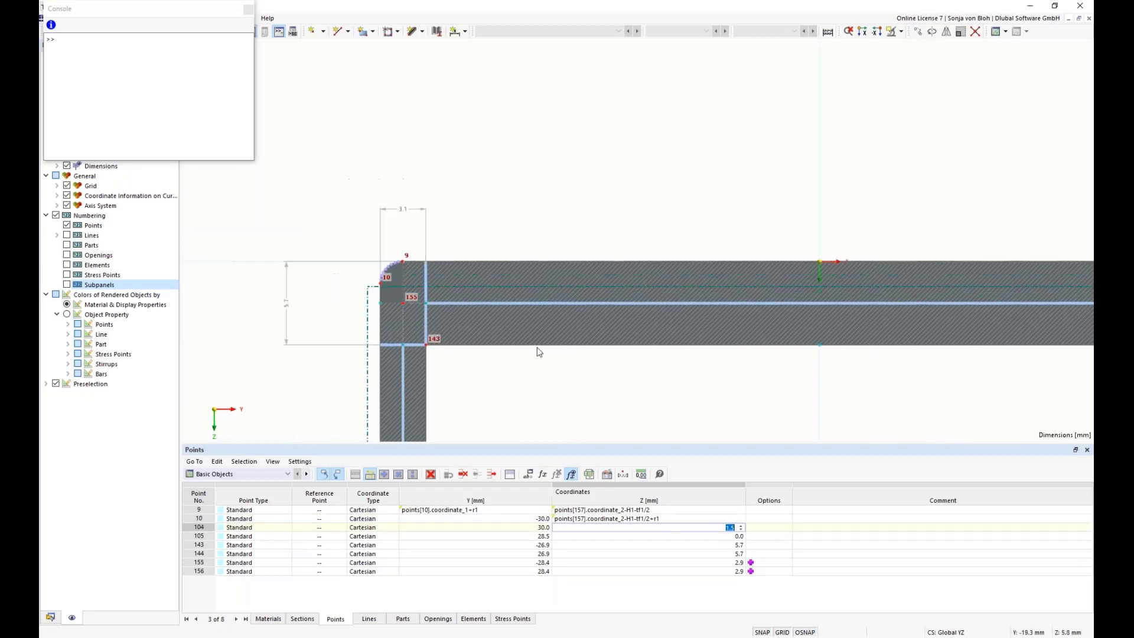
middle_drag(707, 377, 600, 360)
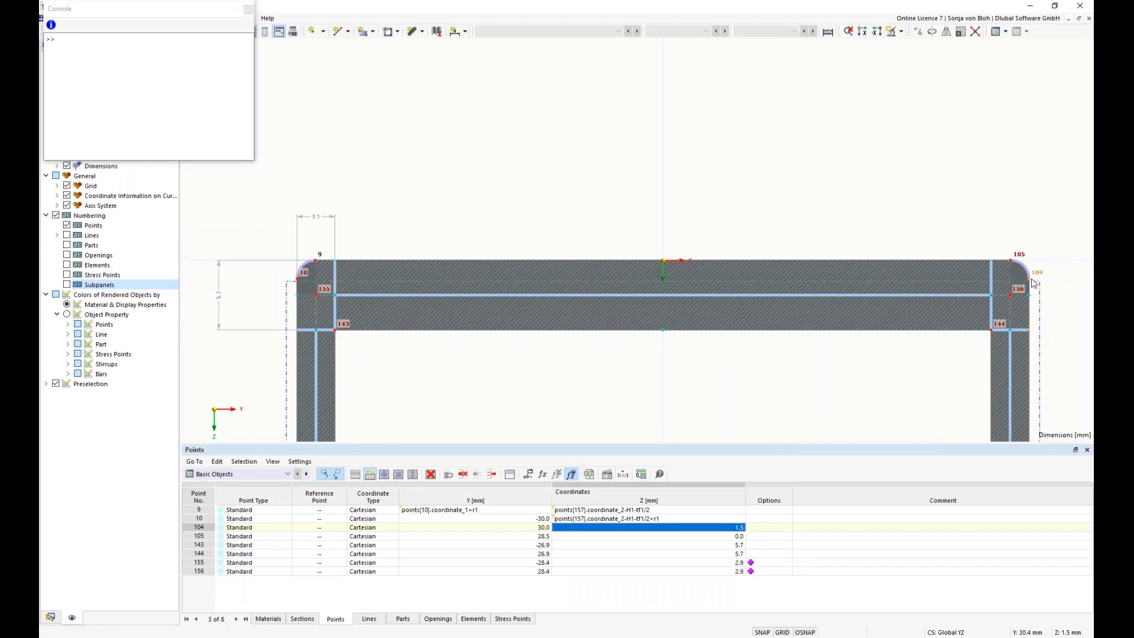
mouse_move(1032, 283)
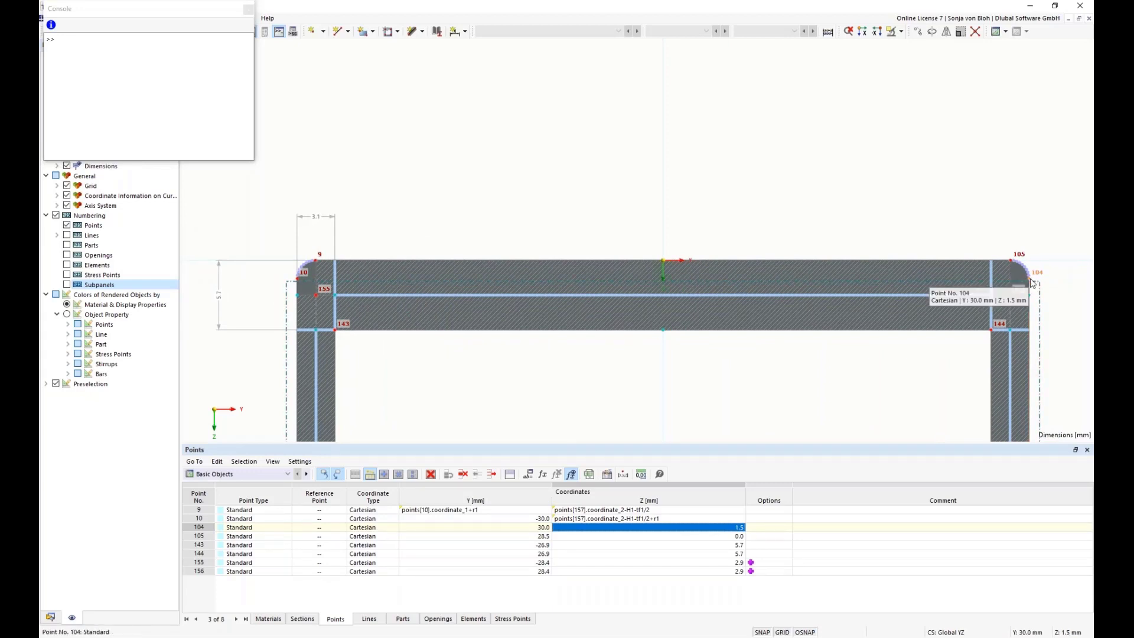
click(543, 474)
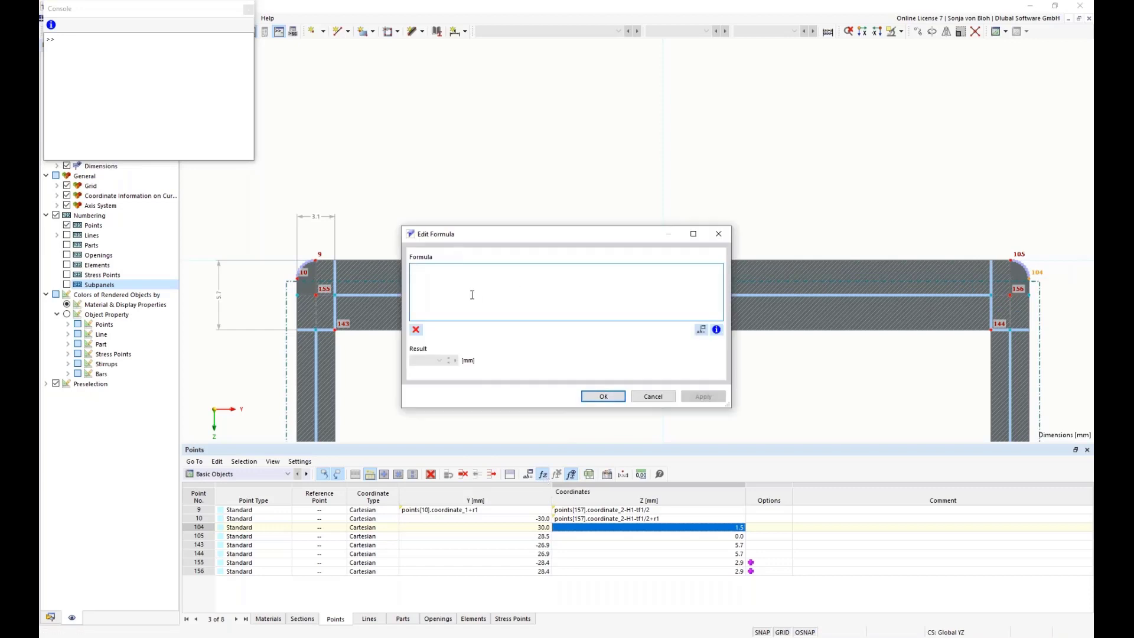
key(ctrl+v)
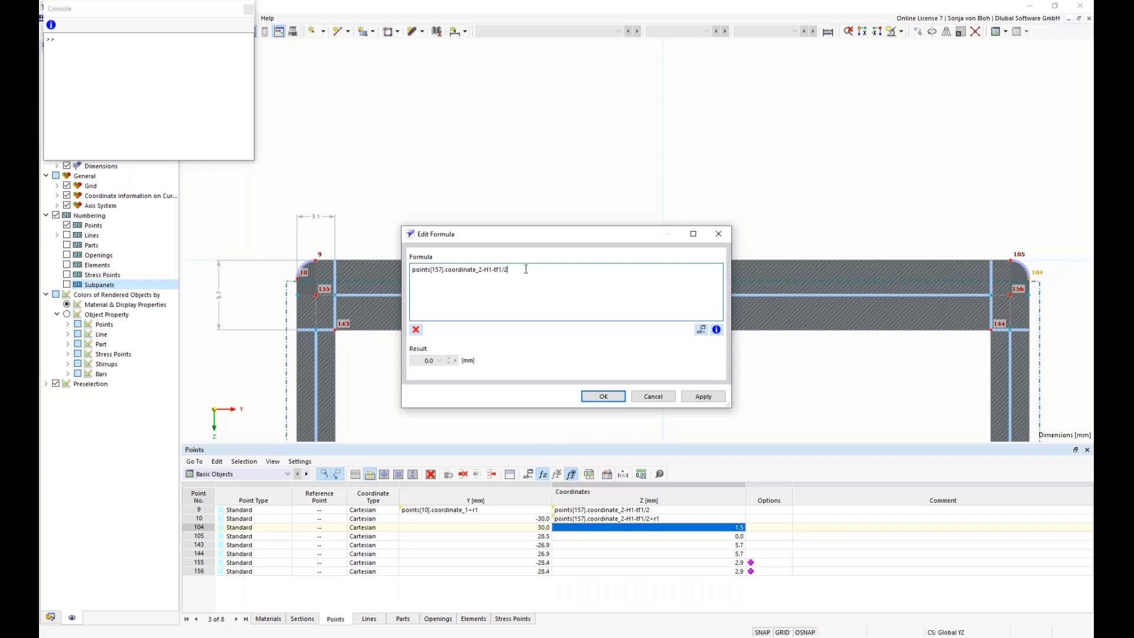
text(+r1)
click(594, 399)
click(602, 396)
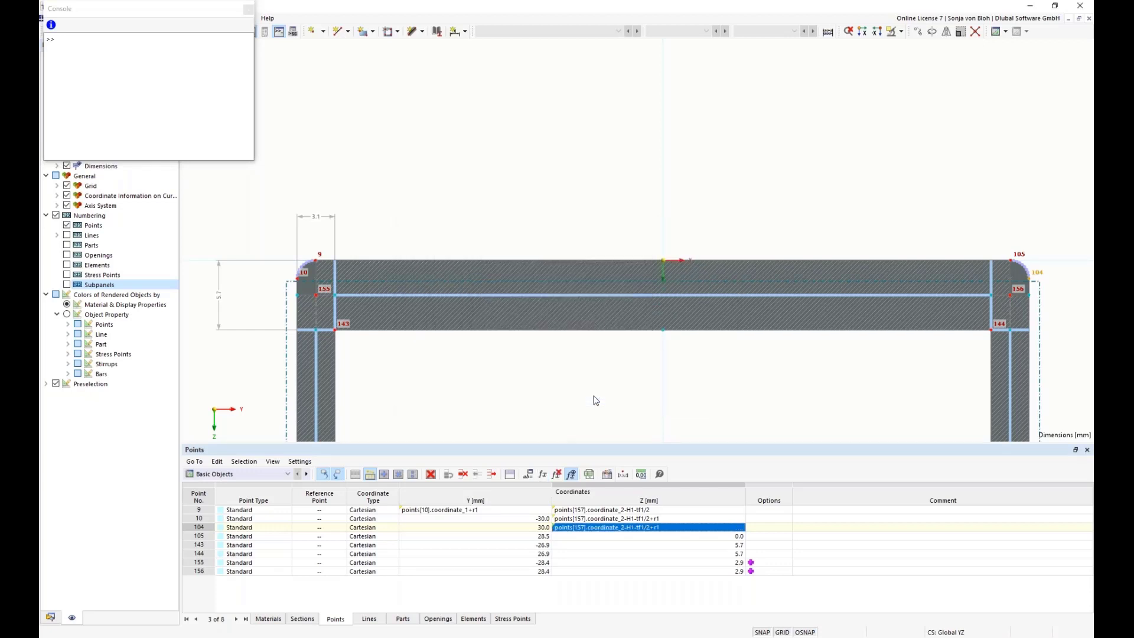
Set point 105's Y coordinate to the formula points[104].coordinate_1-r1 by adapting the copied formula.
double_click(430, 537)
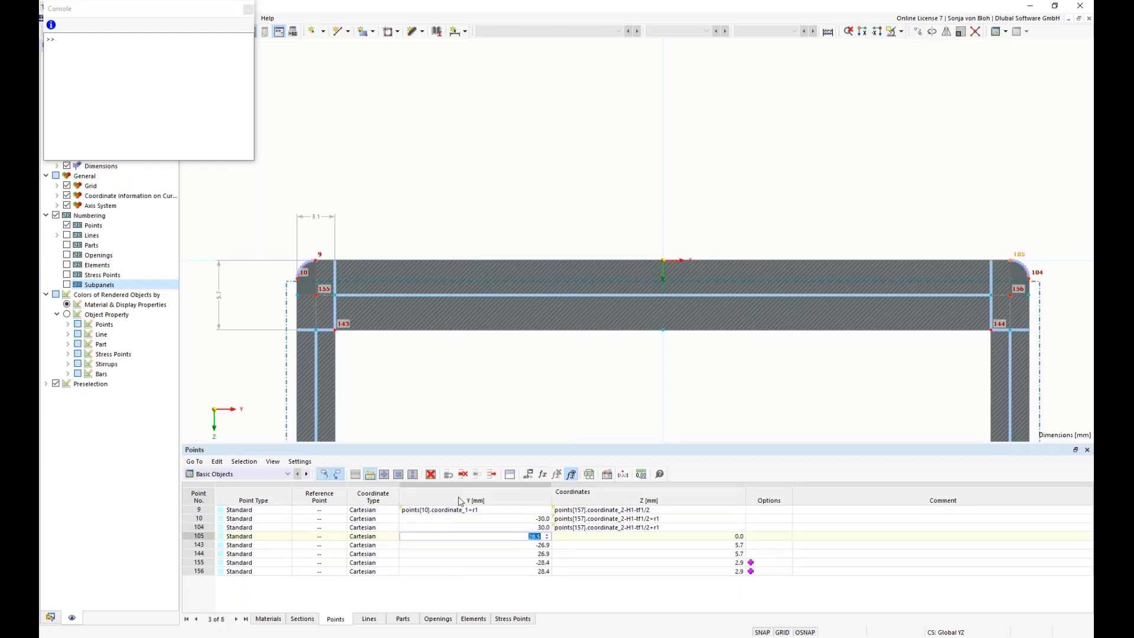
click(543, 475)
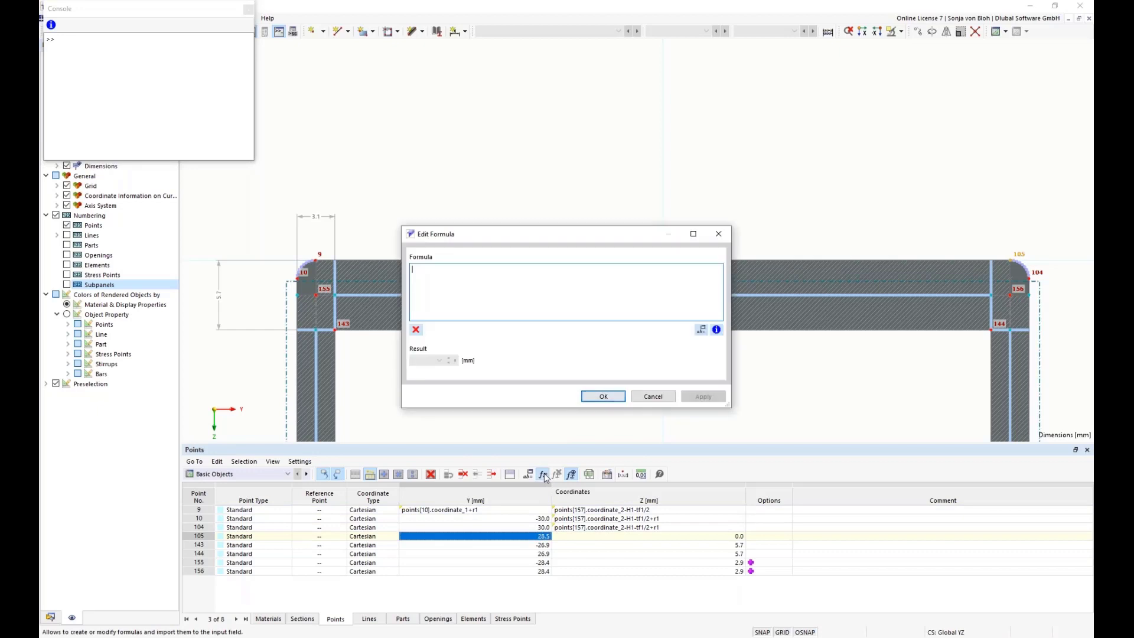
text(points[157].coordinate_2-H1-tf1/2)
click(442, 270)
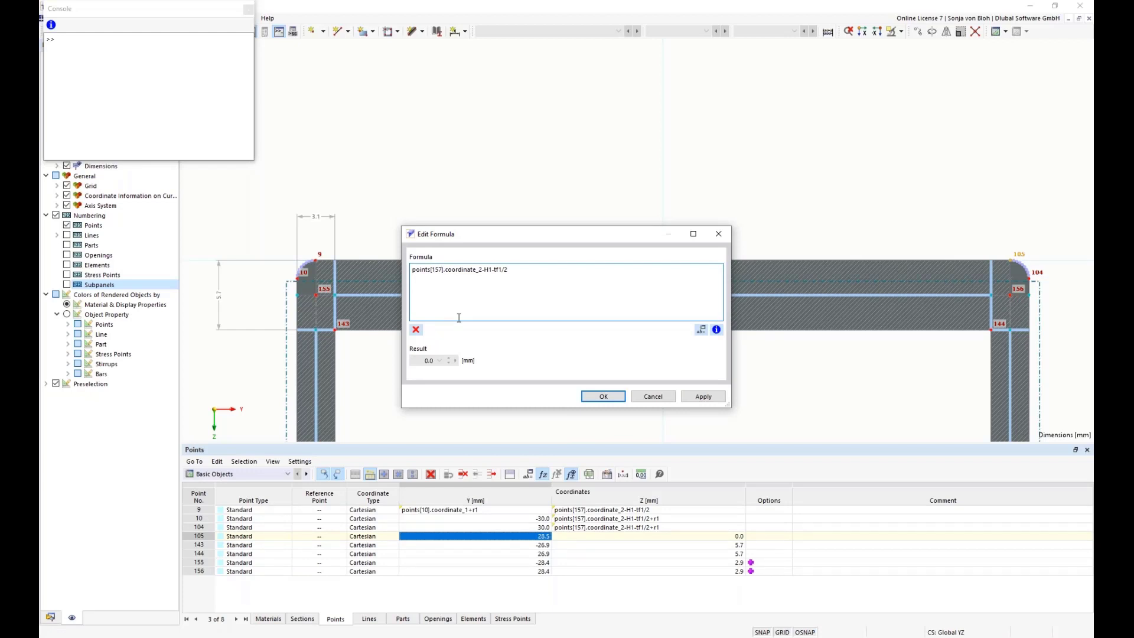
key(BackSpace)
key(BackSpace)
key(BackSpace)
text(104)
key(BackSpace)
text(1)
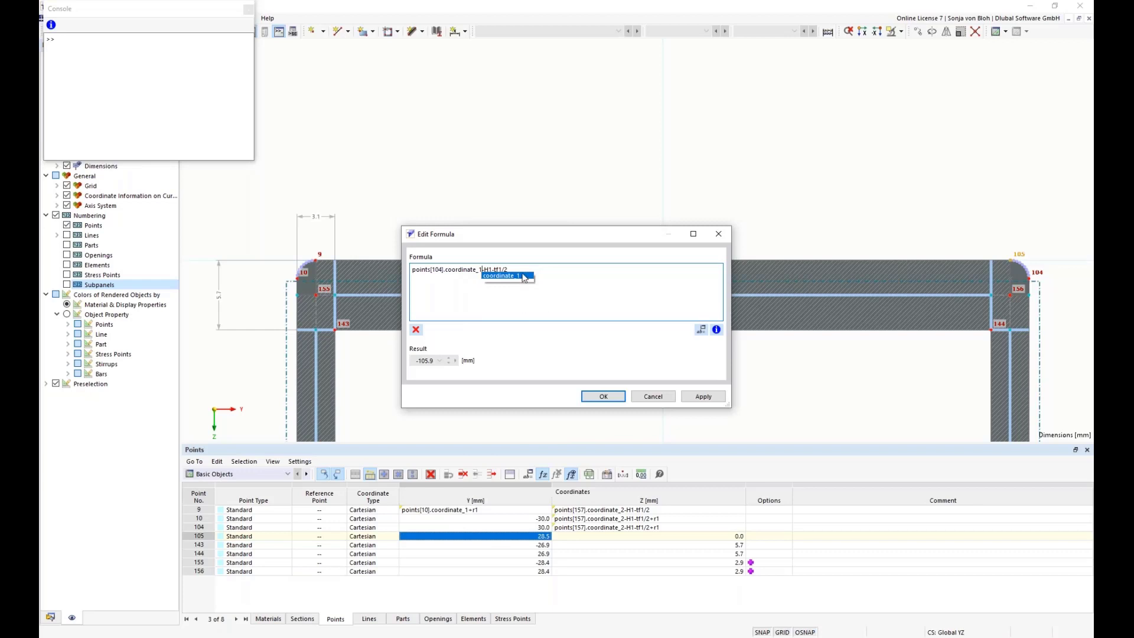
click(512, 269)
key(BackSpace)
key(BackSpace)
key(BackSpace)
key(BackSpace)
key(BackSpace)
key(BackSpace)
key(BackSpace)
key(BackSpace)
text(r1)
click(603, 396)
Set point 105's Z coordinate to the copied formula points[157].coordinate_2-H1-tf1/2.
click(656, 536)
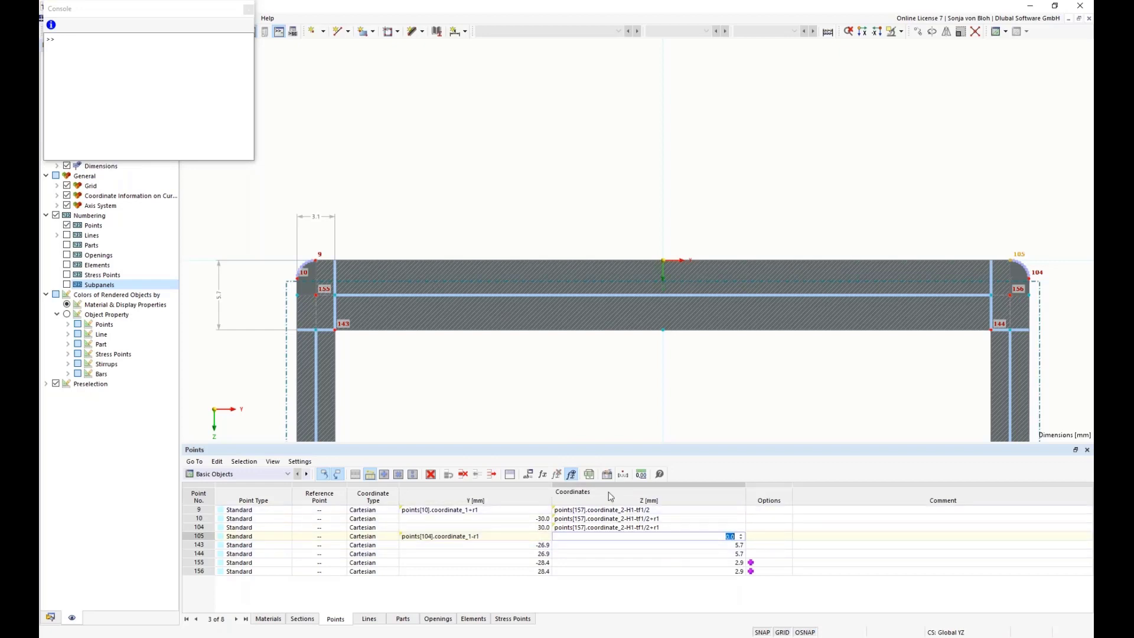
click(545, 475)
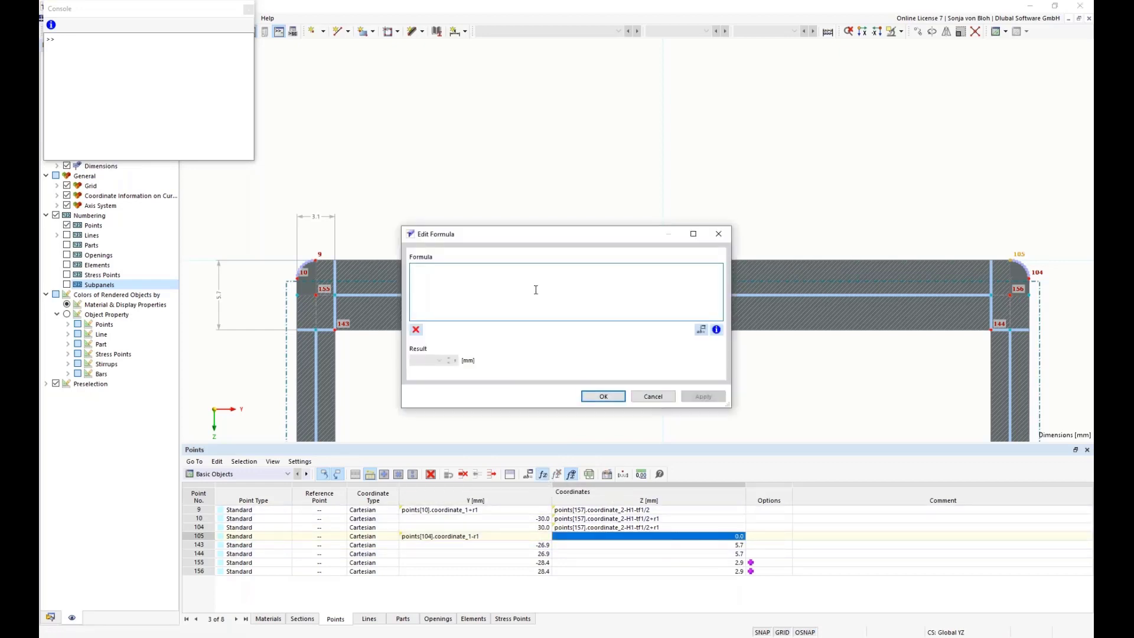
text(points[157].coordinate_2-H1-tf1/2)
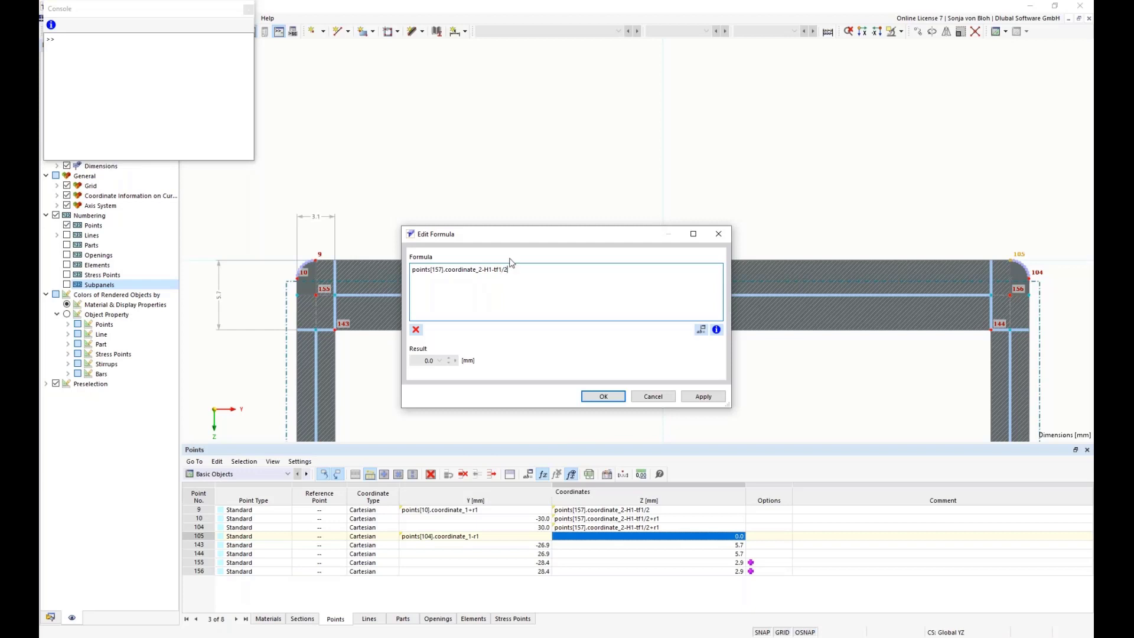
click(600, 395)
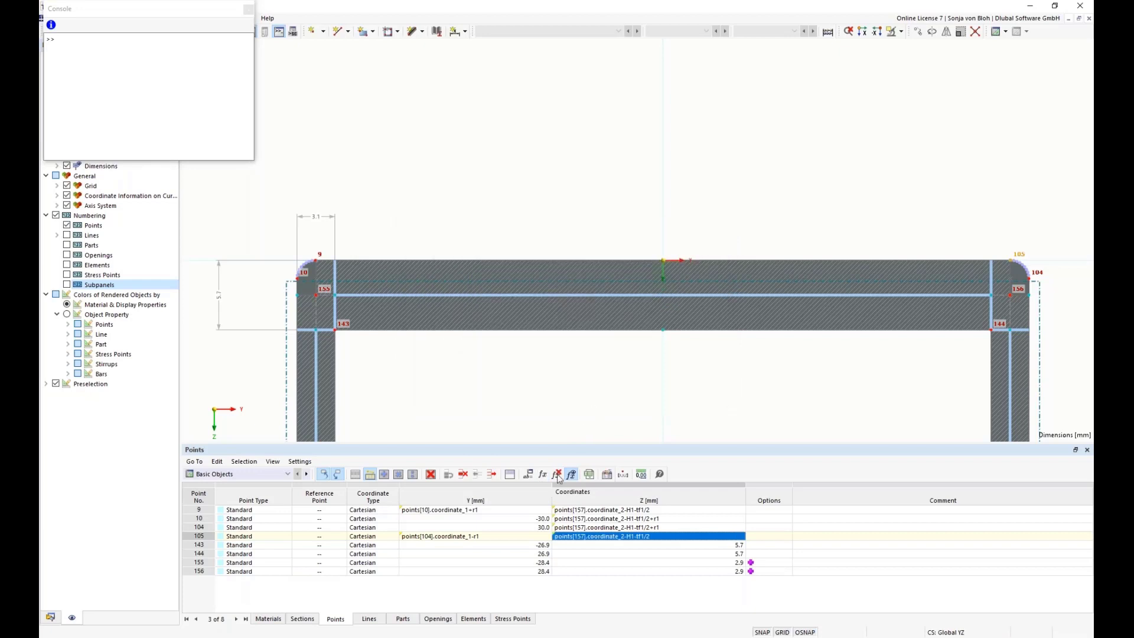
Set point 143's Z coordinate to the formula points[157].coordinate_2-H1+tf1/2.
click(573, 545)
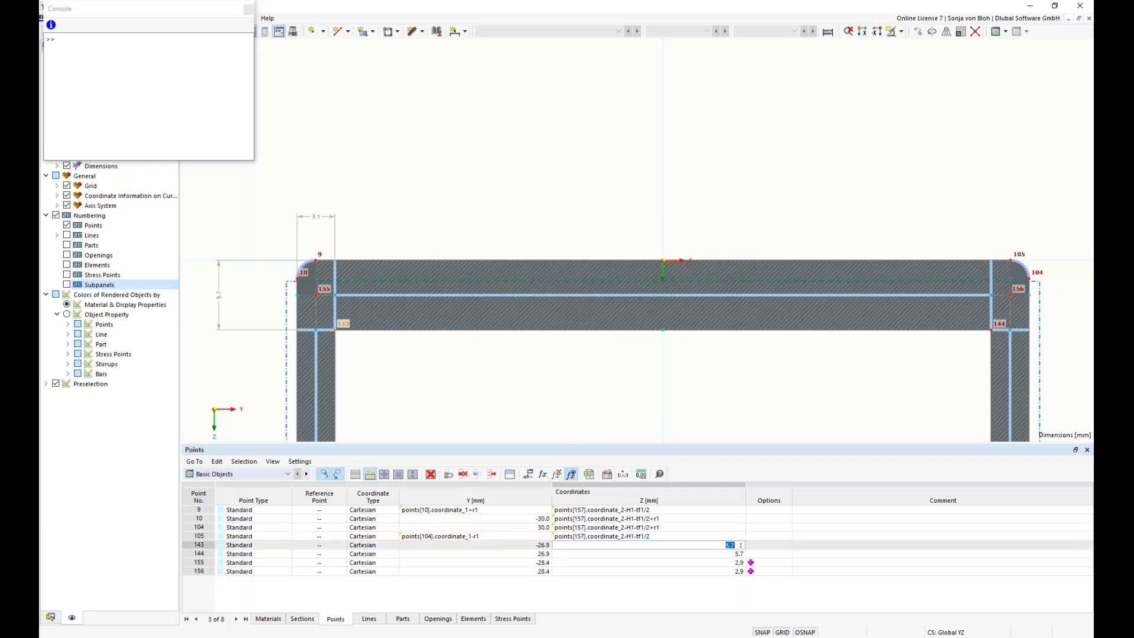
click(543, 474)
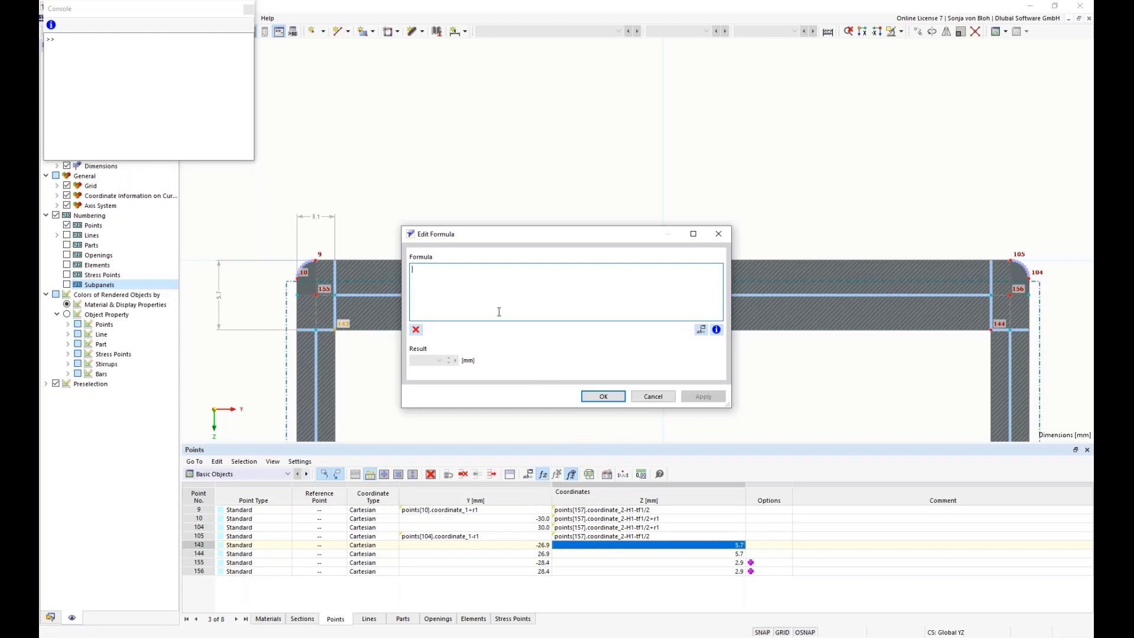
text(points[157].coordinate_2-H1-tf1/2)
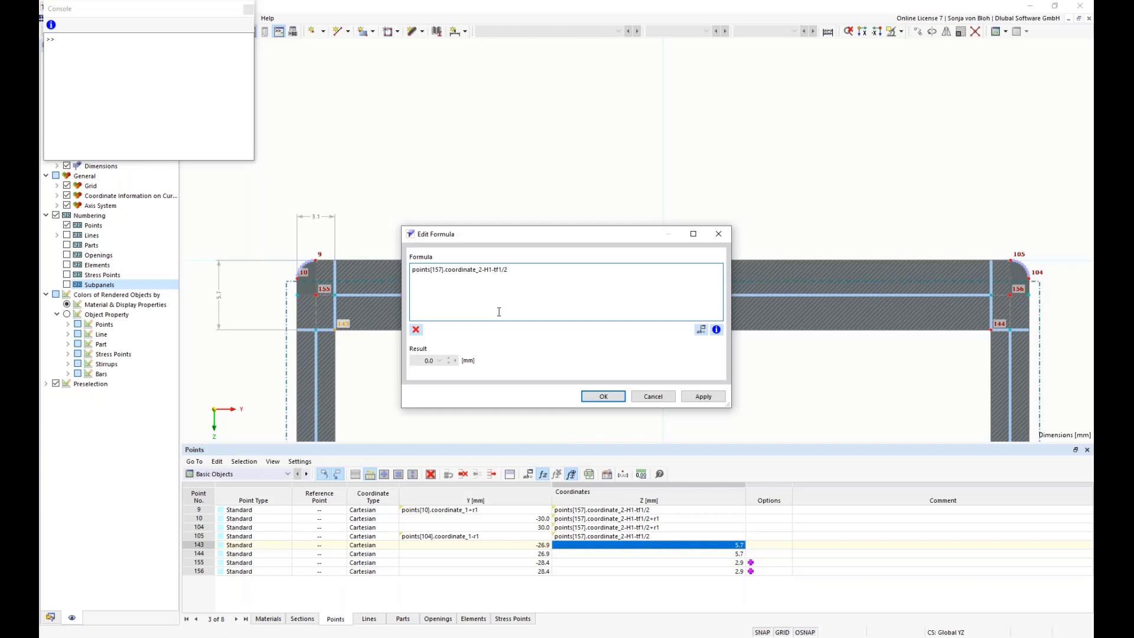
click(494, 269)
key(BackSpace)
text(+)
click(602, 395)
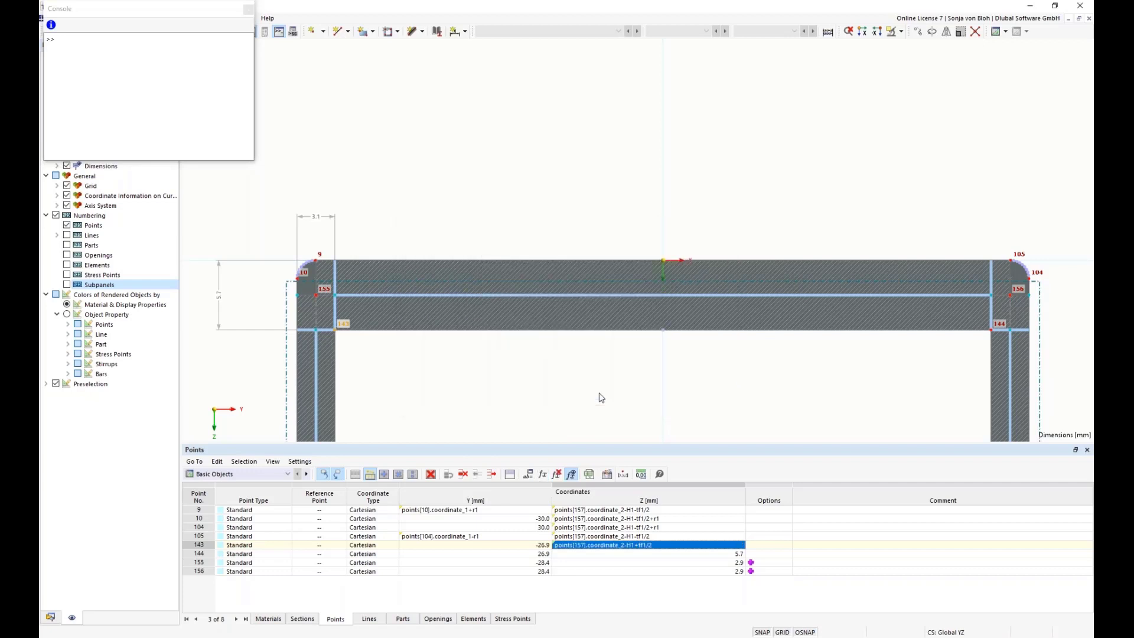
Set point 144's Z coordinate to the formula points[157].coordinate_2-H1+tf1/2.
click(583, 554)
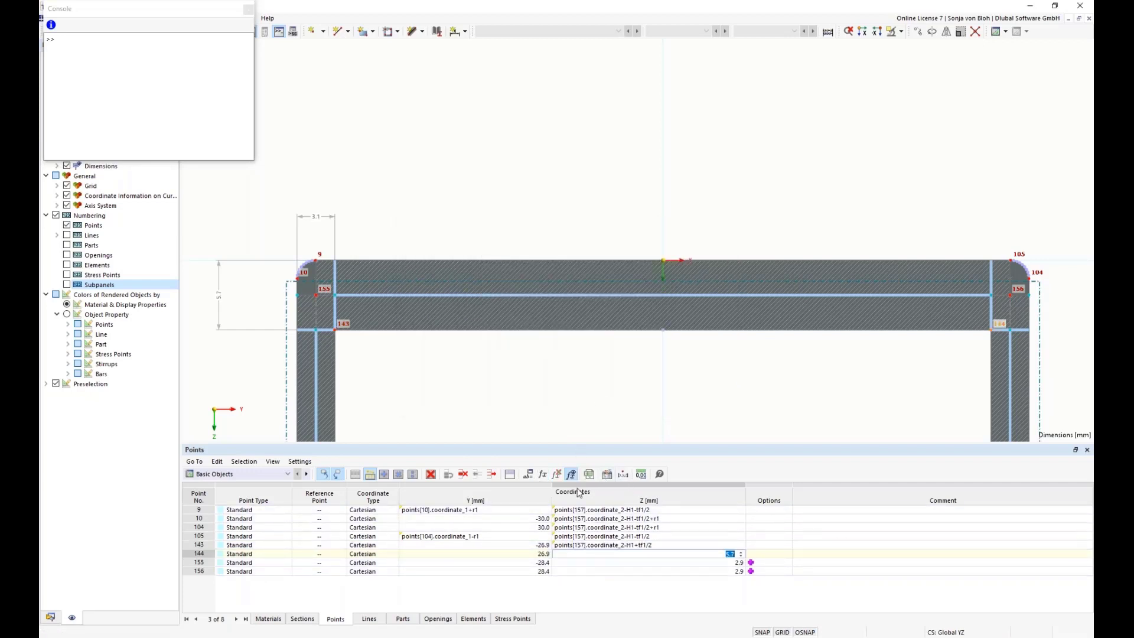
click(542, 474)
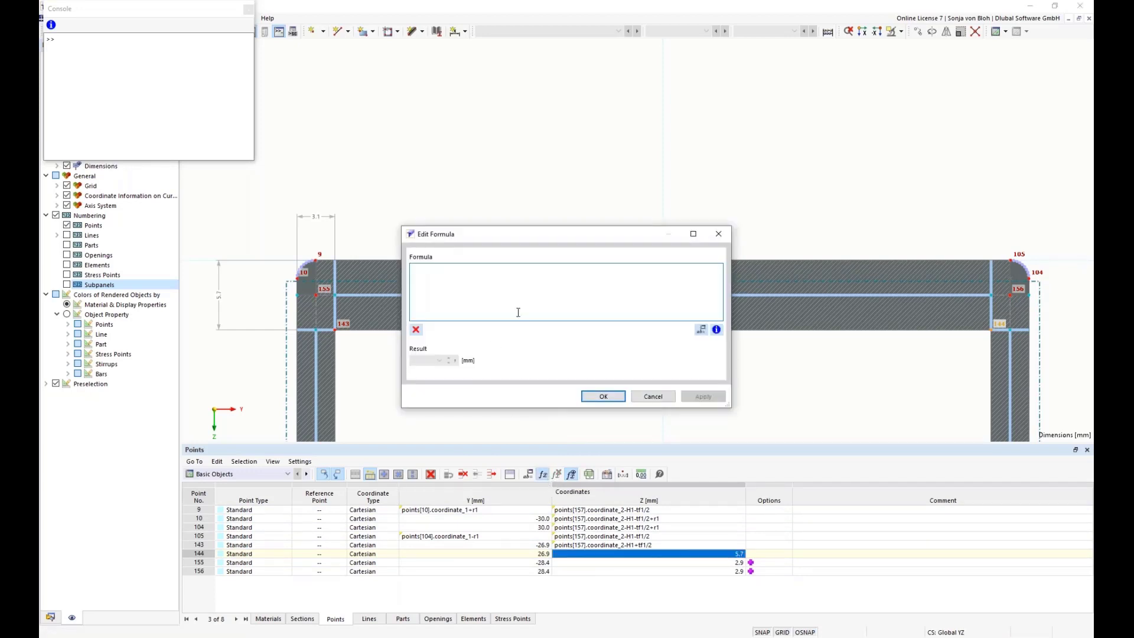
text(points[157].coordinate_2-H1-tf1/2)
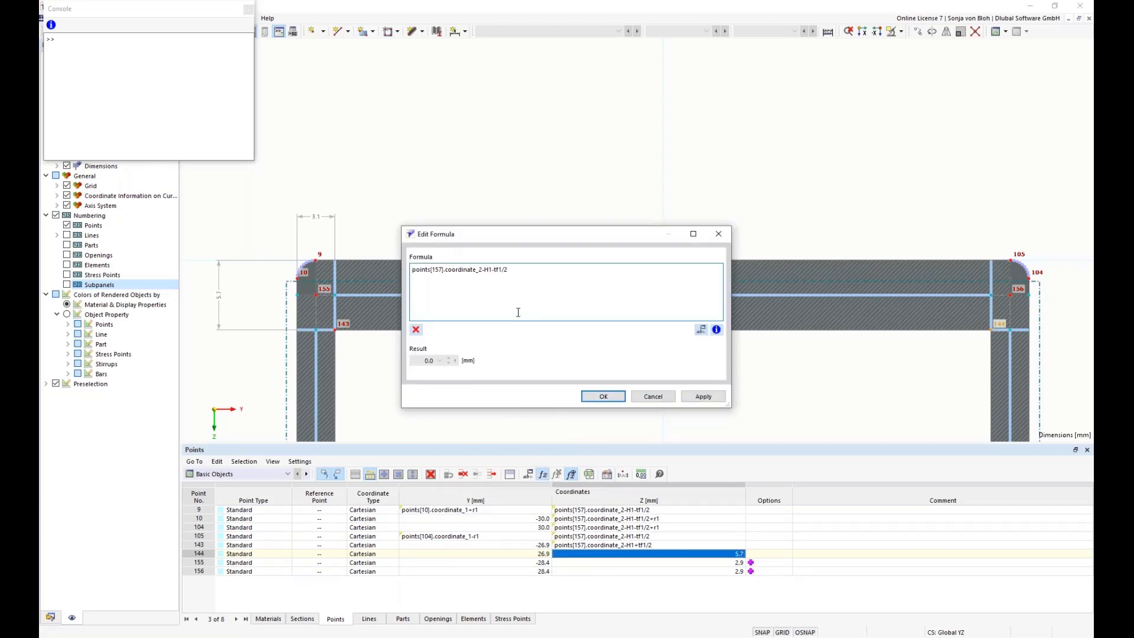
click(493, 270)
key(Delete)
text(+)
click(596, 397)
Set point 155's Z coordinate to the formula points[157].coordinate_2-H1, dropping the flange thickness term from the copied formula.
click(567, 562)
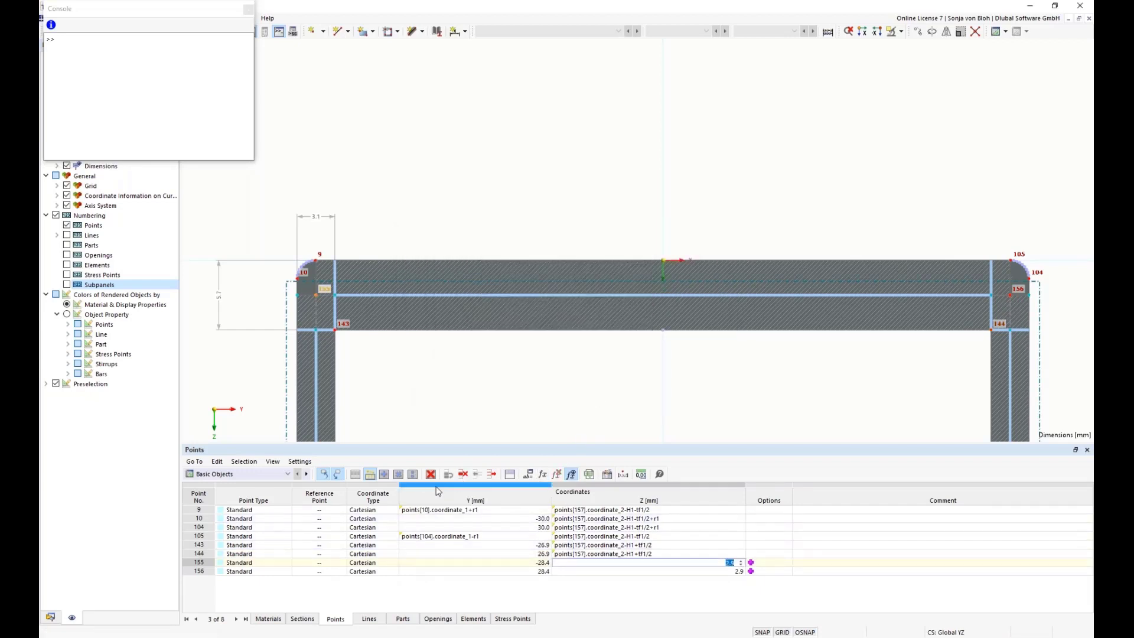
click(543, 475)
text(points[157].coordinate_2-H1-tf1/2)
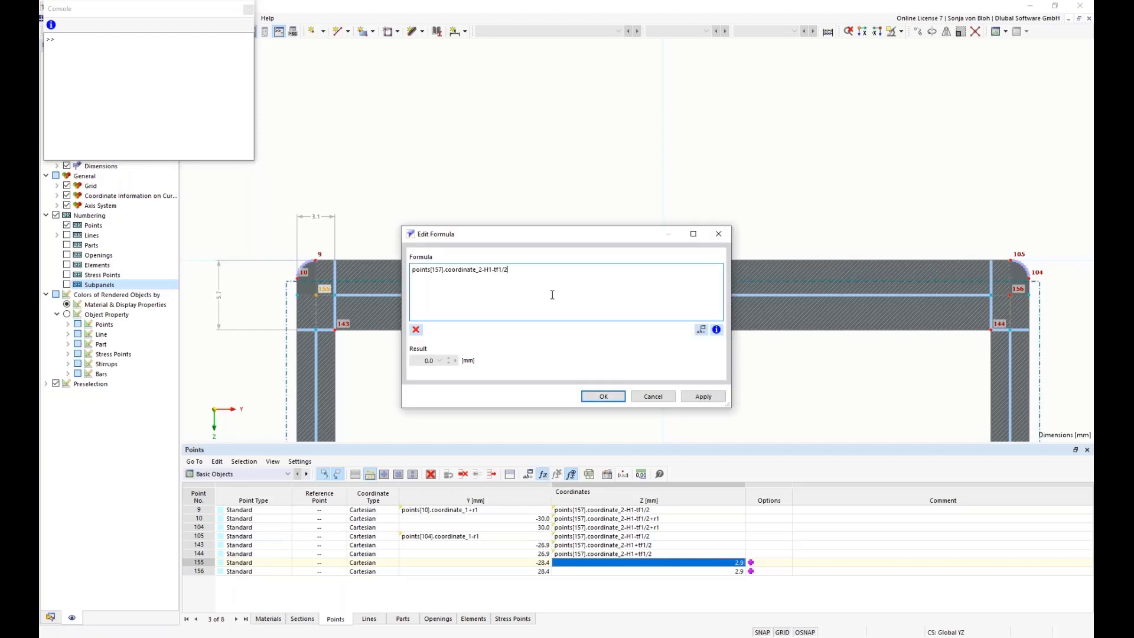
key(BackSpace)
key(BackSpace)
key(BackSpace)
key(BackSpace)
key(BackSpace)
key(BackSpace)
click(595, 396)
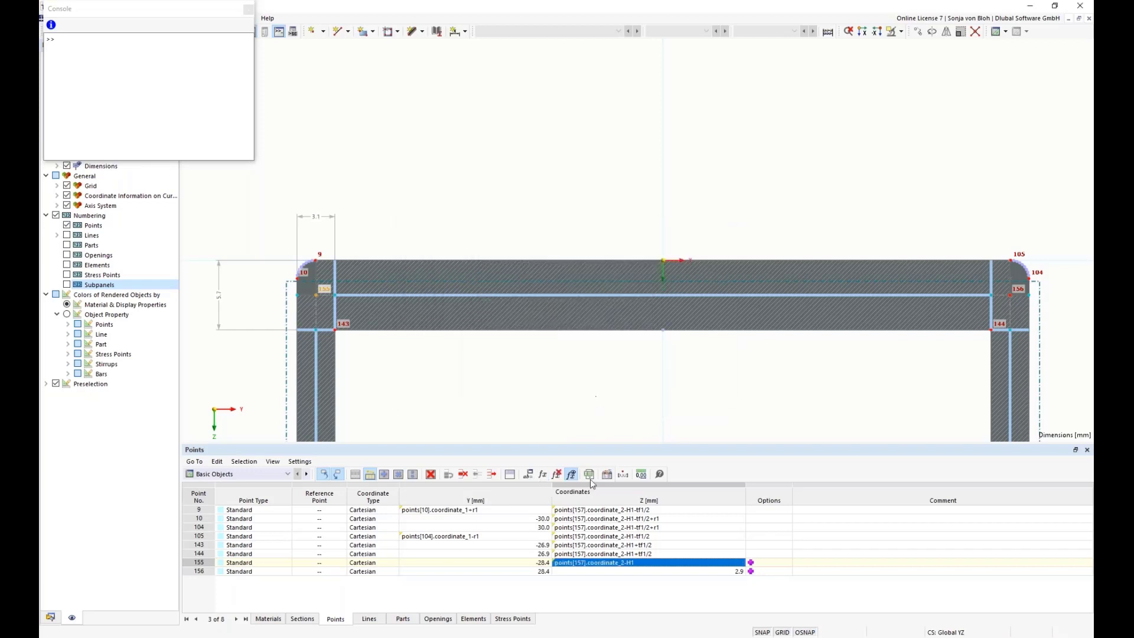
Set point 156's Z coordinate to the formula points[157].coordinate_2-H1, dropping the flange thickness term from the copied formula.
double_click(605, 571)
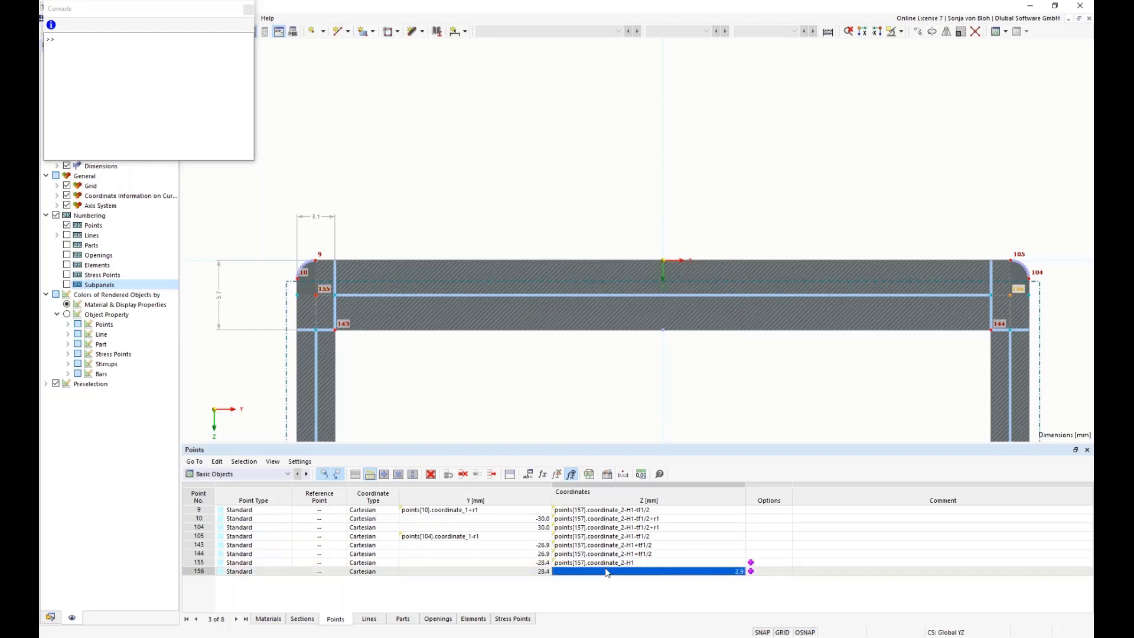
click(542, 474)
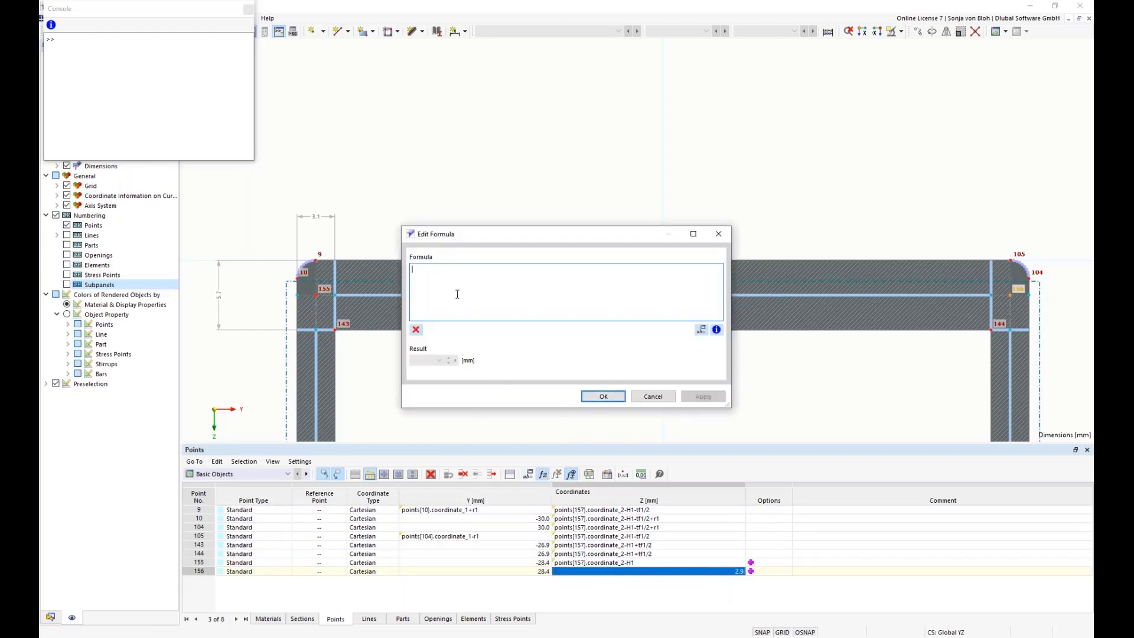
text(points[157].coordinate_2-H1-tf1/2)
key(BackSpace)
key(BackSpace)
key(BackSpace)
key(BackSpace)
key(BackSpace)
key(BackSpace)
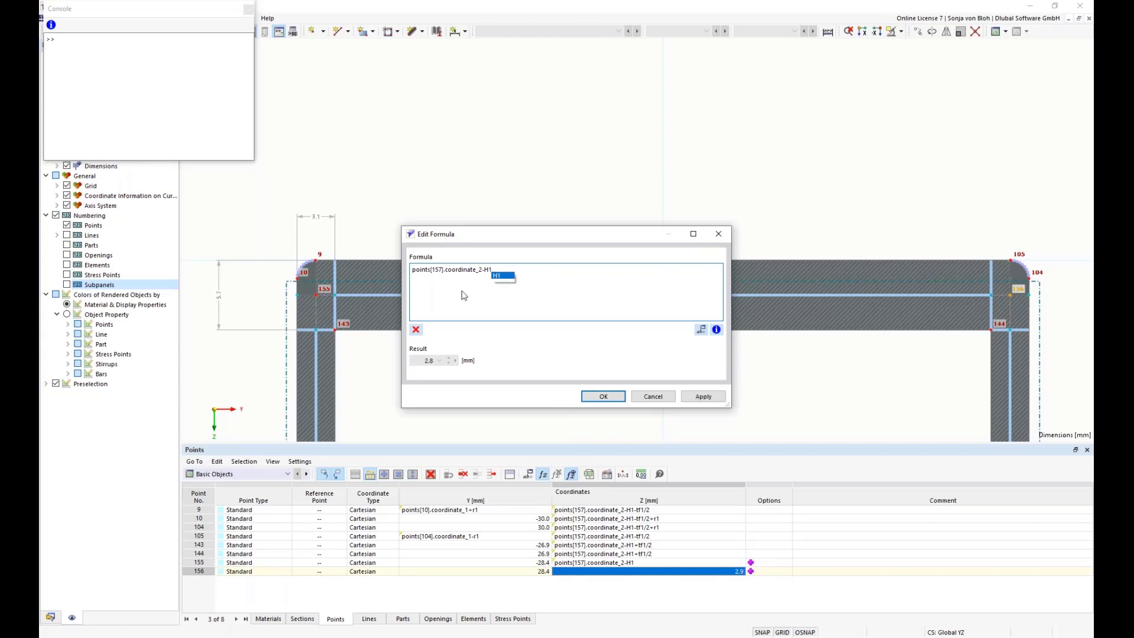
click(603, 396)
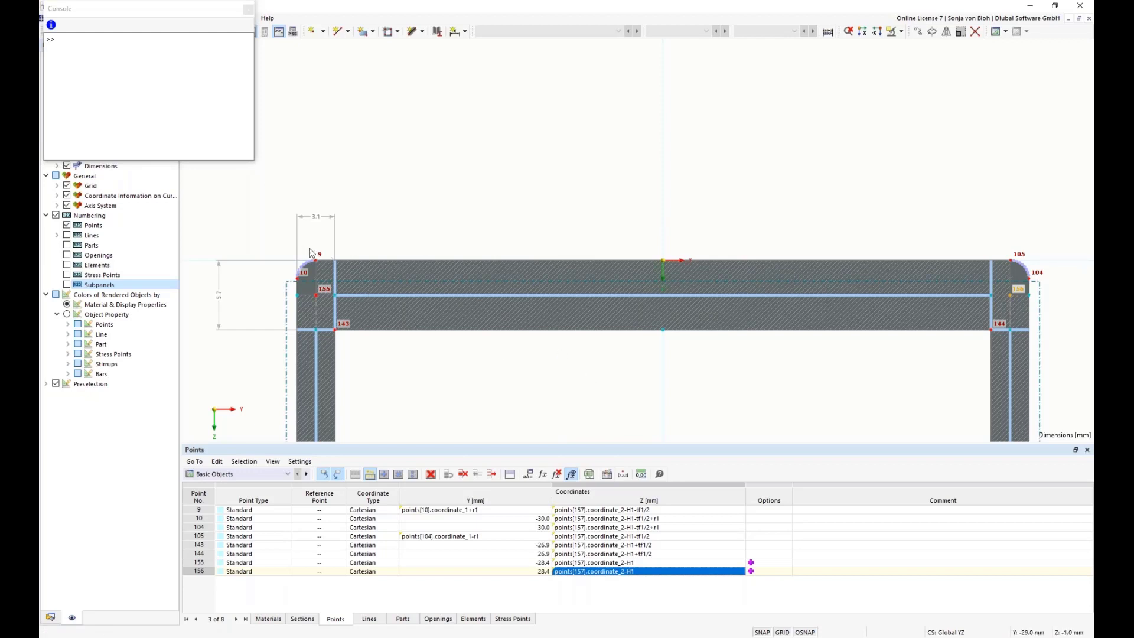
Examine the rounded arcs at both upper corners of the section, between points 9 and 10 and between points 104 and 105.
scroll(310, 287, up, 5)
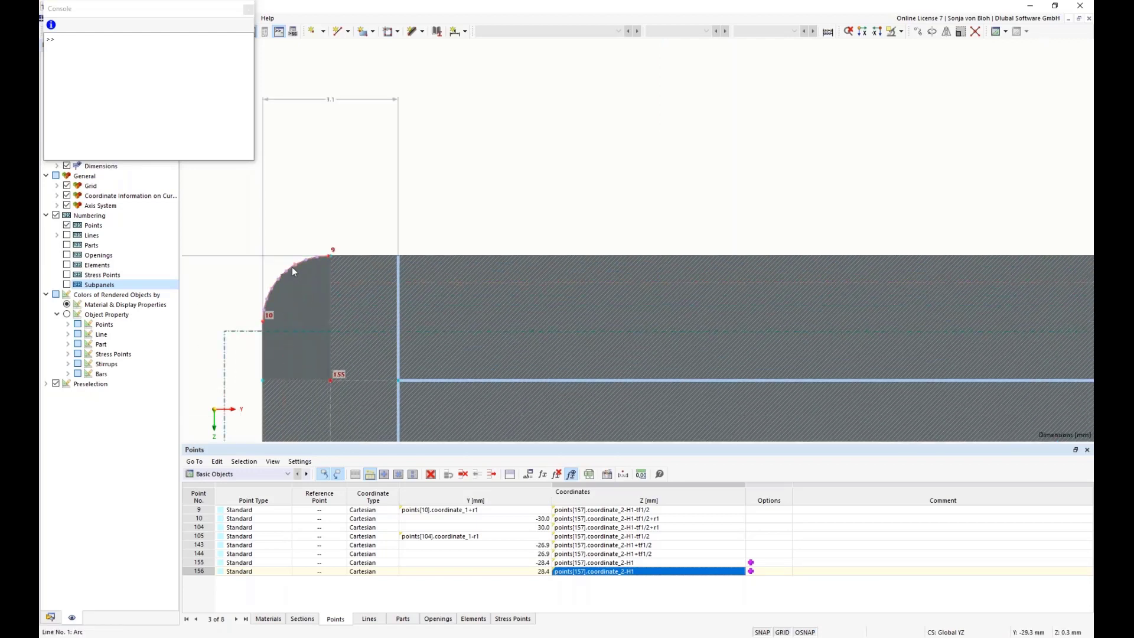
scroll(306, 302, down, 5)
scroll(306, 302, down, 3)
scroll(305, 303, up, 3)
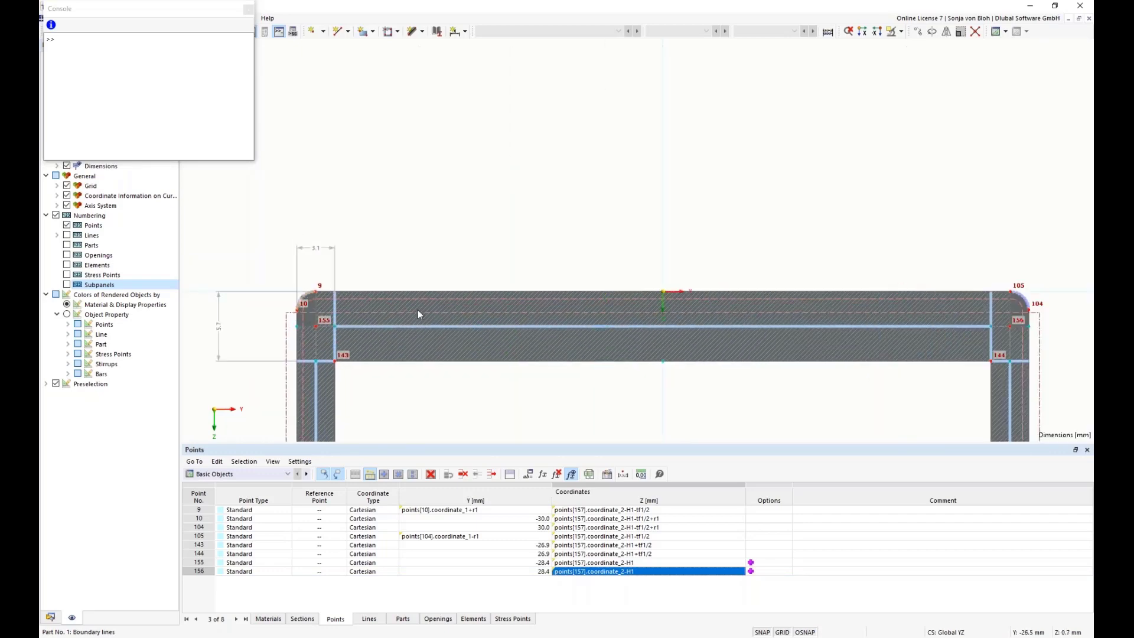
scroll(1021, 303, up, 1)
scroll(1022, 302, up, 2)
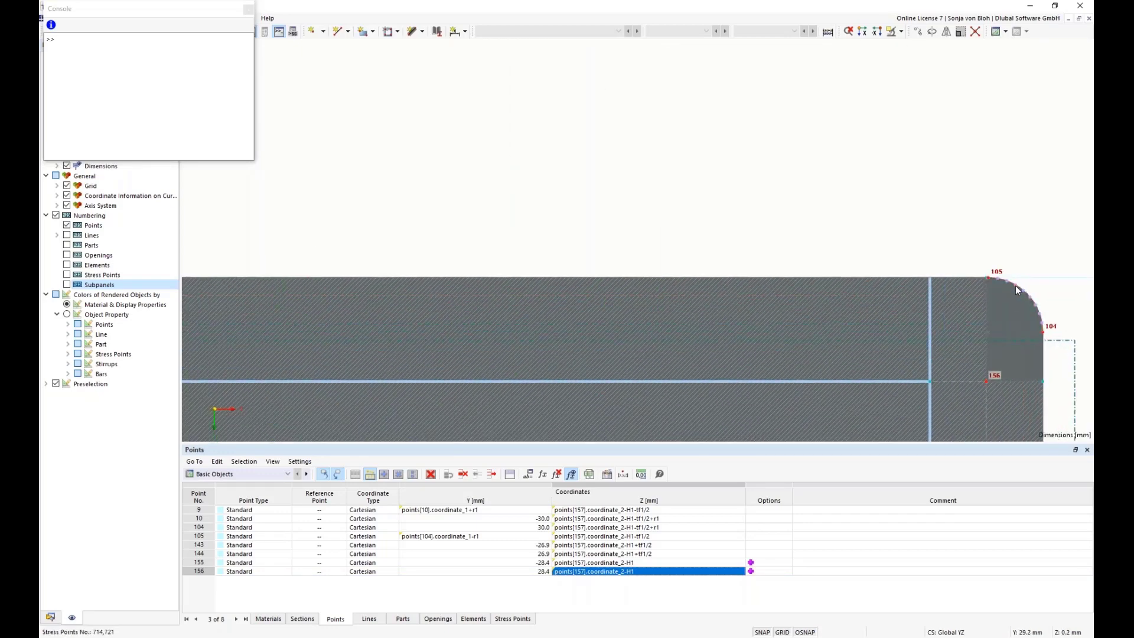
scroll(1012, 300, down, 2)
scroll(363, 295, down, 1)
scroll(363, 296, up, 2)
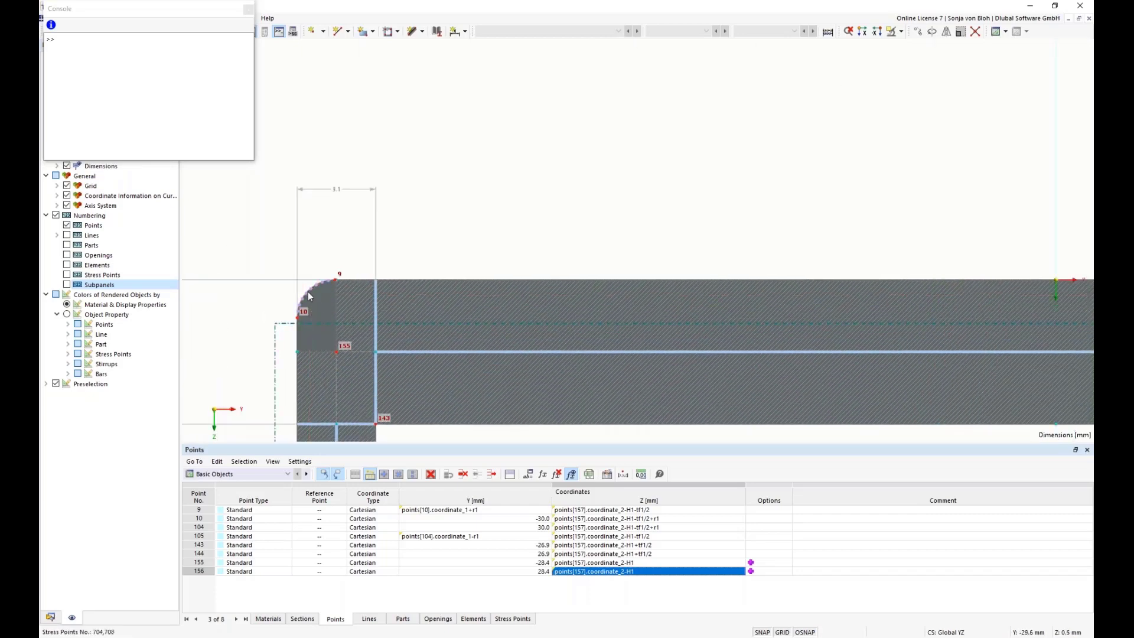
scroll(307, 292, up, 1)
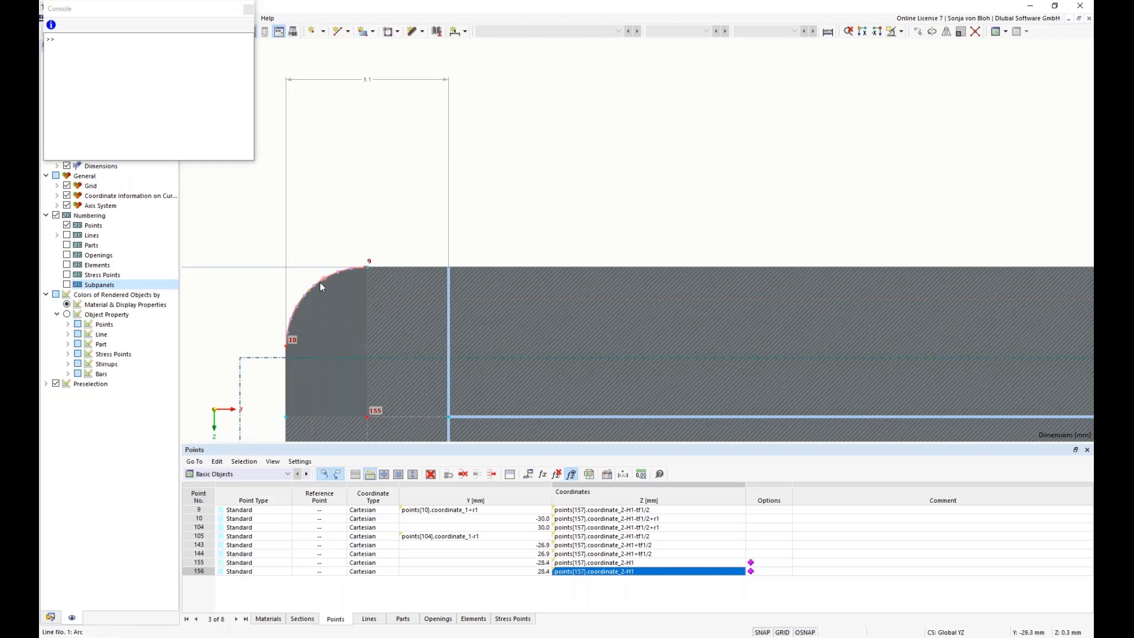
Set the control point's Y coordinate of the arc between points 9 and 10 to points[9].coordinate_1-r1/sqrt(2), and copy the formula.
double_click(320, 284)
drag(333, 112, 404, 96)
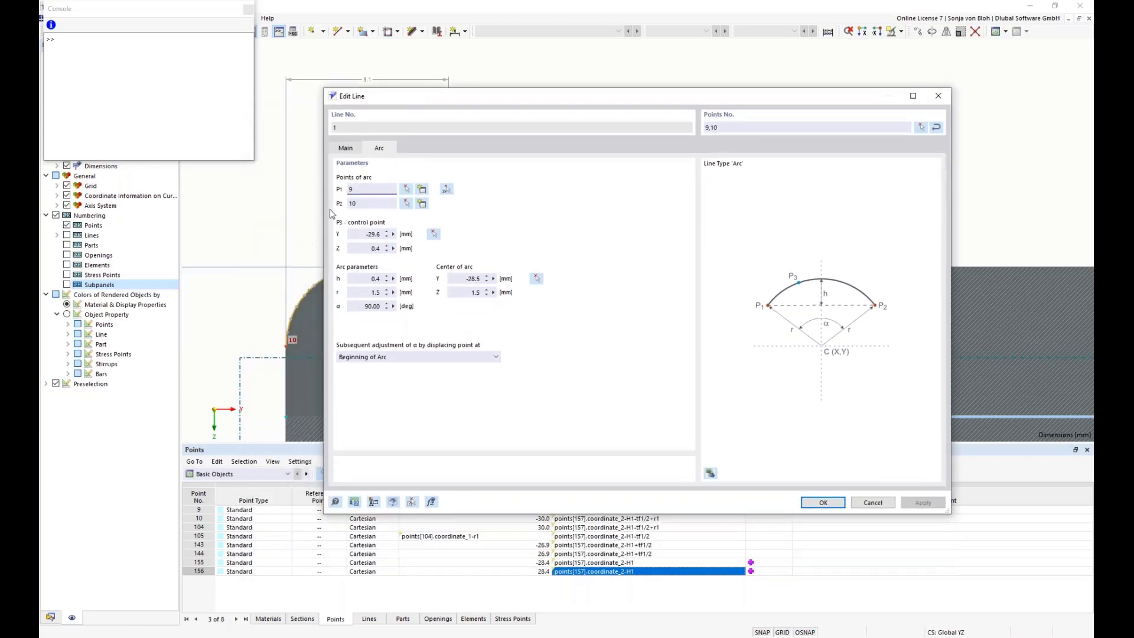
click(393, 234)
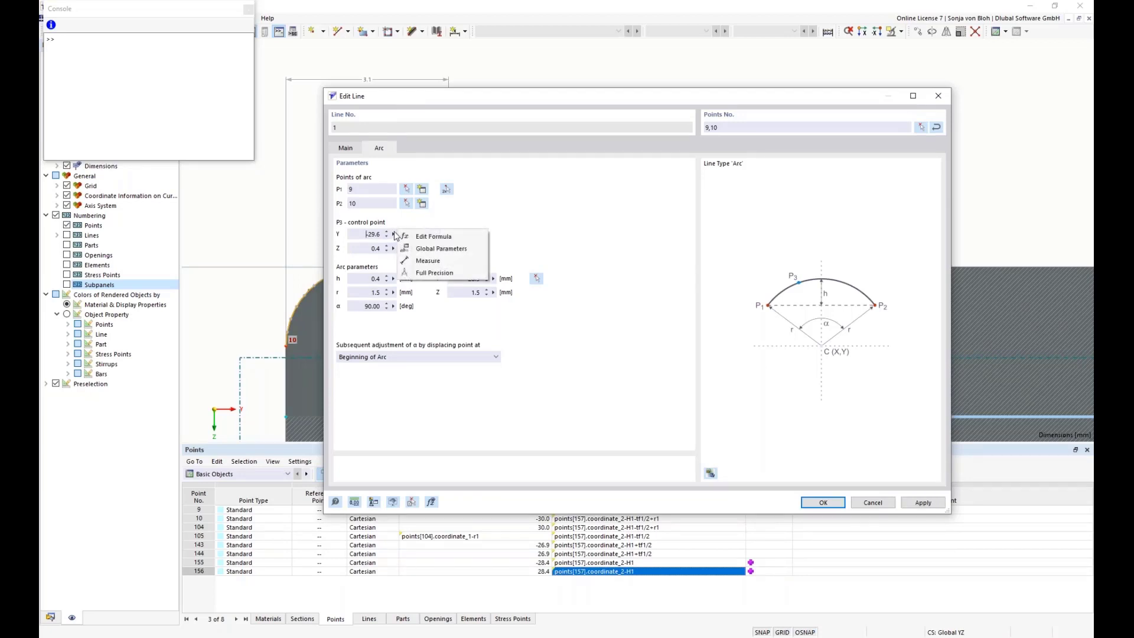
click(446, 238)
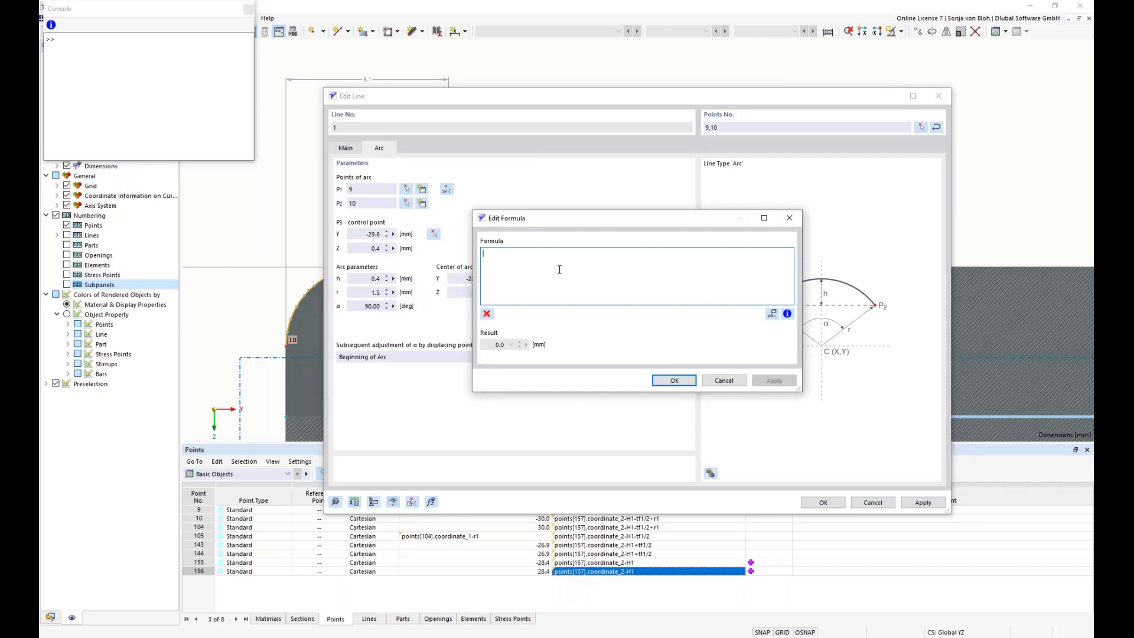
text(points[157].coordinate_2-H1-tf1/2)
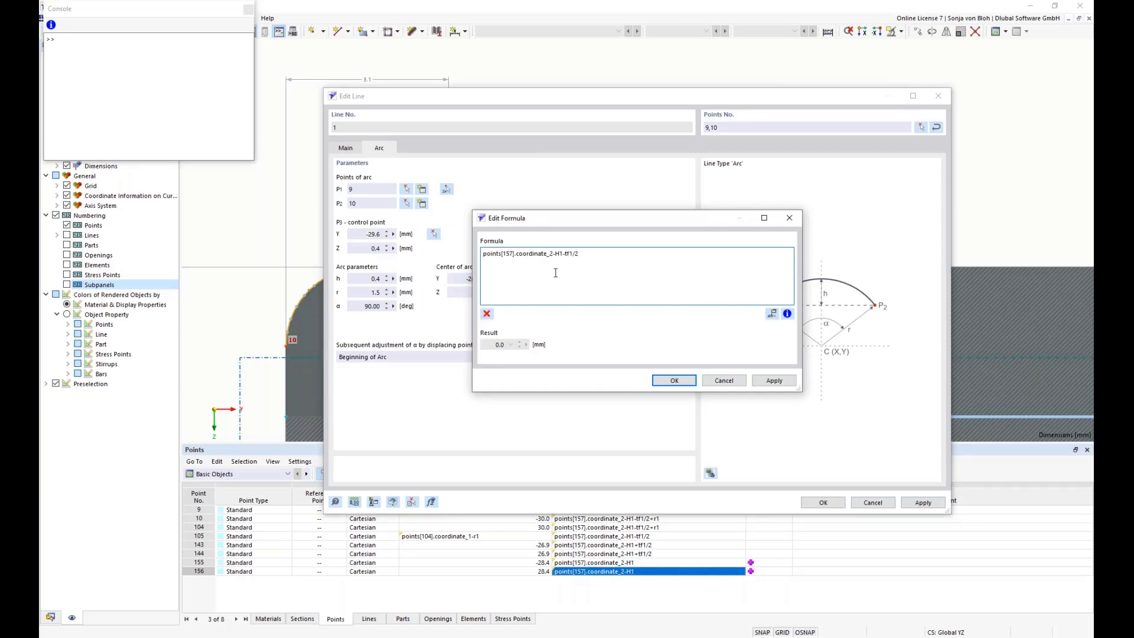
key(BackSpace)
key(BackSpace)
key(BackSpace)
text(9)
click(549, 254)
key(BackSpace)
text(1)
drag(573, 254, 551, 251)
text(r1/)
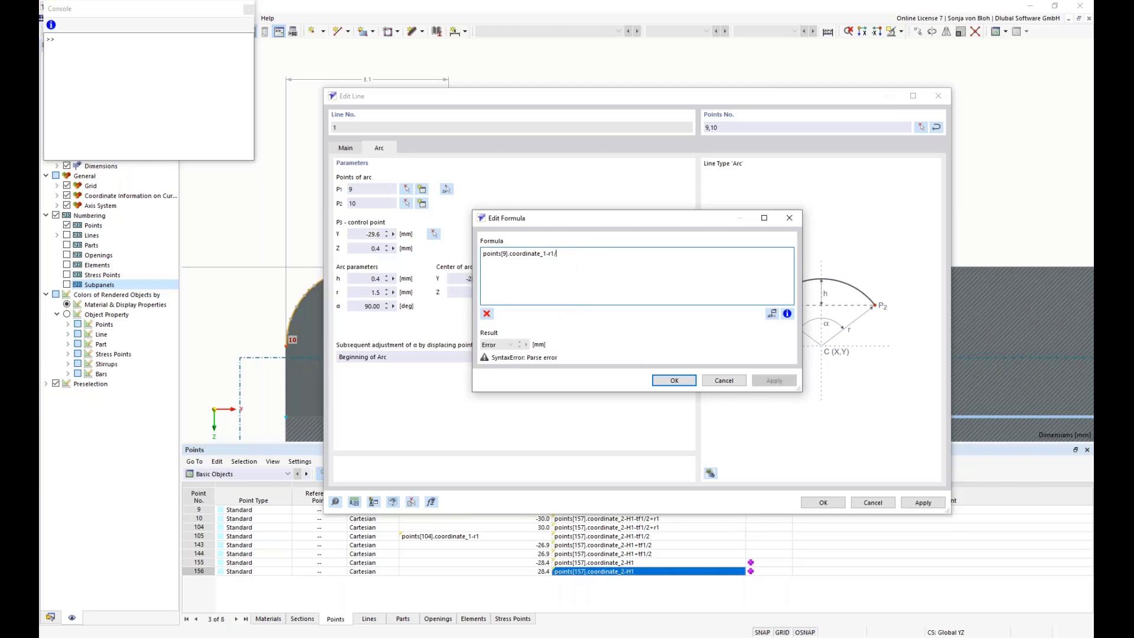
text(sqrt)
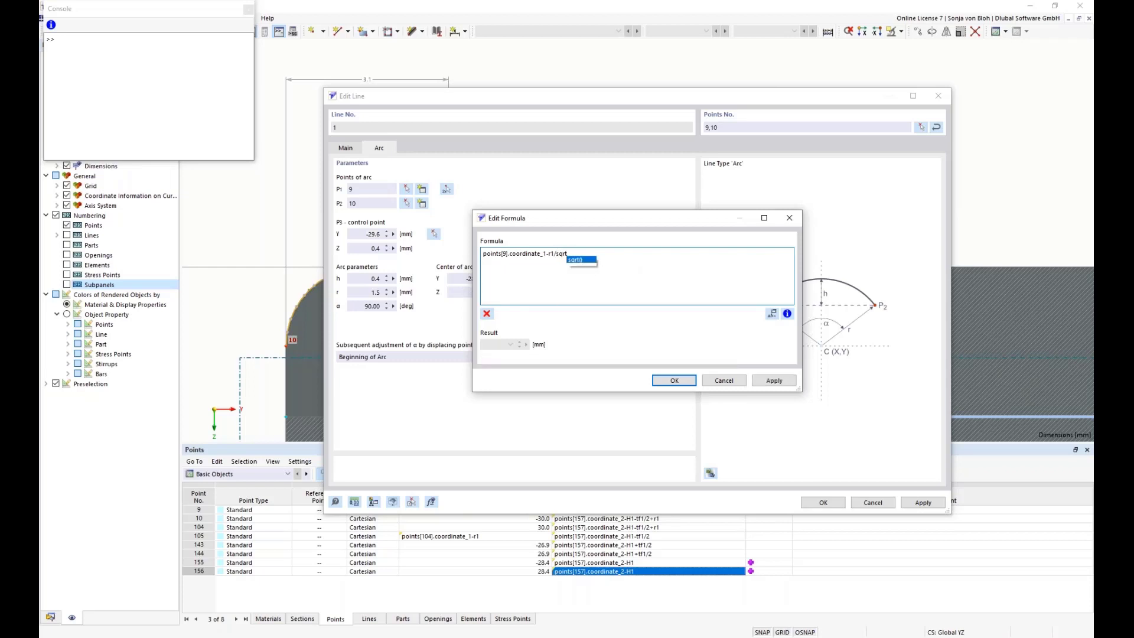
text((2))
drag(586, 252, 453, 250)
key(ctrl+c)
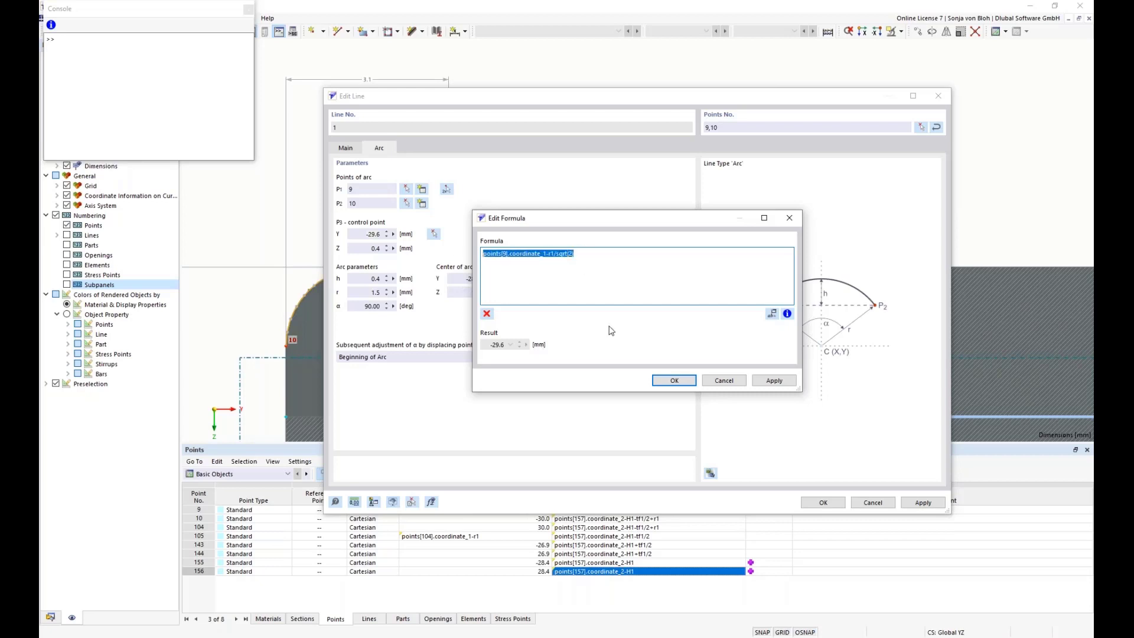
click(672, 381)
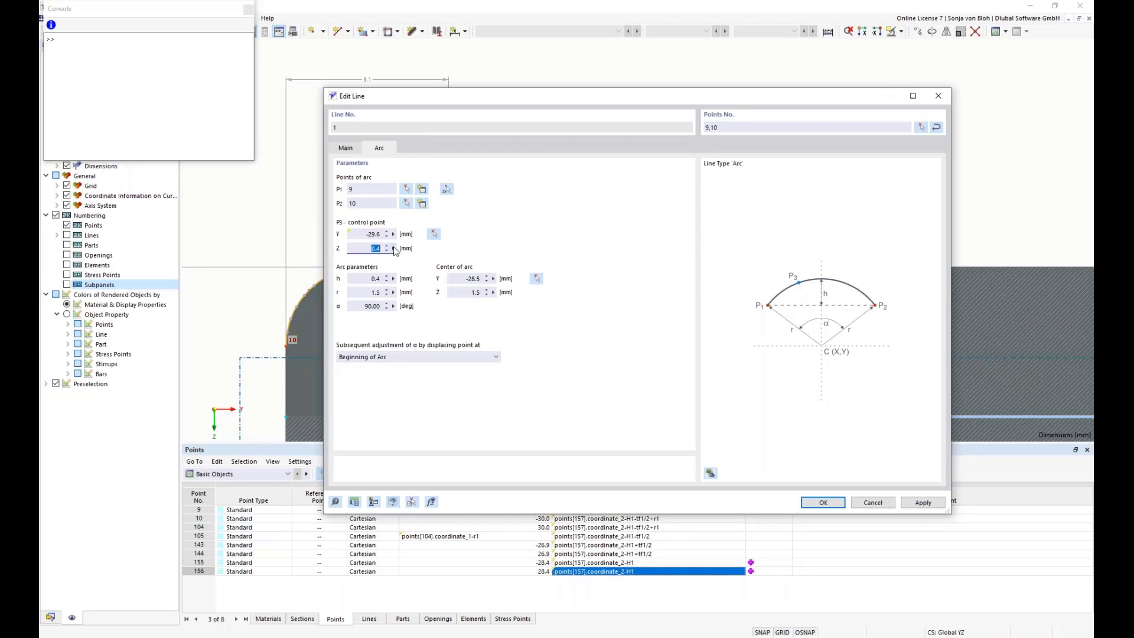
Set the same arc's control point Z coordinate to points[10].coordinate_2-r1/sqrt(2) by adapting the copied formula, and accept the line changes.
click(394, 248)
click(429, 252)
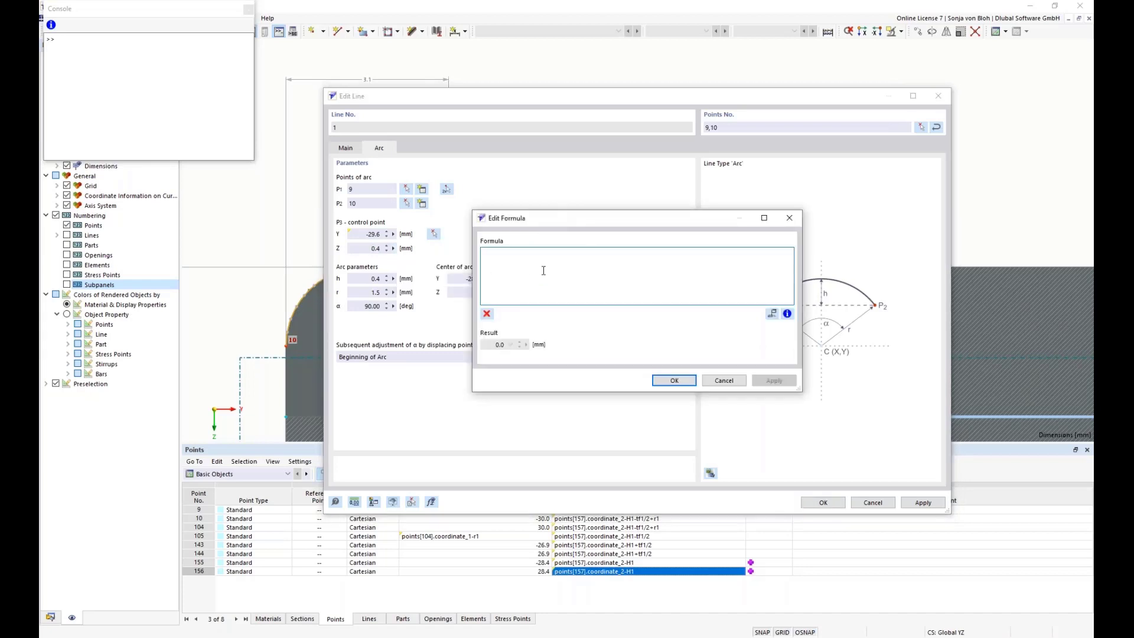
key(ctrl+v)
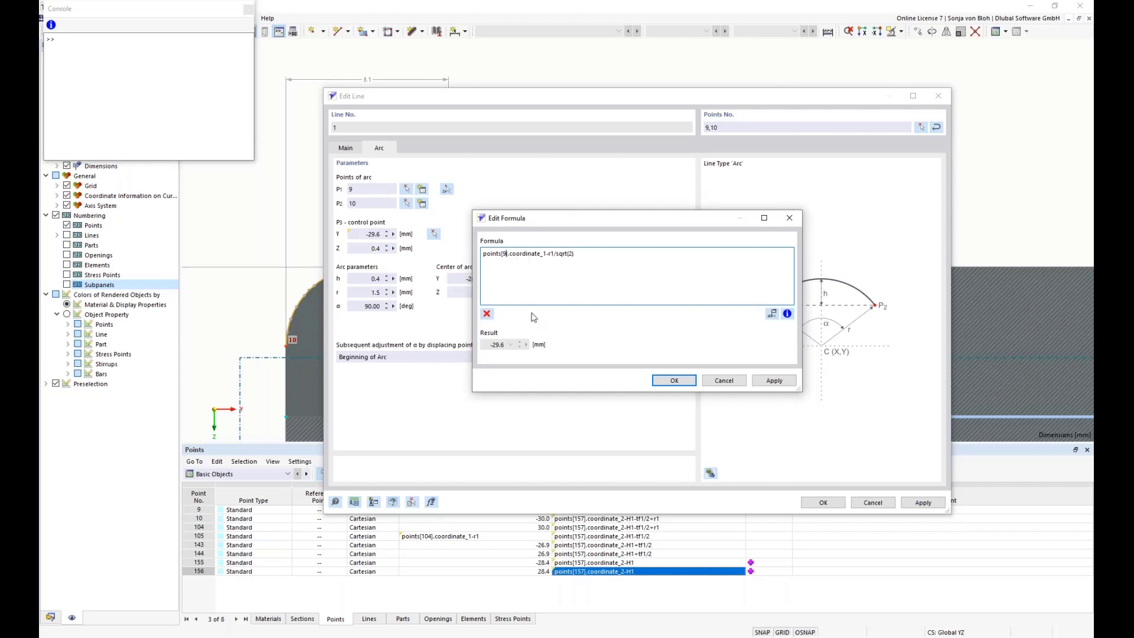
key(BackSpace)
text(10)
click(548, 254)
key(BackSpace)
text(2)
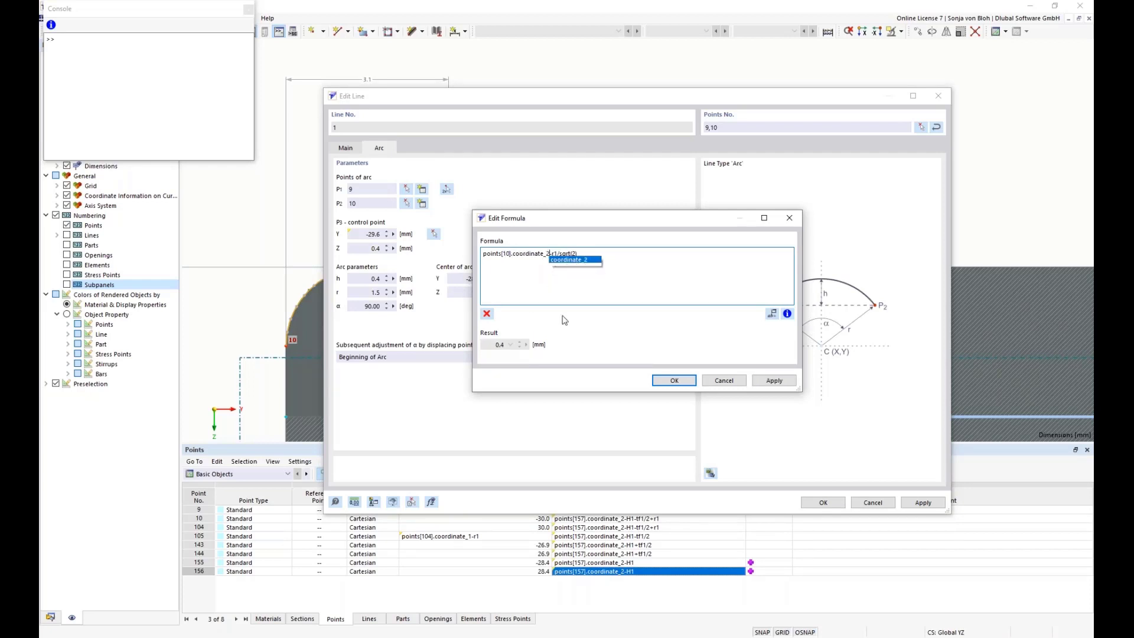
click(673, 381)
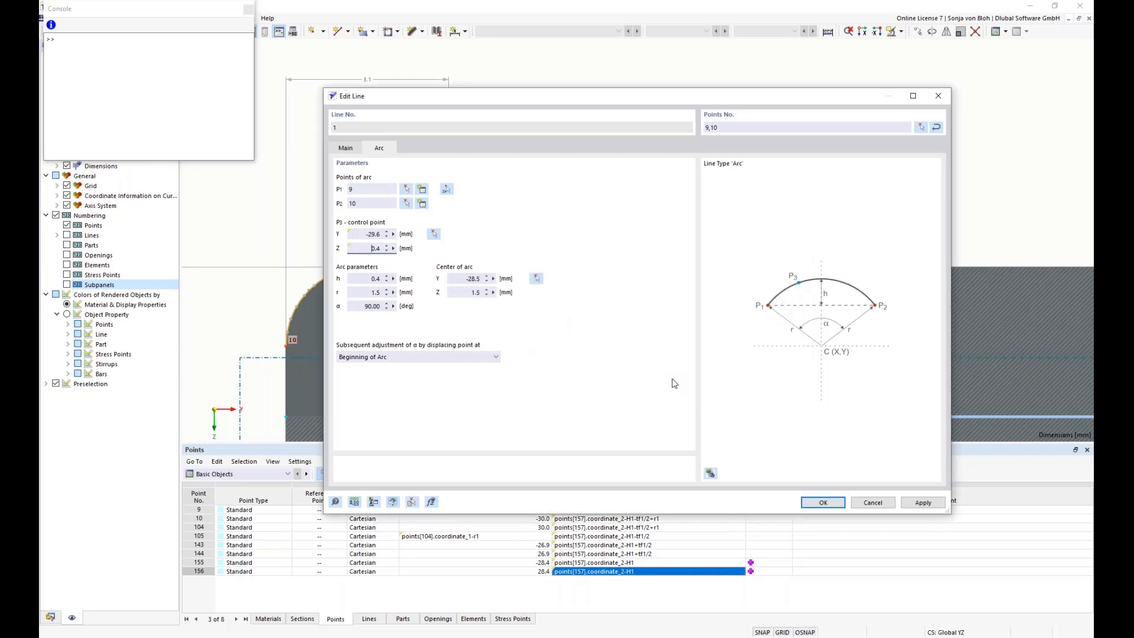
click(826, 503)
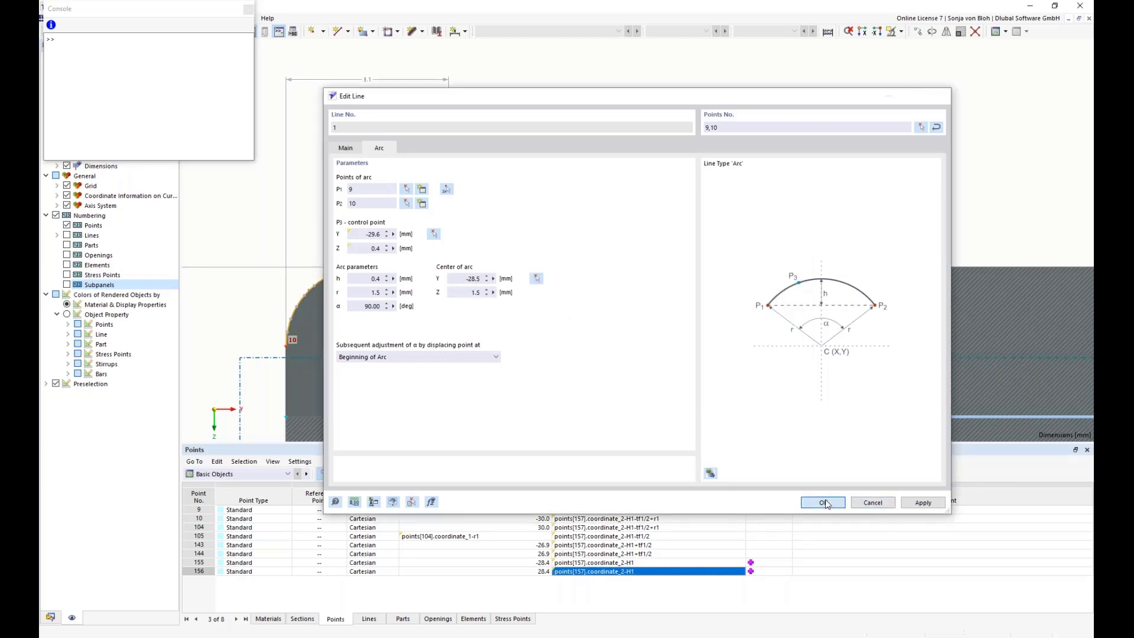
Set the control point's Y coordinate of the arc between points 104 and 105 to points[105].coordinate_1+r1/sqrt(2), and copy the formula.
scroll(514, 241, down, 5)
middle_drag(1045, 315, 735, 301)
middle_drag(921, 315, 561, 309)
scroll(765, 302, down, 2)
middle_drag(951, 269, 788, 277)
scroll(788, 277, up, 4)
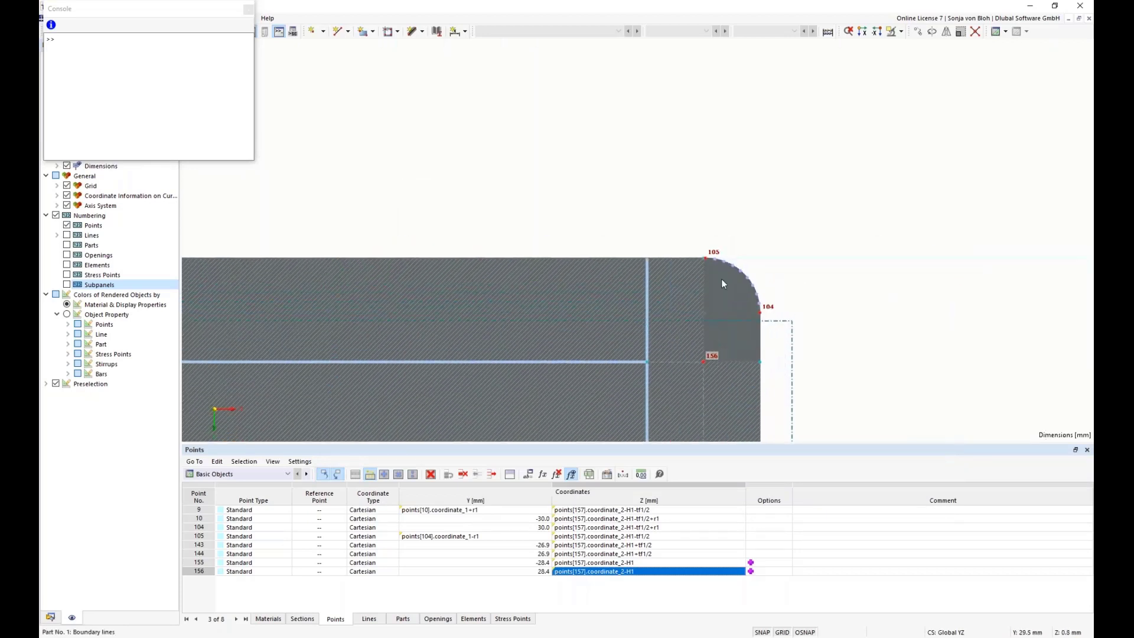
scroll(736, 271, up, 2)
double_click(744, 261)
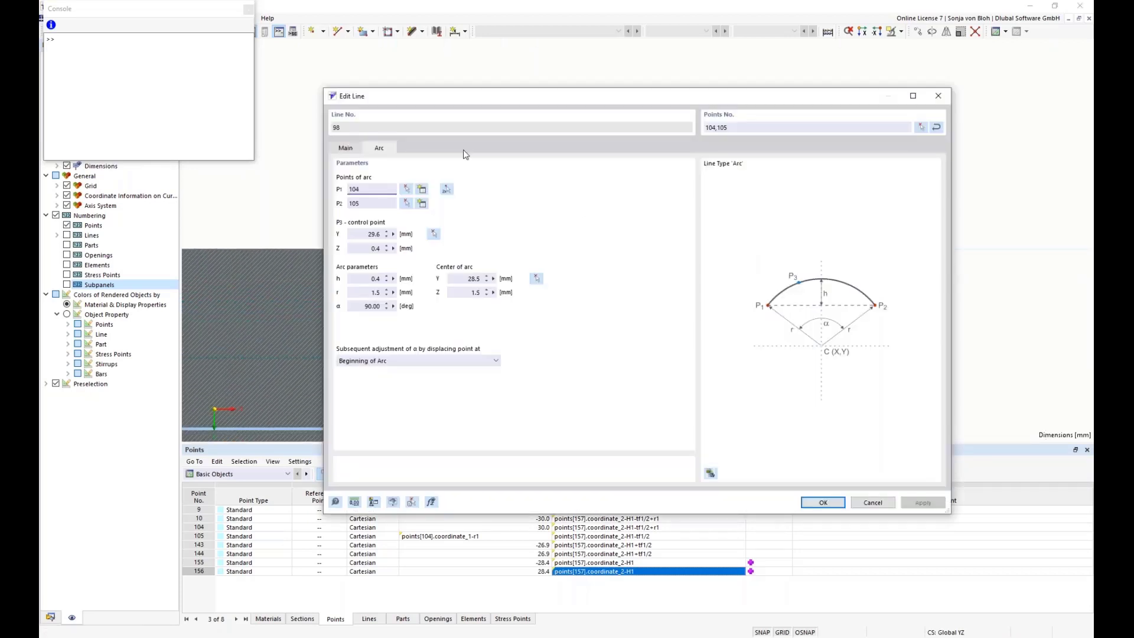
click(393, 234)
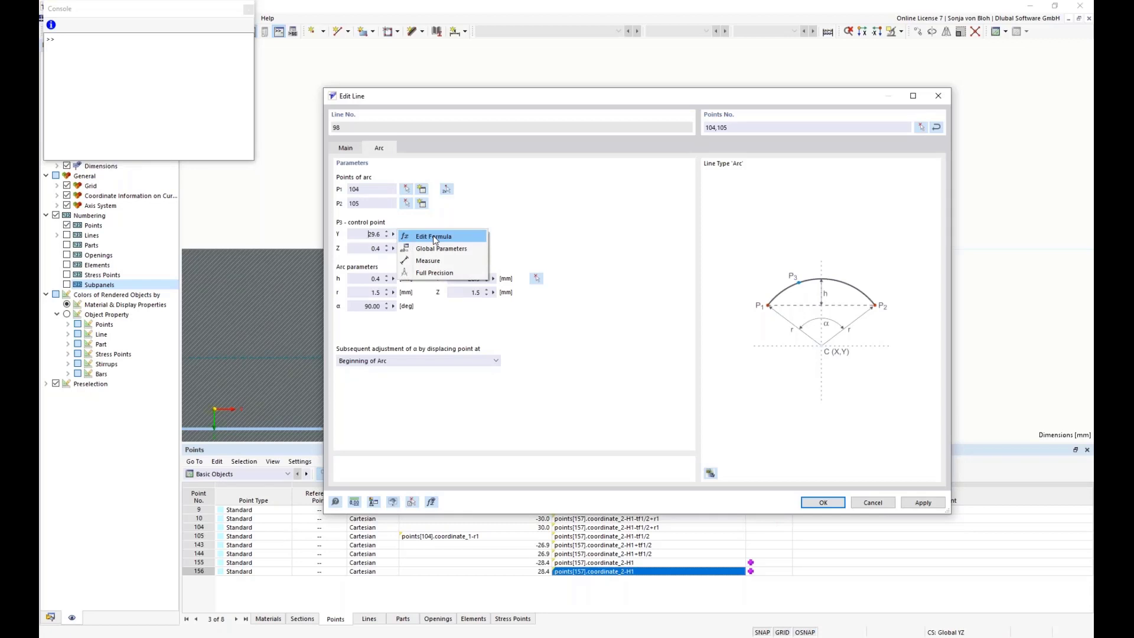
click(434, 237)
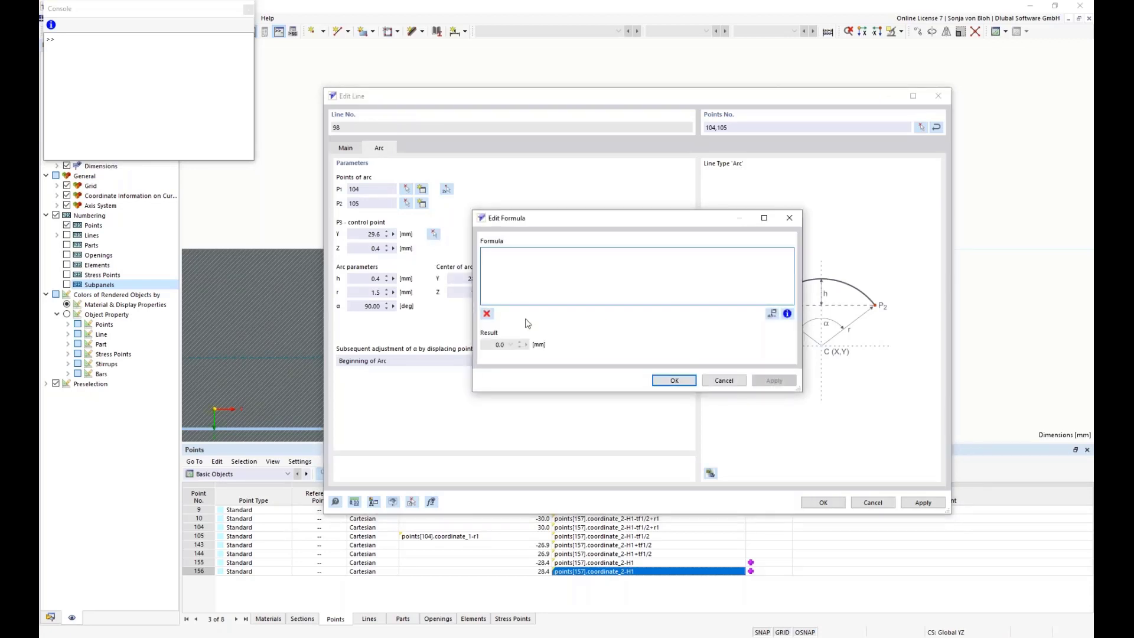
key(ctrl+v)
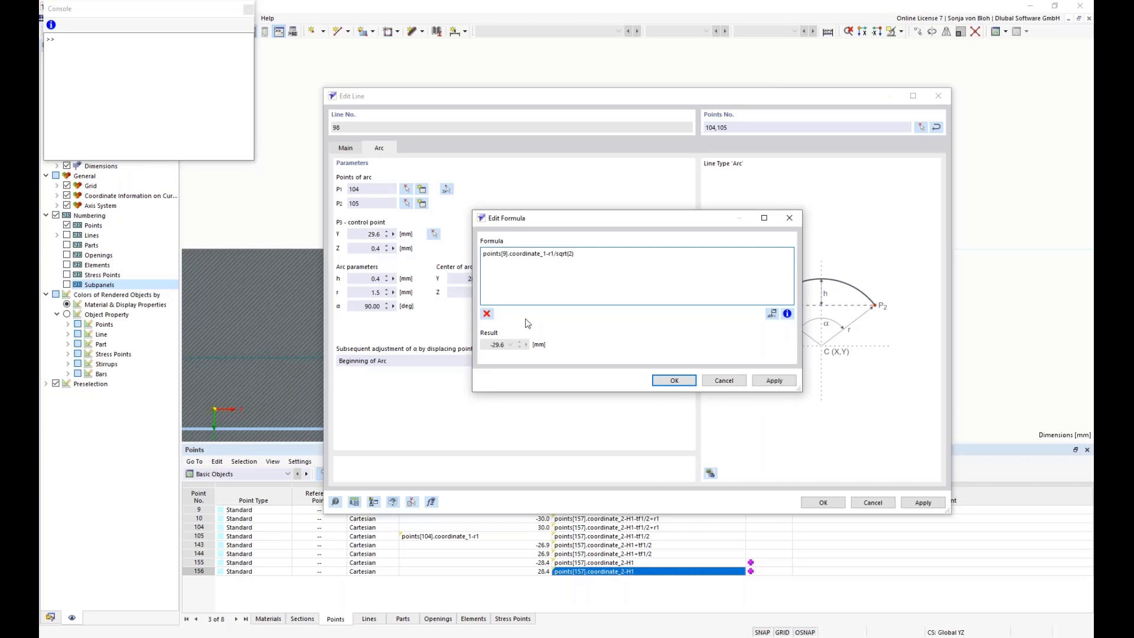
click(504, 255)
key(BackSpace)
text(105)
click(555, 253)
key(BackSpace)
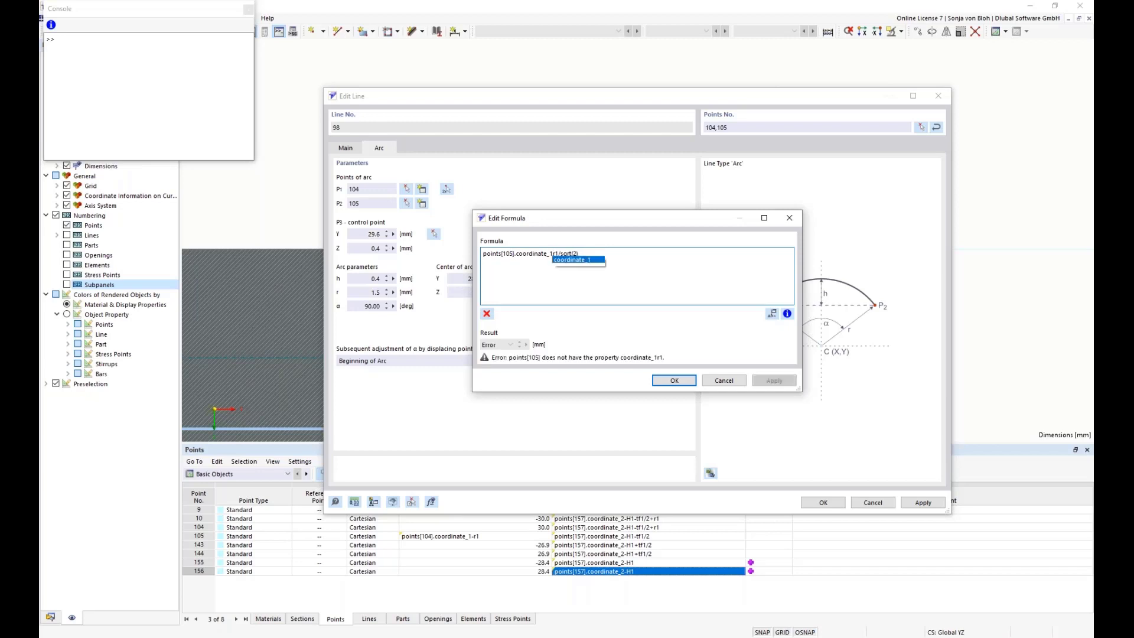
text(+)
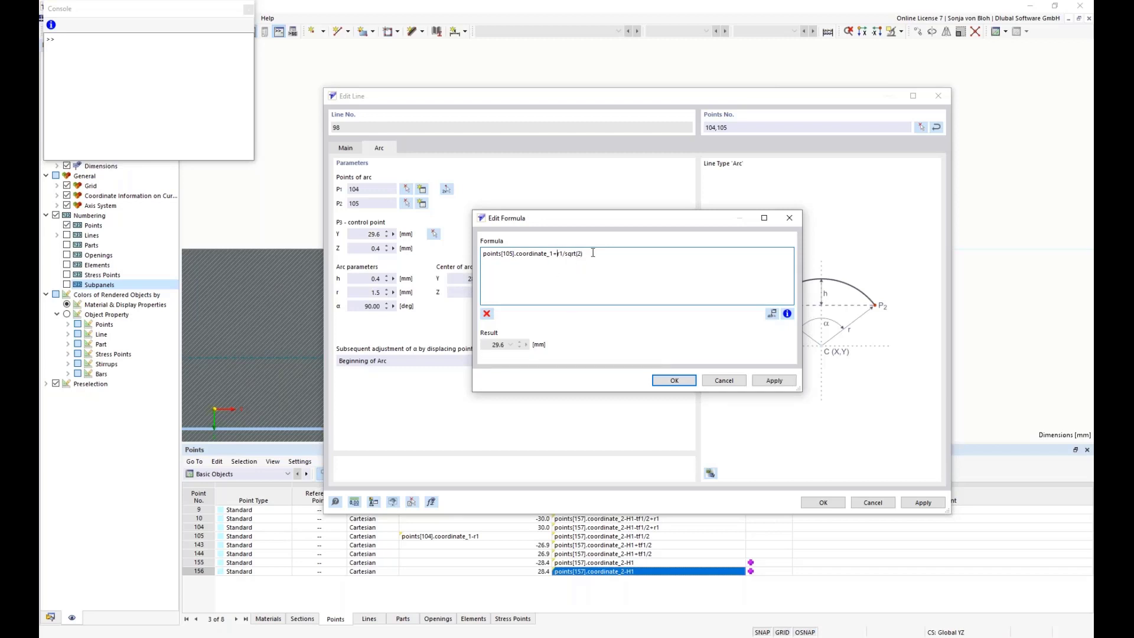
drag(590, 255, 413, 249)
key(ctrl+c)
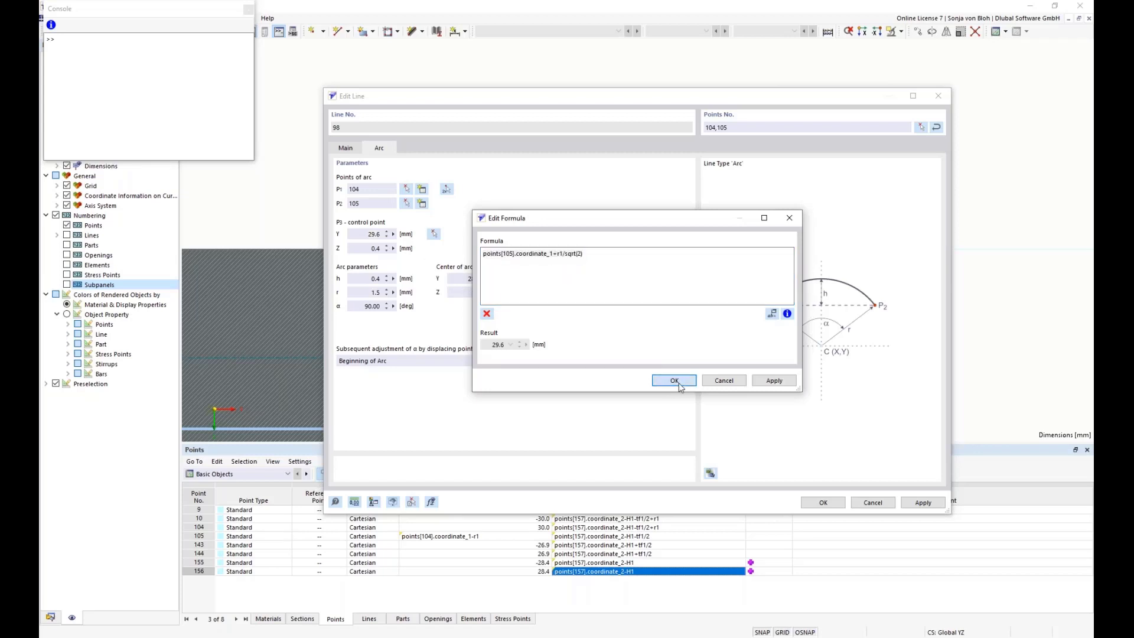
click(676, 381)
Set this arc's control point Z coordinate to points[104].coordinate_2-r1/sqrt(2) by adapting the copied formula, and accept the line changes.
click(392, 249)
click(414, 254)
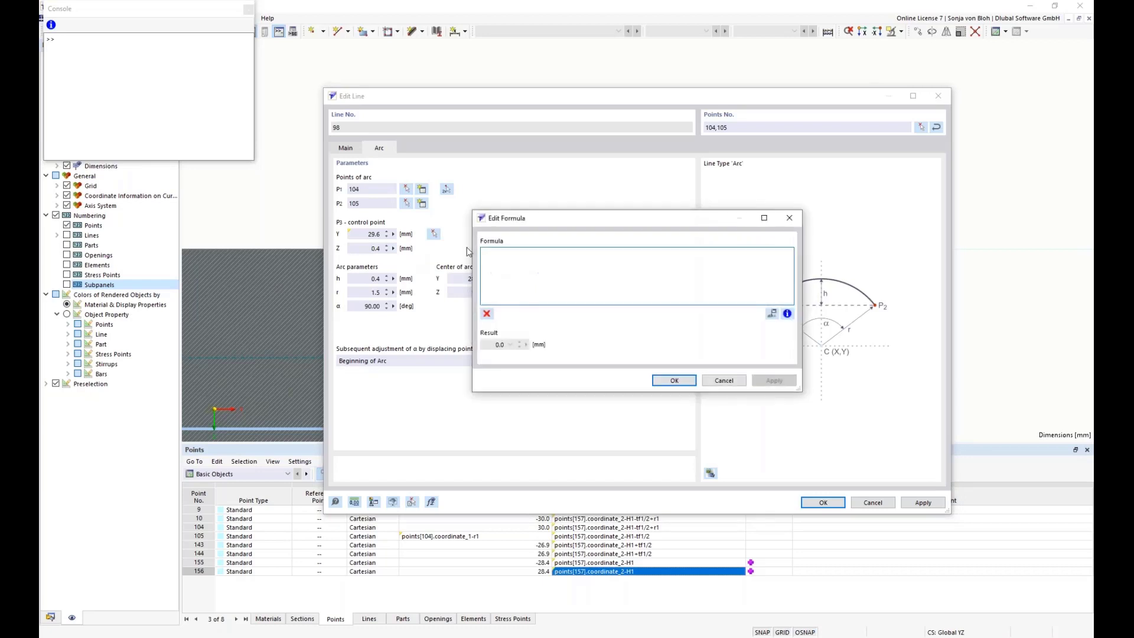
key(ctrl+v)
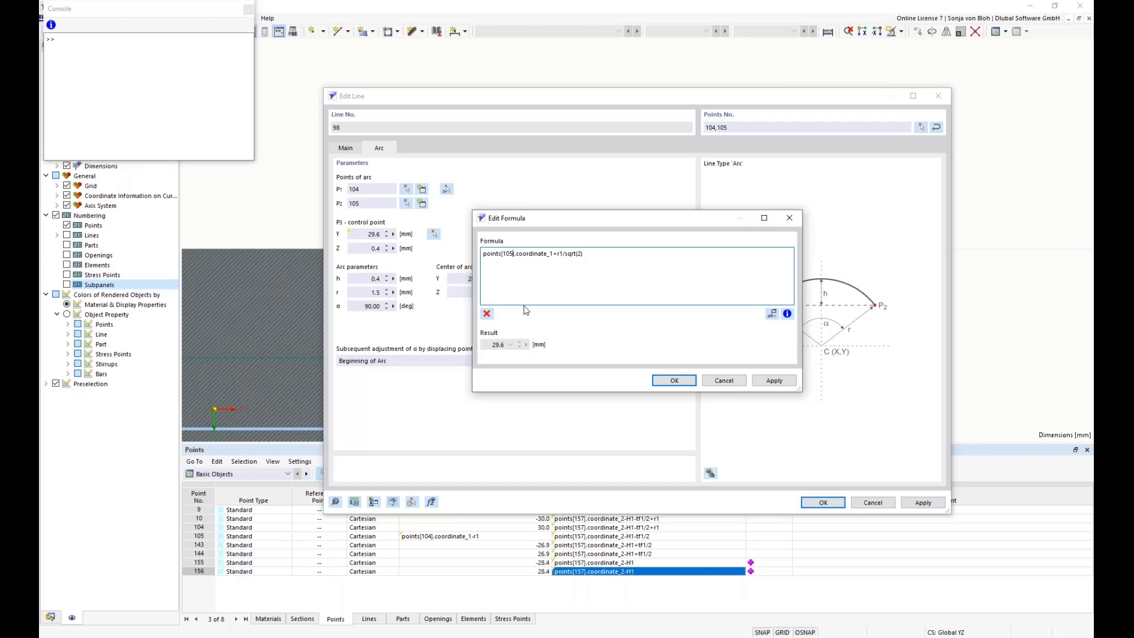
key(BackSpace)
text(4)
click(552, 254)
key(BackSpace)
text(2)
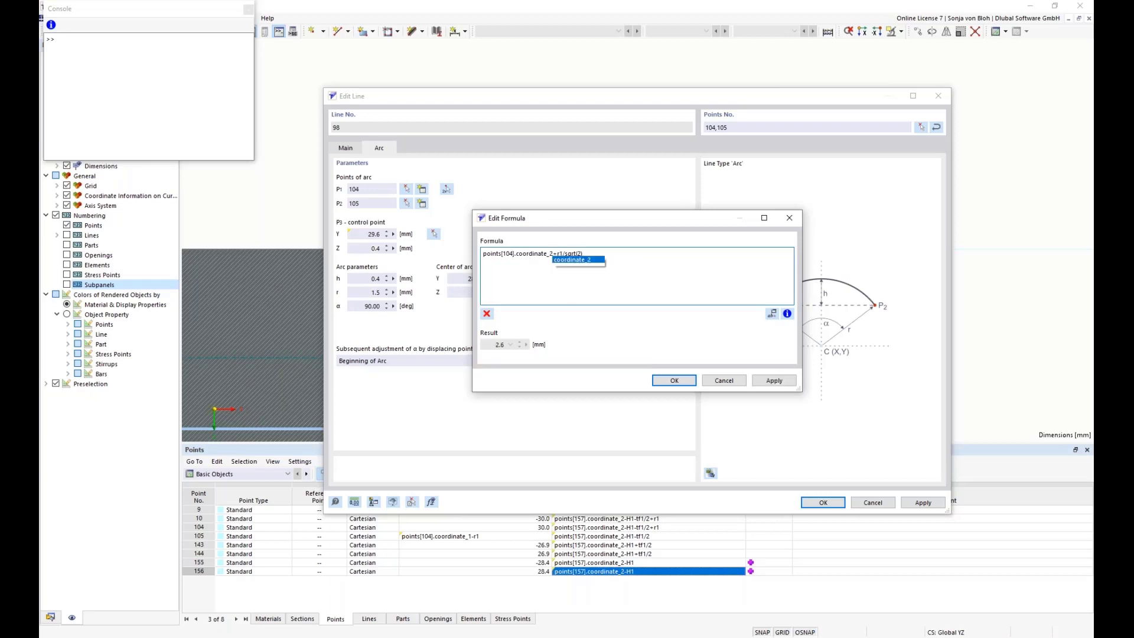
click(557, 258)
key(Delete)
text(-)
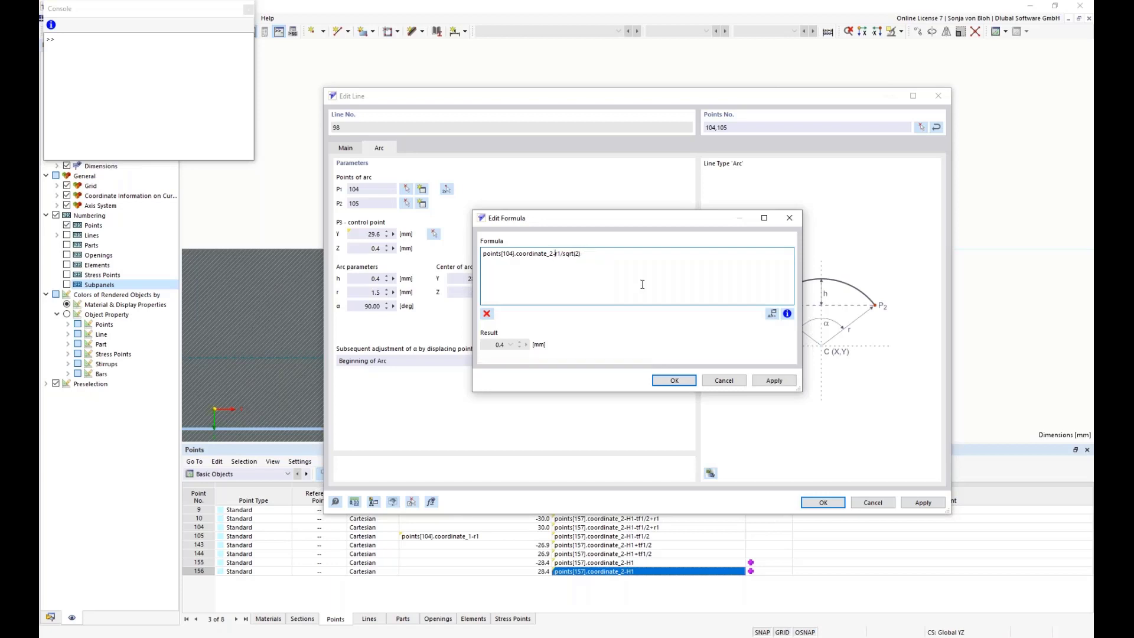
click(676, 380)
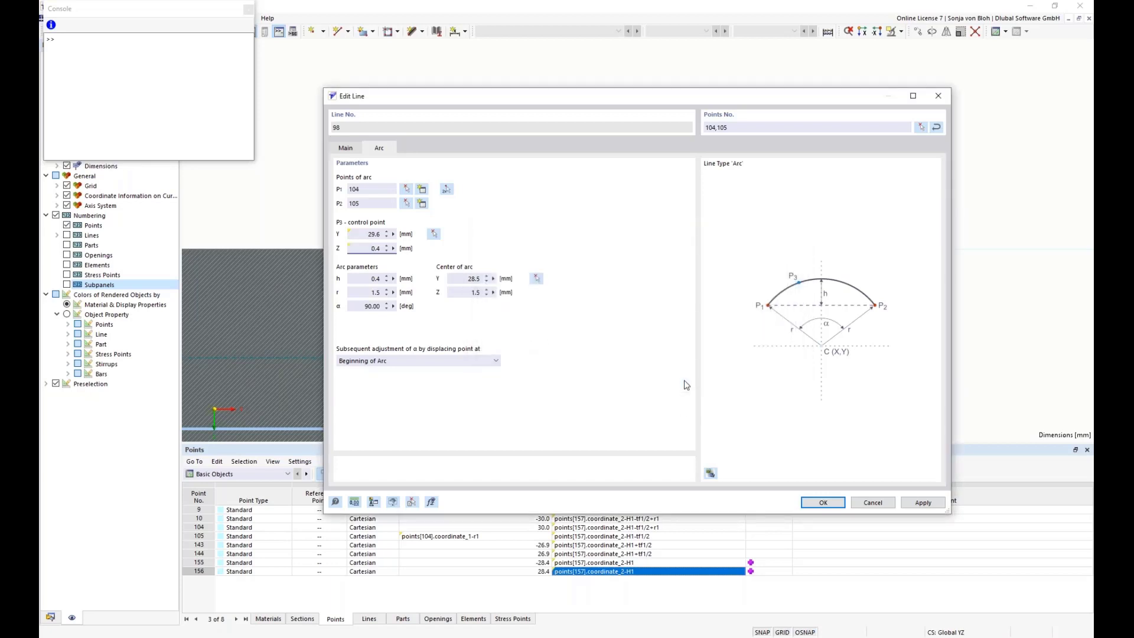
click(824, 502)
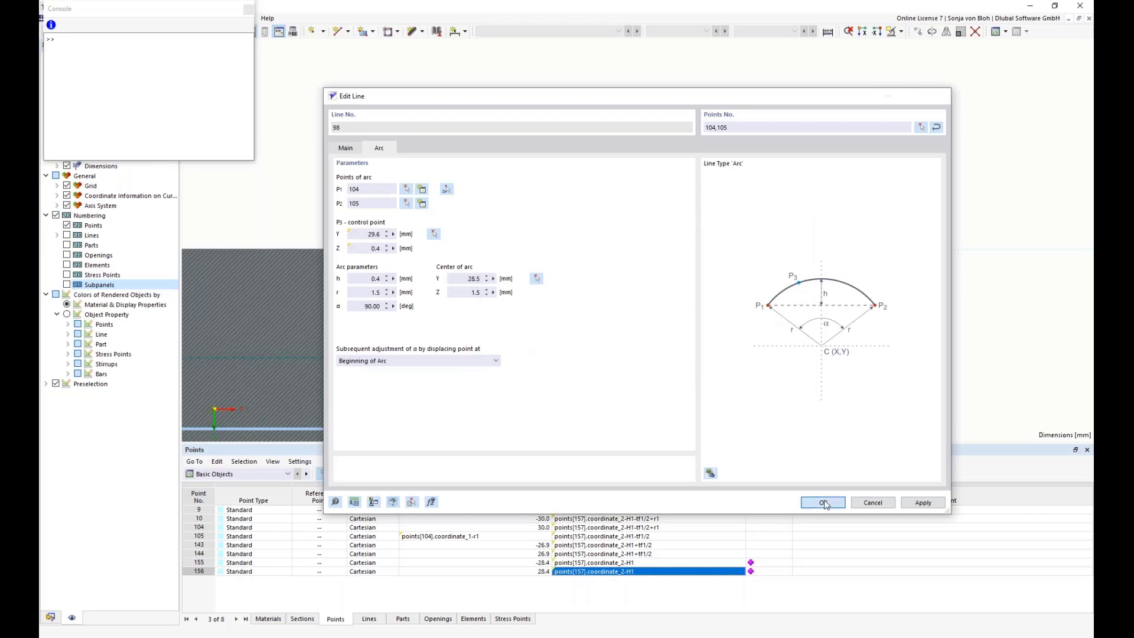
scroll(714, 271, down, 5)
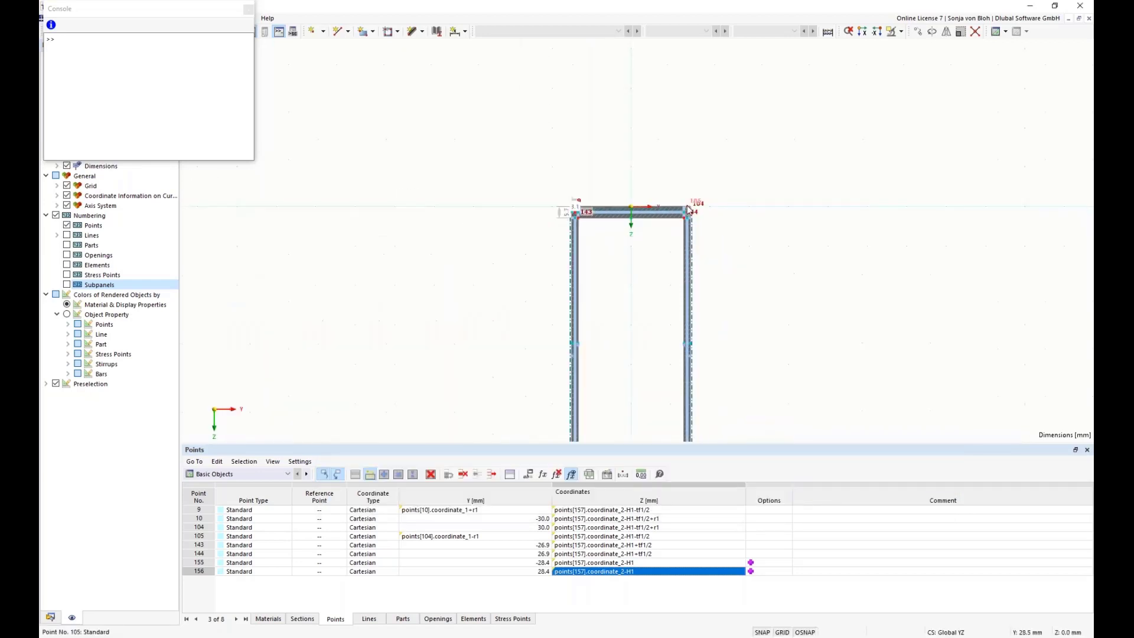
middle_drag(592, 284, 561, 177)
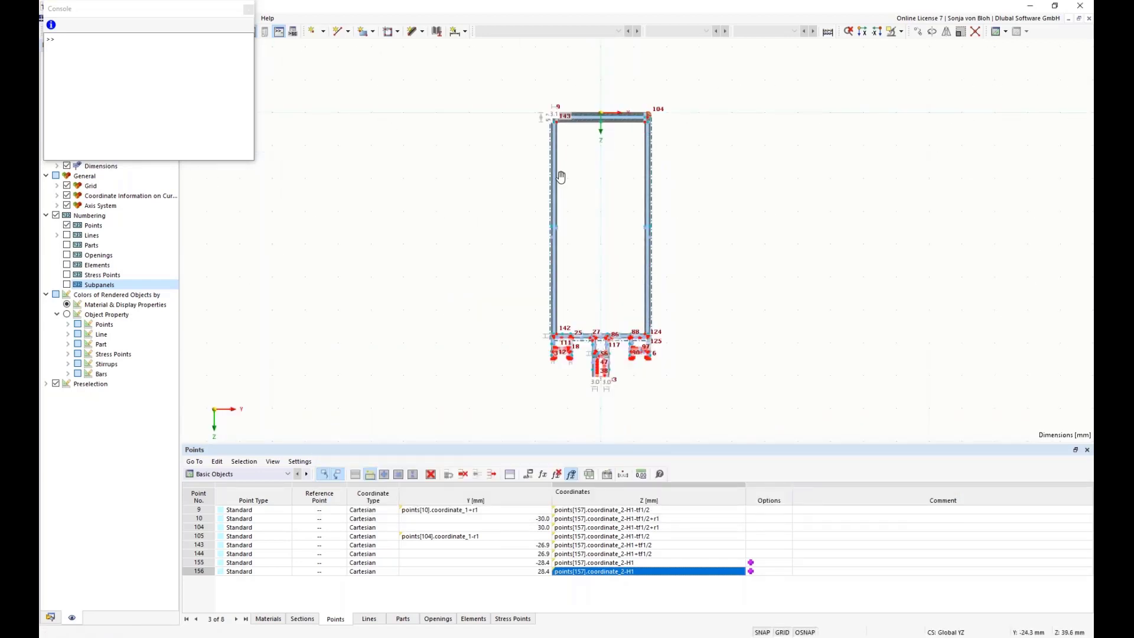
scroll(576, 160, up, 4)
middle_drag(577, 84, 521, 301)
scroll(520, 301, up, 1)
scroll(512, 287, up, 4)
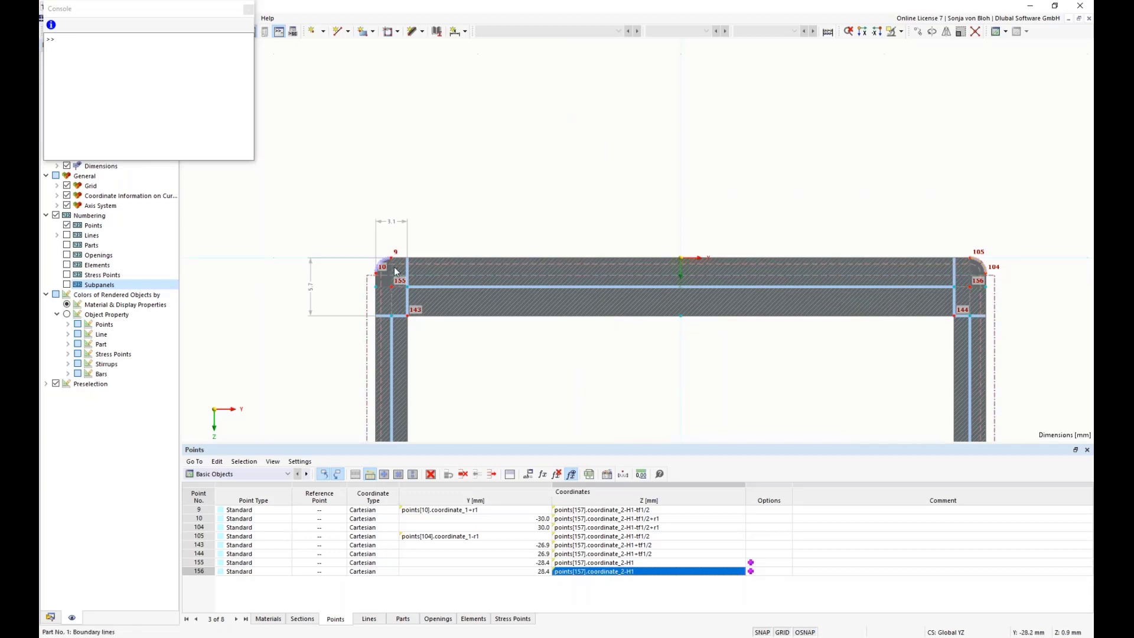
Set the thickness of the horizontal element between points 155 and 156 by the formula tf1 and accept the element changes.
scroll(395, 271, up, 4)
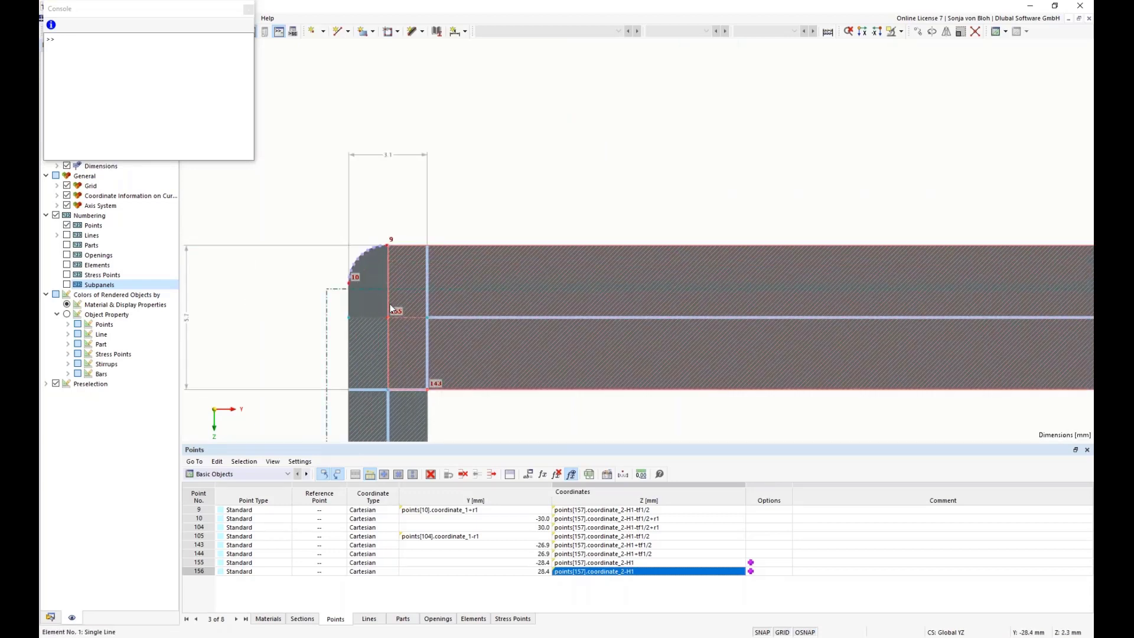
double_click(454, 277)
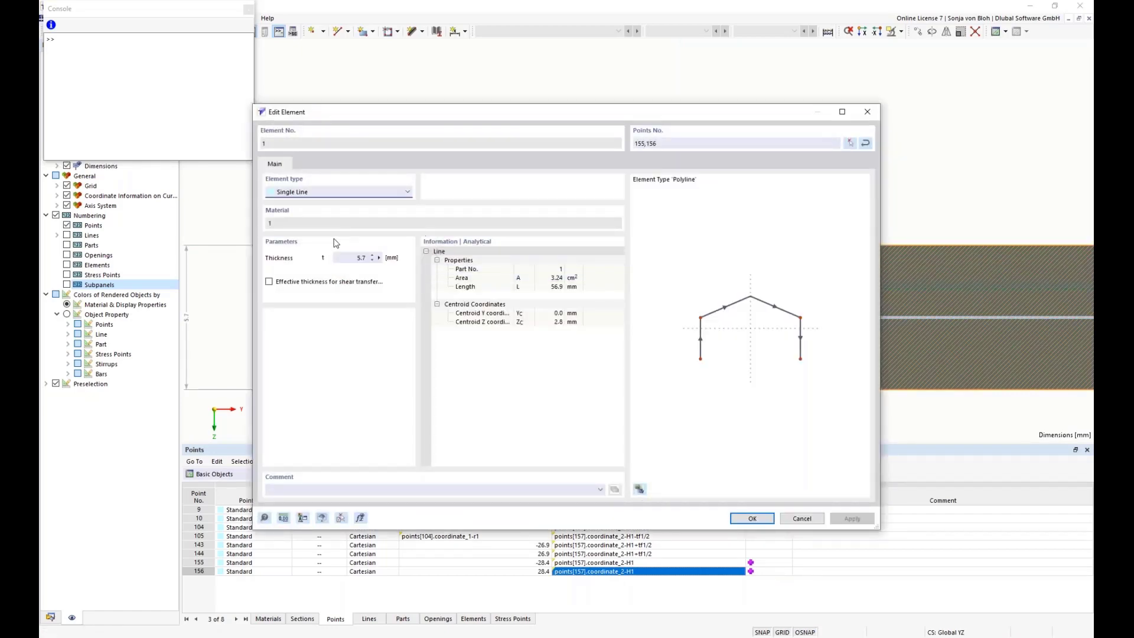
double_click(360, 257)
click(379, 257)
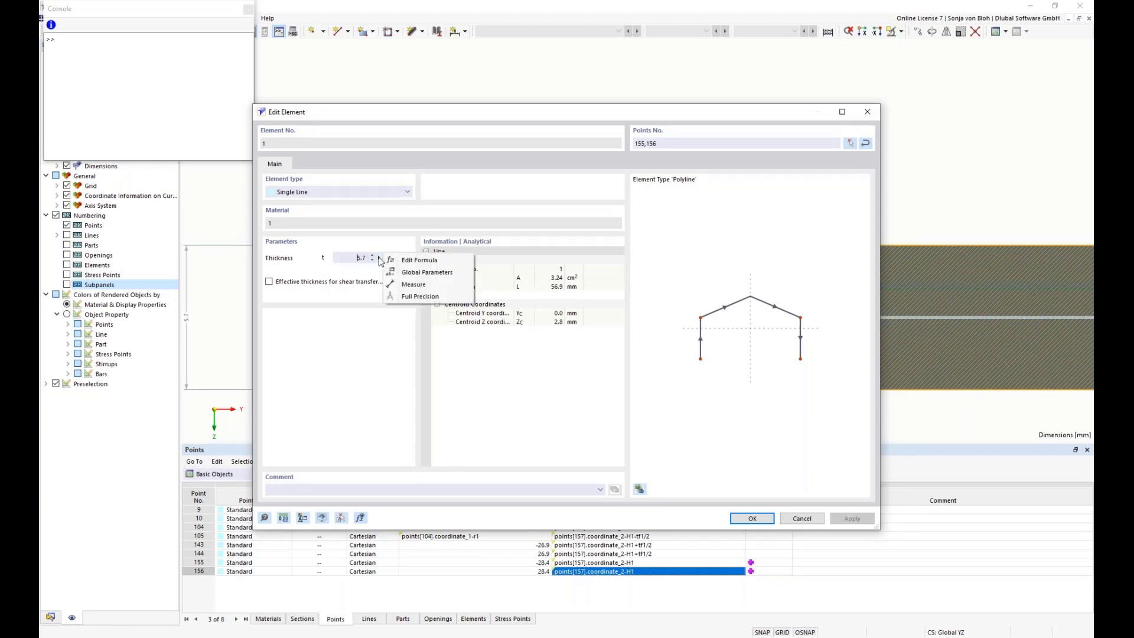
click(418, 262)
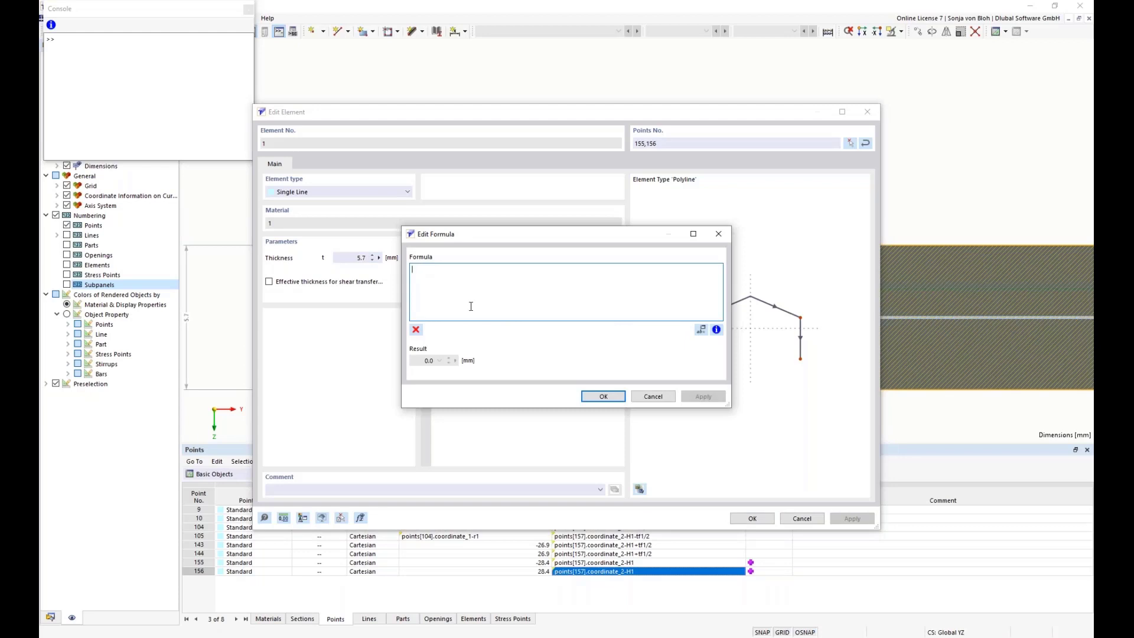
text(tf1)
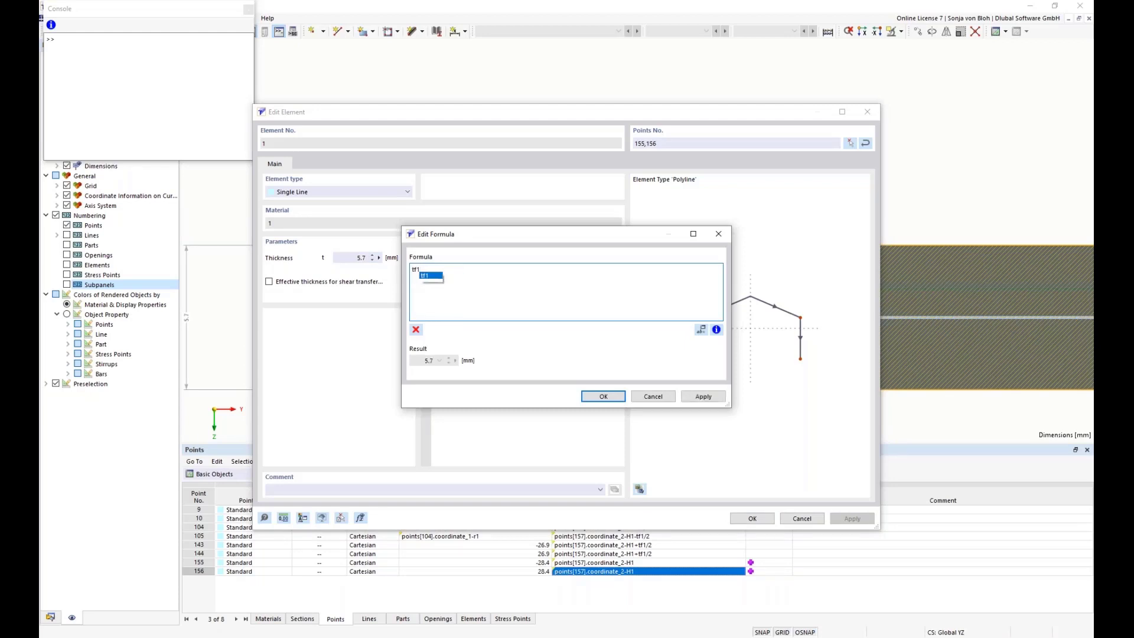
click(602, 396)
click(752, 518)
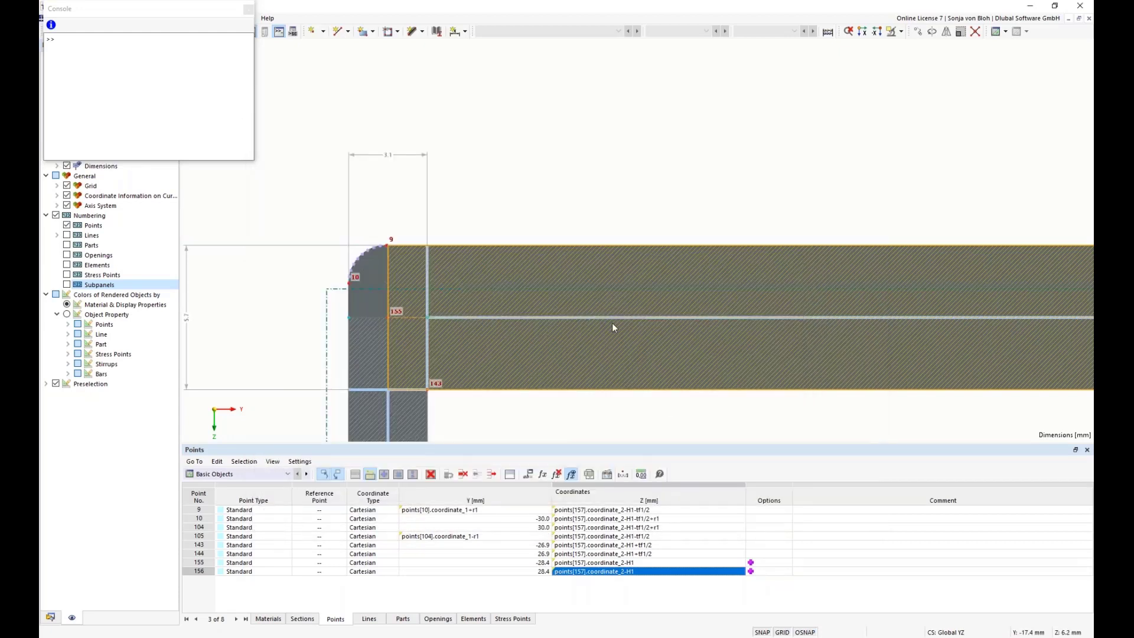
Close the console and fit the section's upper box in the work area.
scroll(438, 195, down, 5)
scroll(452, 218, down, 3)
middle_drag(485, 322, 476, 224)
click(248, 9)
scroll(382, 138, down, 1)
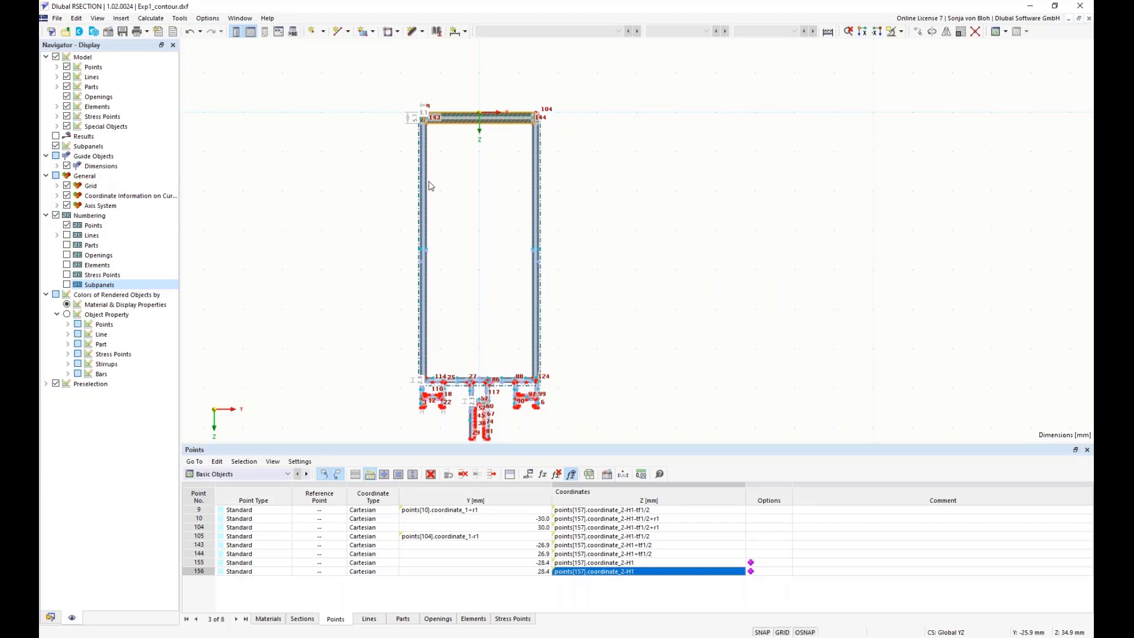
scroll(478, 94, up, 2)
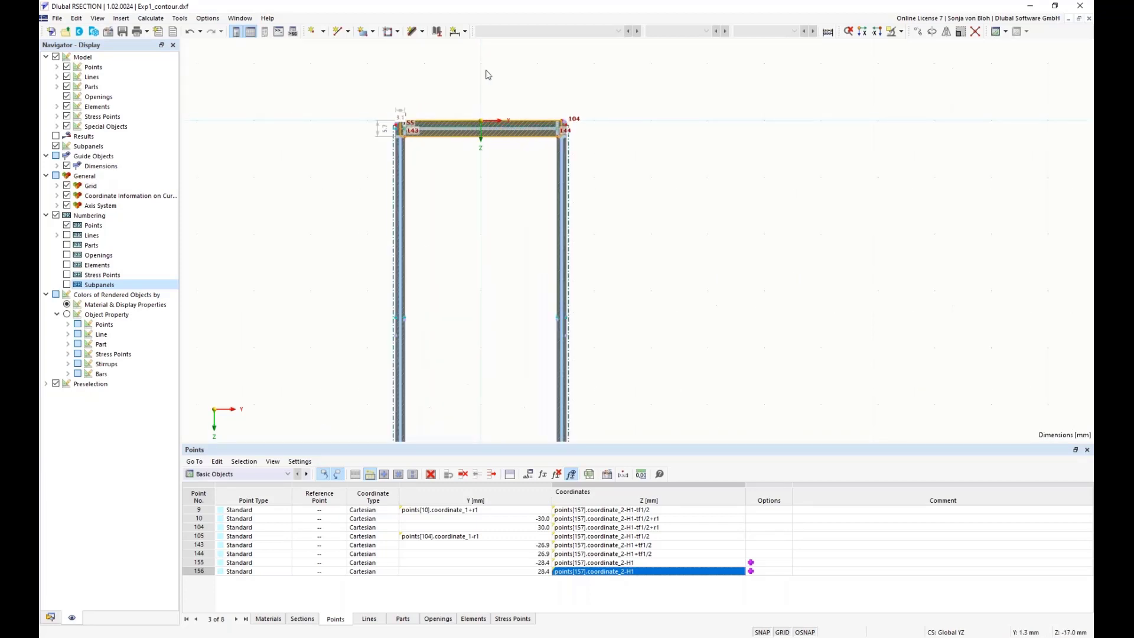
Start a linear length dimension from point 155 on the upper flange to point 157 on the lower flange.
click(466, 32)
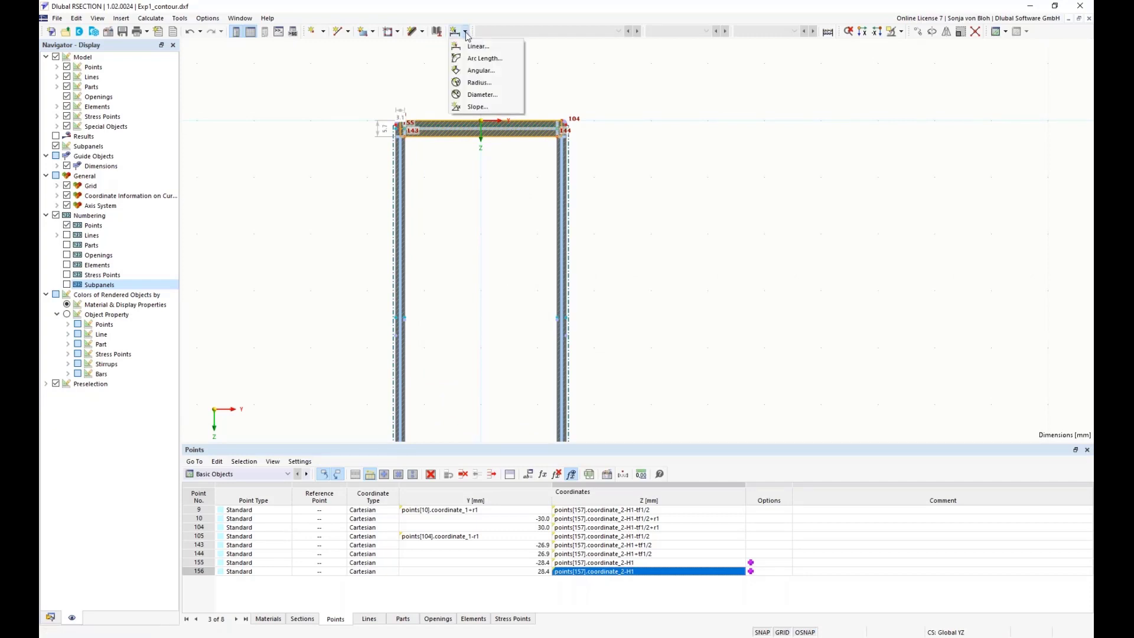
click(468, 46)
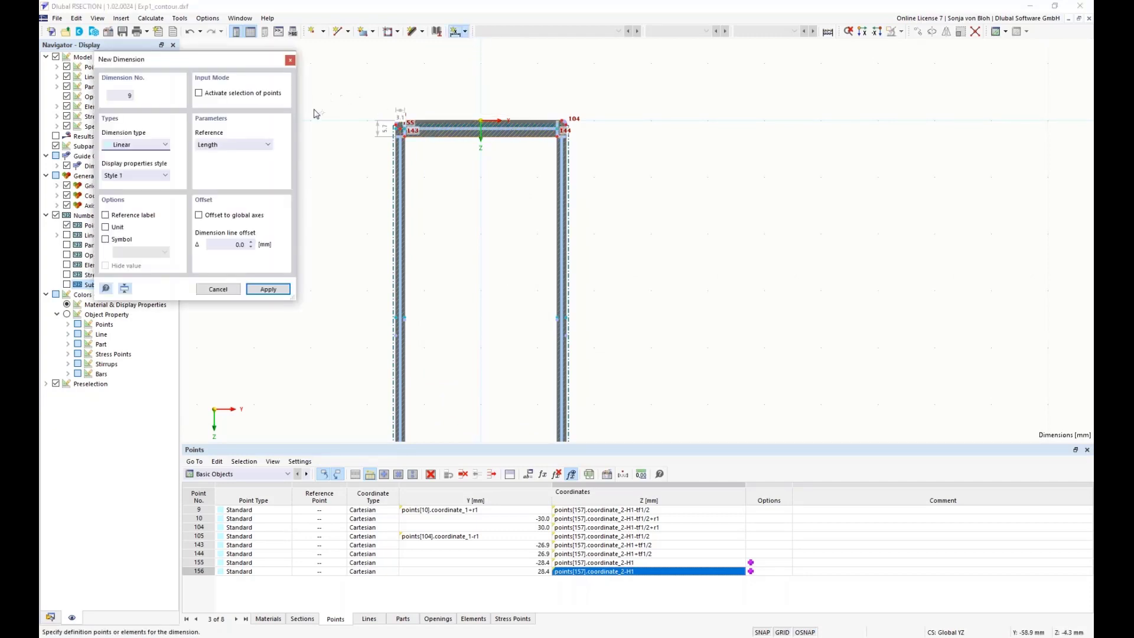
scroll(319, 112, up, 3)
scroll(479, 180, up, 1)
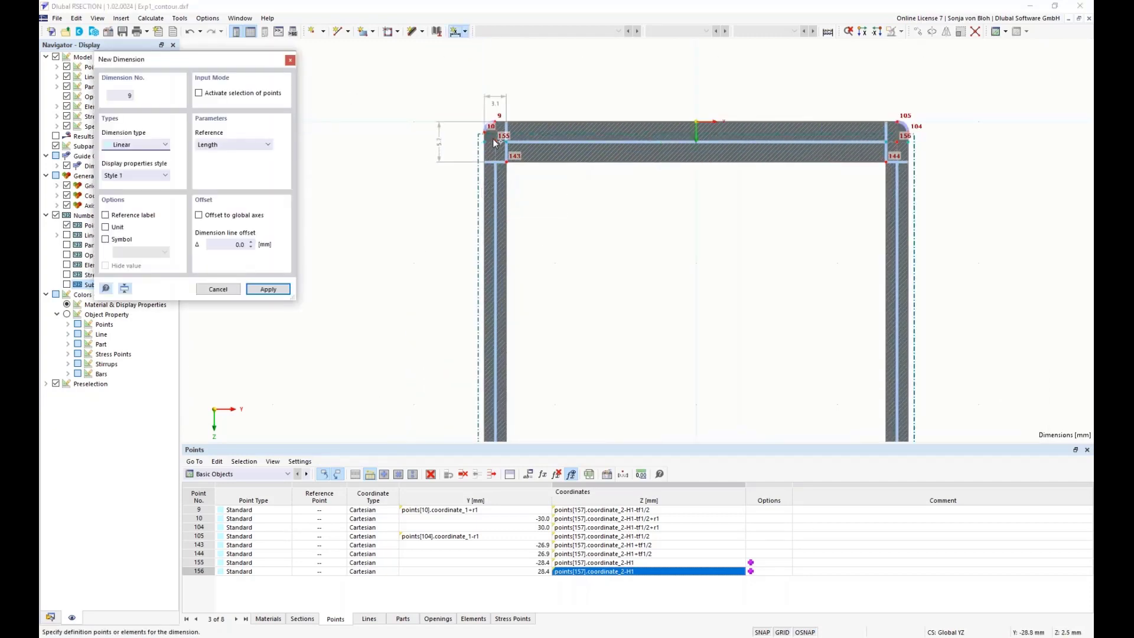
click(498, 142)
scroll(445, 296, down, 8)
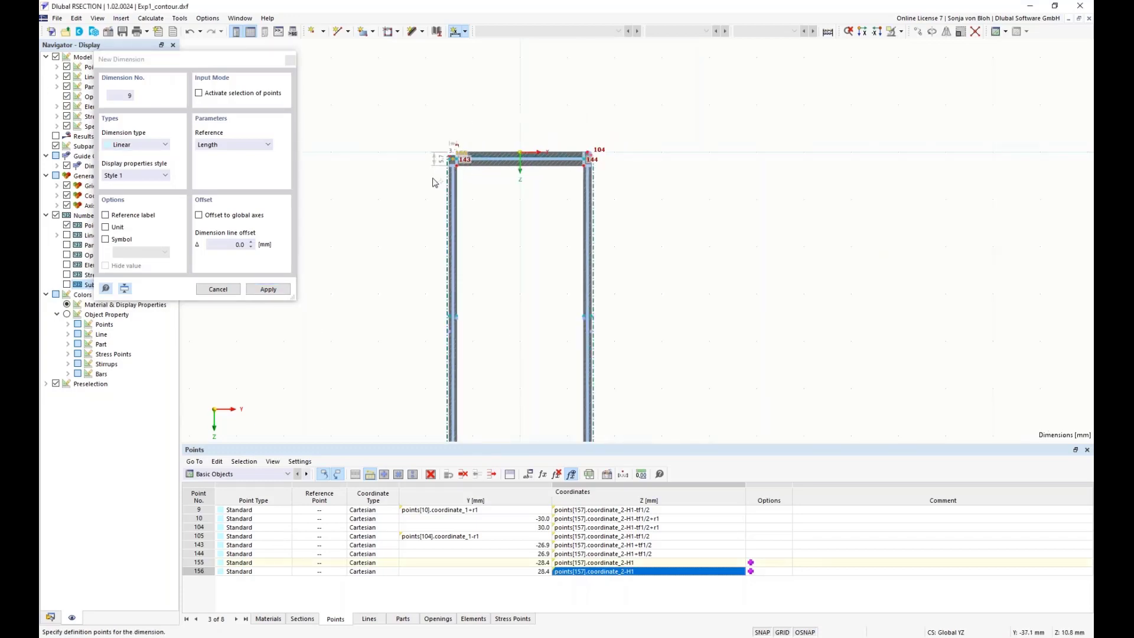
scroll(444, 355, up, 5)
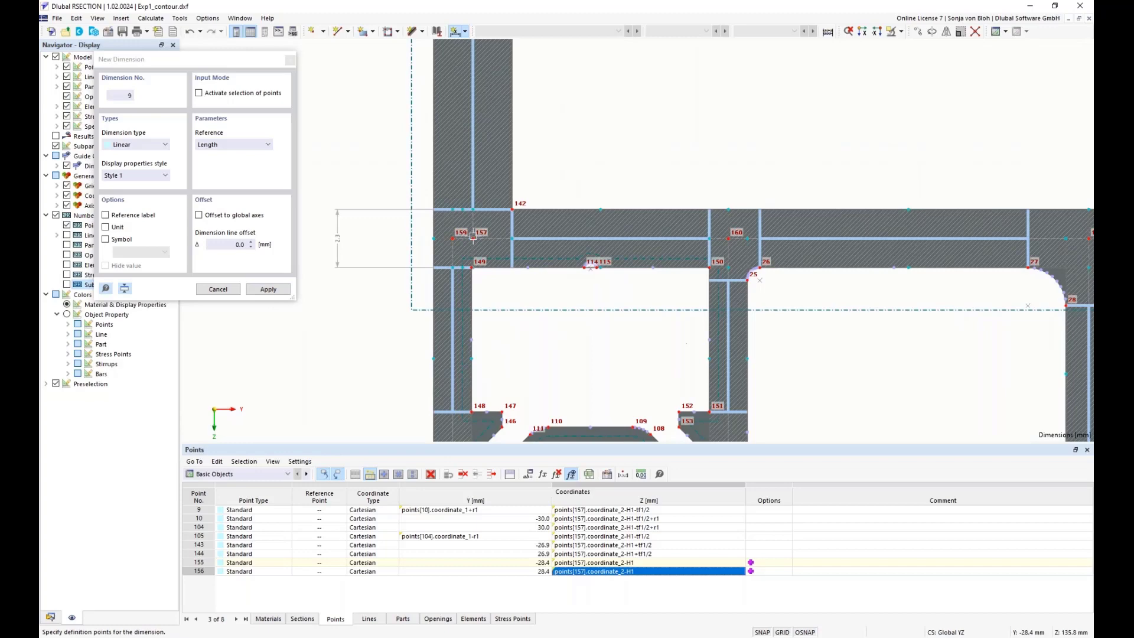
click(473, 238)
scroll(493, 293, down, 4)
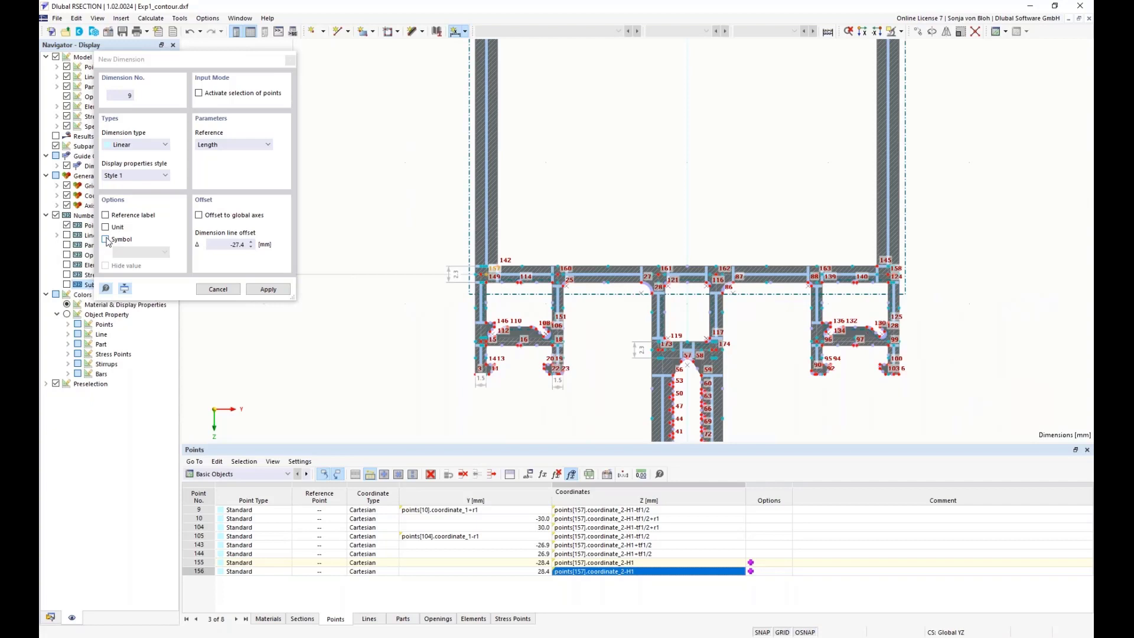
Enable the symbol for the new dimension and enter it as H<sub>1</sub>.
click(106, 239)
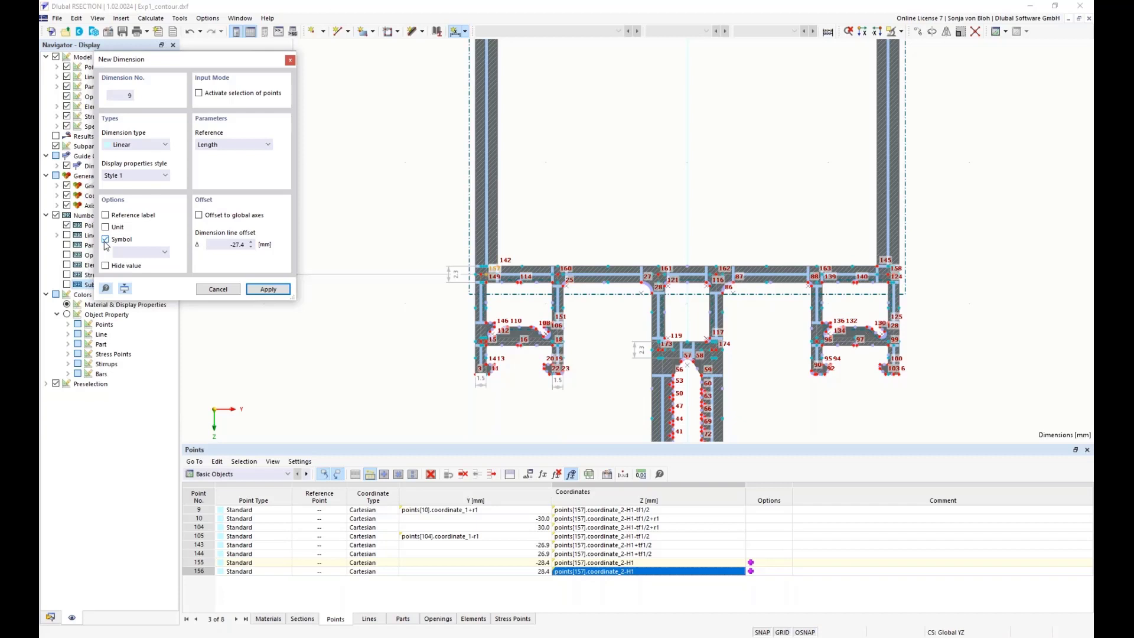
click(128, 252)
text(H)
text(<sub>1</sub)
text(>)
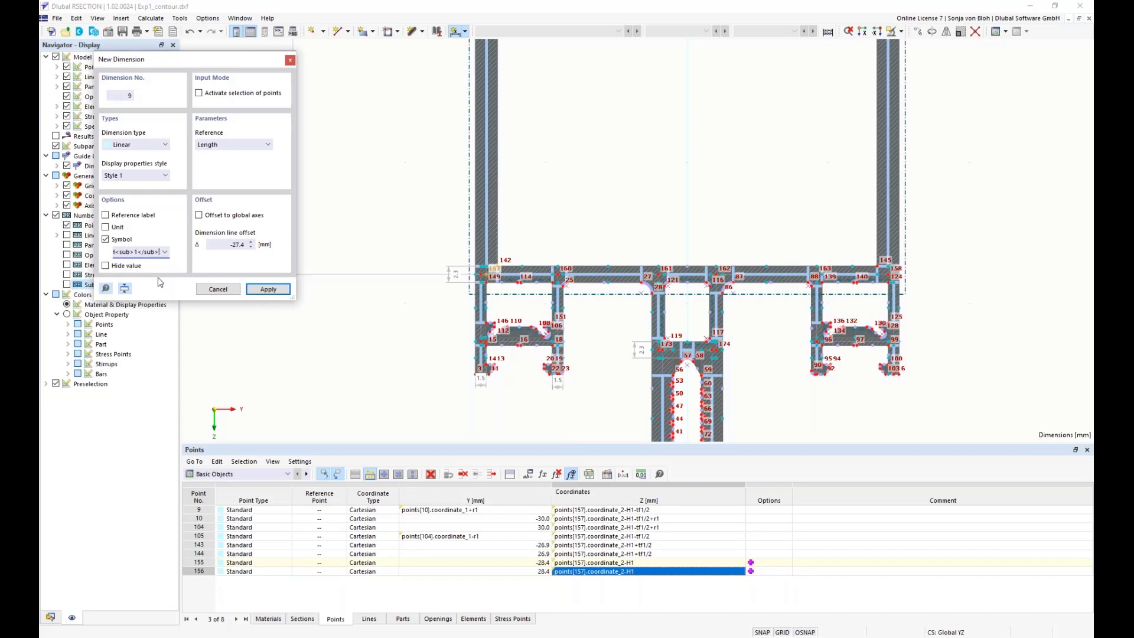
Place the height dimension beside the section's left web, offset about 18 mm, and finish dimensioning.
click(269, 289)
scroll(461, 246, down, 3)
click(418, 175)
scroll(400, 253, down, 3)
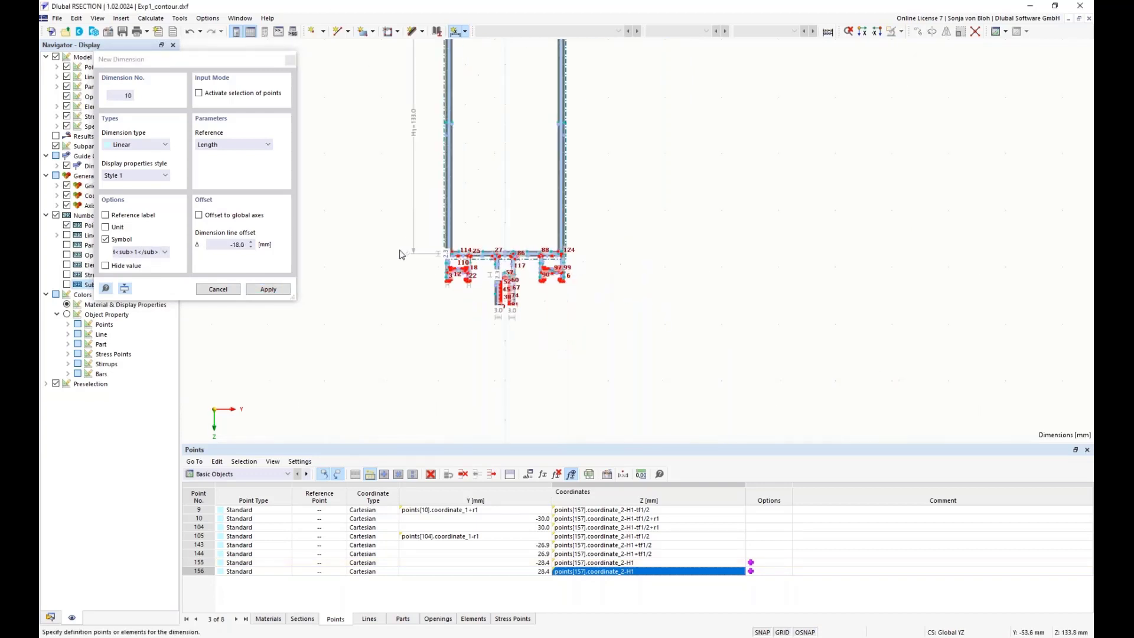
middle_drag(399, 181, 395, 287)
scroll(396, 292, up, 3)
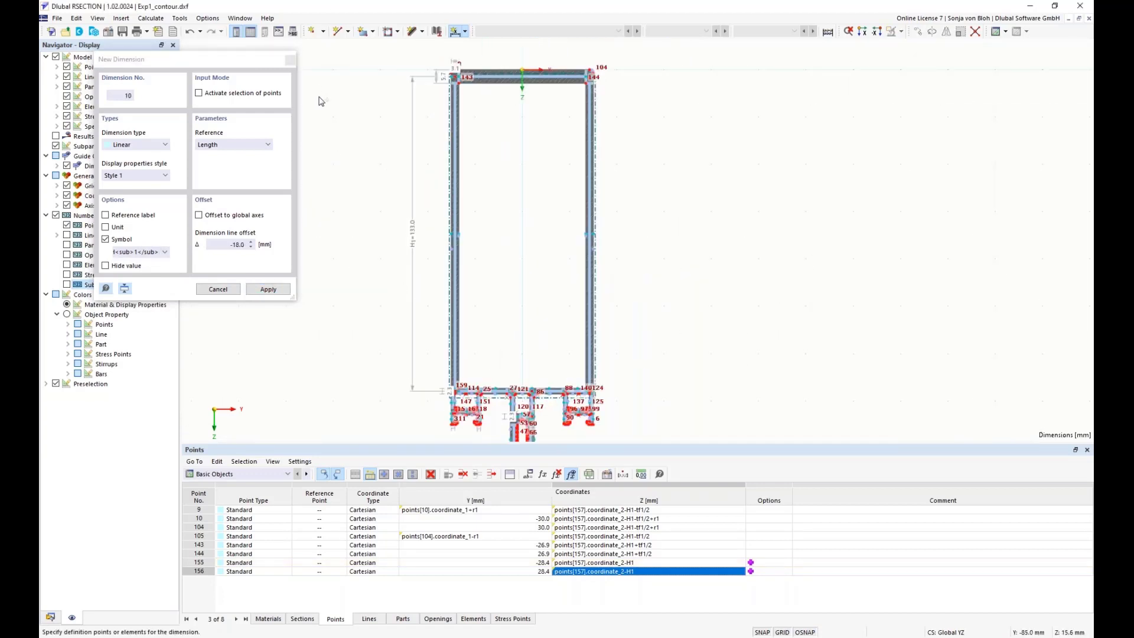
click(291, 61)
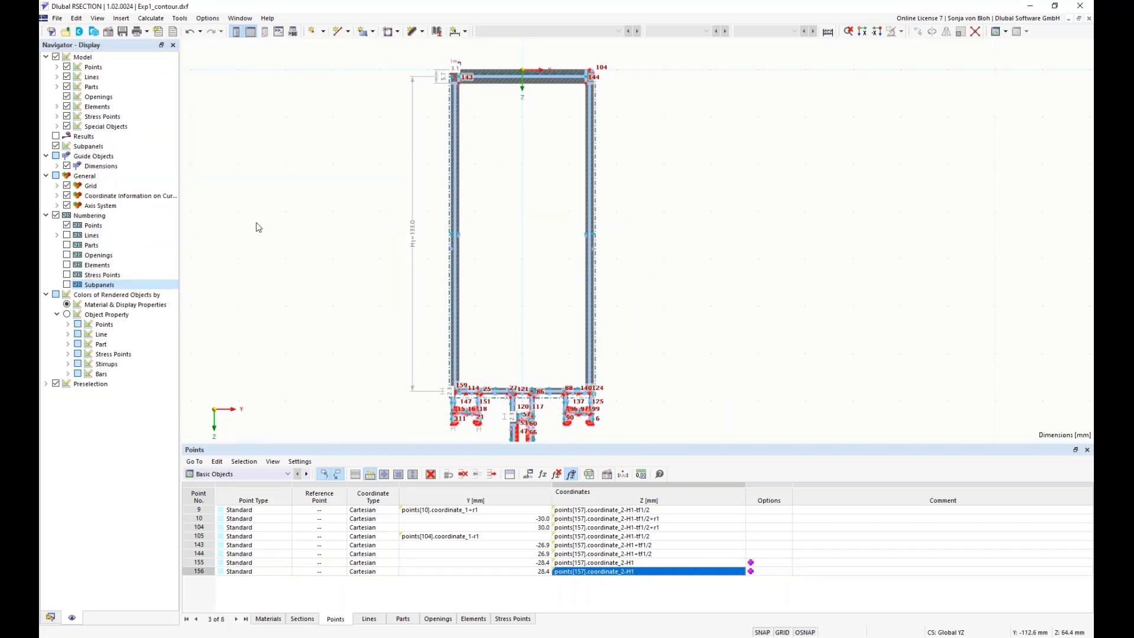
Set the global parameter H1 to 80 mm and apply it, keeping the section in view beside the parameter list.
drag(363, 446, 364, 493)
mouse_move(352, 314)
middle_down()
mouse_move(339, 331)
mouse_move(335, 308)
middle_up()
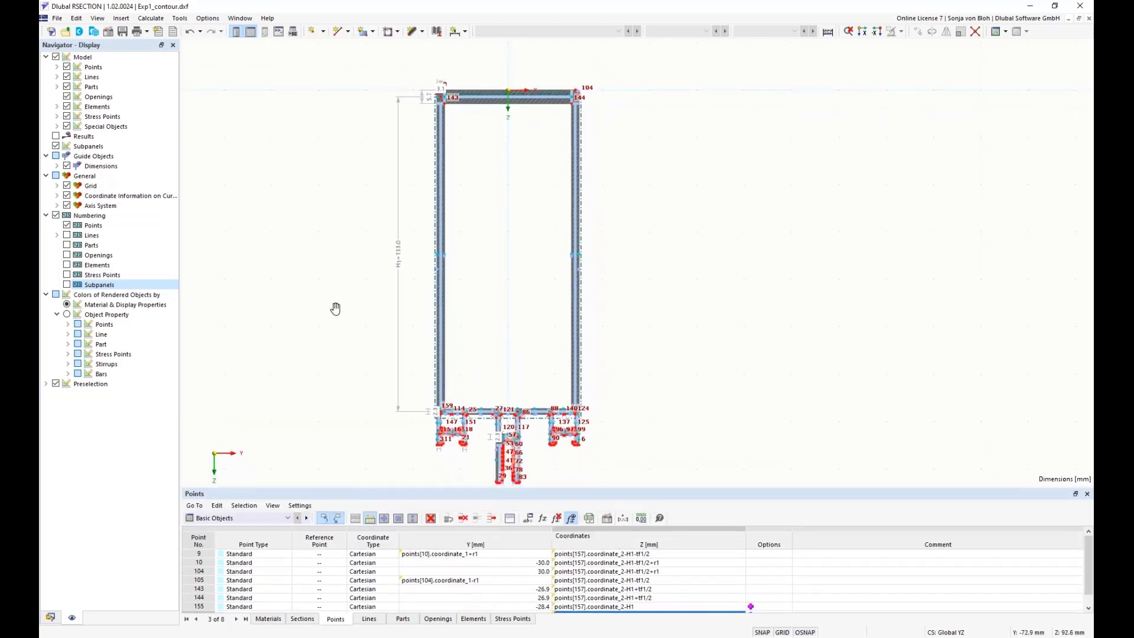
click(540, 519)
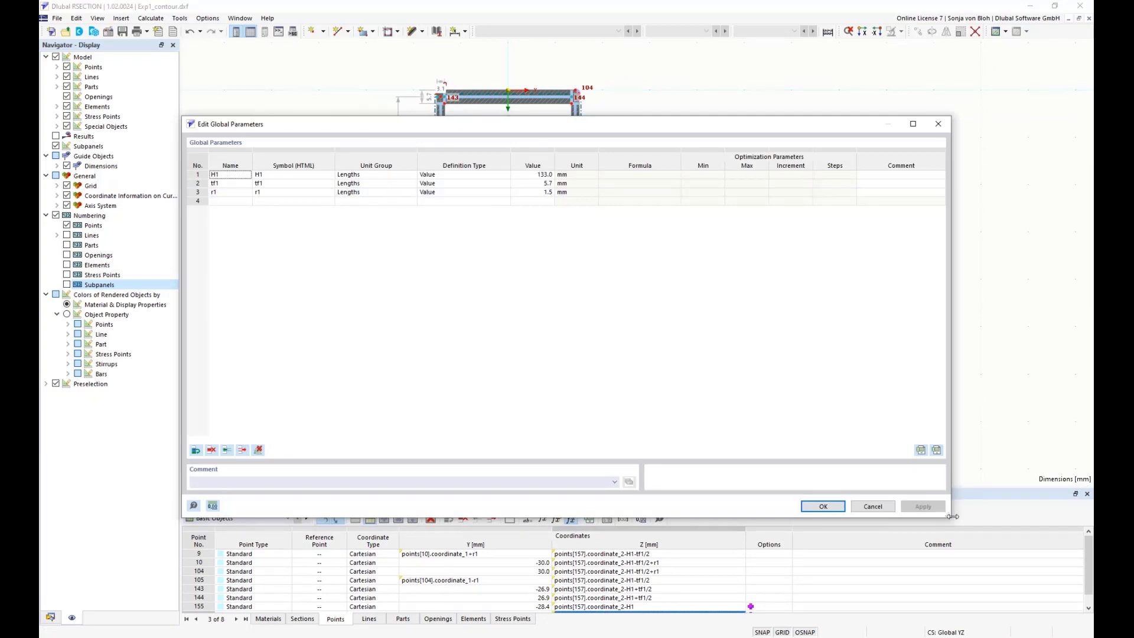
mouse_move(950, 516)
mouse_down()
mouse_move(950, 493)
mouse_move(748, 352)
mouse_up()
mouse_move(351, 125)
mouse_down()
mouse_move(356, 137)
mouse_move(735, 123)
mouse_move(748, 103)
mouse_move(646, 223)
mouse_up()
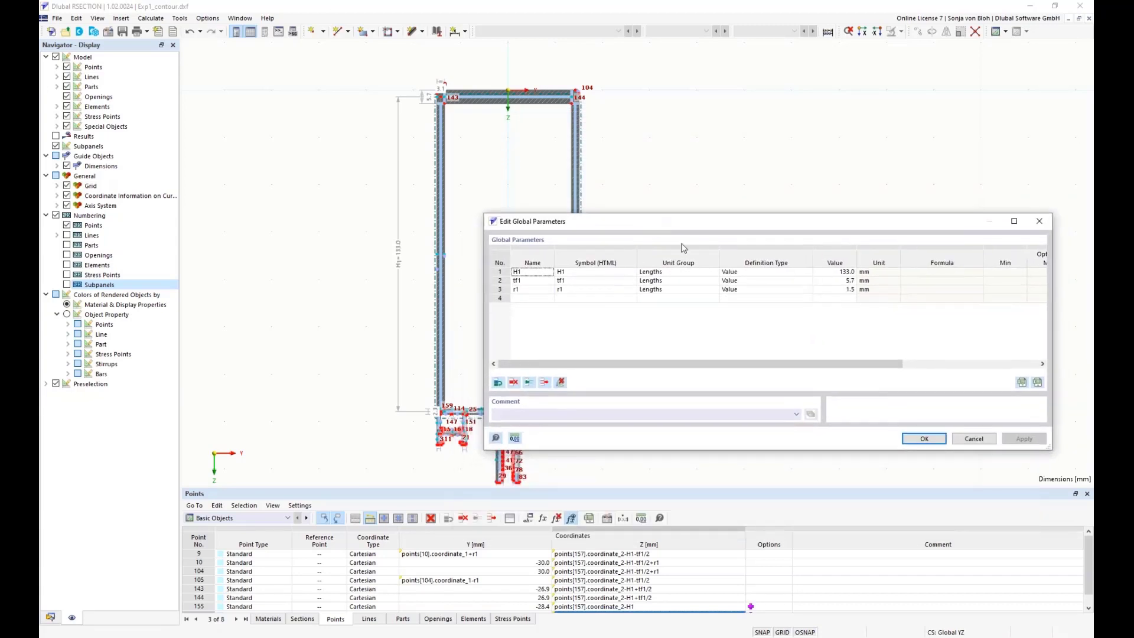
click(839, 272)
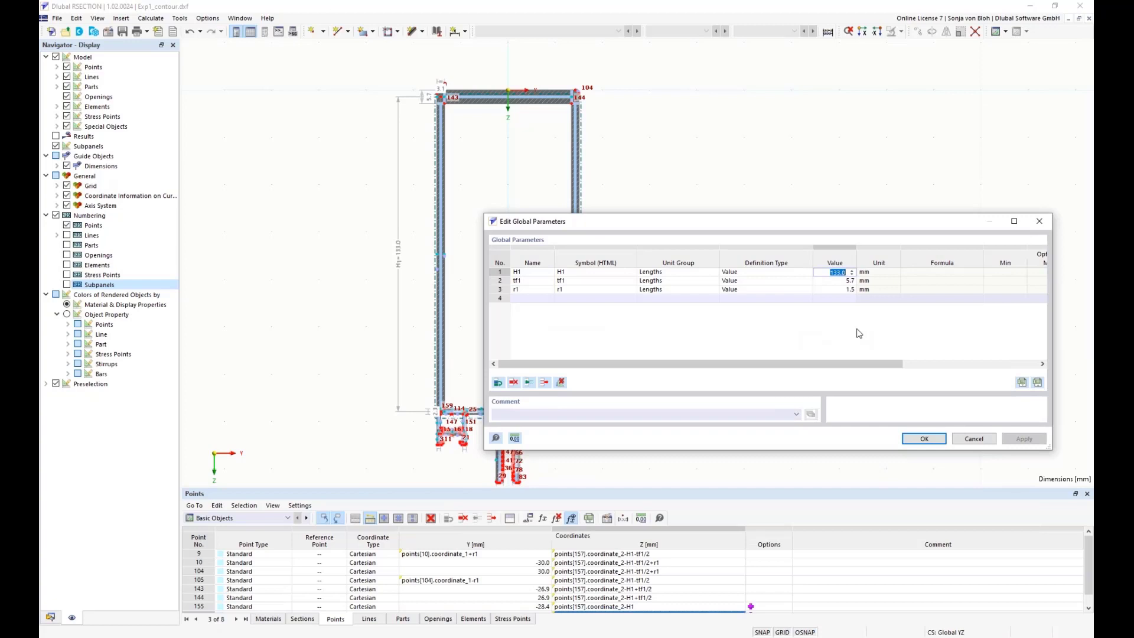
text(80)
key(Return)
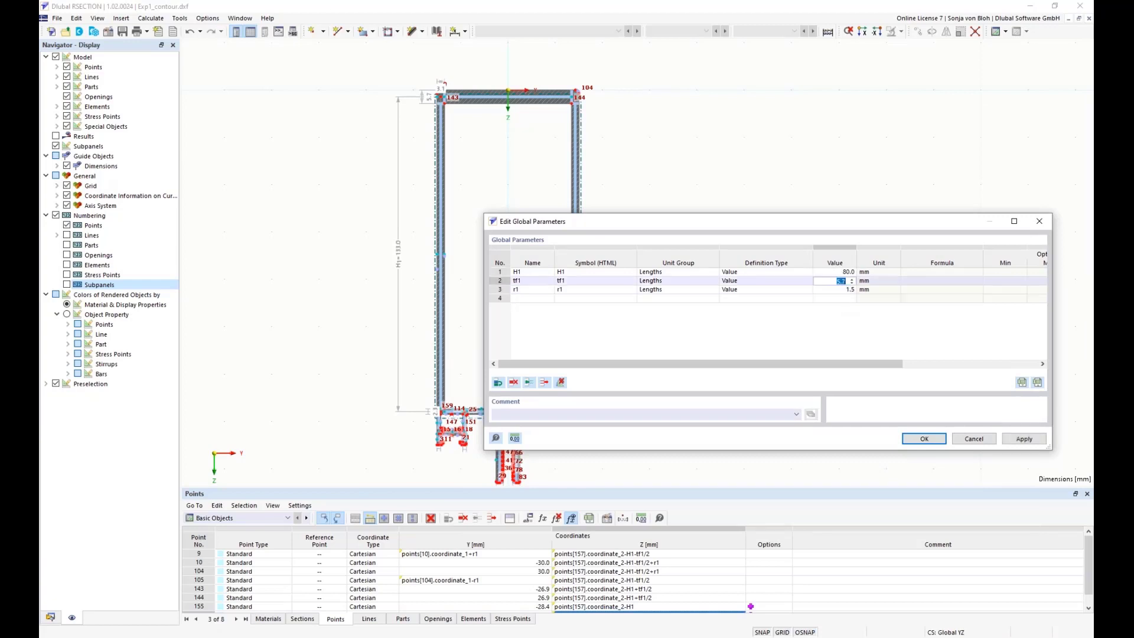
click(1019, 443)
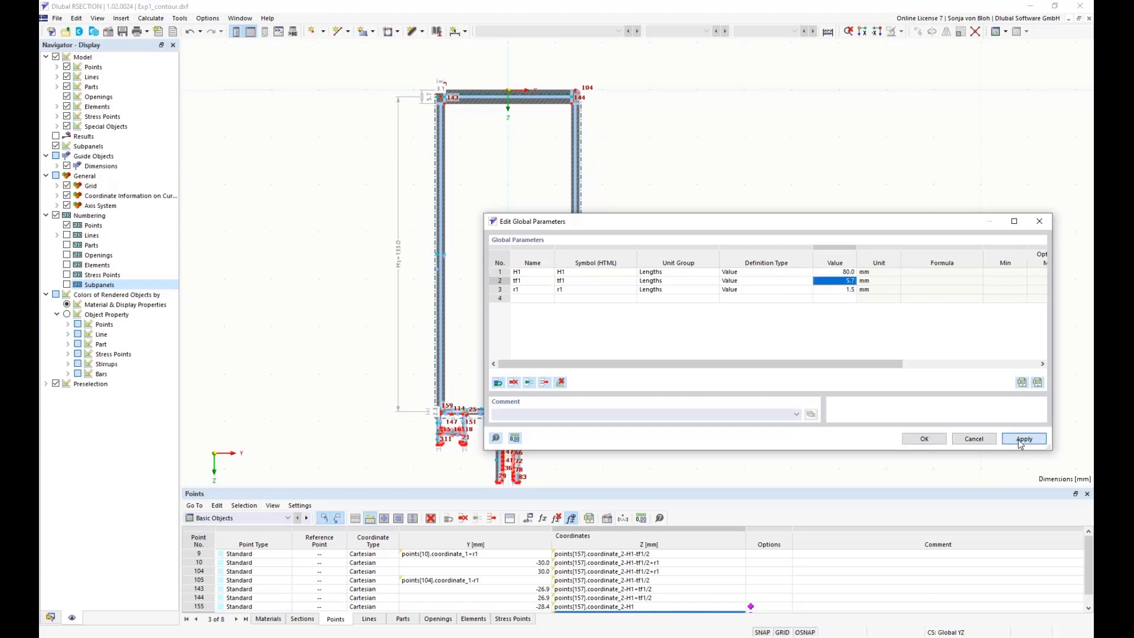
Set the global parameter H1 back to 133 mm and accept the global parameters.
drag(712, 224, 674, 155)
click(791, 202)
click(791, 201)
text(1)
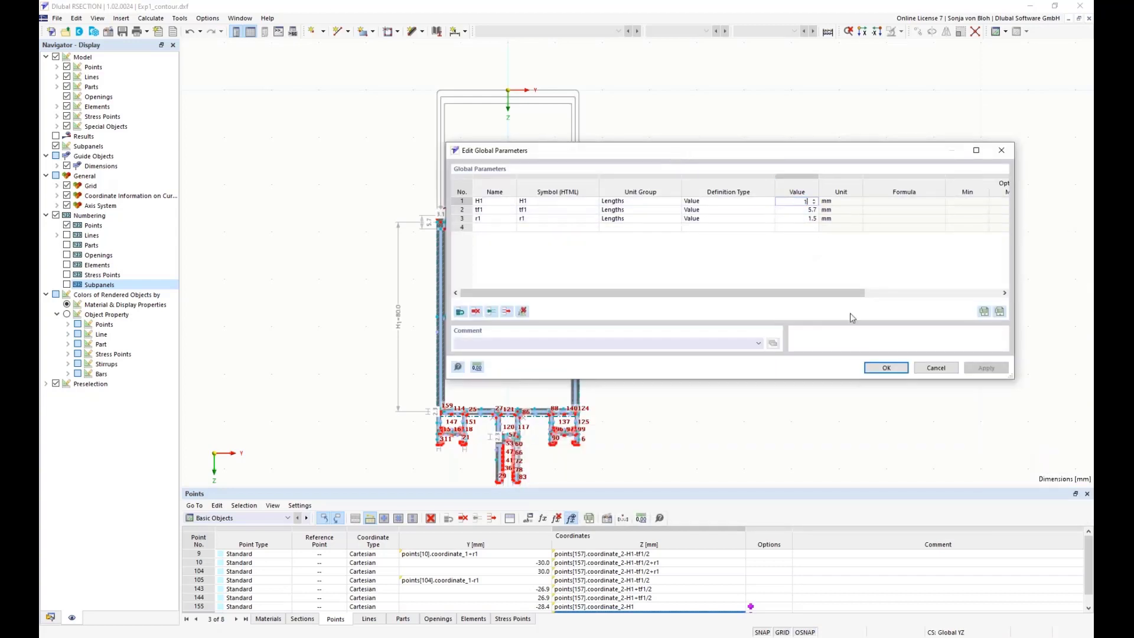
text(33)
click(886, 368)
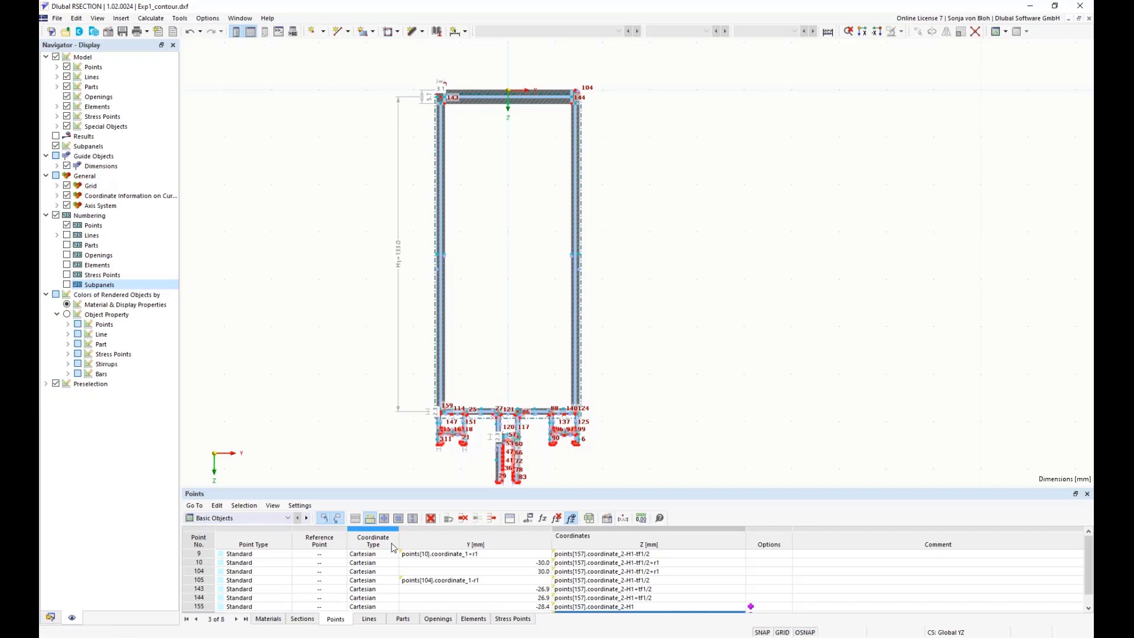
Create load case LC1 named Pressure in the Permanent action category.
click(50, 617)
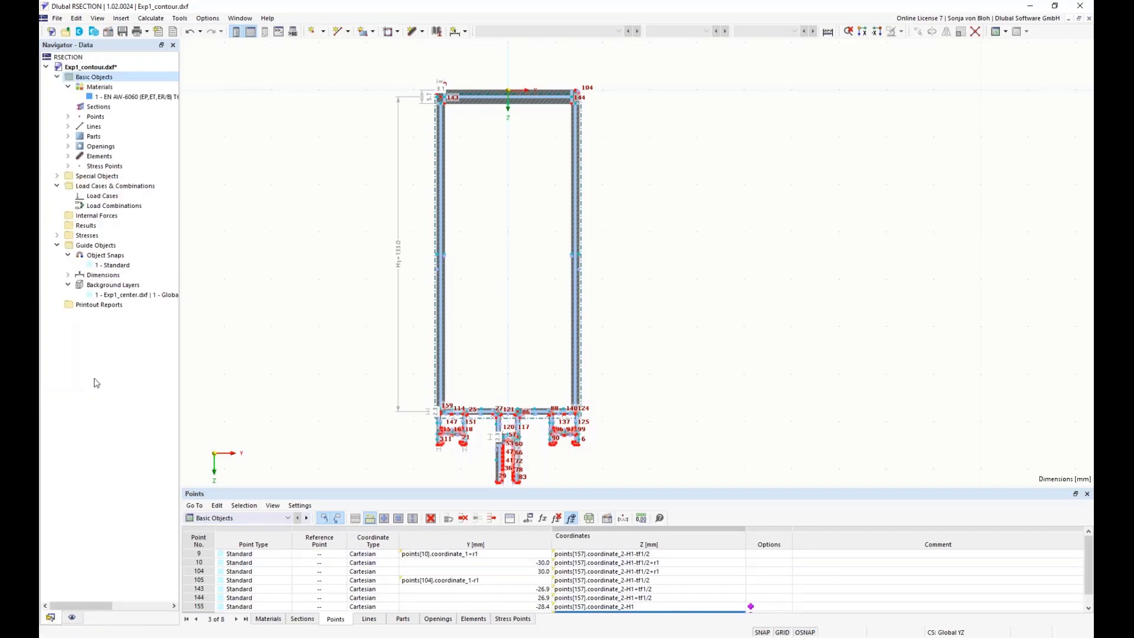
right_click(110, 197)
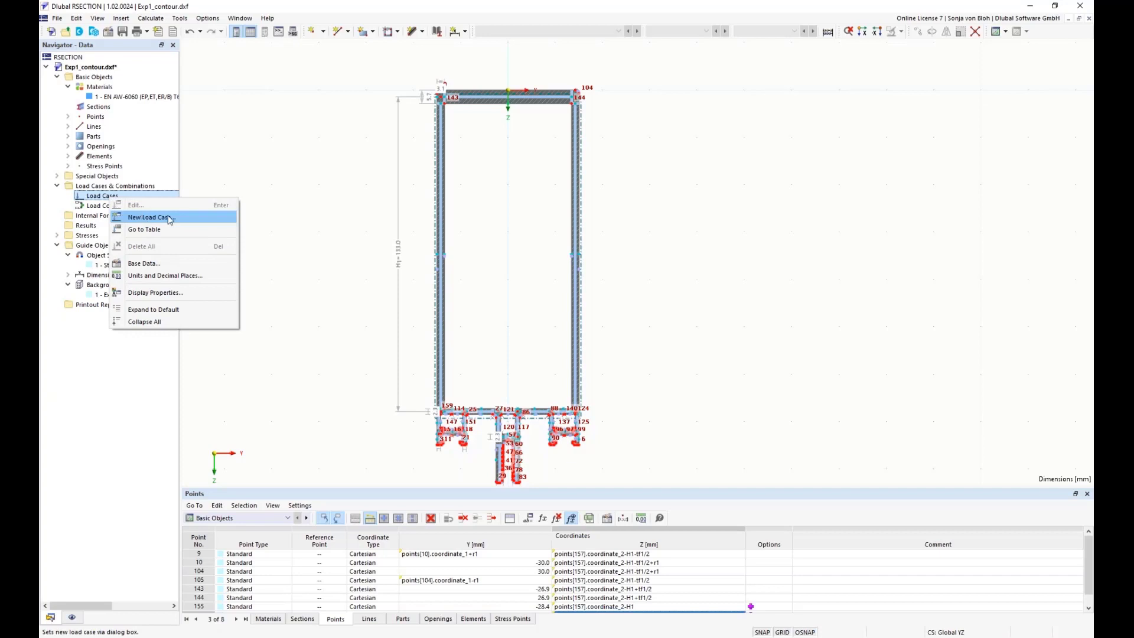
click(143, 218)
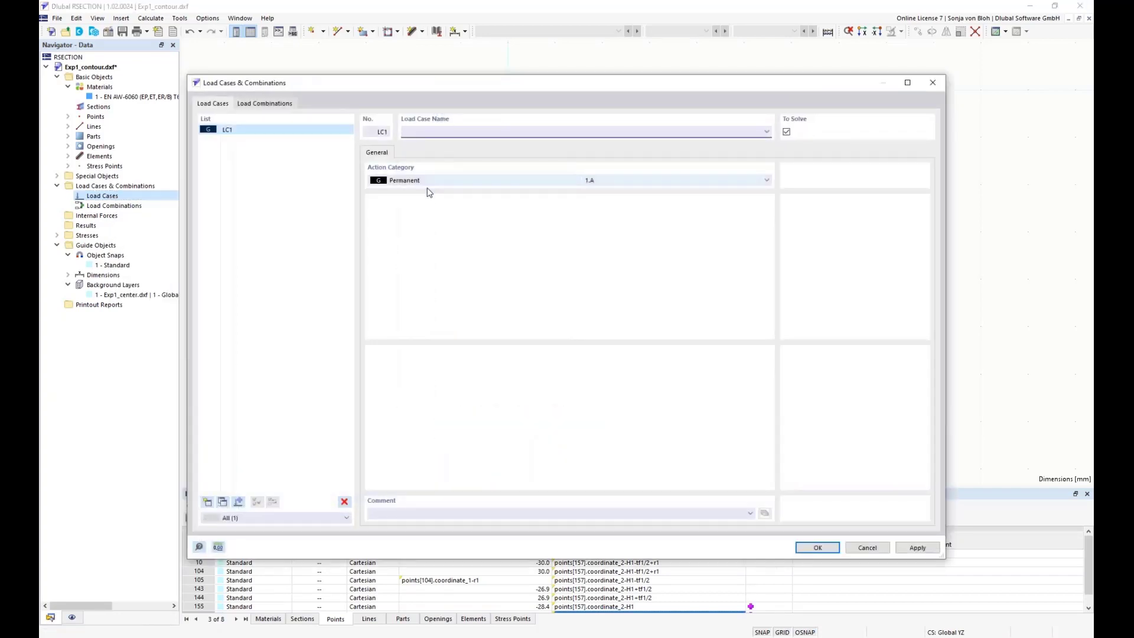
text(Pressur)
click(817, 548)
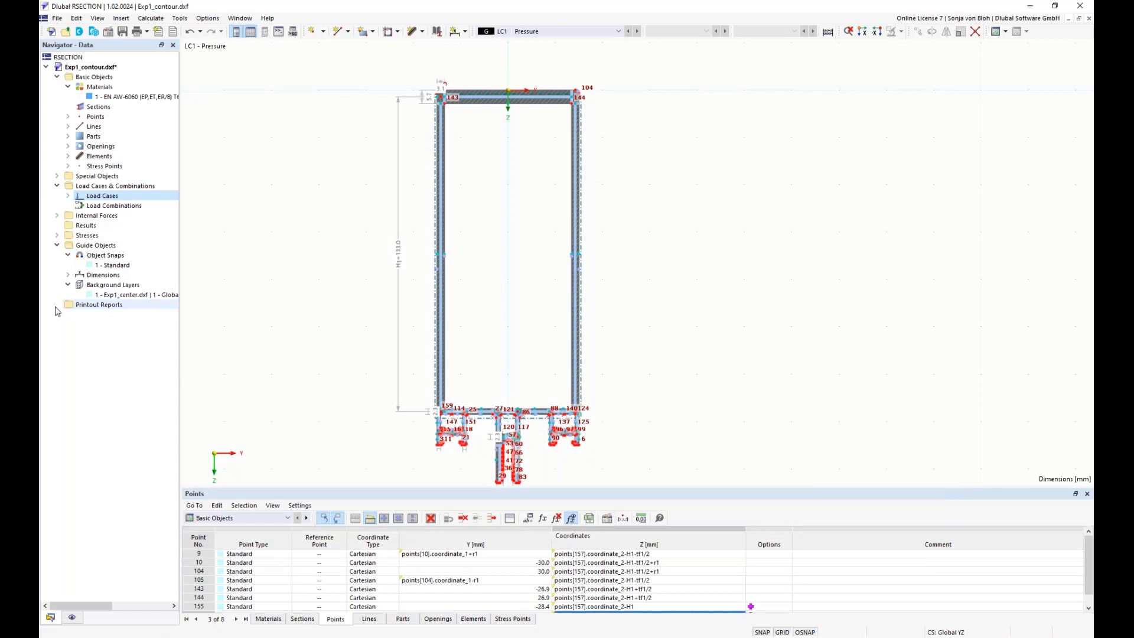
Show the Internal Forces table for load case LC1 and list its internal forces entry in the data tree.
click(56, 216)
click(67, 226)
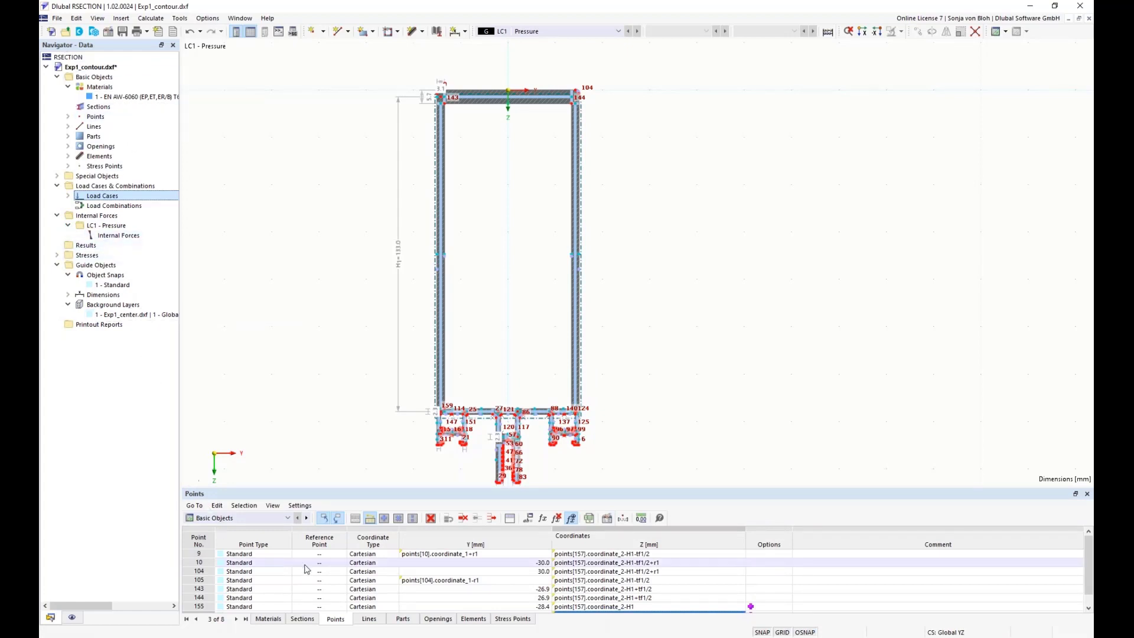
click(288, 518)
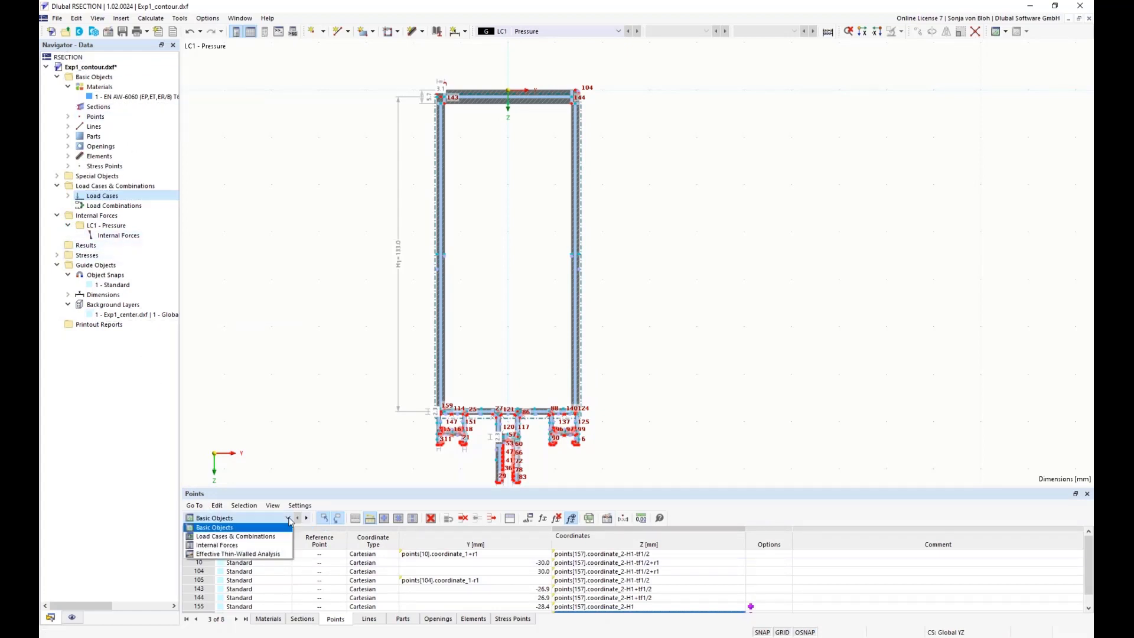
click(211, 545)
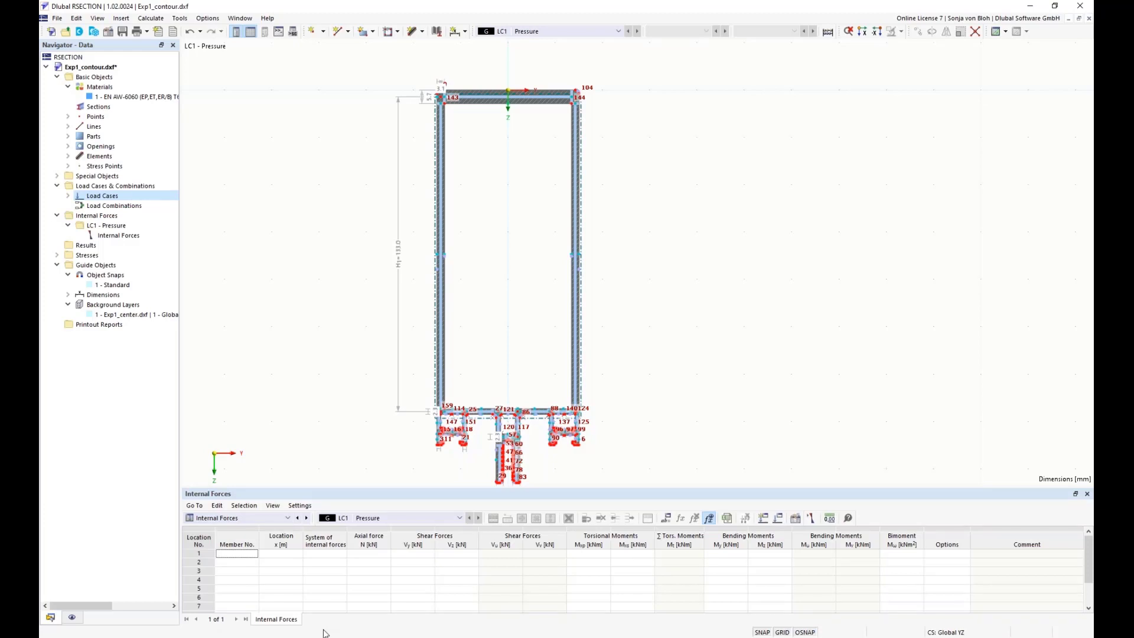
Examine the source program options for importing internal forces, and close the import without applying it.
click(810, 519)
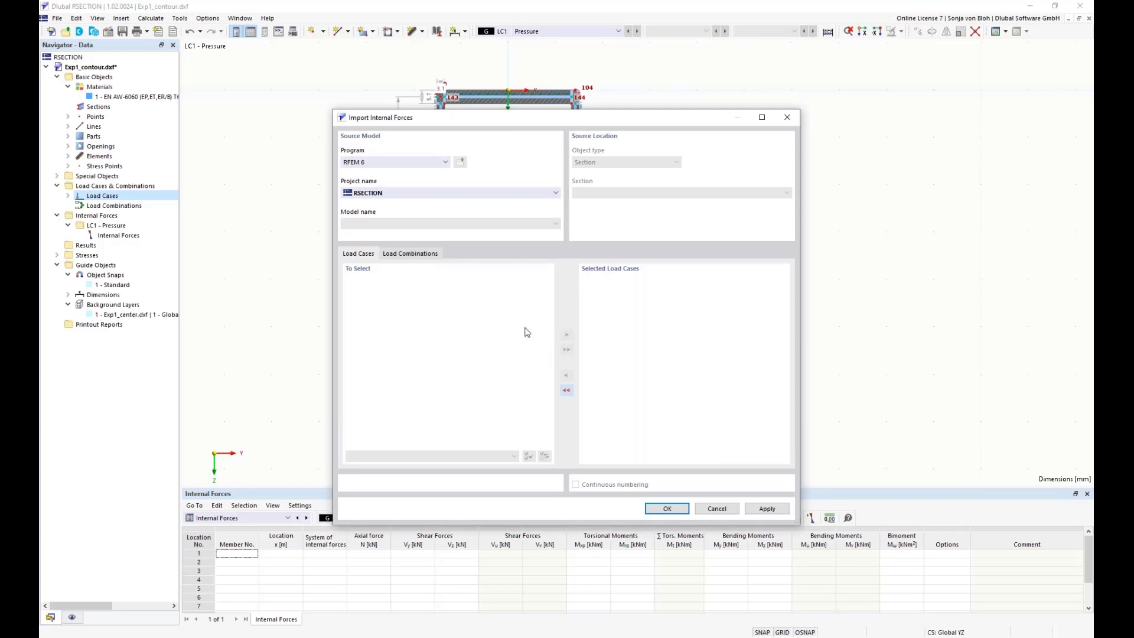
click(445, 162)
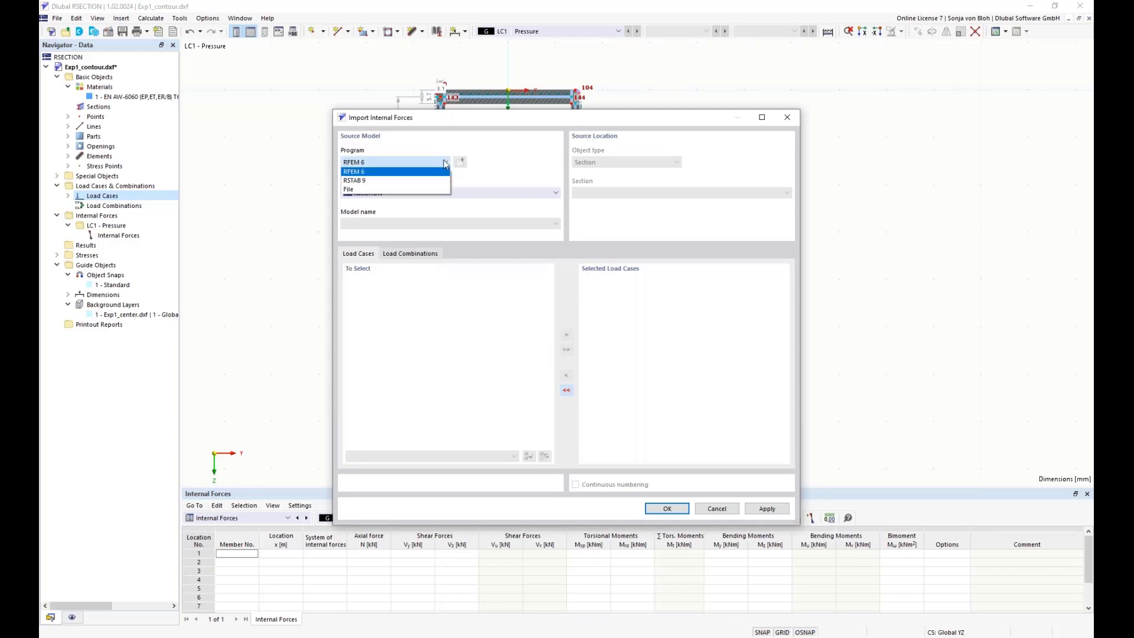
click(444, 163)
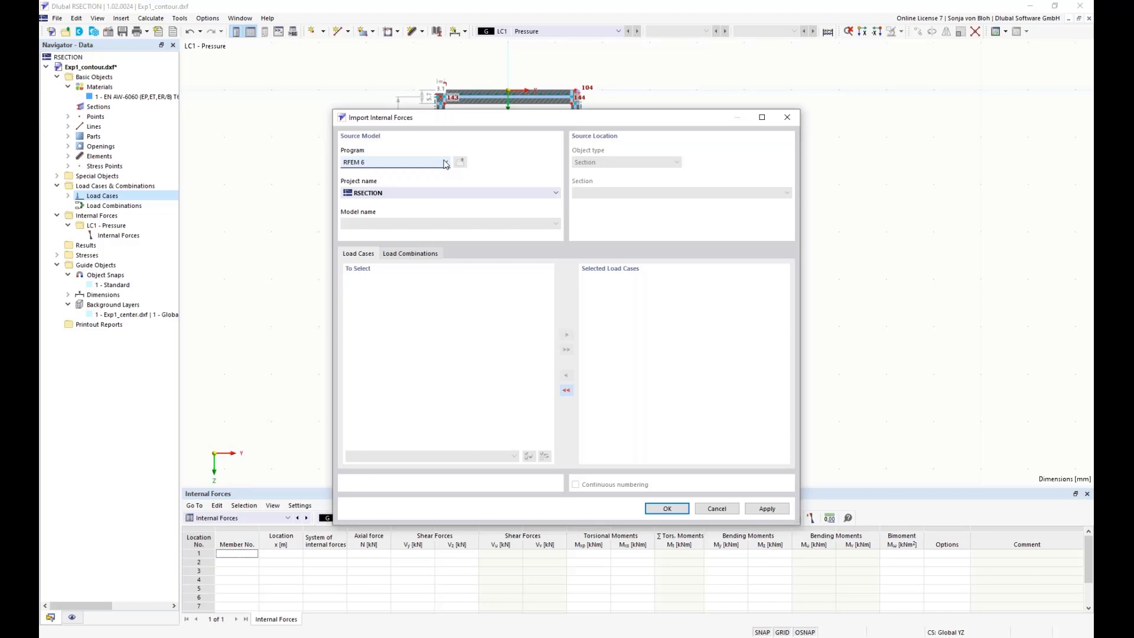
click(716, 509)
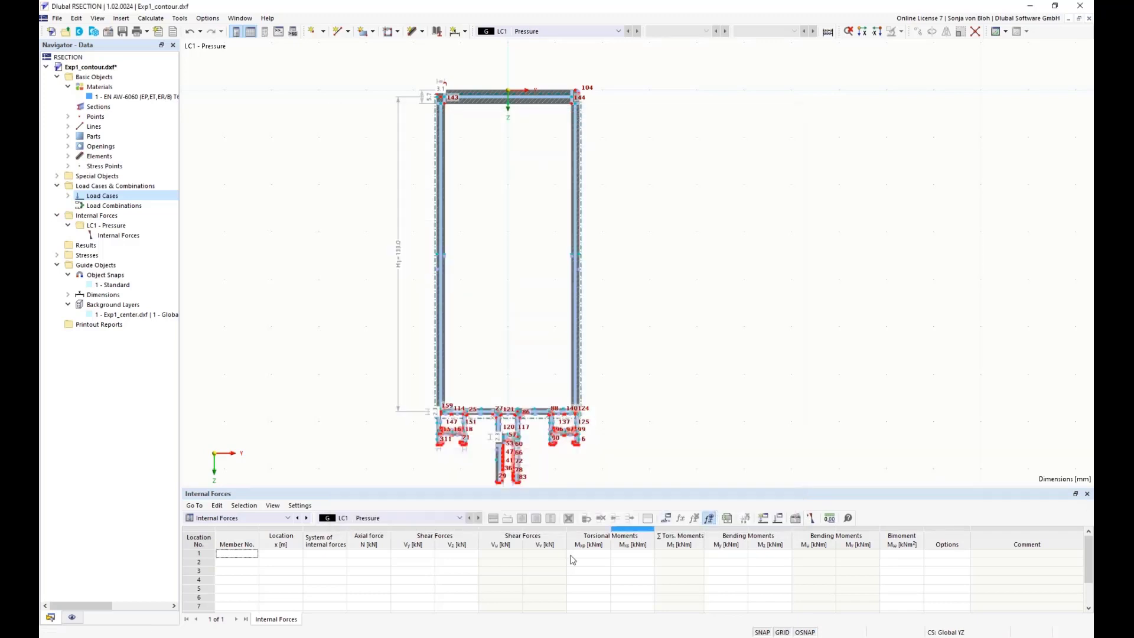
Enter internal forces for member 1 at location 0.000 m with an axial force N of -2 kN.
click(246, 555)
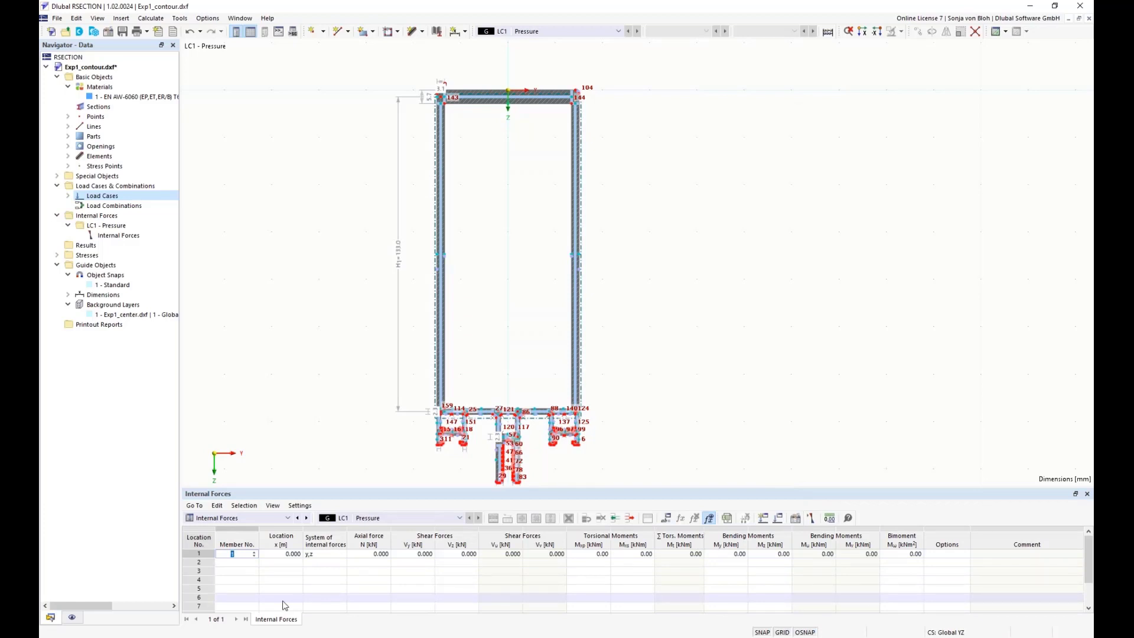
click(371, 554)
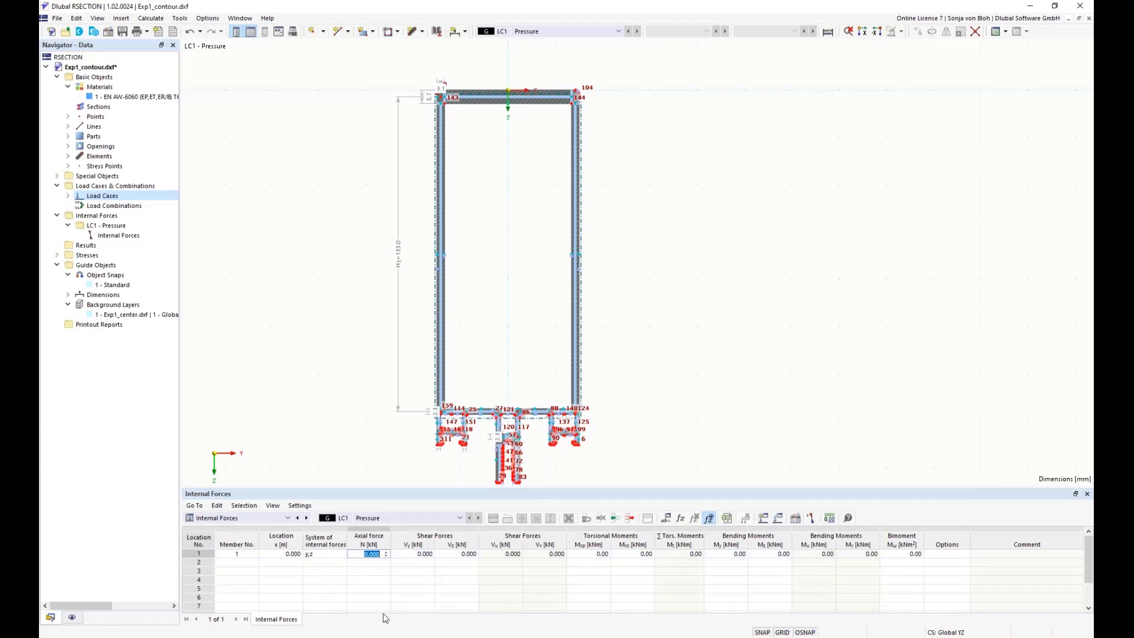
text(-2)
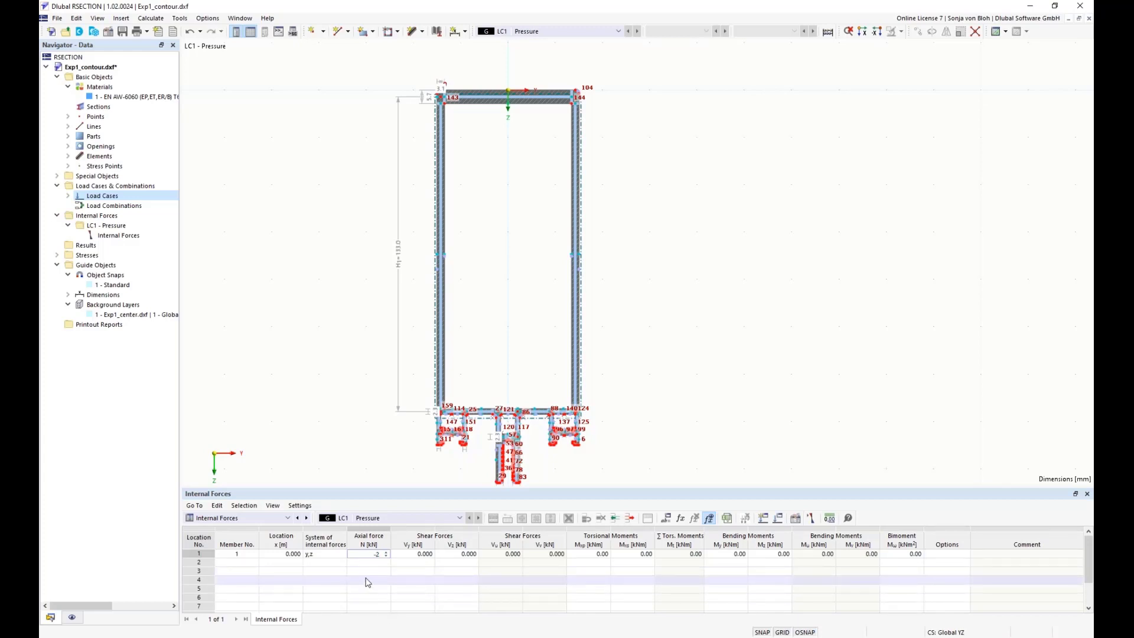
key(Tab)
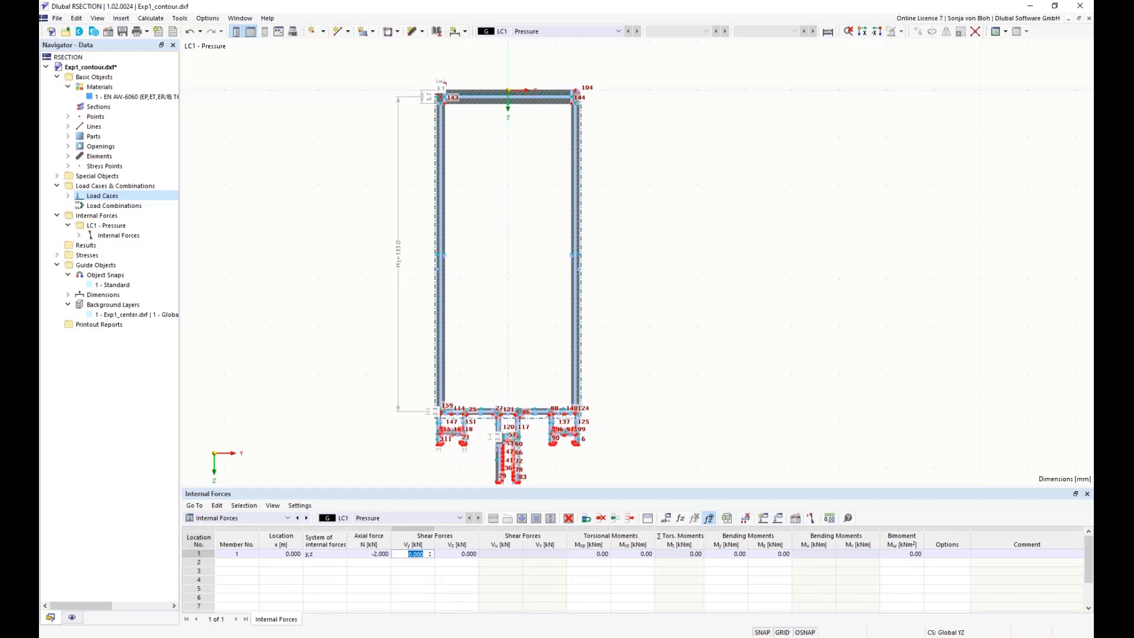
In the model's base data, set bending moments due to the shift of the centroid to be neglected.
right_click(108, 80)
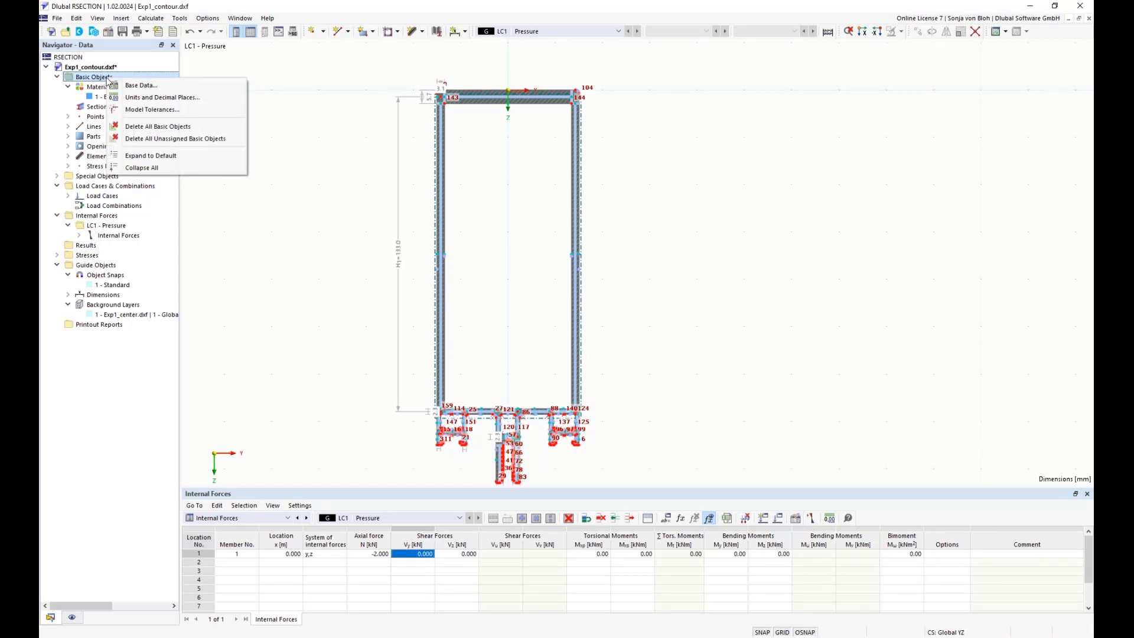
click(133, 86)
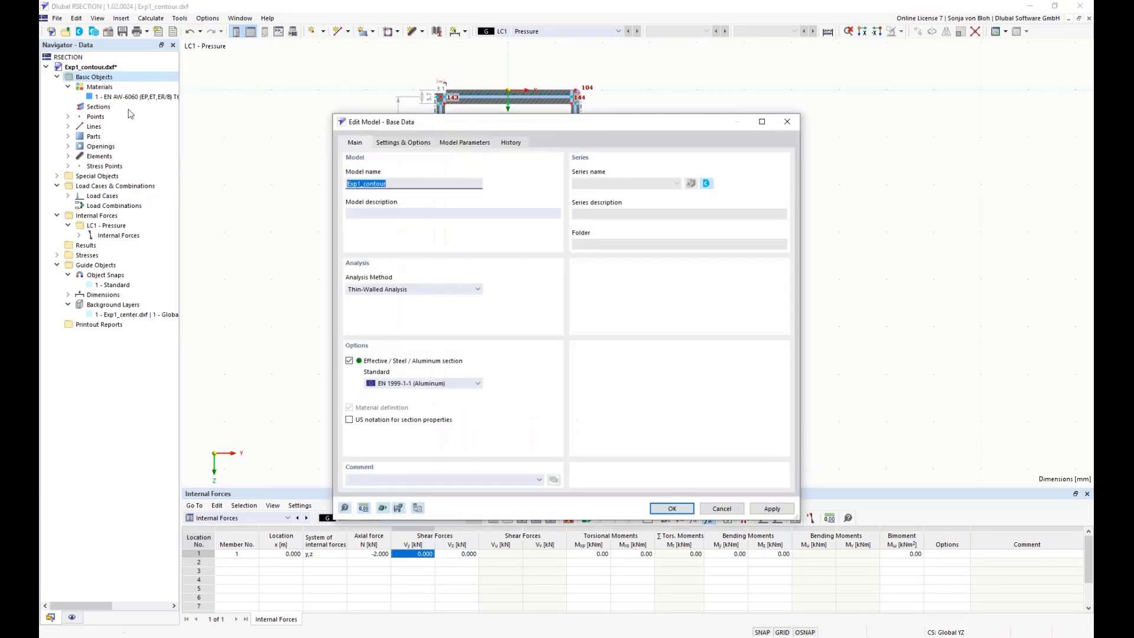
click(416, 144)
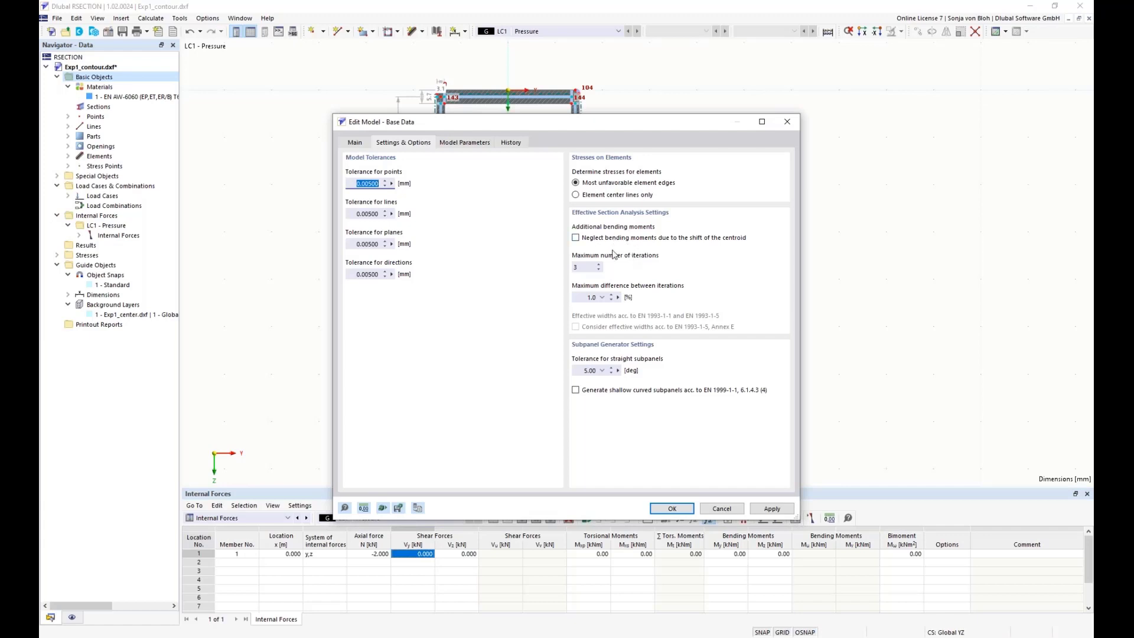
click(575, 237)
click(669, 508)
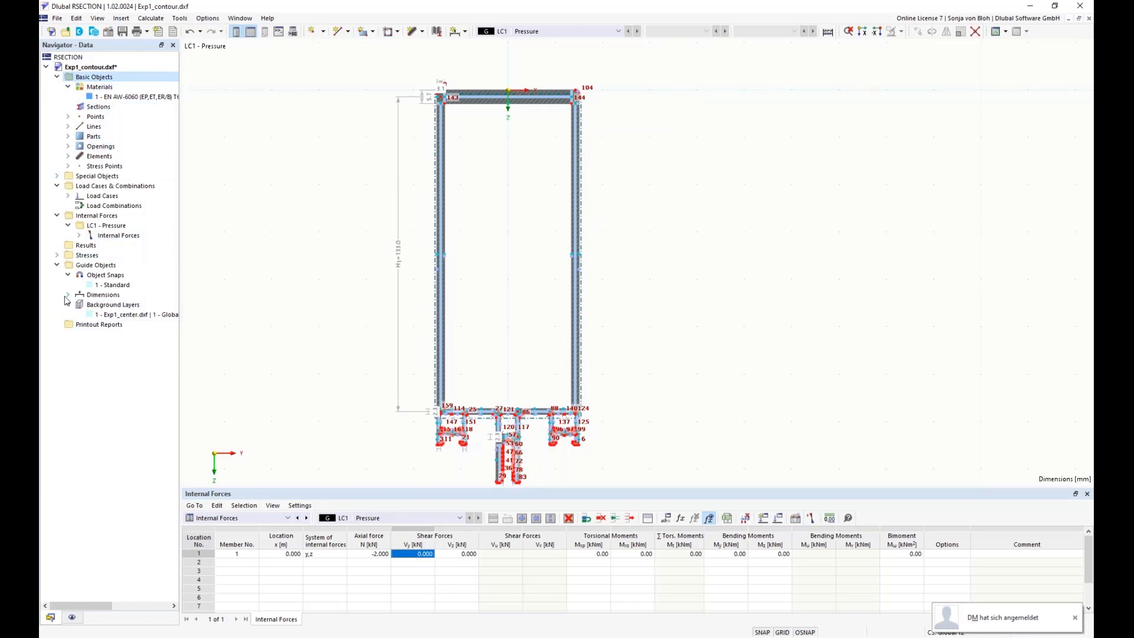
Review which stress types are selected for calculation in the stress configuration and accept it.
click(57, 255)
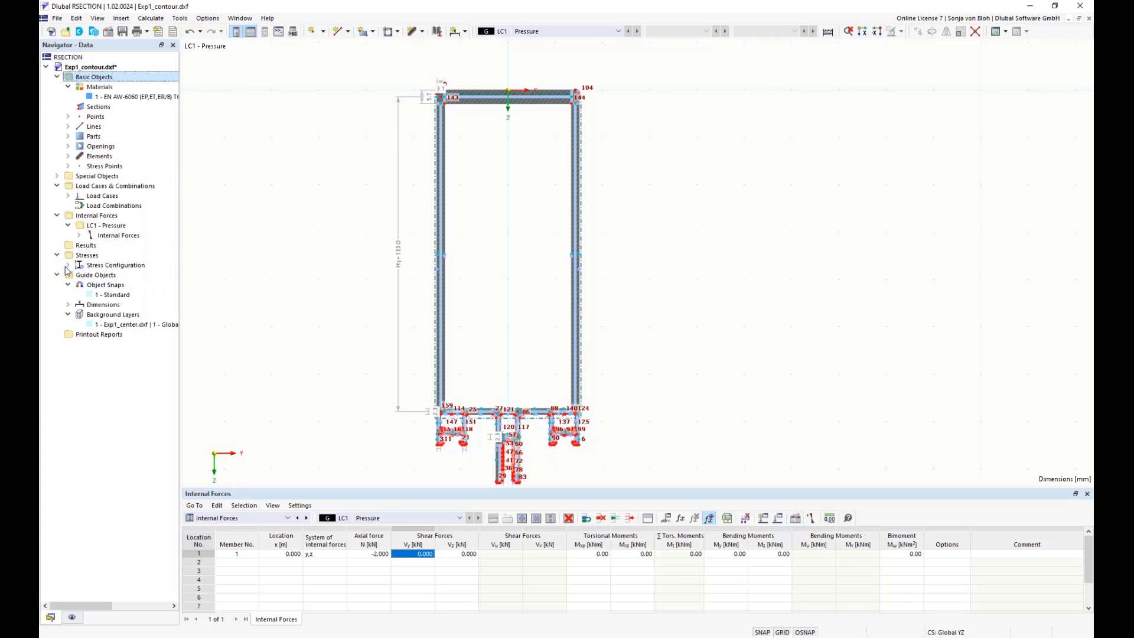
click(68, 264)
click(116, 275)
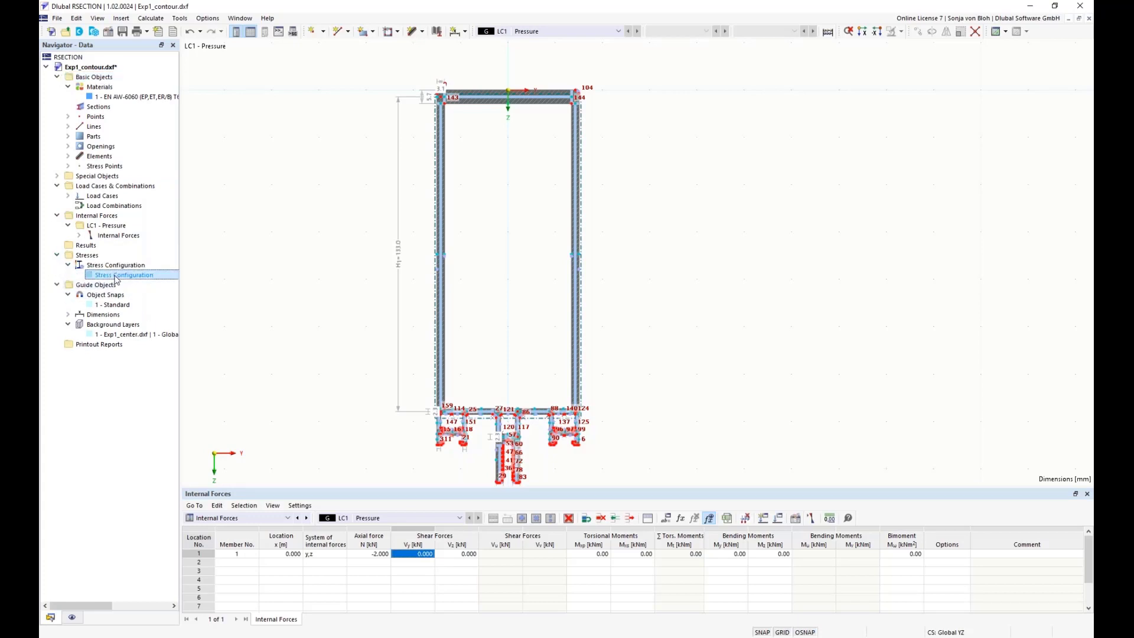
double_click(116, 277)
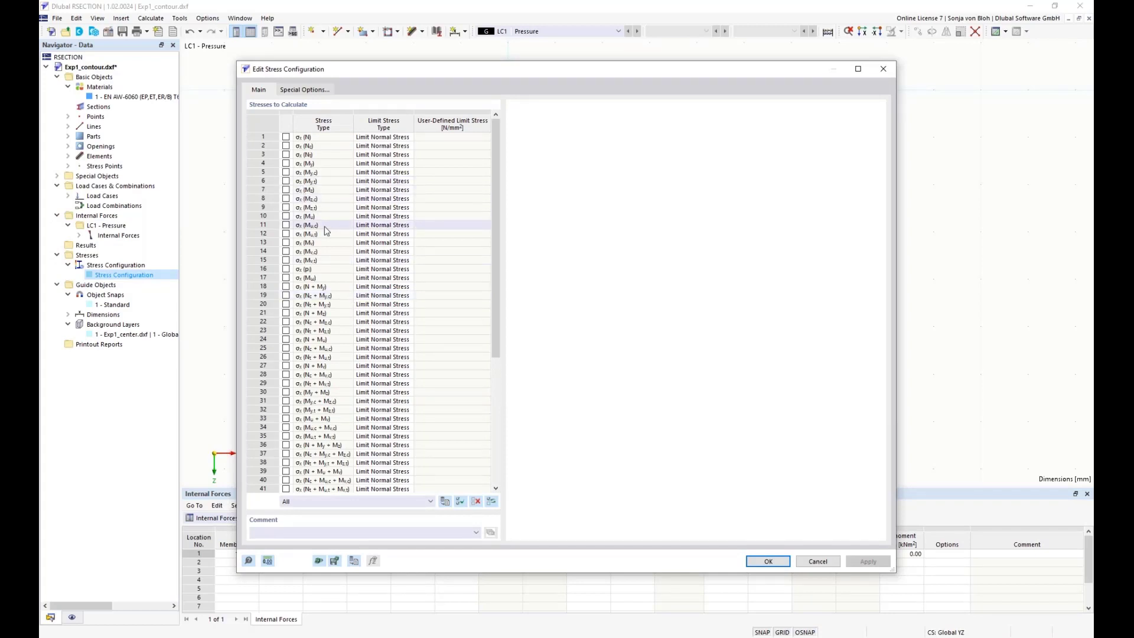
scroll(499, 319, down, 1)
scroll(499, 328, down, 6)
click(262, 330)
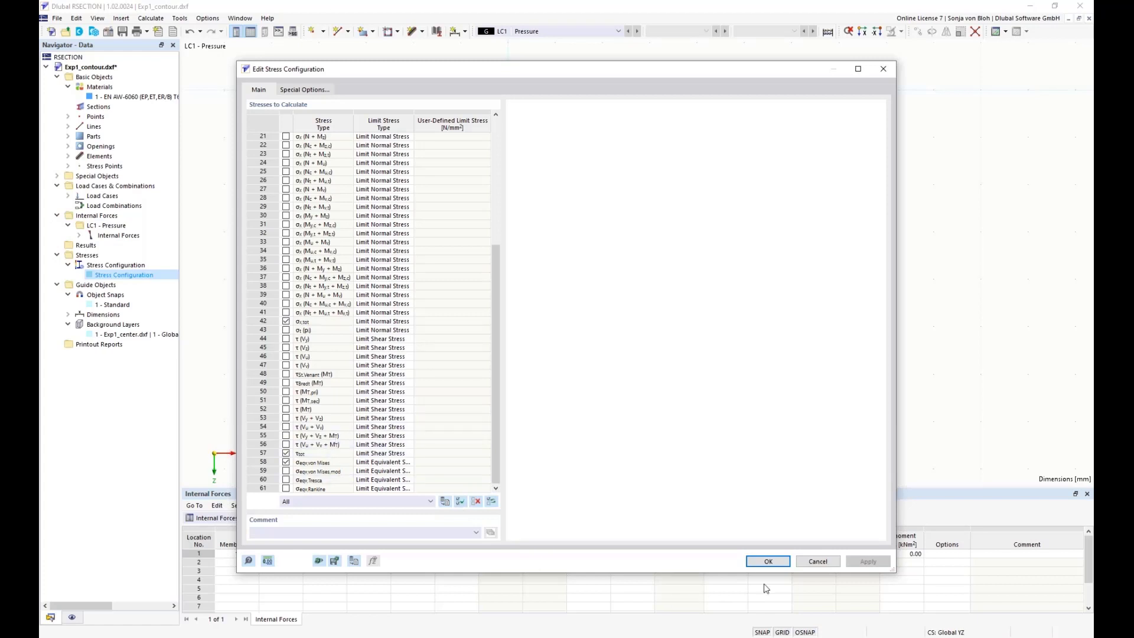
click(770, 563)
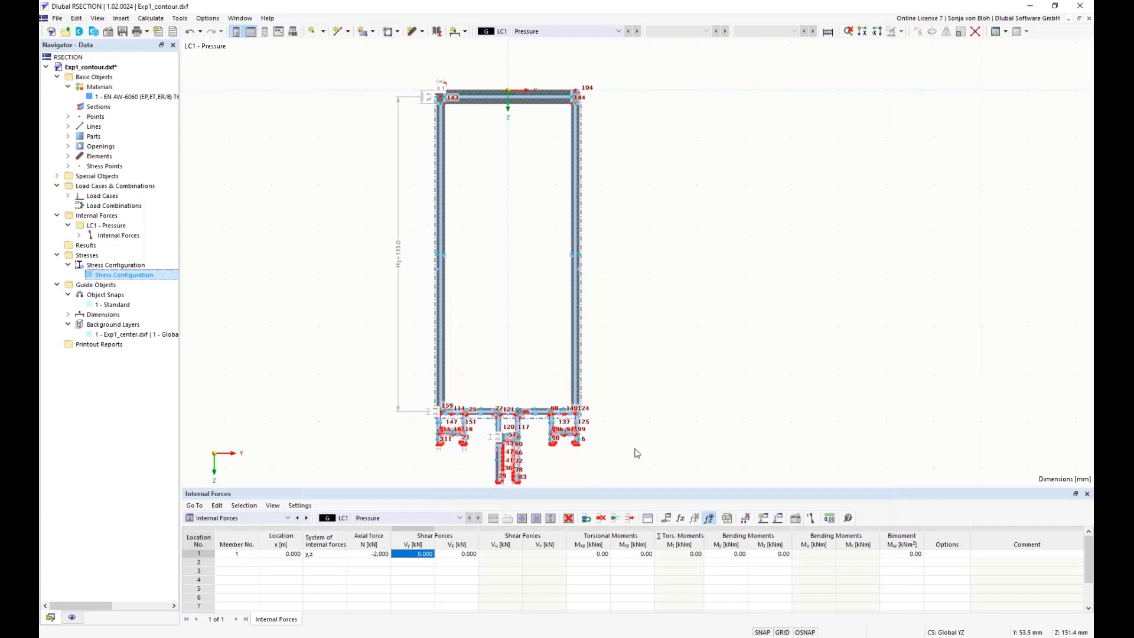
Calculate all results and compare the sectional area between the thin-walled and effective thin-walled analyses.
click(159, 19)
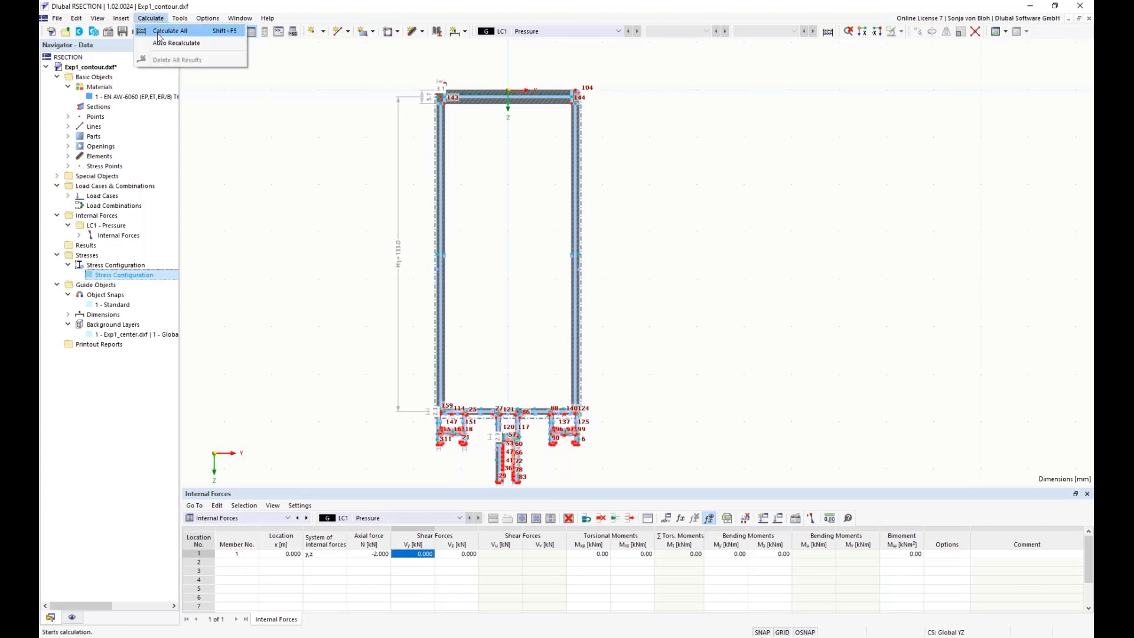
click(159, 33)
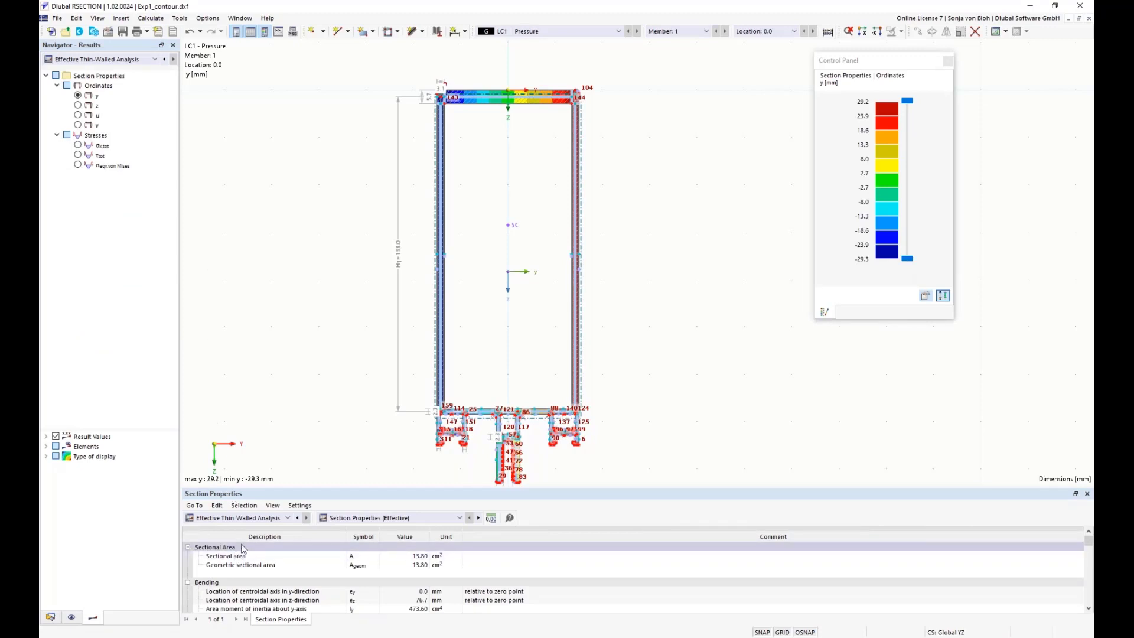
click(288, 518)
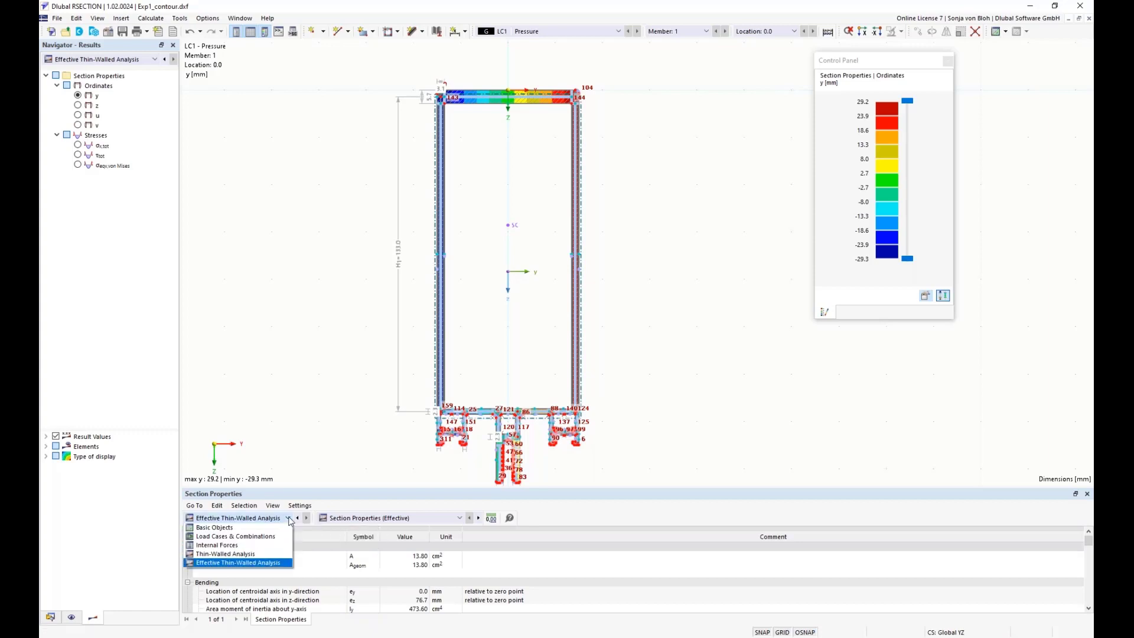
click(218, 555)
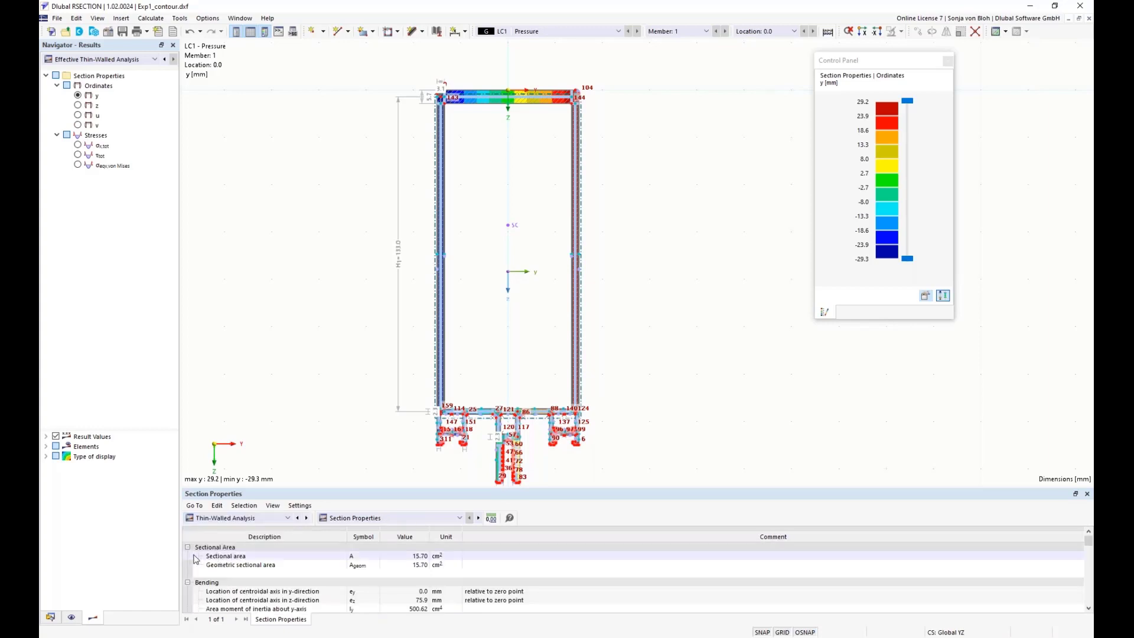
click(407, 557)
click(288, 518)
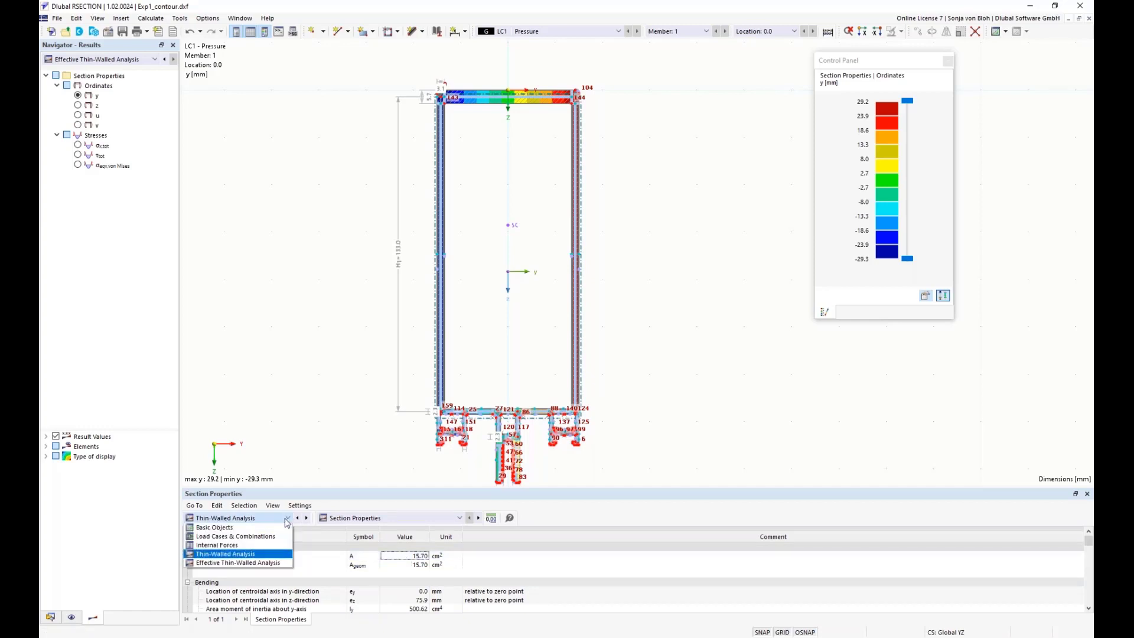
click(237, 564)
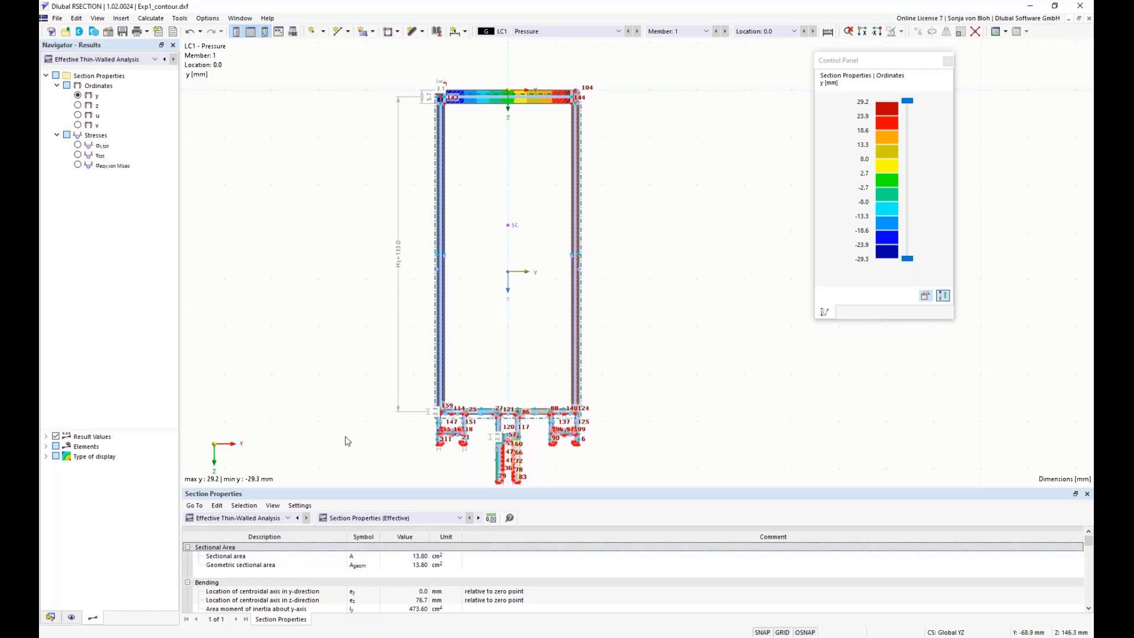
Examine the section classification acc. to EN 1999-1-1 in an enlarged table, checking the part classification of subpanel No. 2.
click(460, 519)
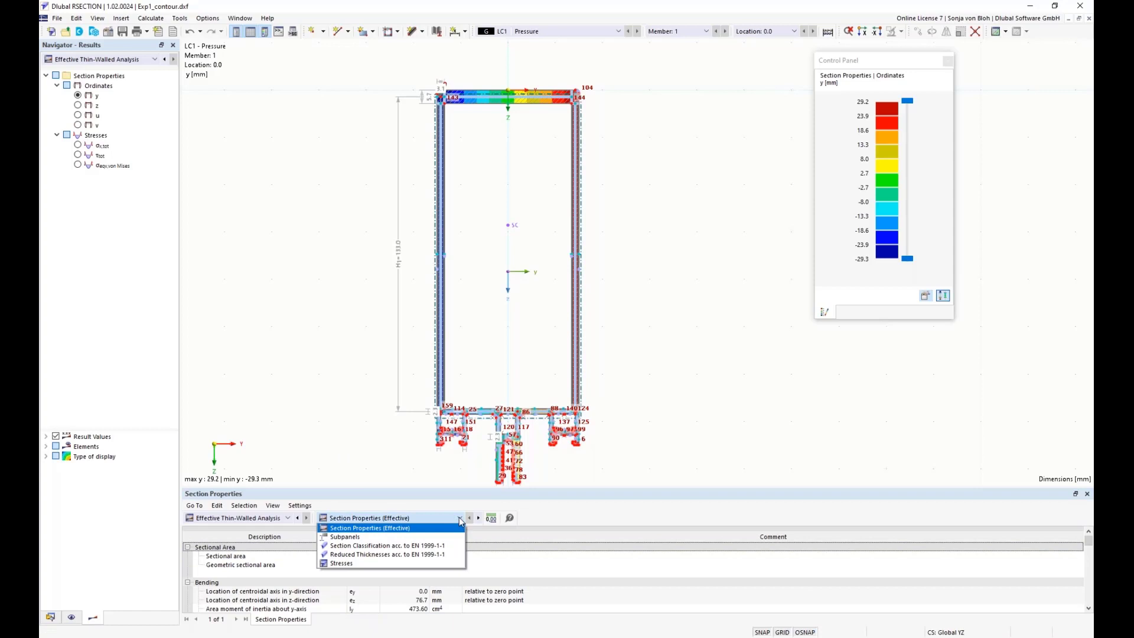
click(399, 546)
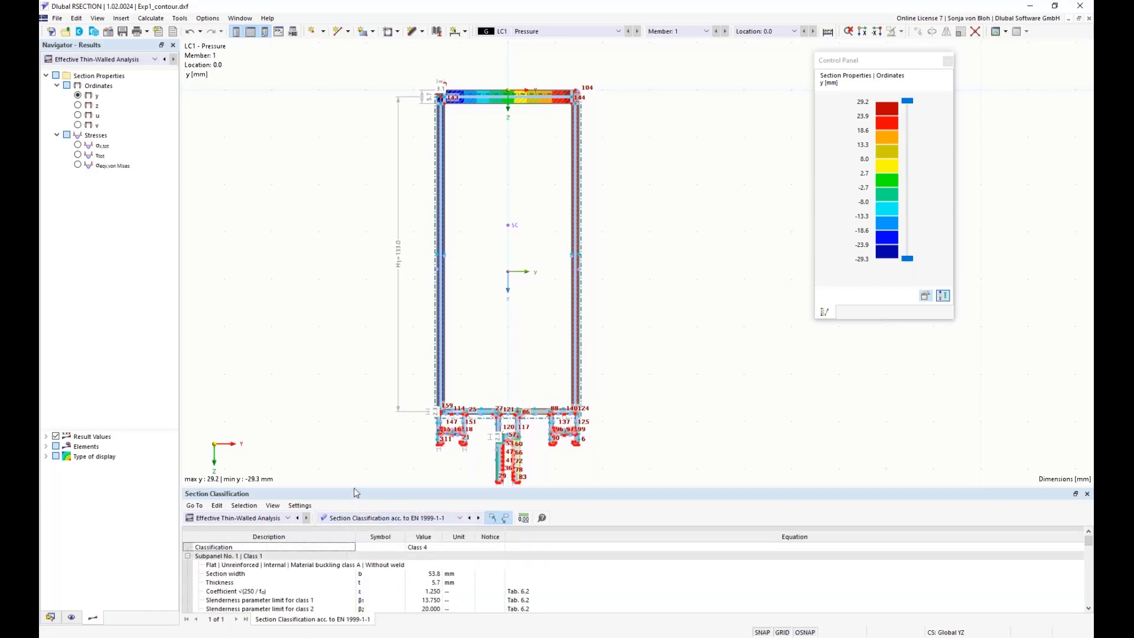
drag(350, 486, 349, 390)
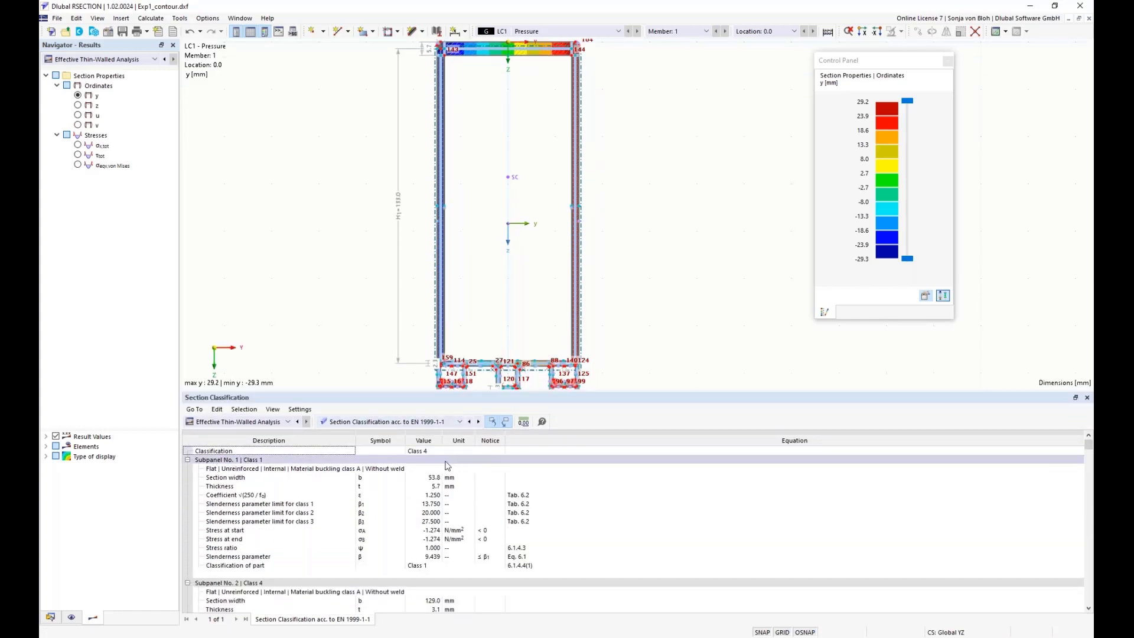
scroll(447, 465, down, 5)
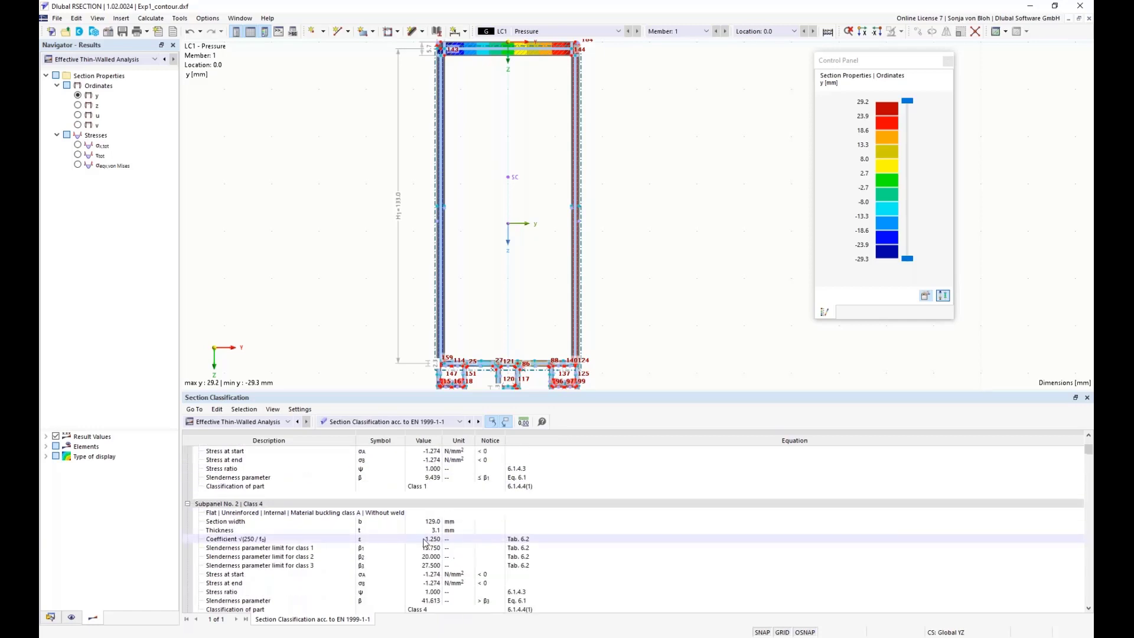
click(303, 558)
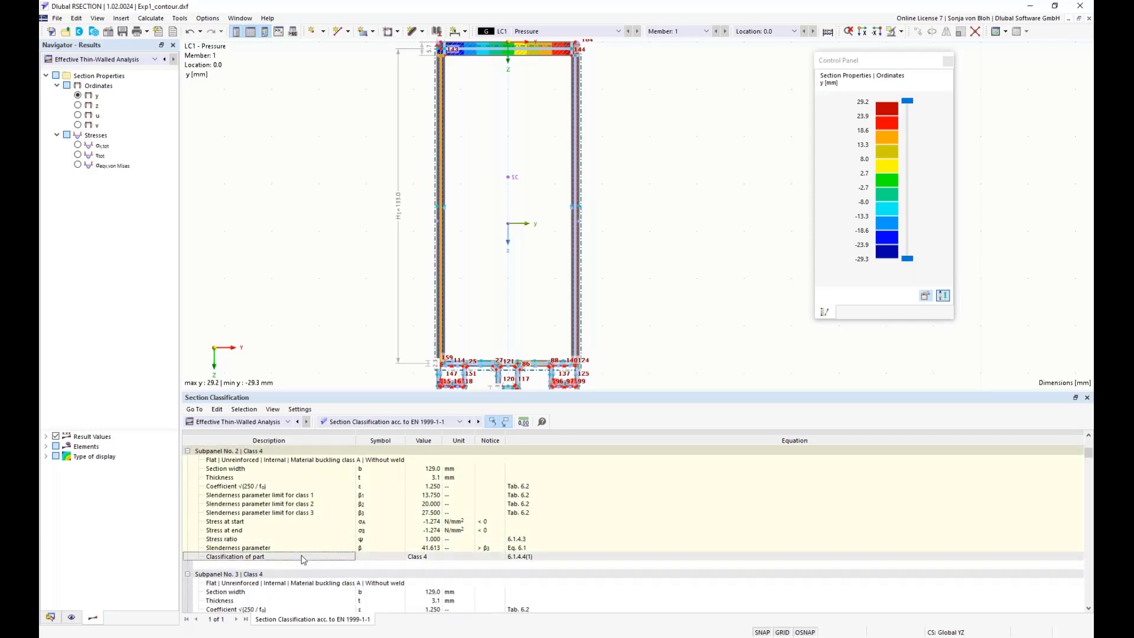
scroll(303, 559, up, 1)
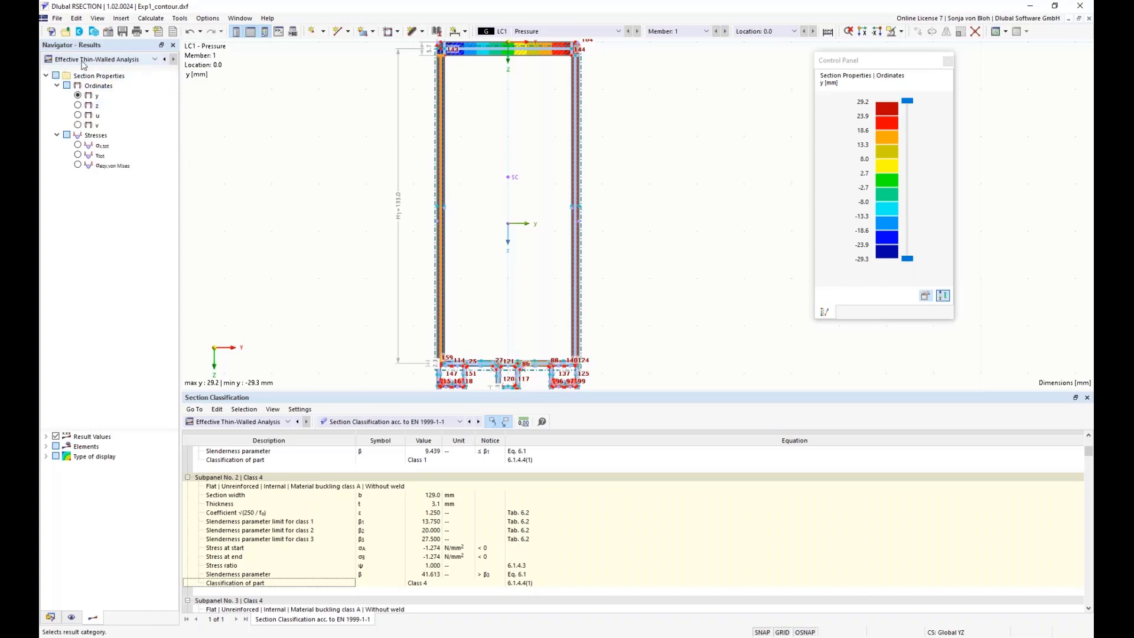
Display the total normal stress σx,tot for the thin-walled analysis and examine the section's upper corner.
click(146, 60)
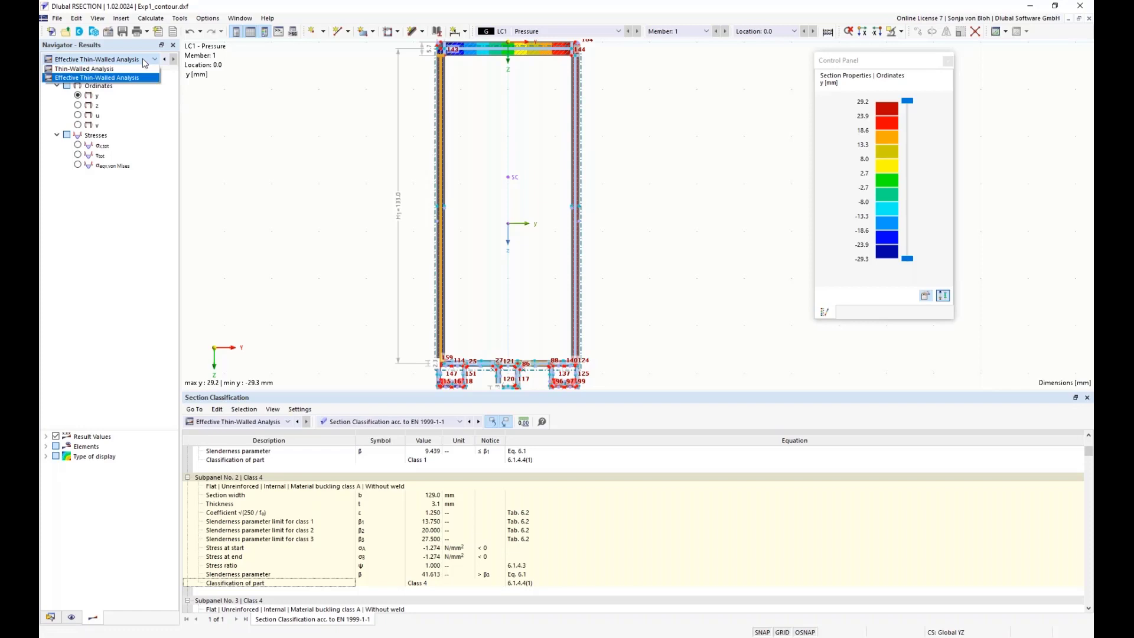
click(82, 70)
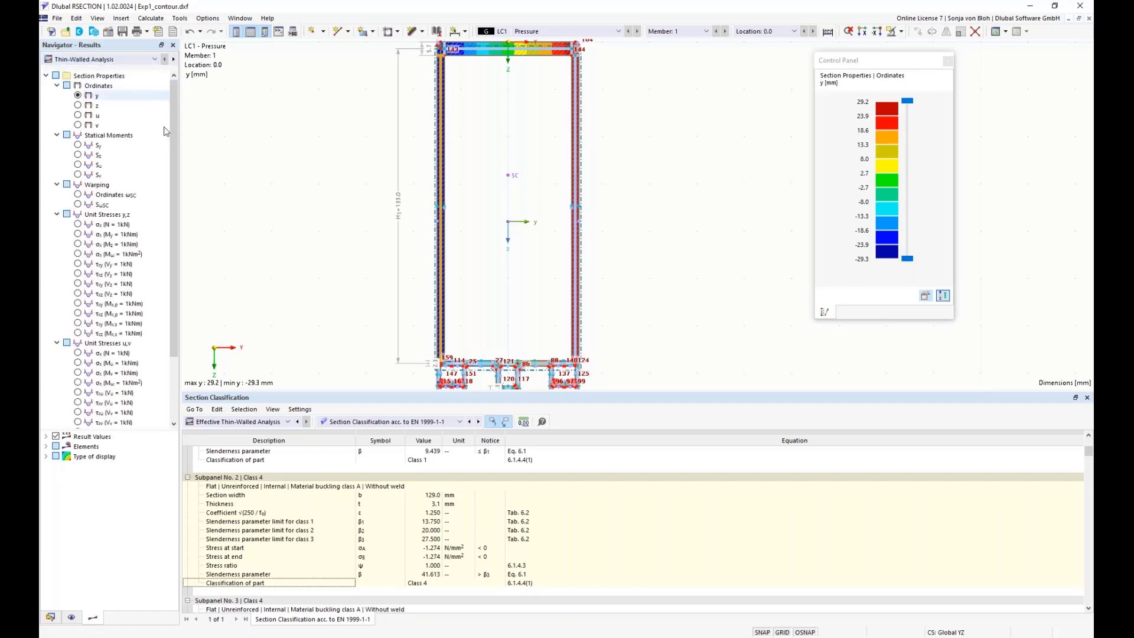
scroll(173, 252, down, 3)
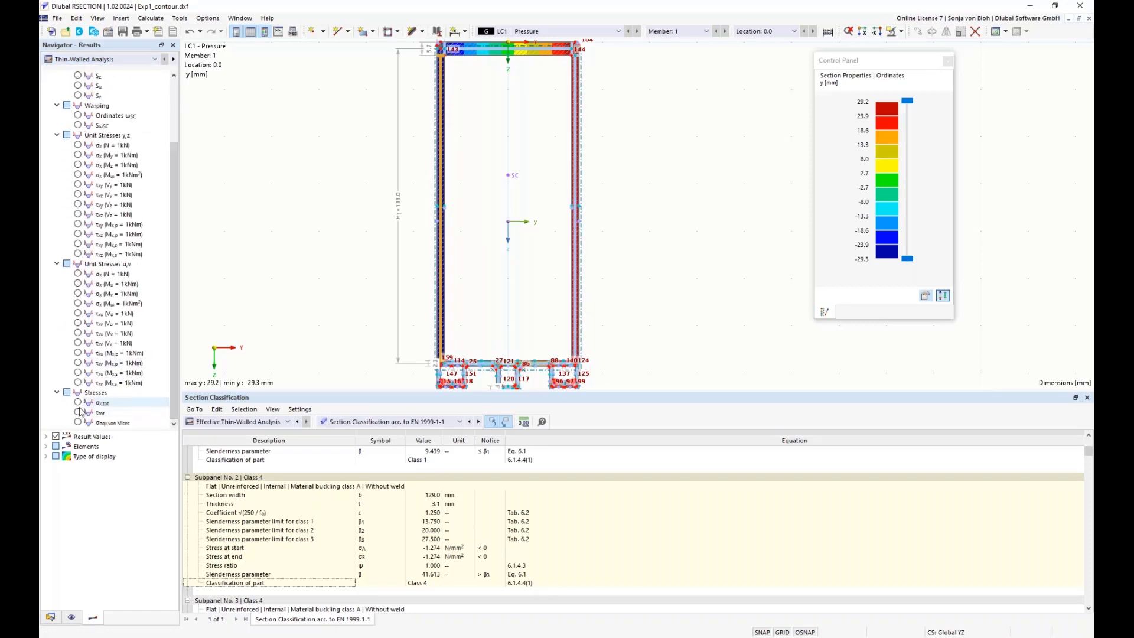
click(77, 403)
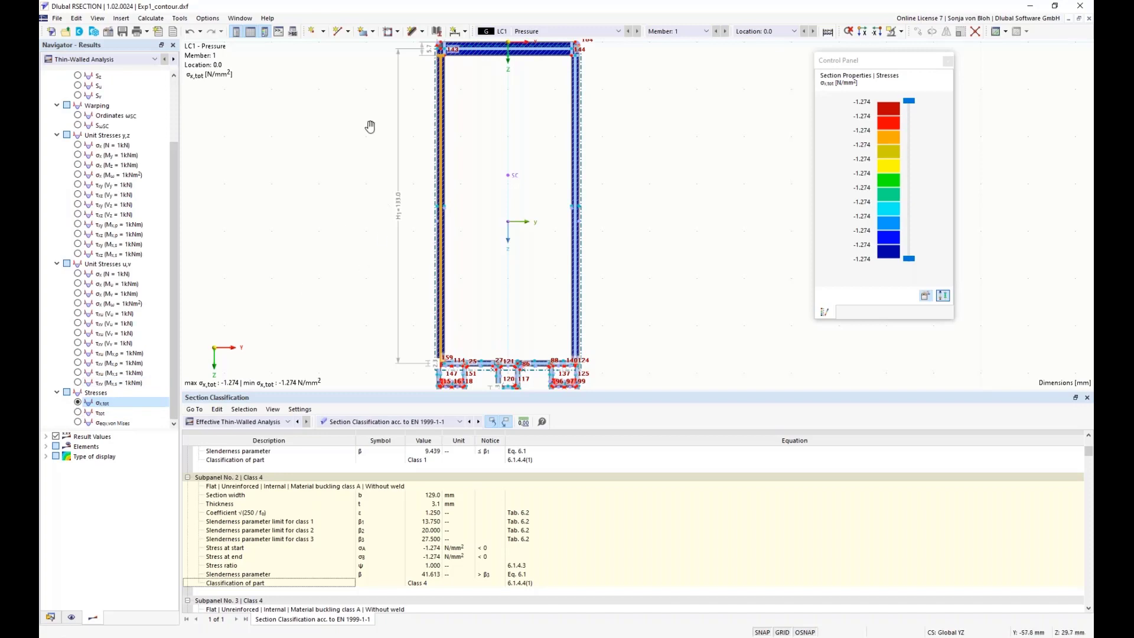
scroll(421, 182, up, 5)
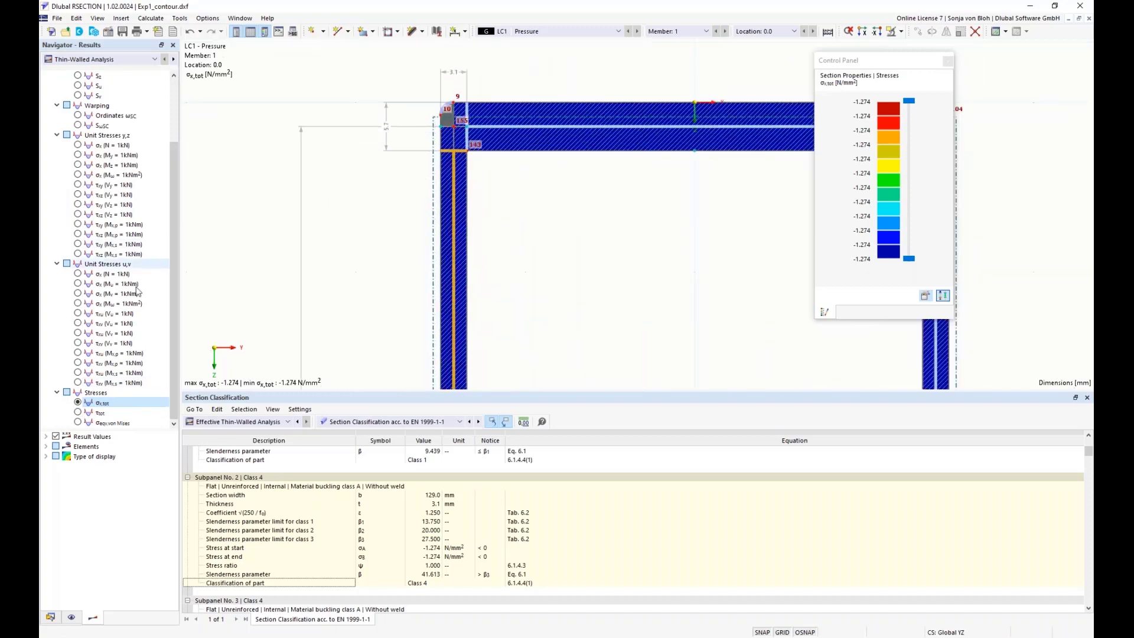
Switch the stress results to the effective thin-walled analysis and inspect the reduced web thickness at the upper corner.
click(100, 59)
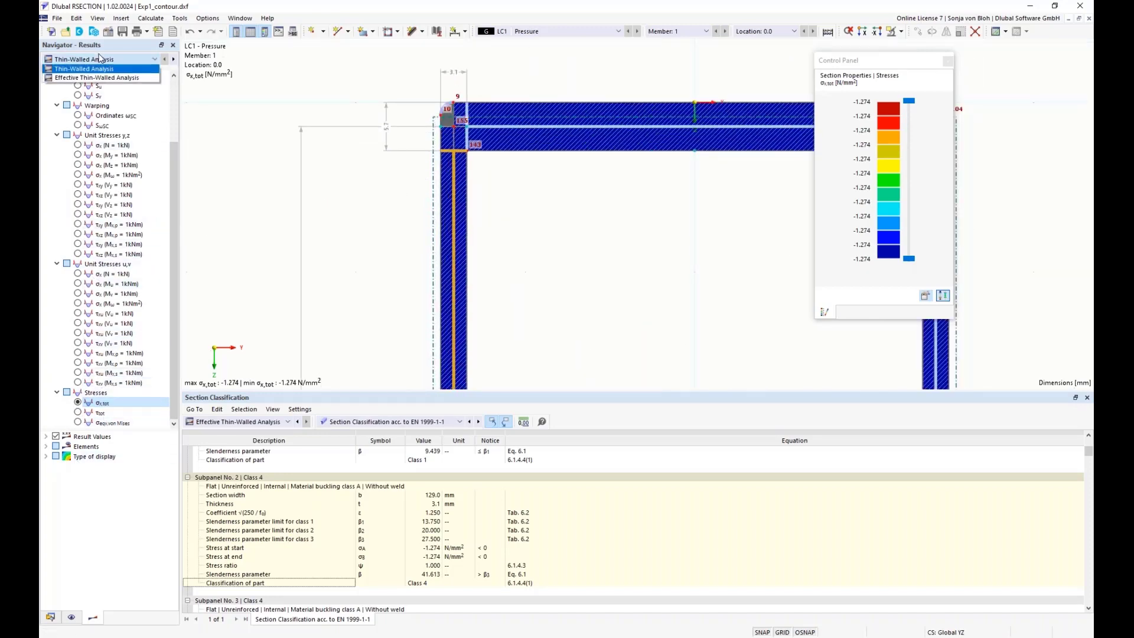
click(78, 79)
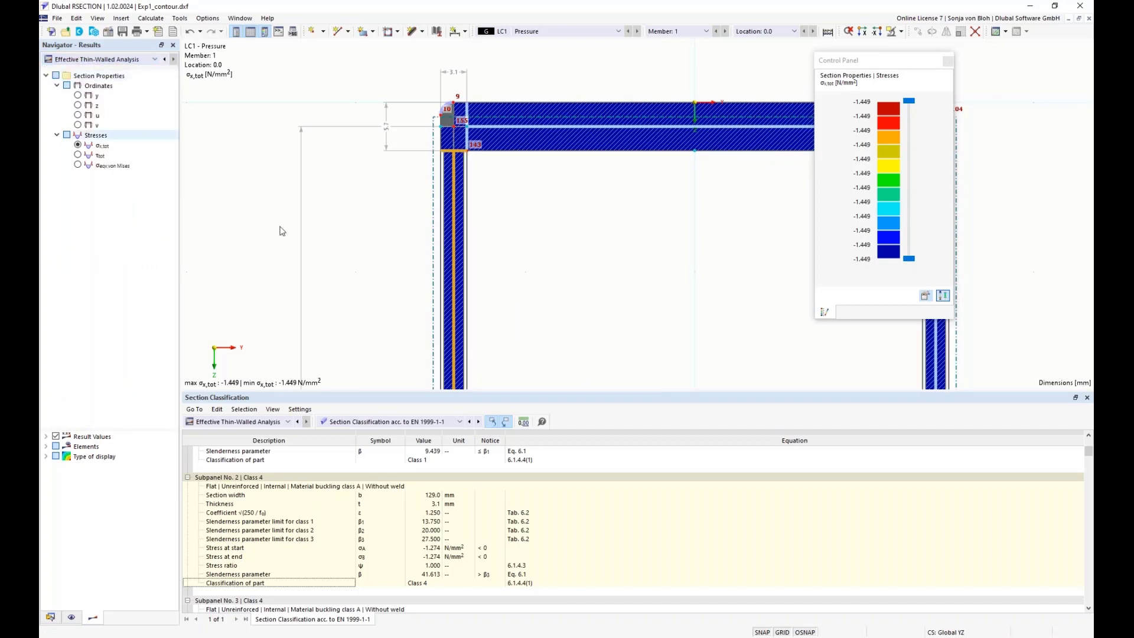
scroll(449, 159, up, 2)
scroll(449, 158, up, 2)
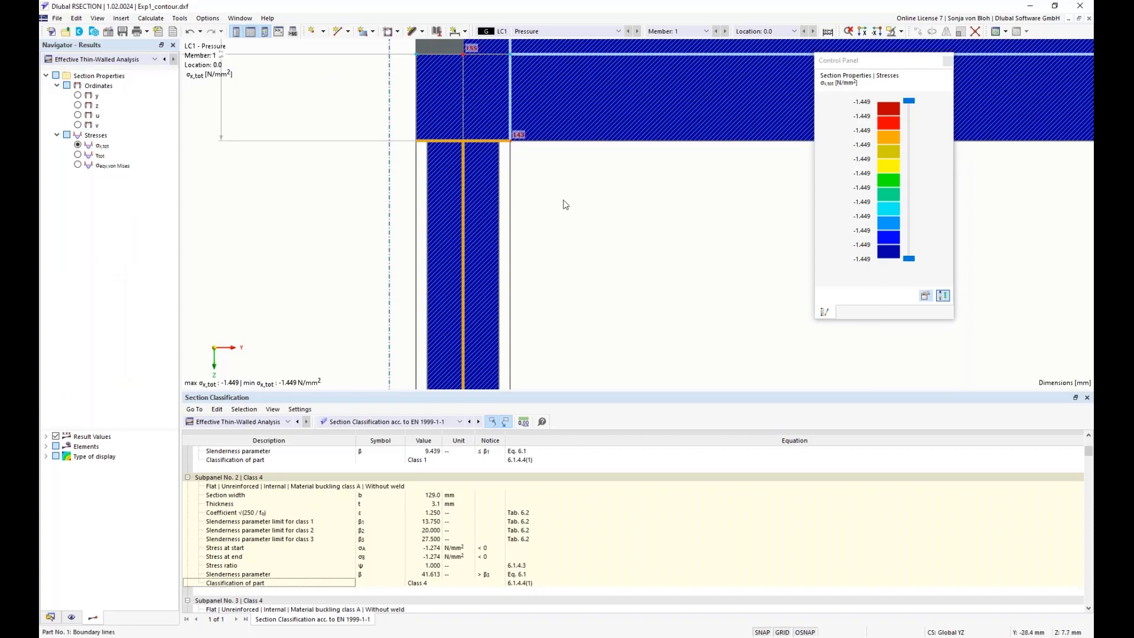
scroll(302, 261, down, 2)
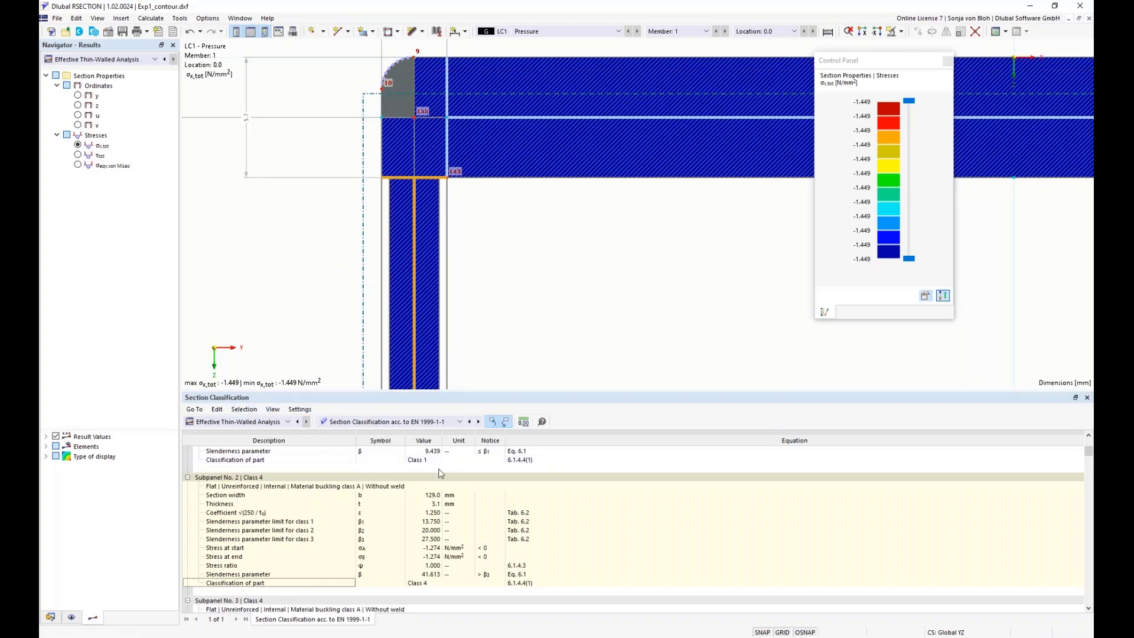
Review the reduced thicknesses acc. to EN 1999-1-1, checking the effective thickness of subpanel No. 2.
click(461, 422)
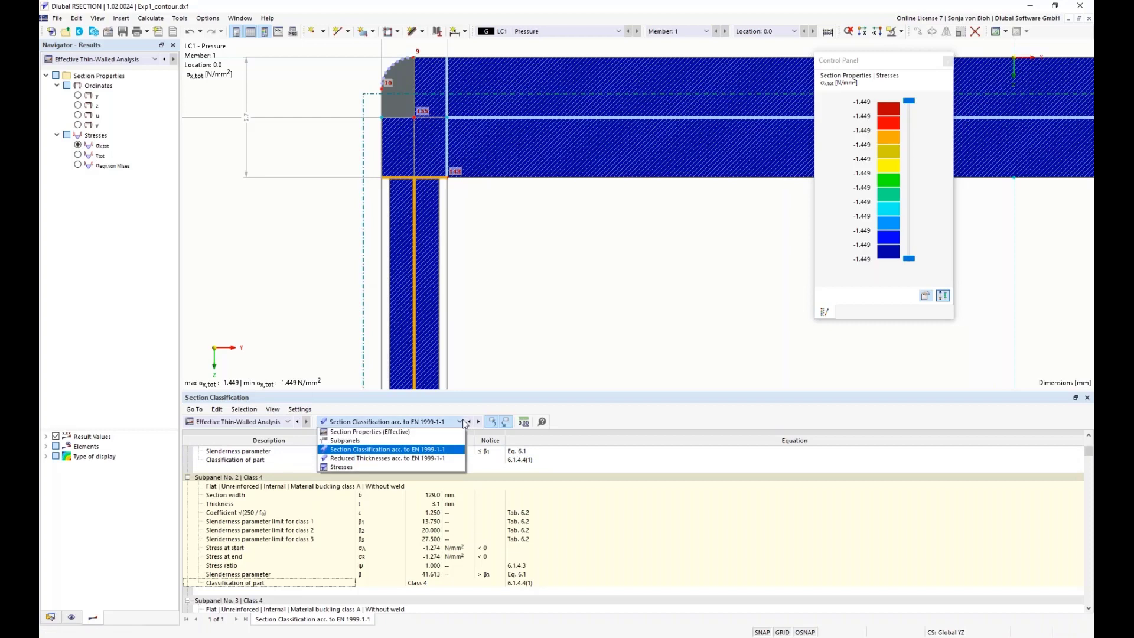
click(388, 458)
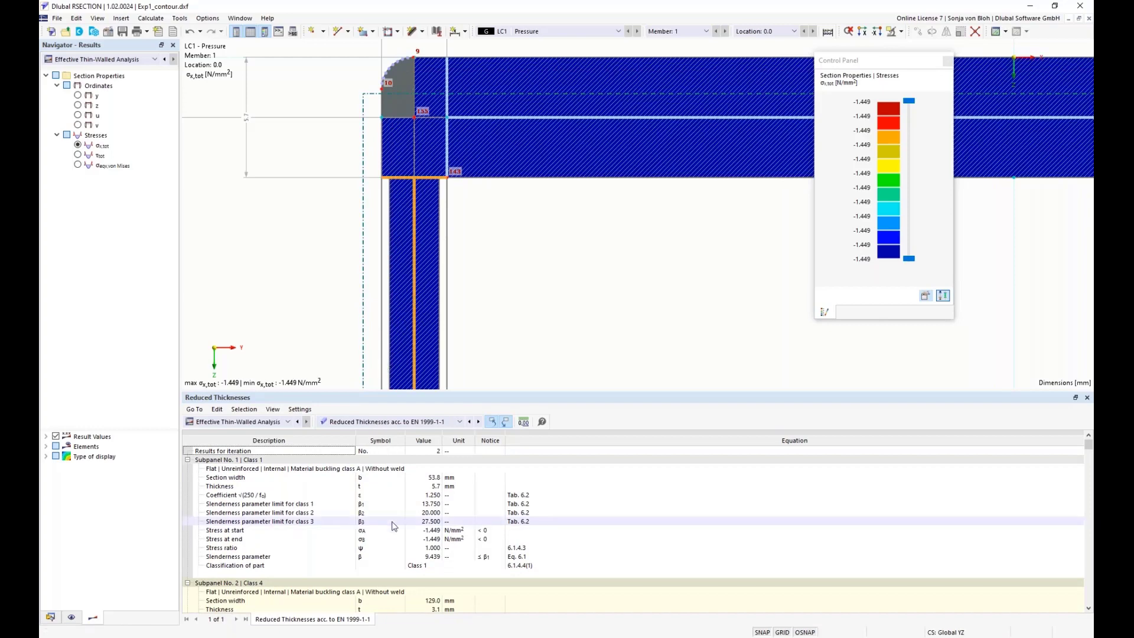
scroll(395, 526, down, 5)
scroll(394, 526, down, 3)
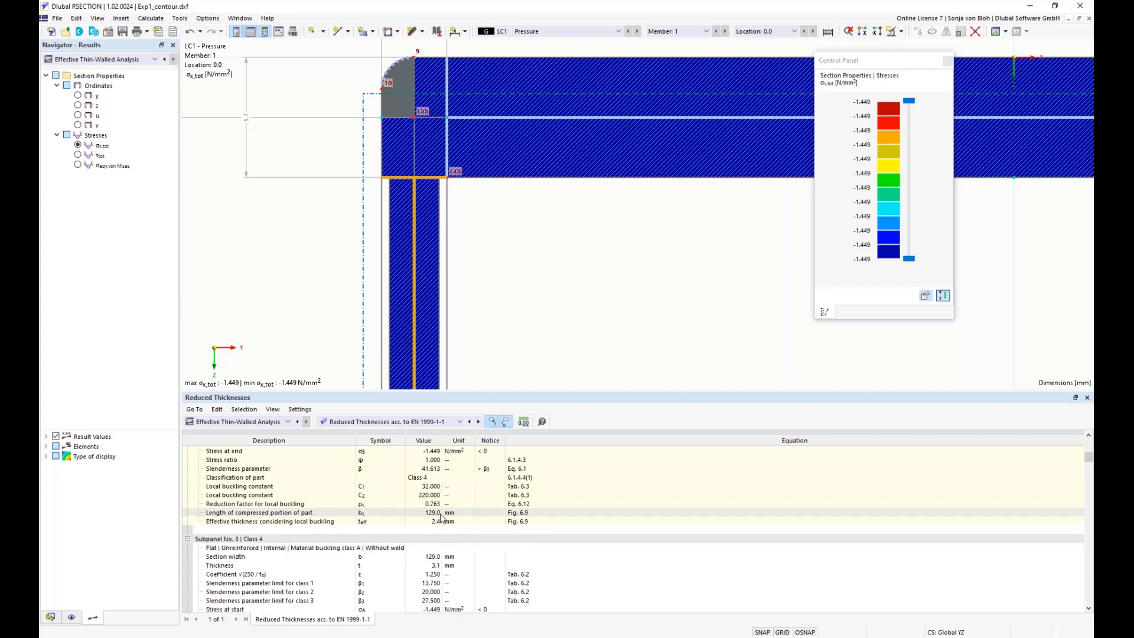
Turn off the isobands display type so the stresses are drawn as diagrams along the whole section.
scroll(344, 298, down, 5)
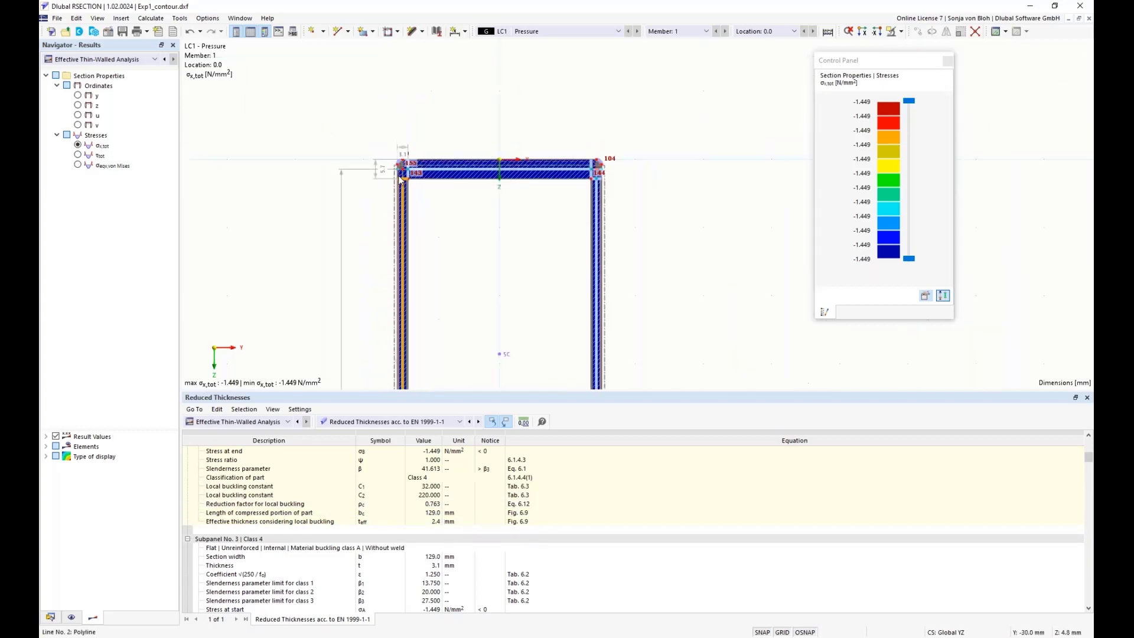
middle_drag(343, 297, 302, 182)
scroll(307, 230, down, 4)
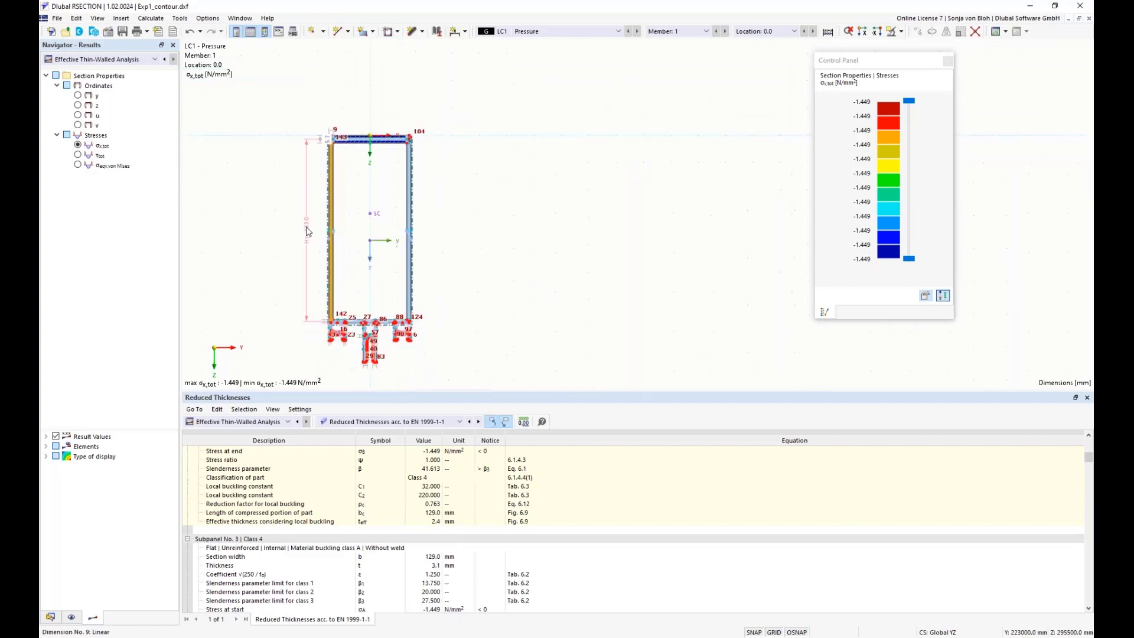
scroll(307, 231, down, 2)
scroll(309, 260, down, 2)
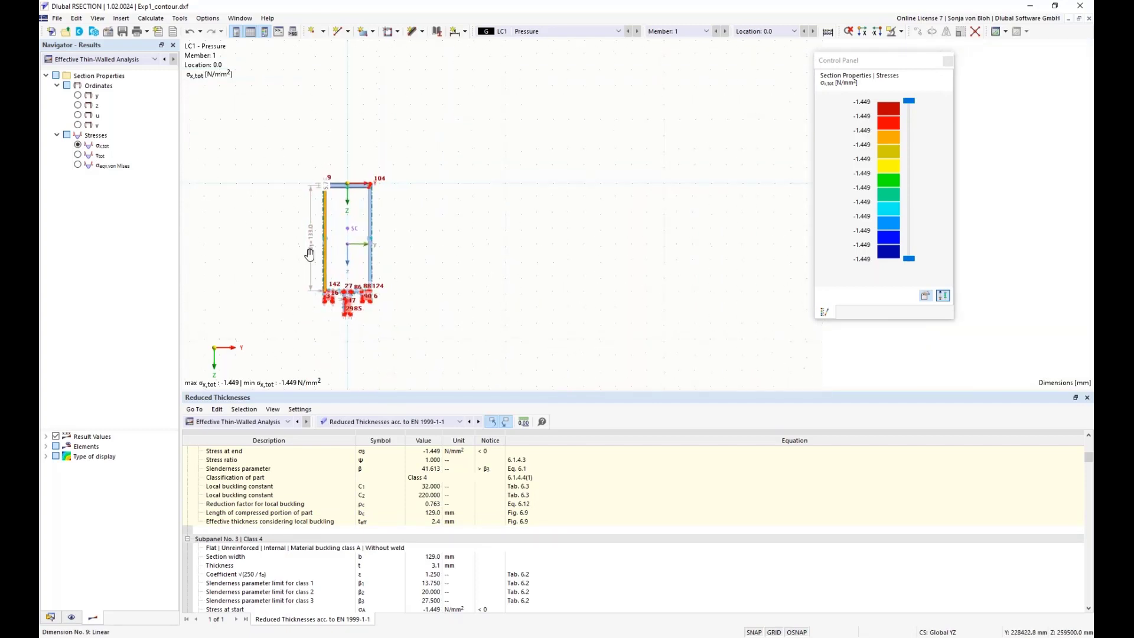
scroll(312, 274, up, 3)
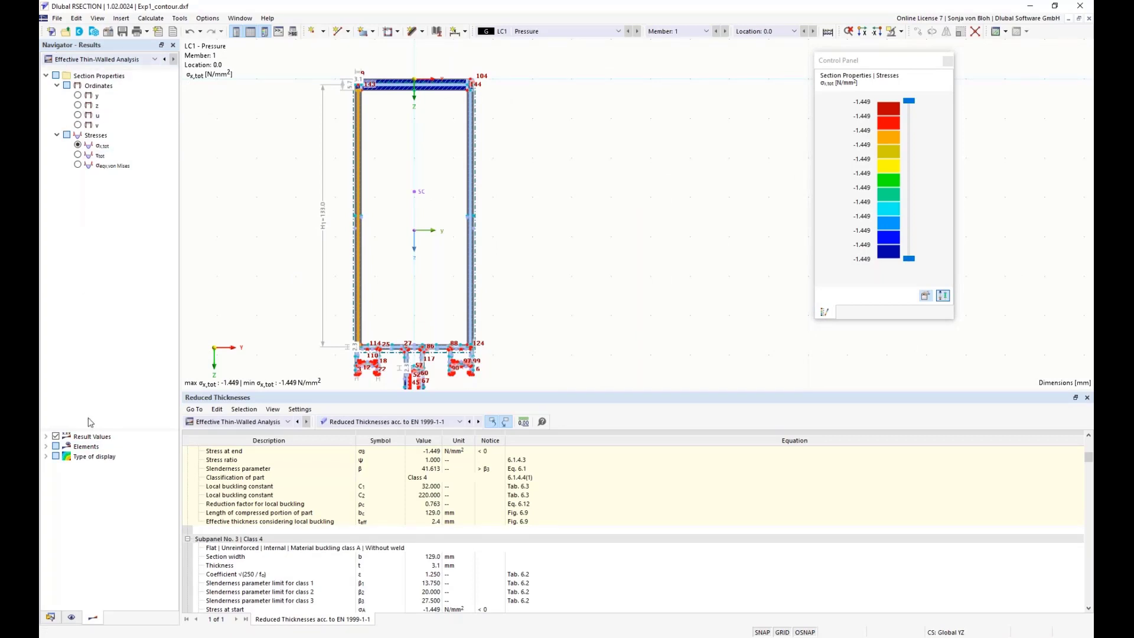
click(47, 457)
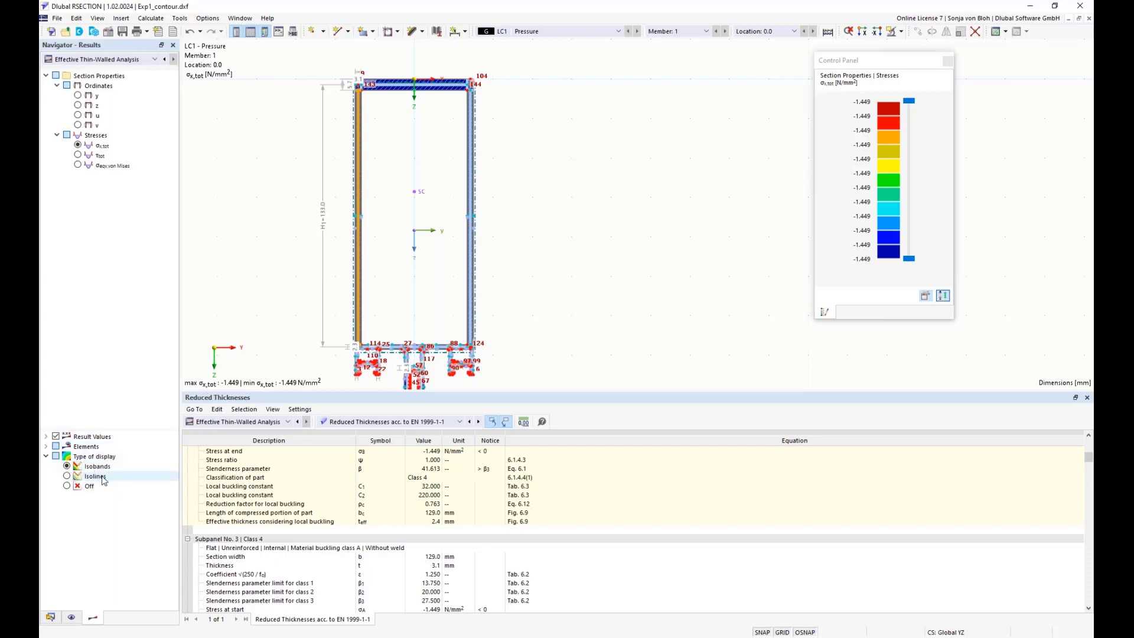
click(67, 486)
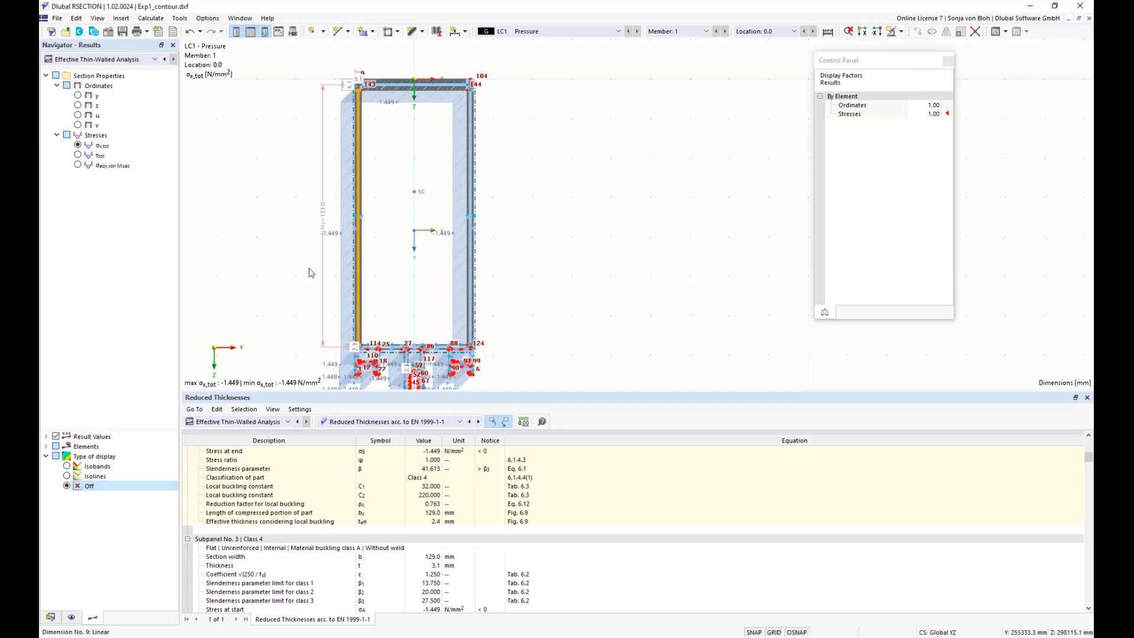
Shrink the results table to enlarge the graphics area and fit the entire section with its stress diagram.
scroll(289, 242, down, 1)
middle_drag(290, 242, 275, 152)
scroll(291, 260, up, 3)
drag(288, 401, 298, 535)
middle_drag(295, 445, 299, 376)
scroll(299, 376, up, 1)
scroll(299, 376, down, 1)
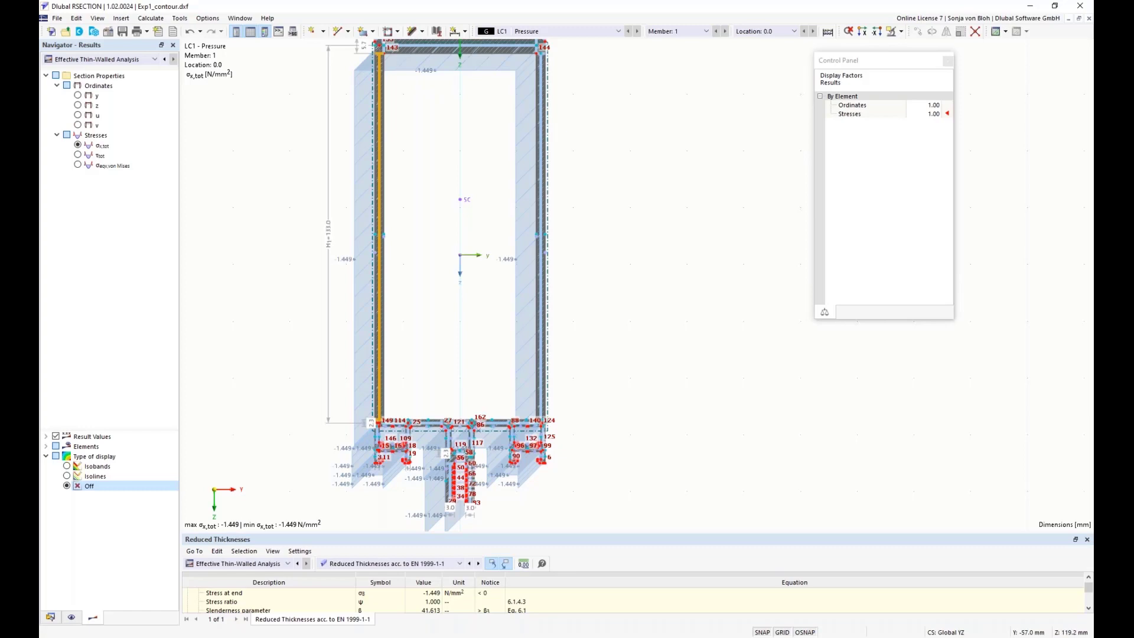
Create a new printout report for the model.
click(50, 618)
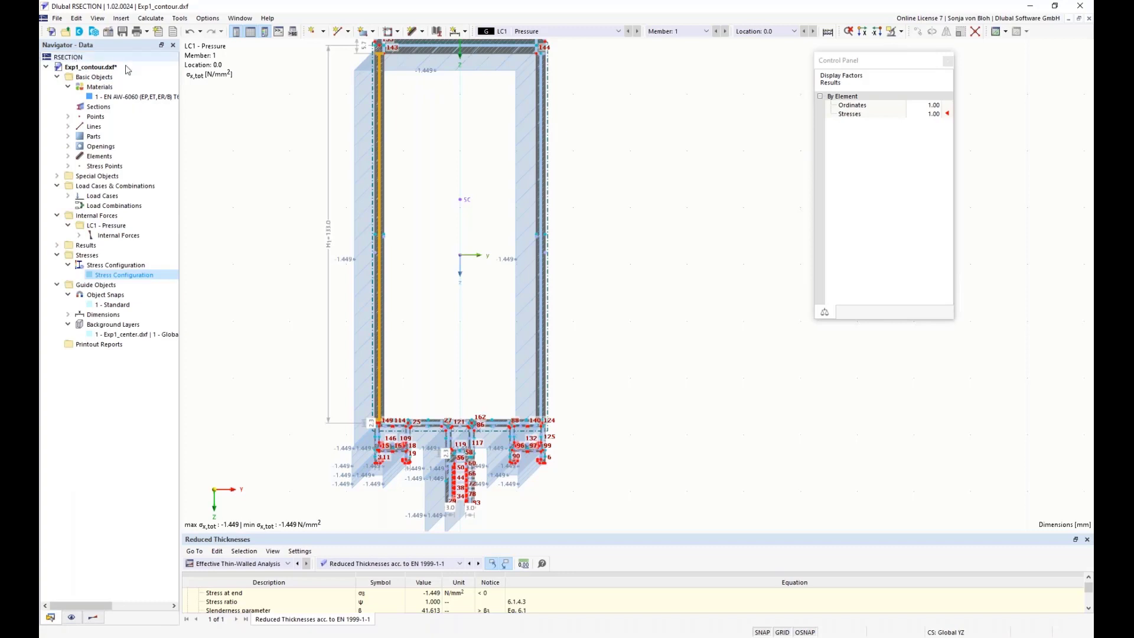
right_click(99, 348)
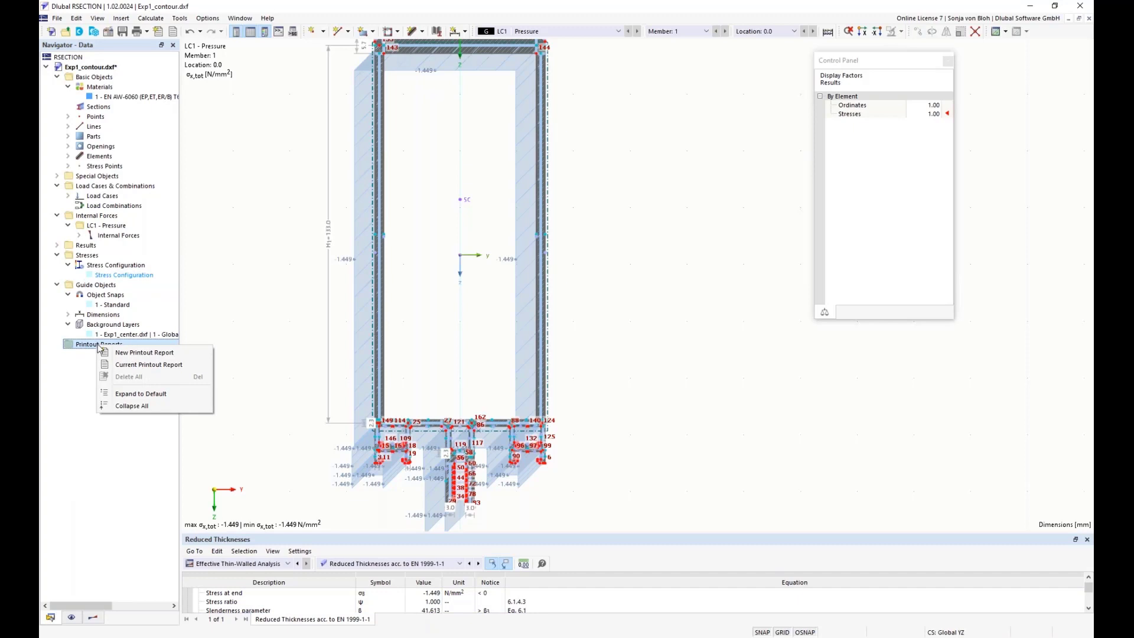
click(130, 353)
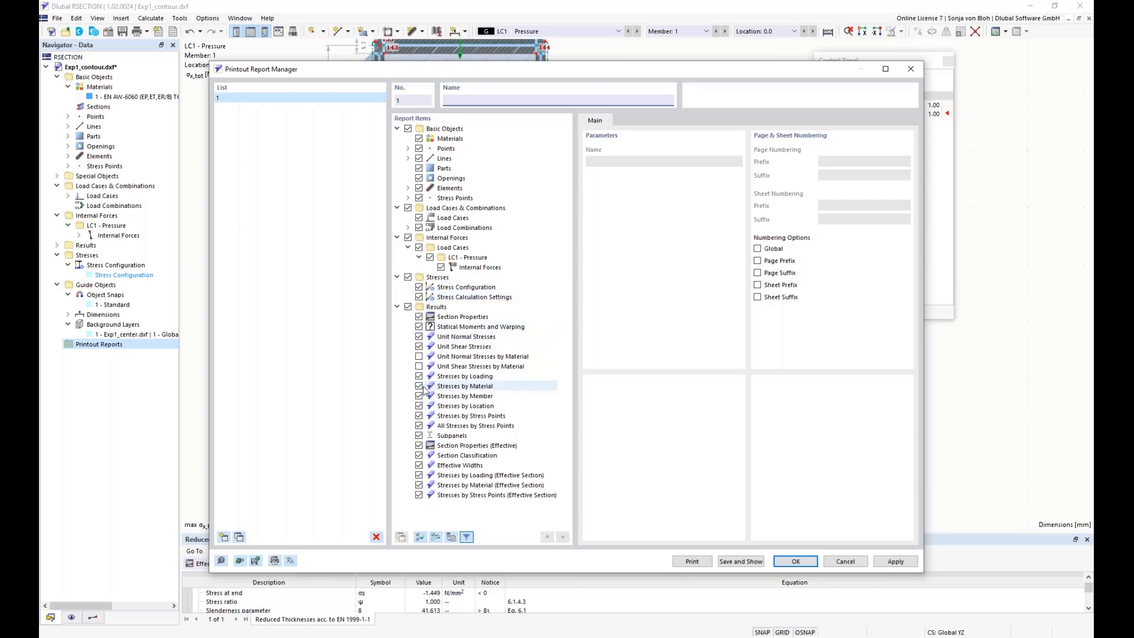
Exclude unit normal and shear stresses and the stresses by loading, material, member, location and stress points from the report.
click(419, 336)
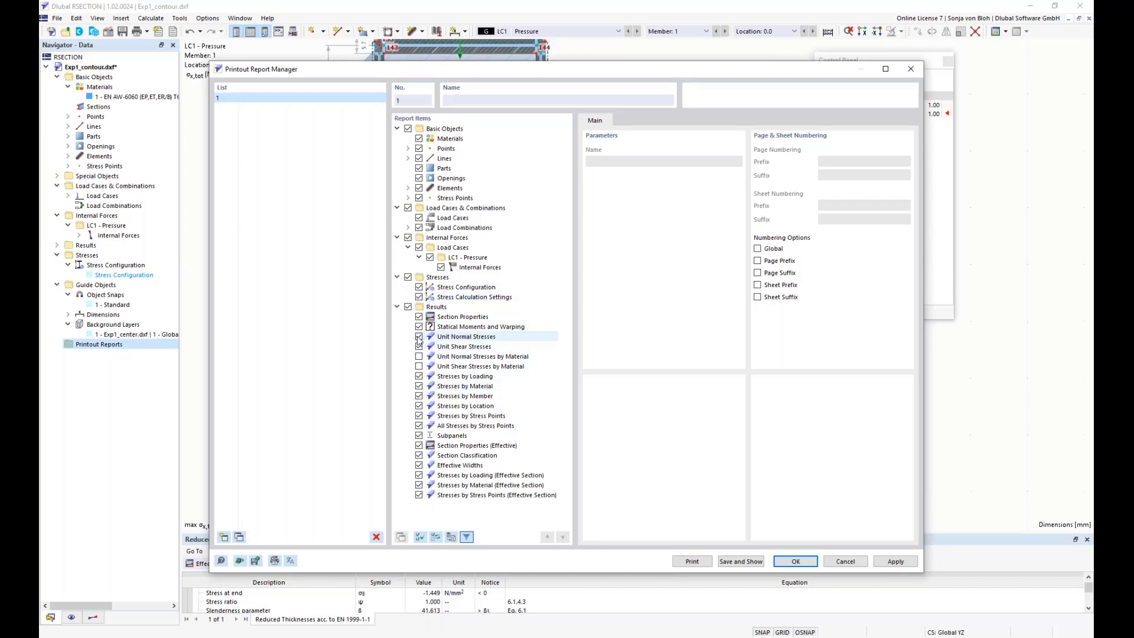
click(419, 376)
click(419, 386)
click(418, 396)
click(419, 406)
click(419, 425)
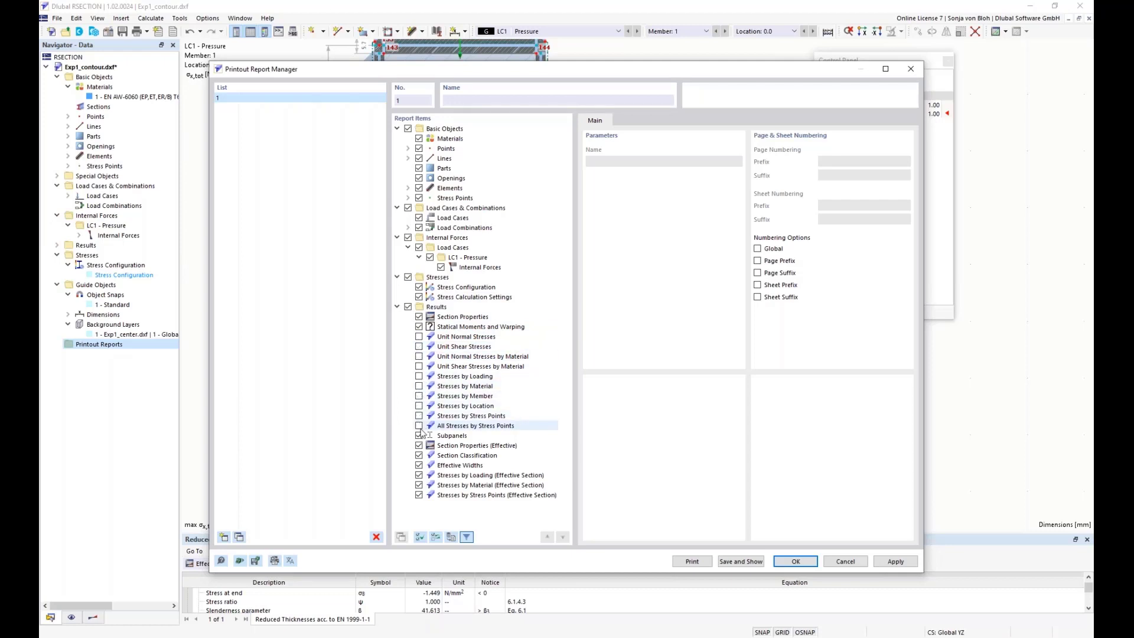
Exclude subpanels and the effective section's stresses by material and by stress points, then save and show the report.
click(419, 435)
click(419, 485)
click(419, 494)
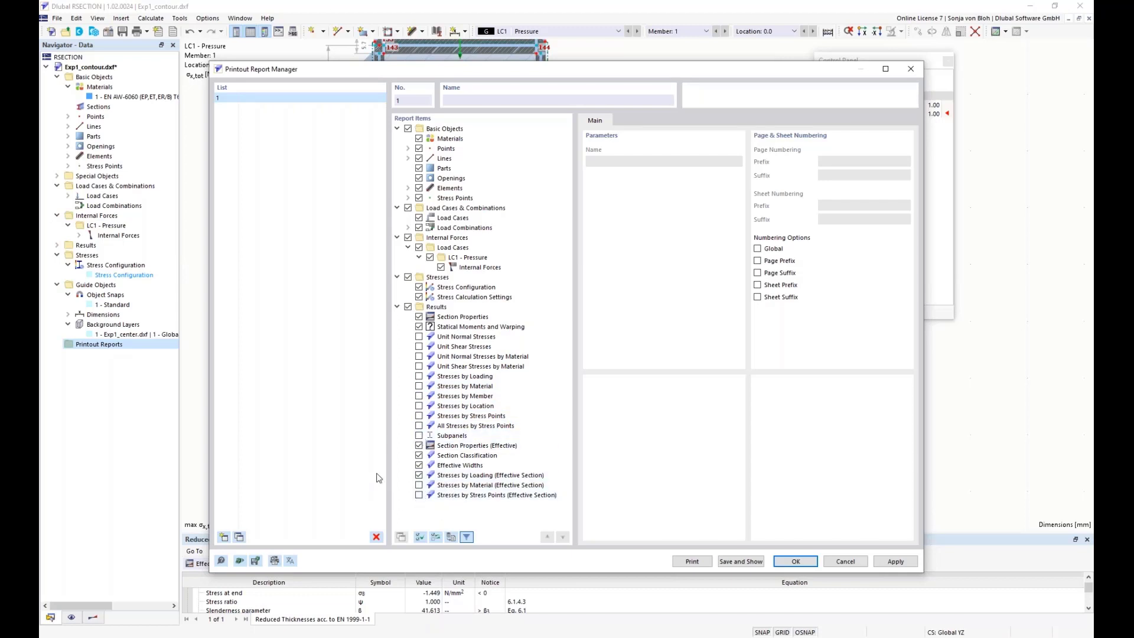
click(740, 562)
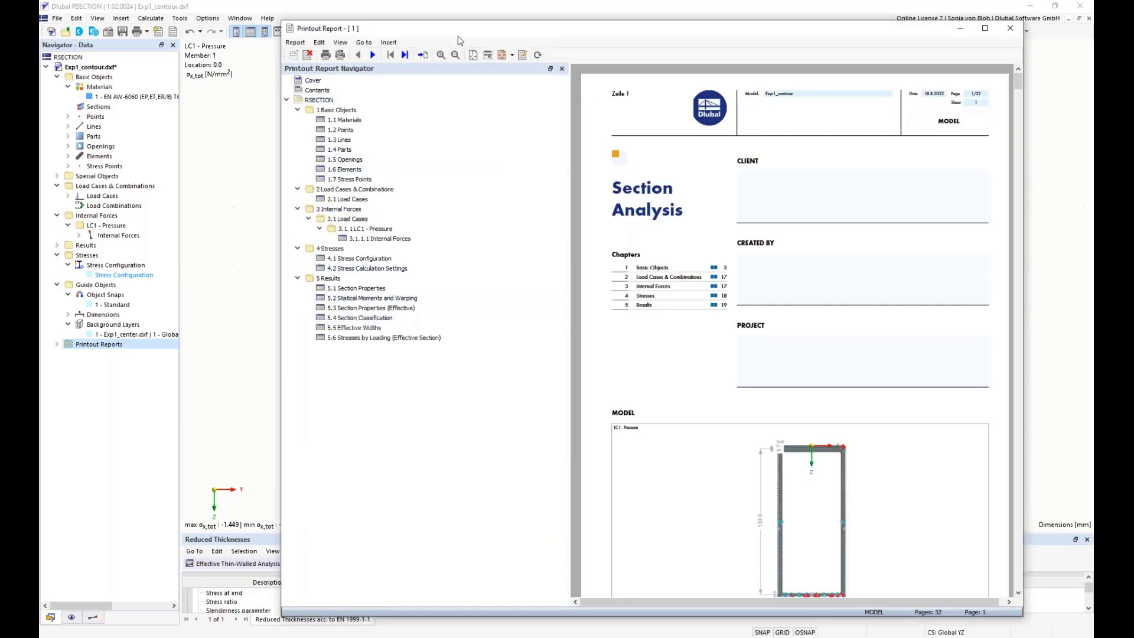
Look through the report's results chapters, including section properties, statical moments and warping, and section classification.
drag(470, 32, 388, 37)
click(302, 293)
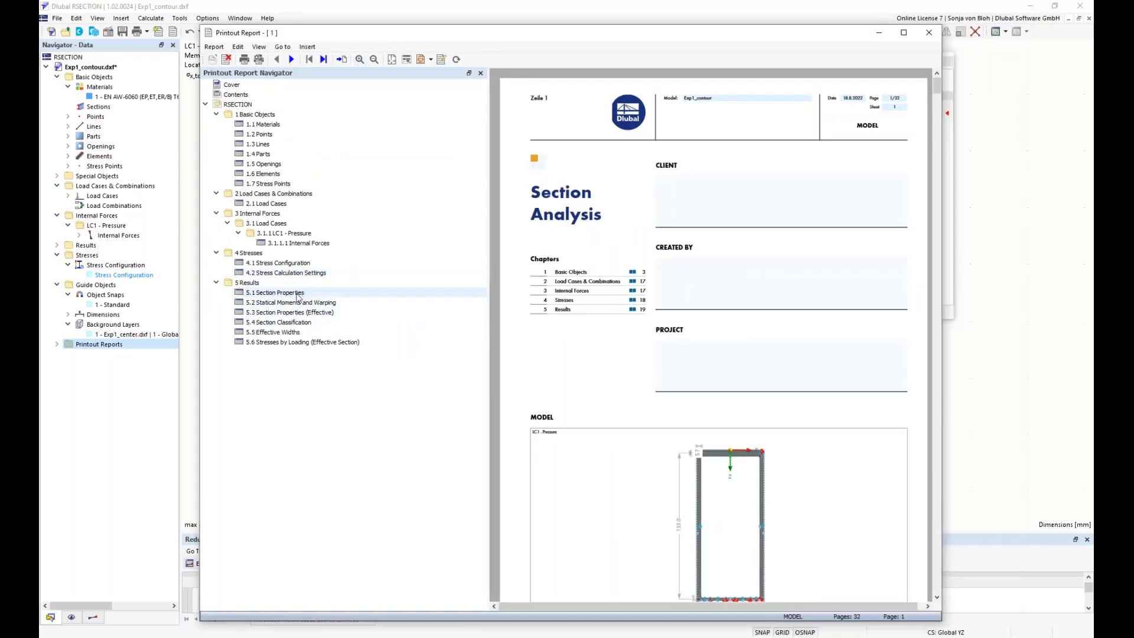
scroll(712, 402, down, 1)
scroll(712, 403, down, 15)
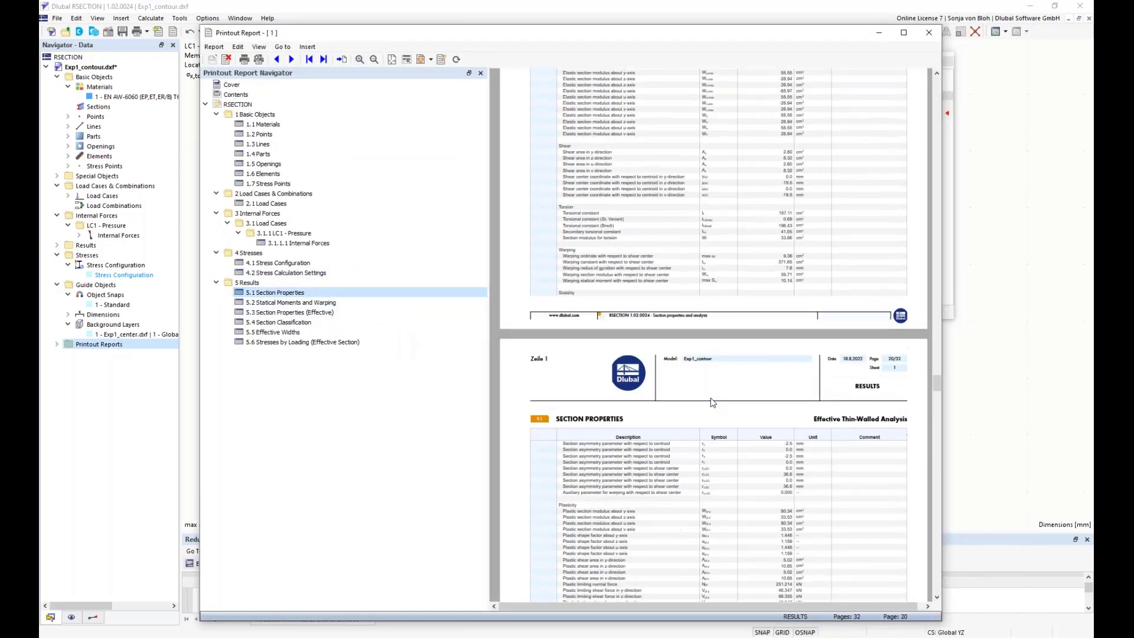
click(302, 303)
click(276, 323)
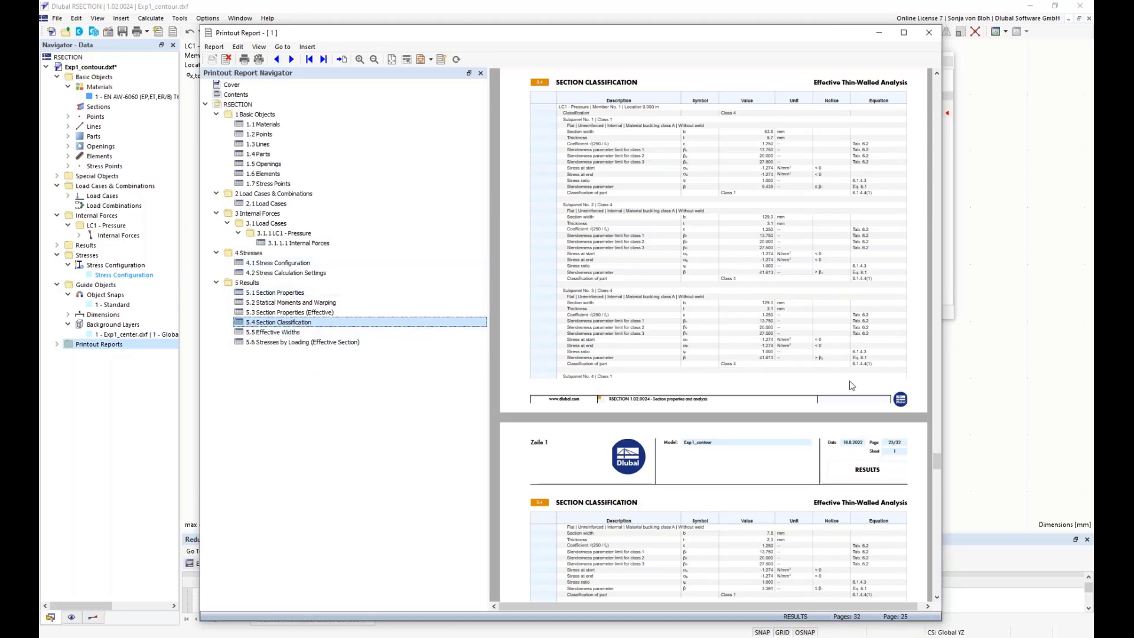
Send the current stress graphic to the printout report as a window-filling picture and show its page in the report.
click(1011, 334)
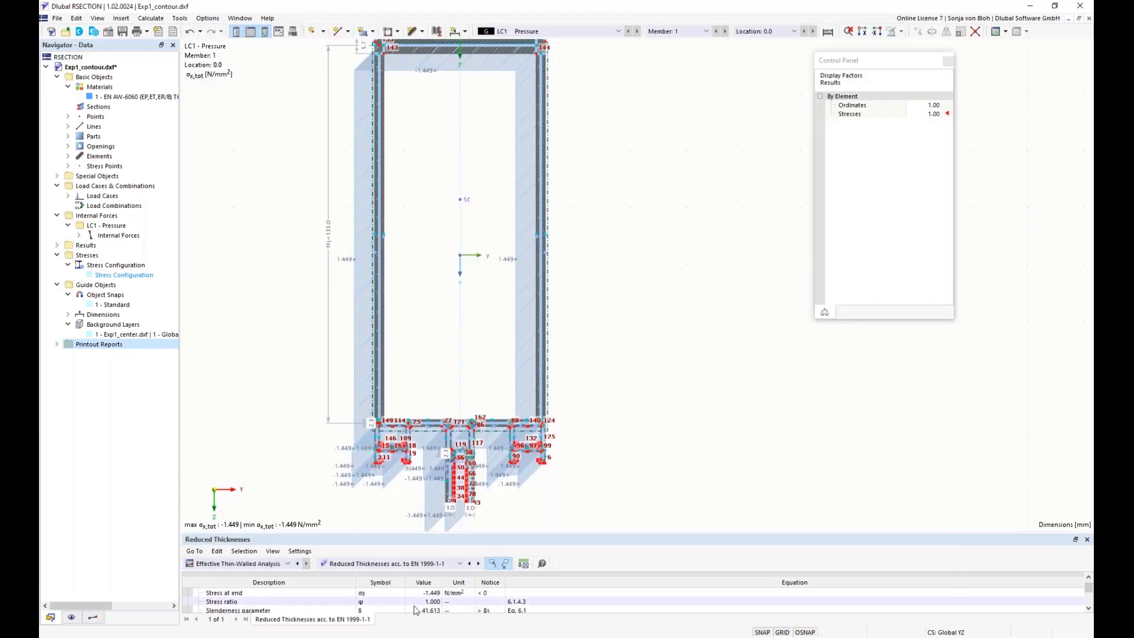
click(147, 32)
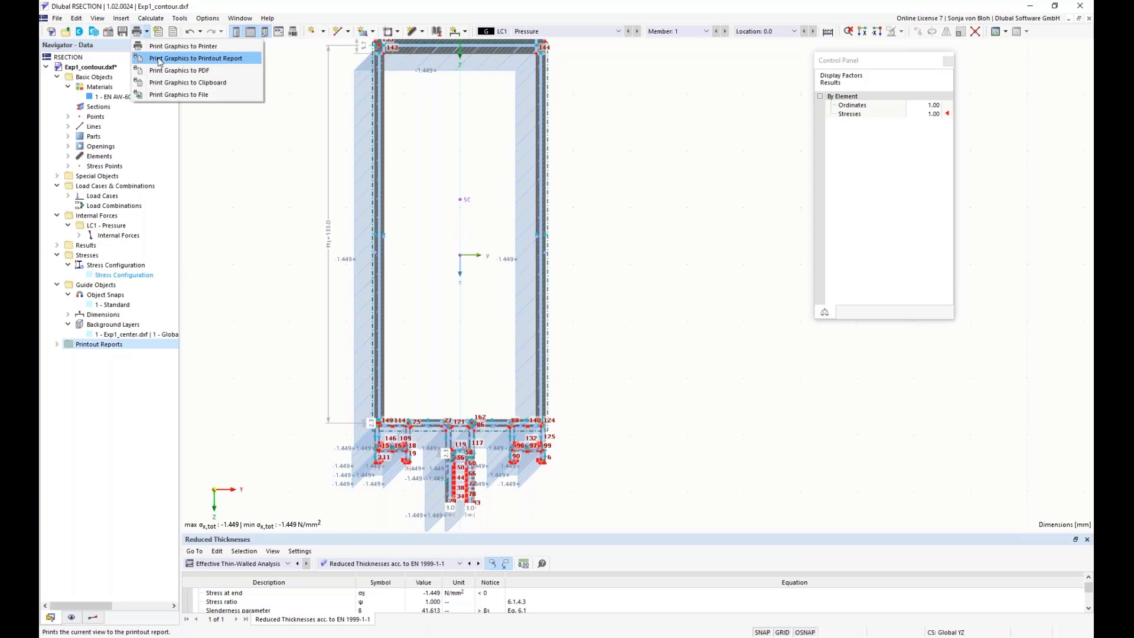
click(159, 58)
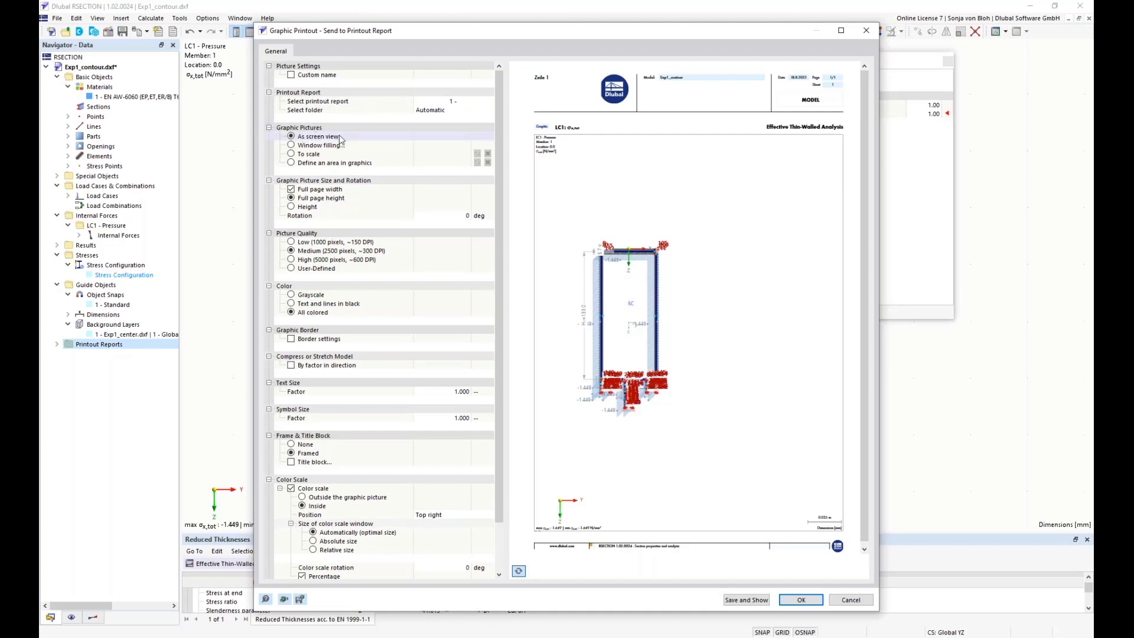
click(293, 148)
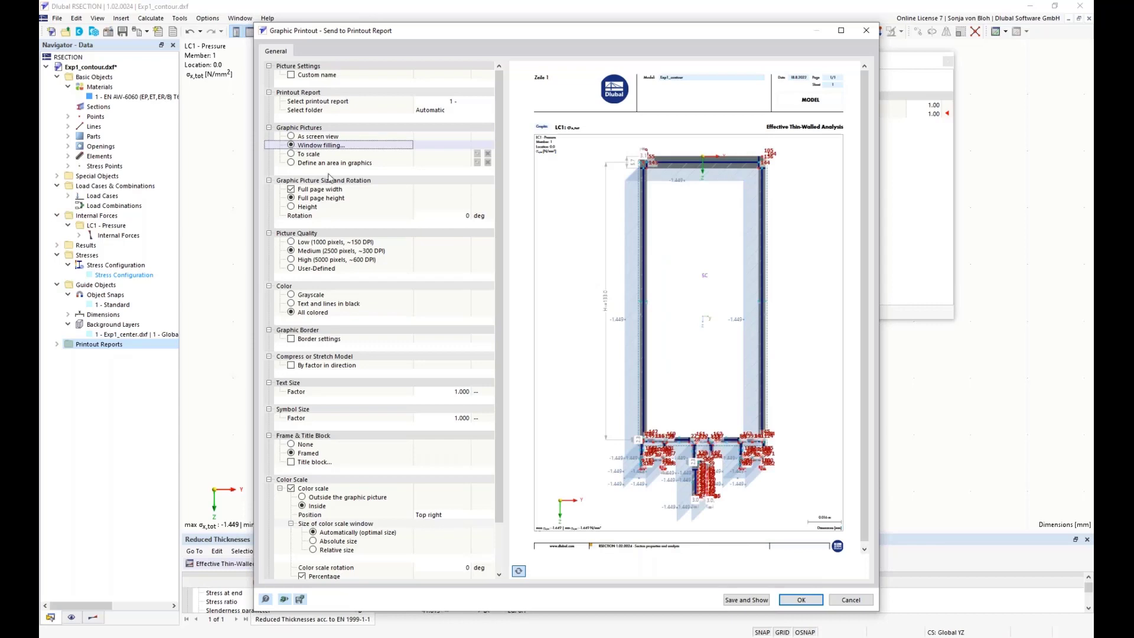
click(747, 600)
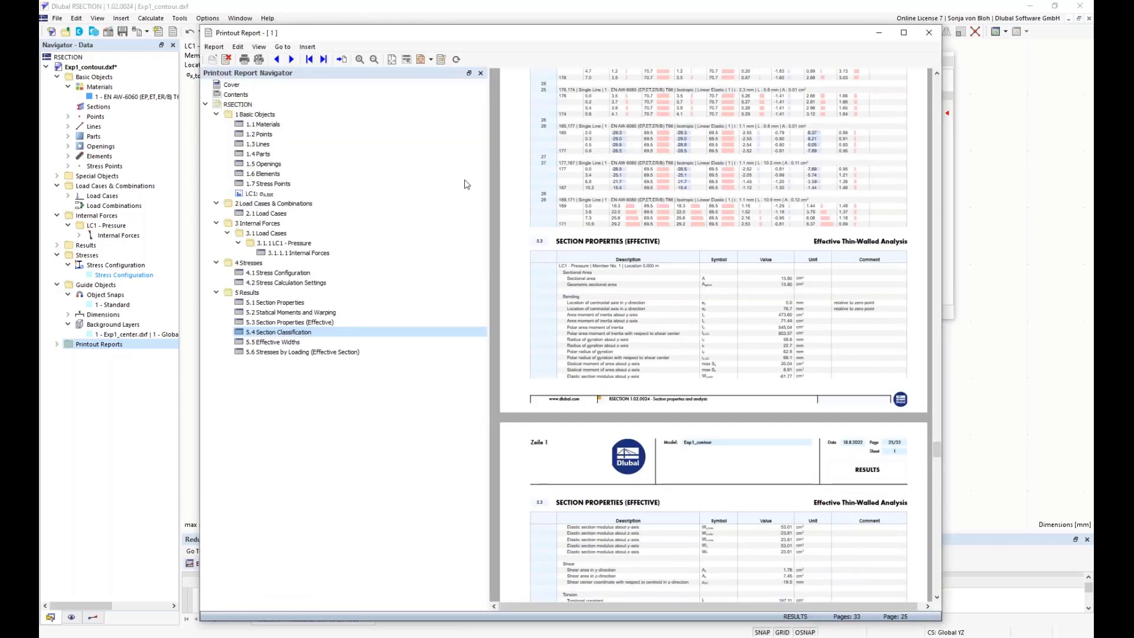
click(262, 193)
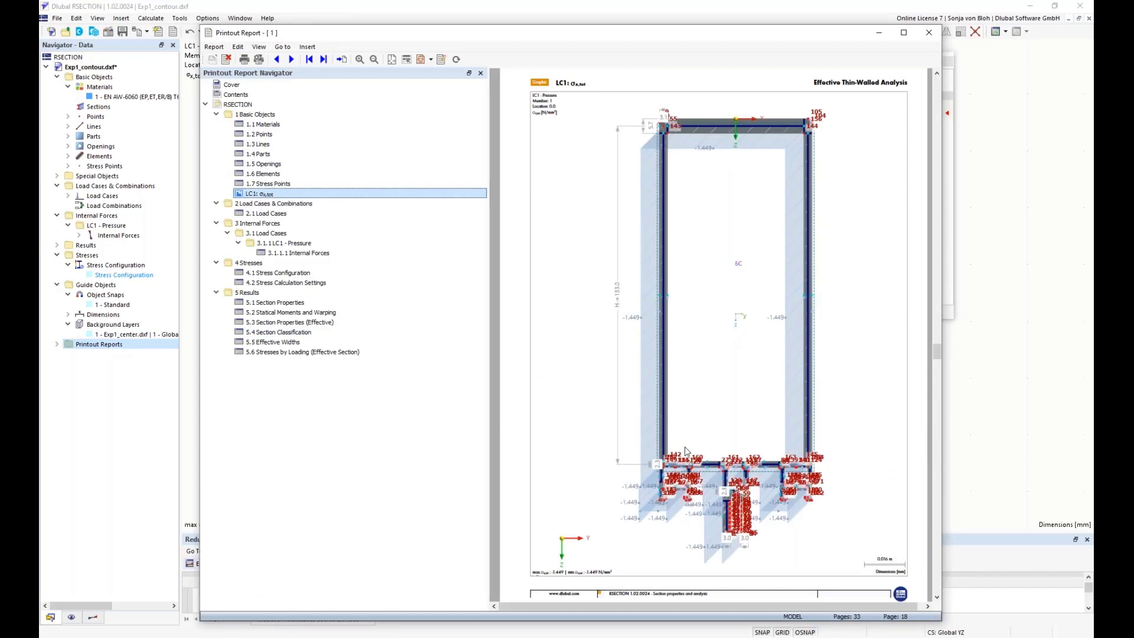
Edit the stress picture in the printout report to hide all object numbering and apply the change.
scroll(719, 454, up, 1)
right_click(667, 334)
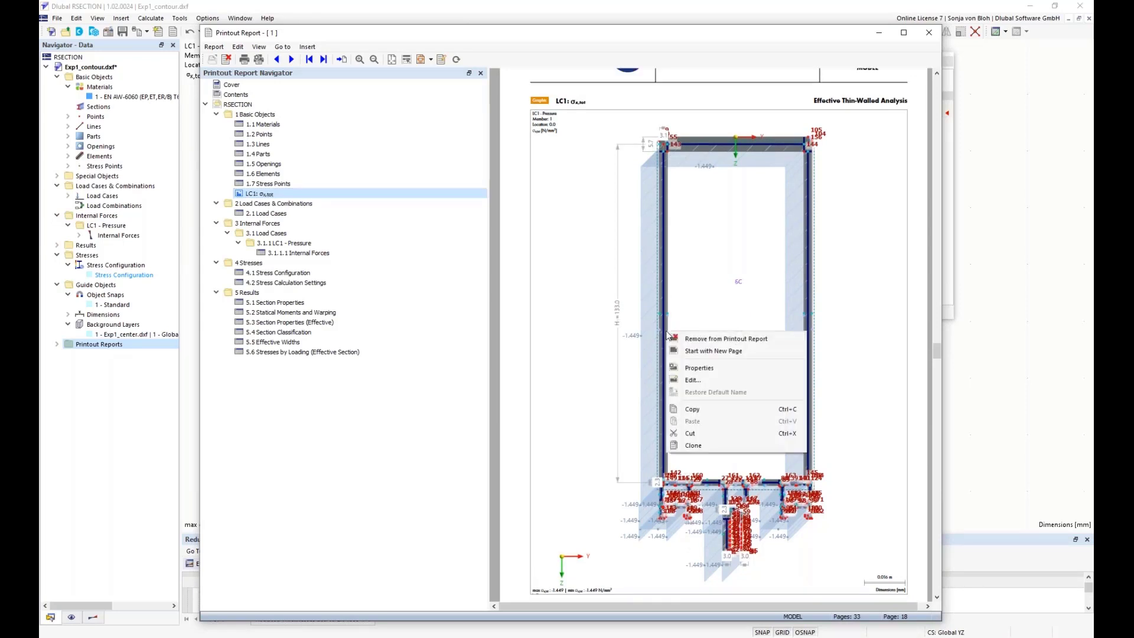
click(693, 381)
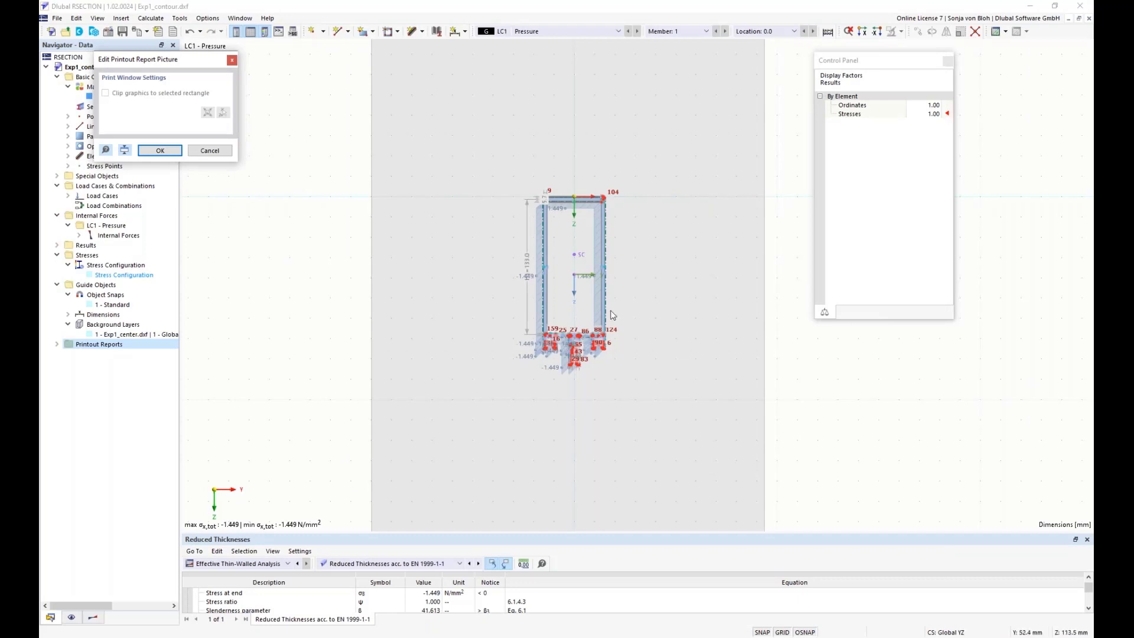
click(71, 617)
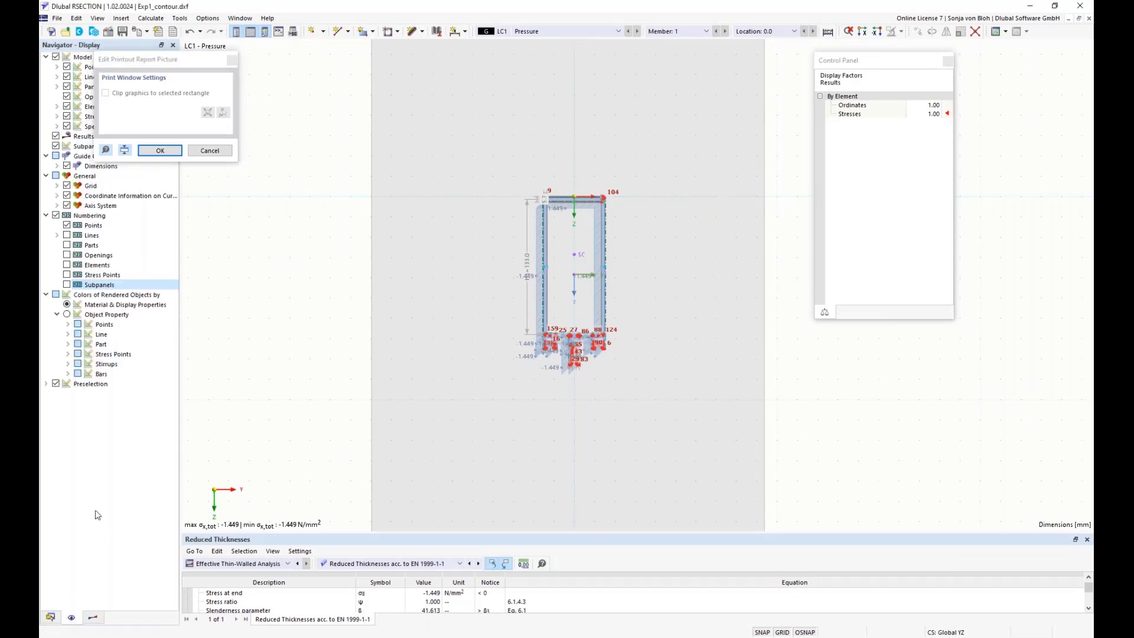
click(56, 216)
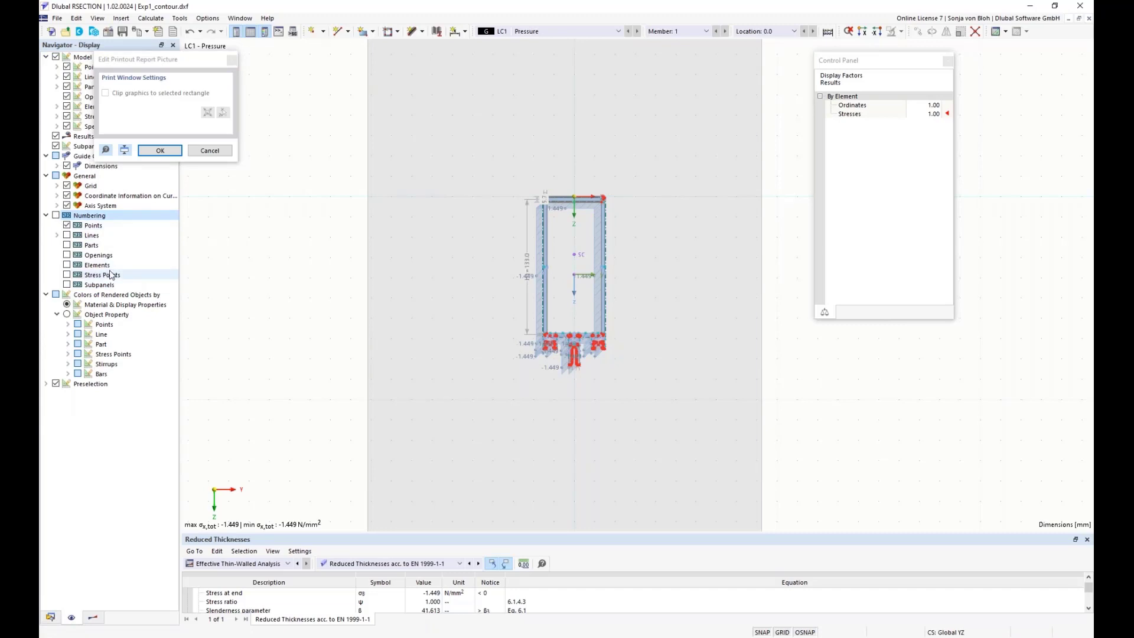
click(161, 151)
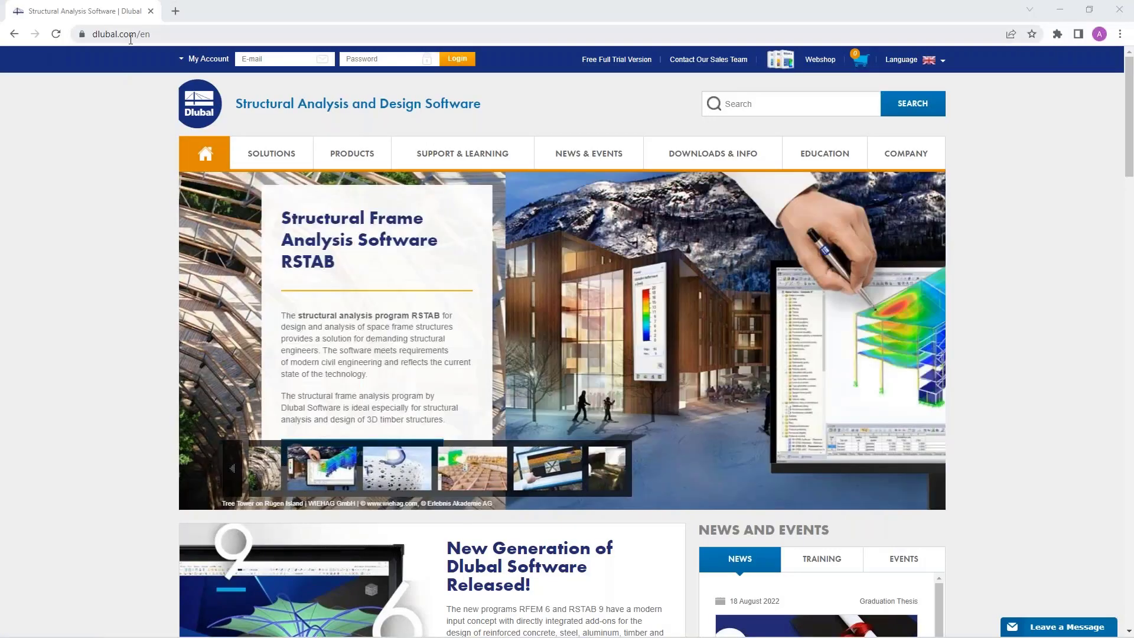
Switch to the Dlubal website in the browser and open the webinar "Section Properties Determination and Stress Analysis in RSECTION 1".
mouse_move(581, 156)
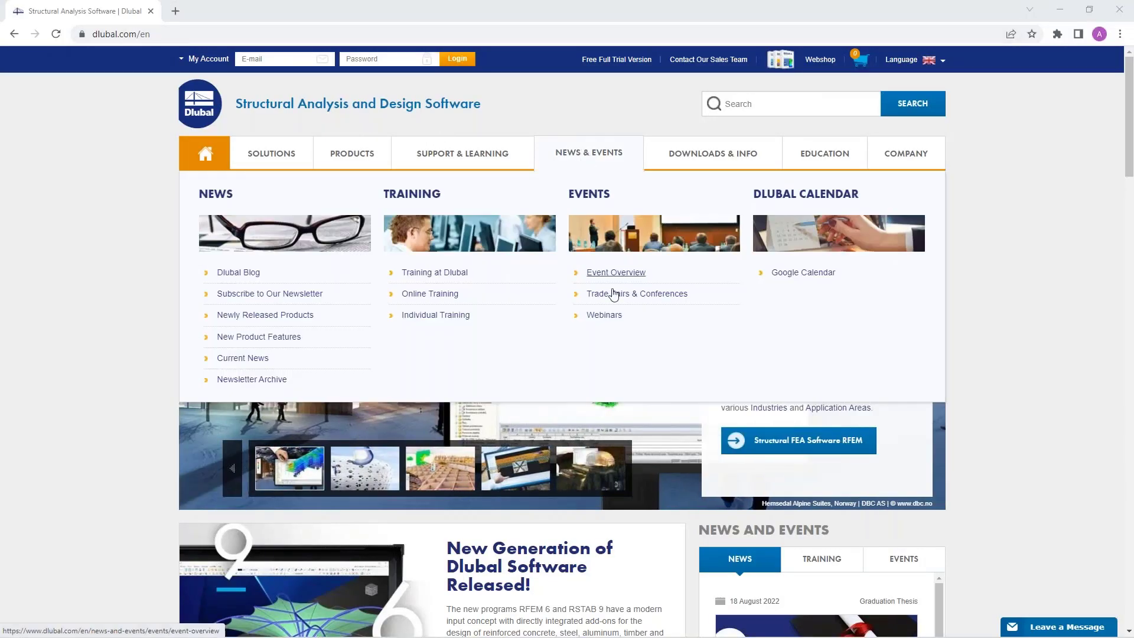
click(607, 318)
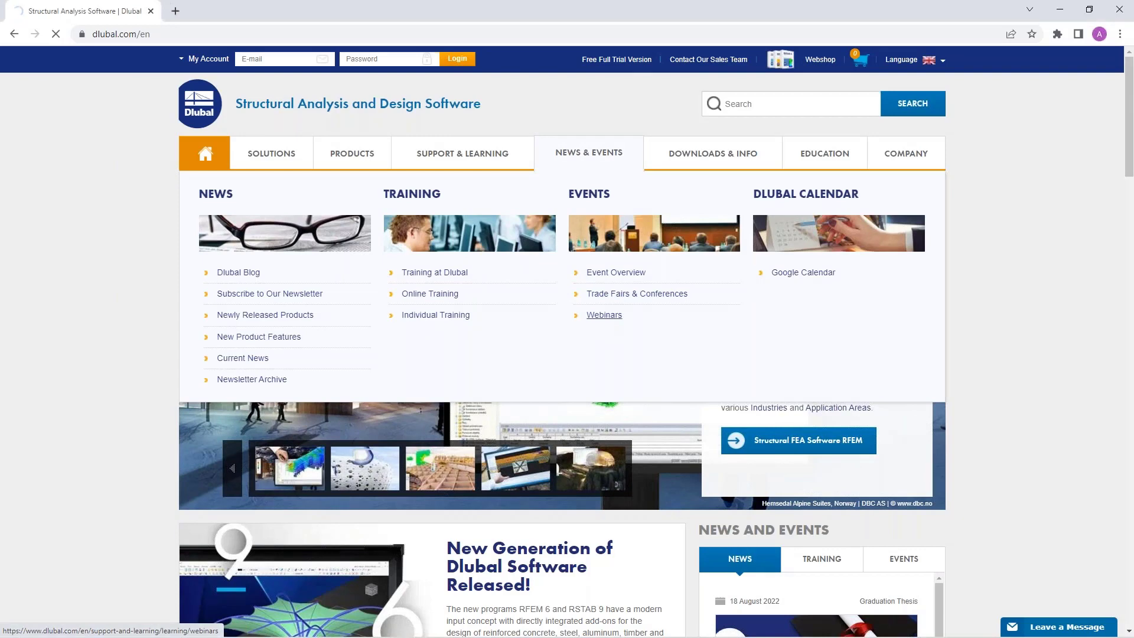
scroll(607, 319, down, 5)
scroll(564, 186, down, 2)
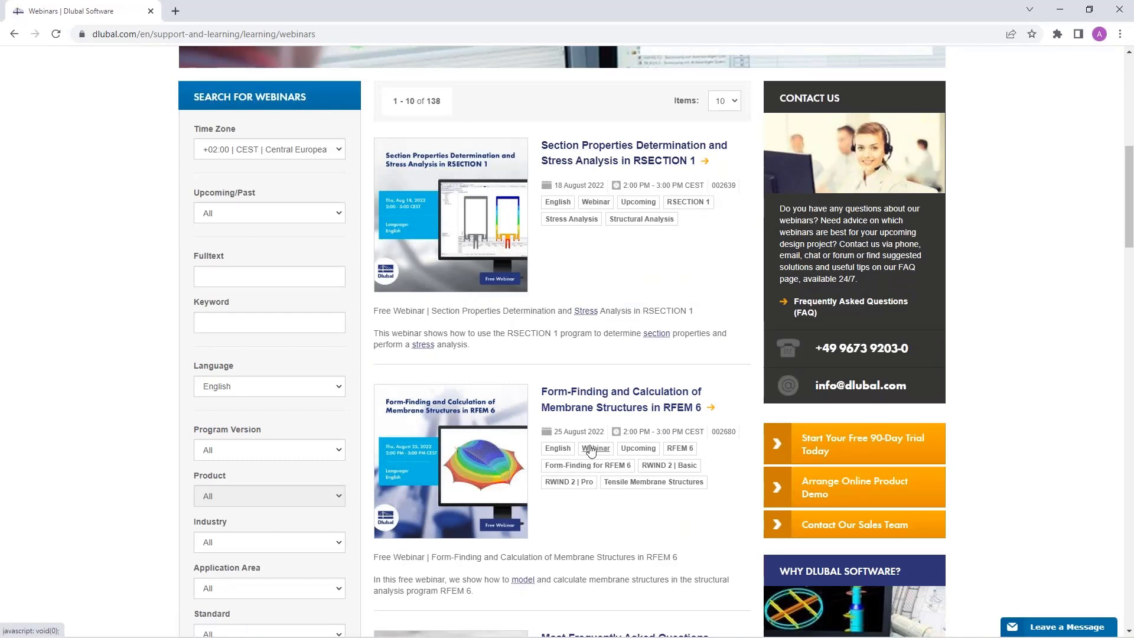
scroll(590, 449, down, 5)
scroll(590, 450, up, 6)
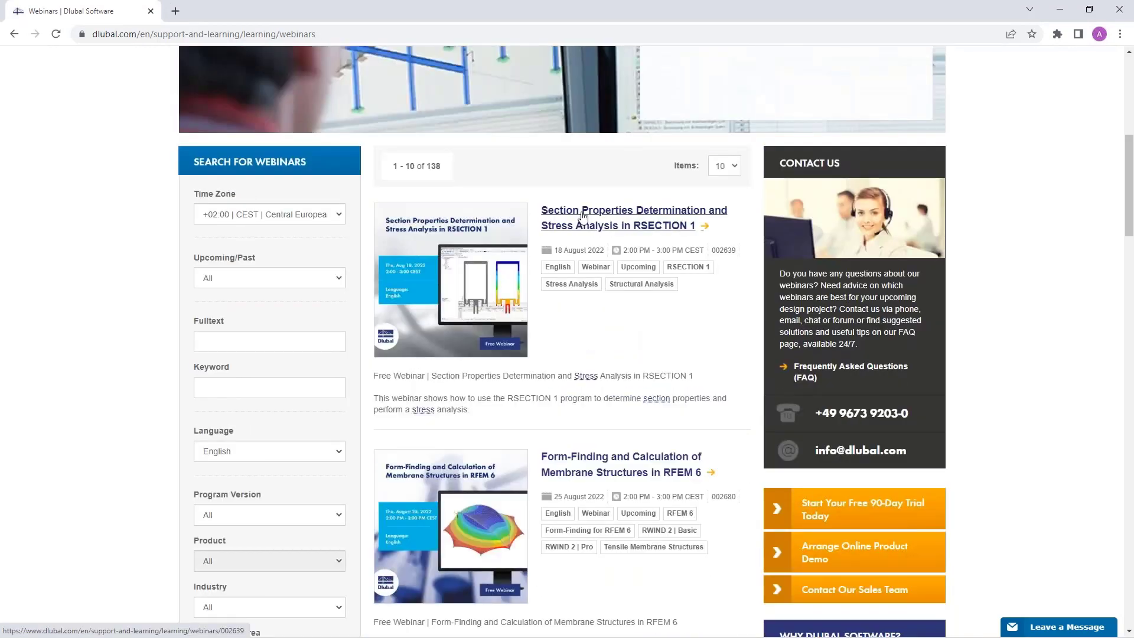
click(583, 217)
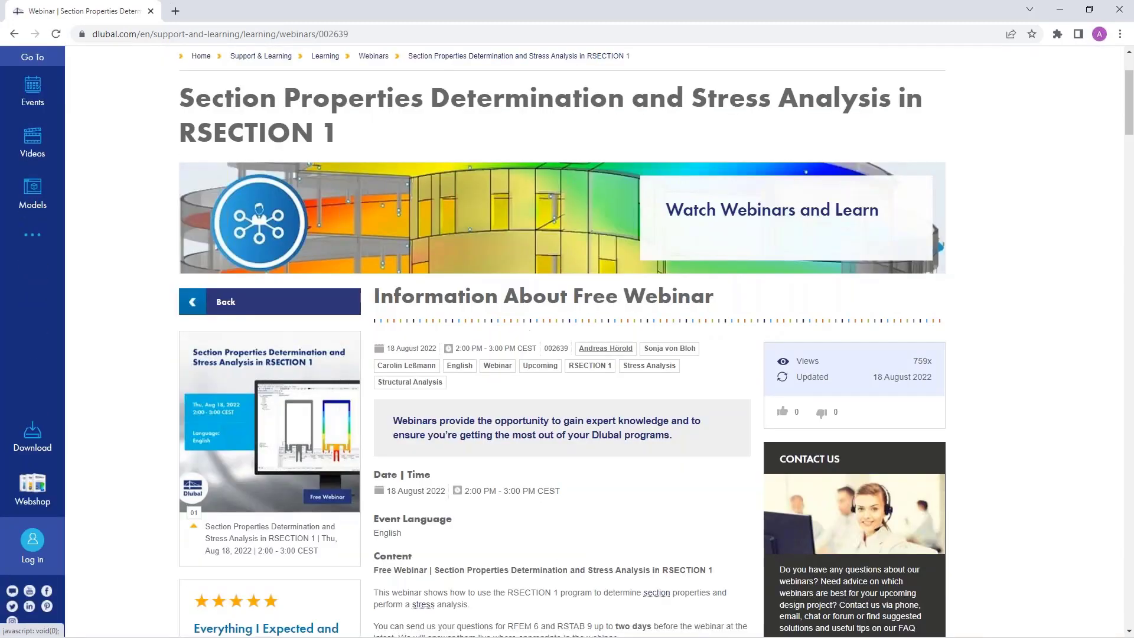
Look through the webinar page's content, time schedule, slide and DXF downloads, and models to download.
scroll(608, 407, down, 3)
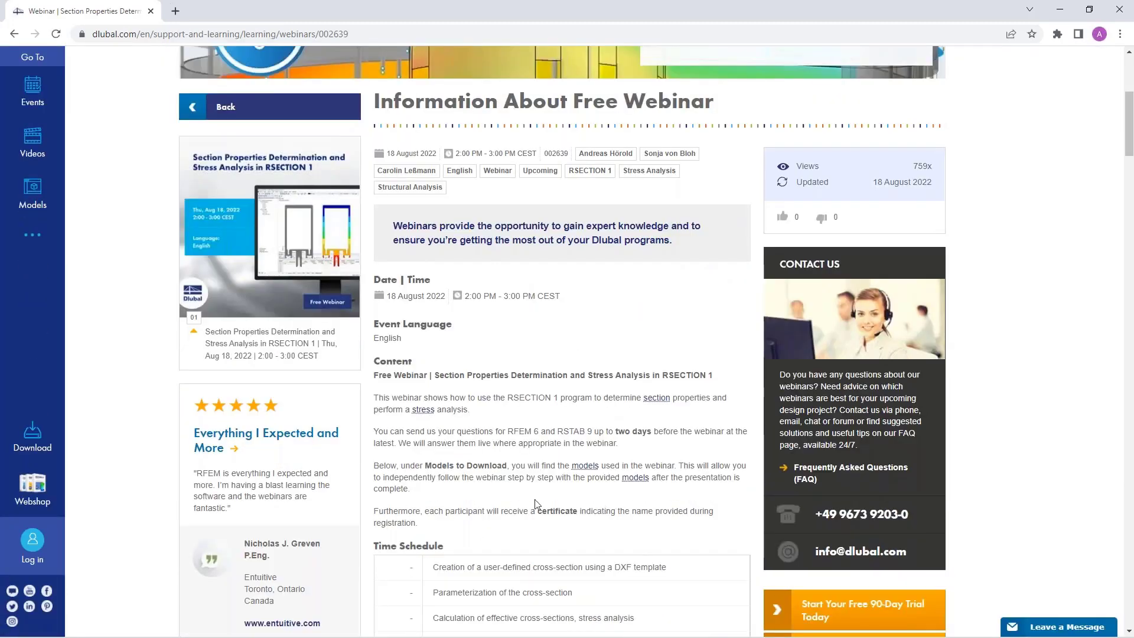
scroll(521, 443, down, 3)
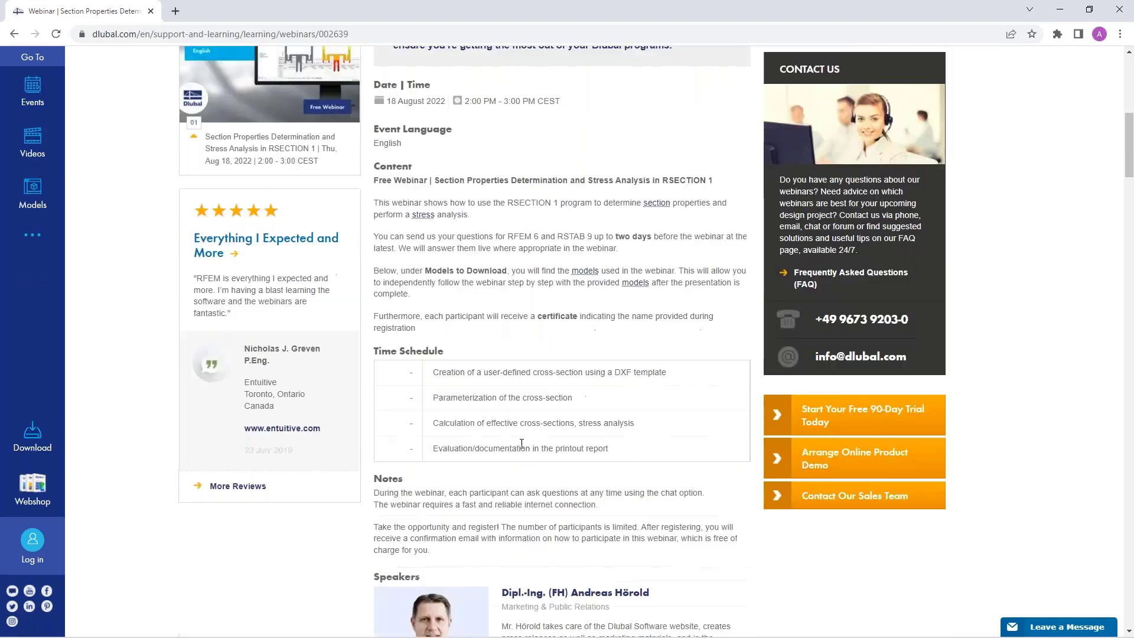
scroll(494, 295, down, 5)
scroll(528, 295, down, 5)
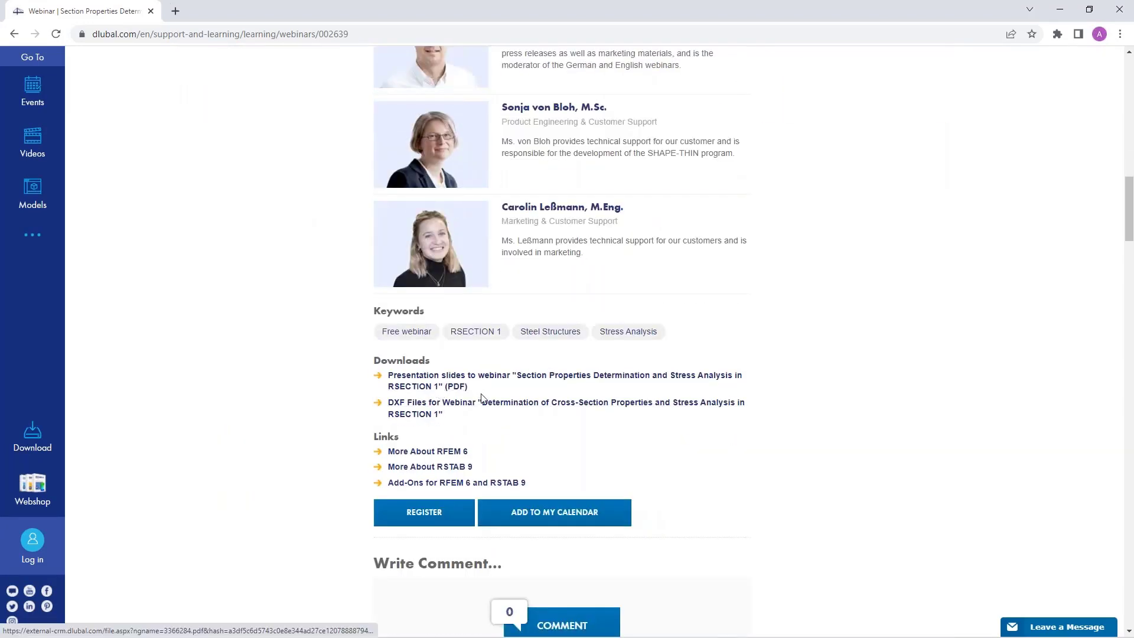
scroll(573, 411, down, 1)
scroll(576, 412, down, 20)
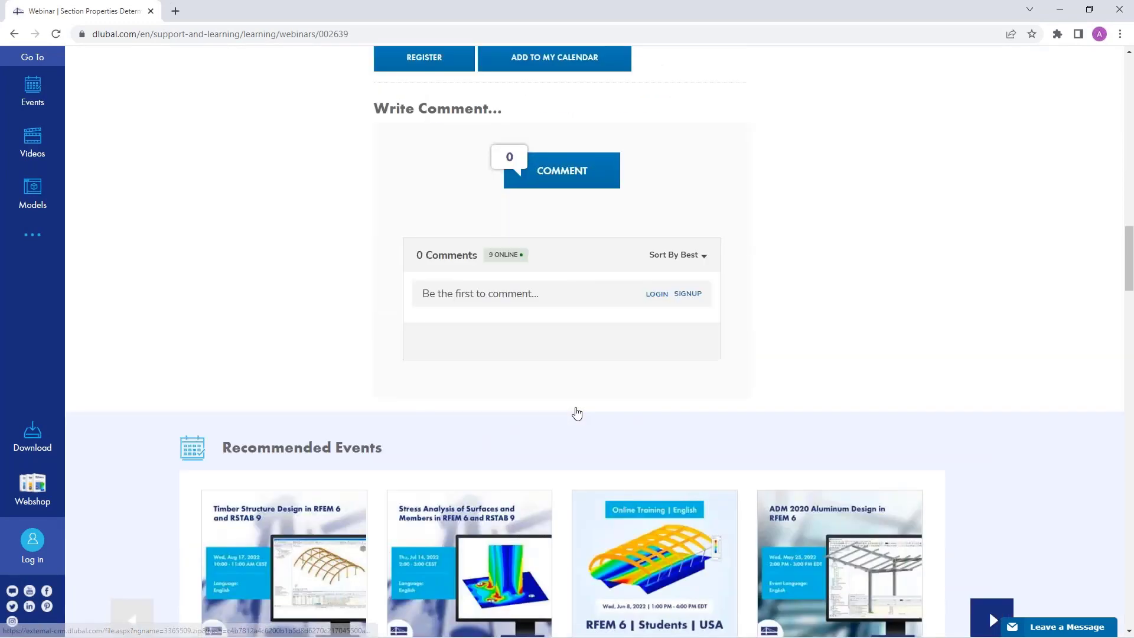
scroll(171, 362, down, 2)
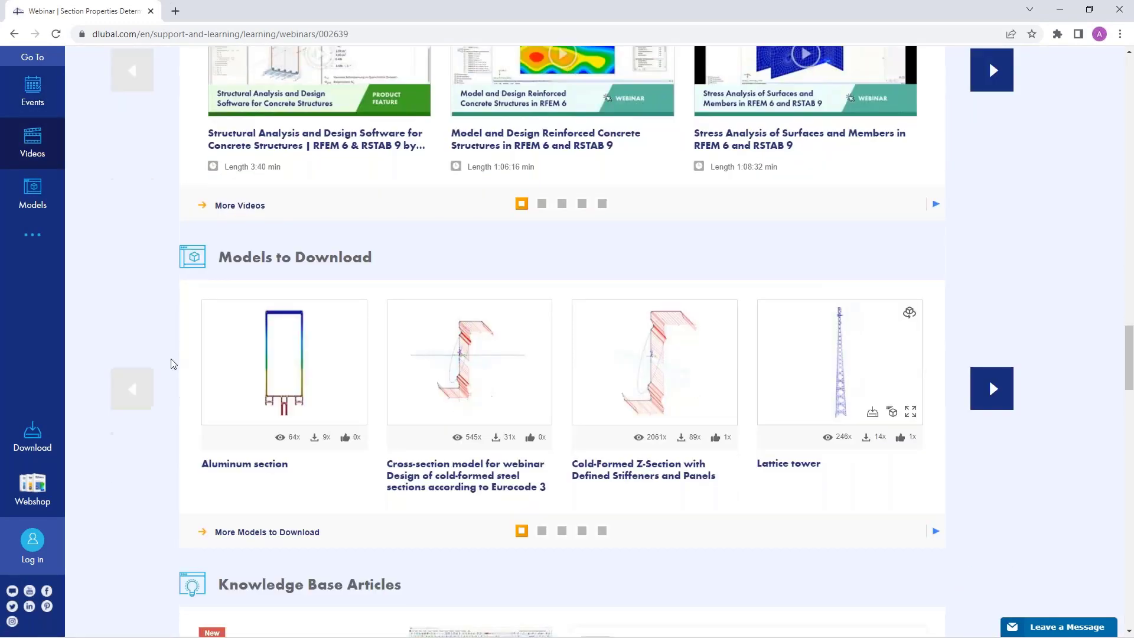
scroll(531, 365, up, 20)
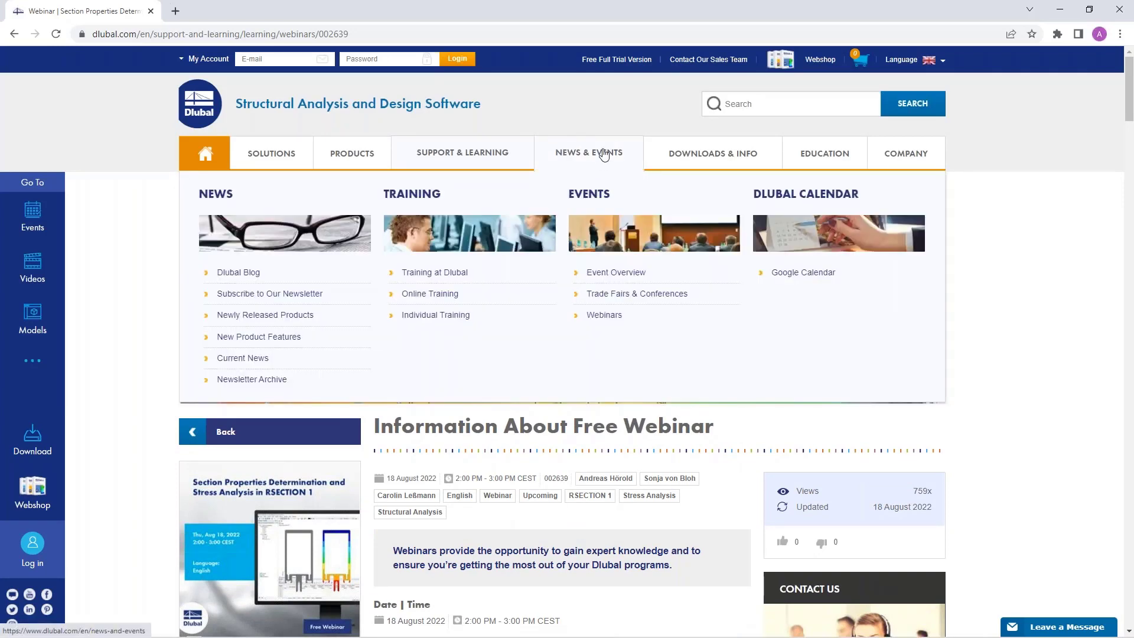
Open the free full trial version page and examine the trial downloads, including RSECTION 1.
click(613, 62)
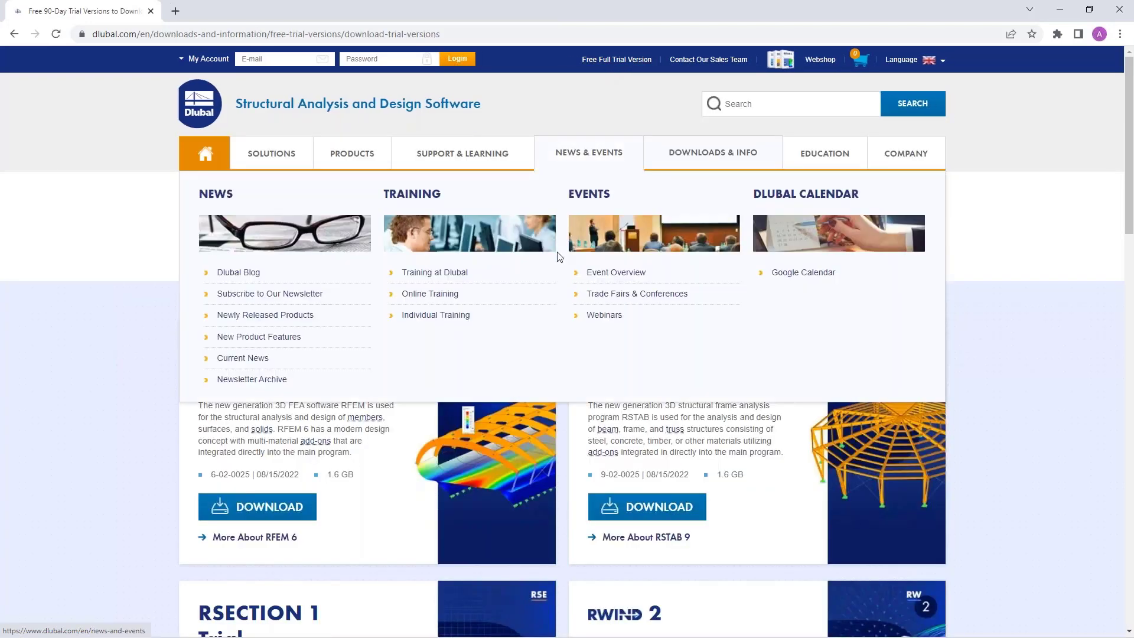
scroll(1074, 401, down, 1)
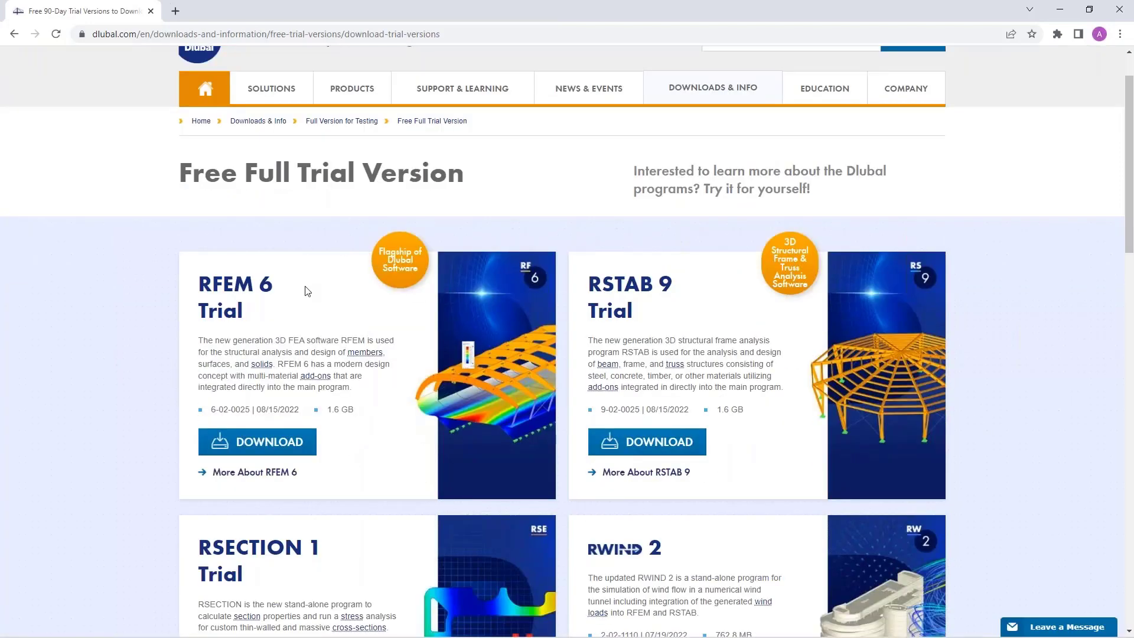
scroll(556, 303, down, 3)
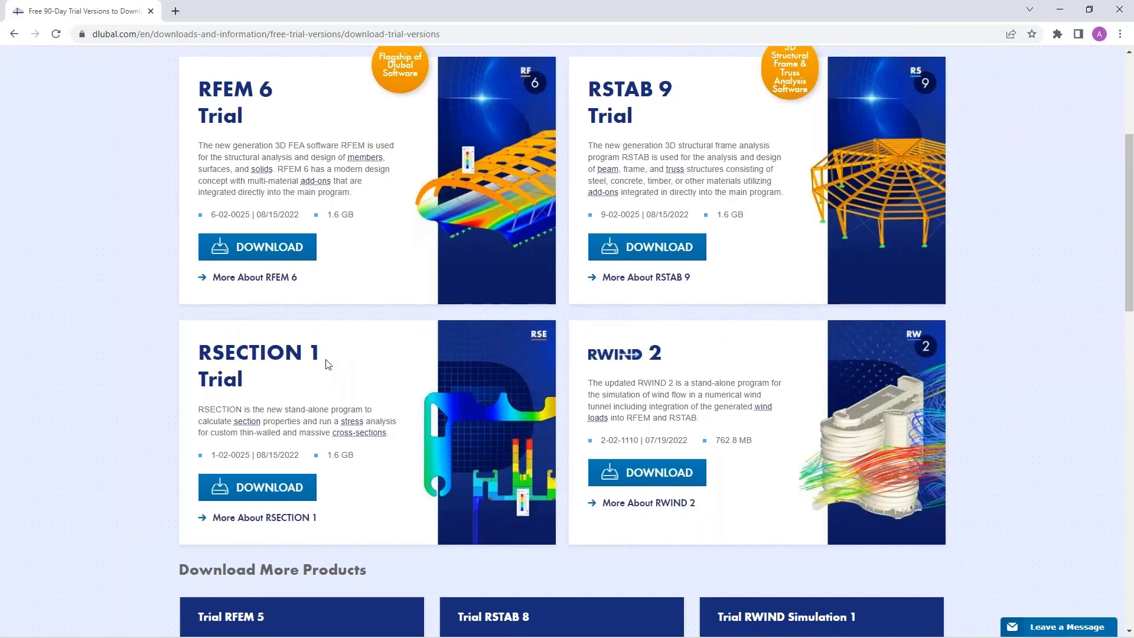
scroll(399, 374, up, 5)
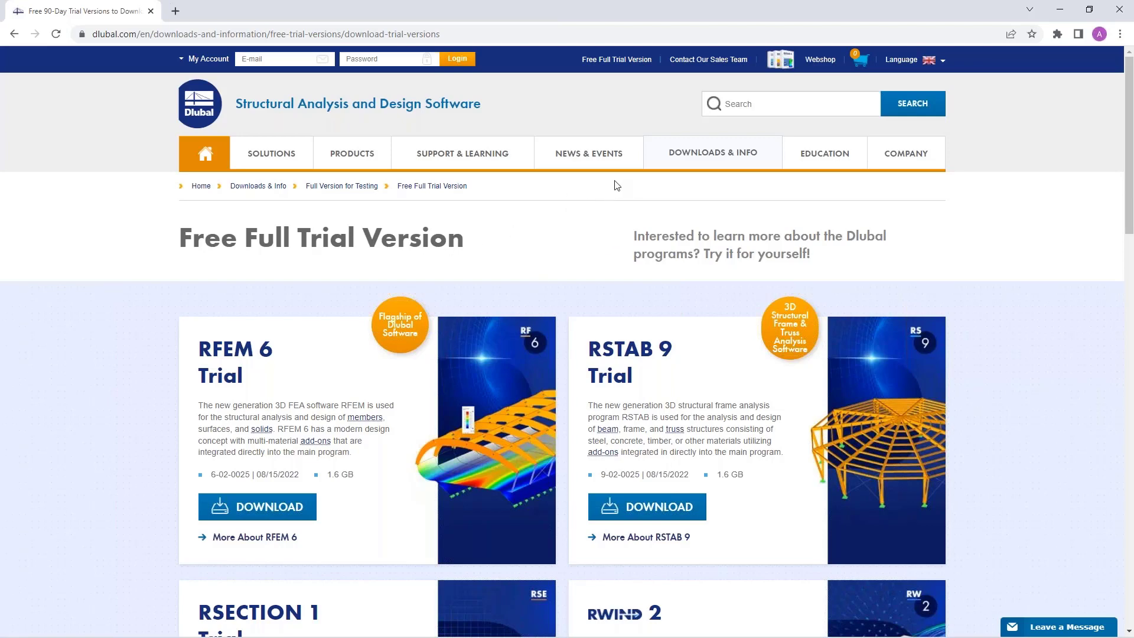
Open the page of structural analysis models to download and look over the models and search filters.
mouse_move(699, 156)
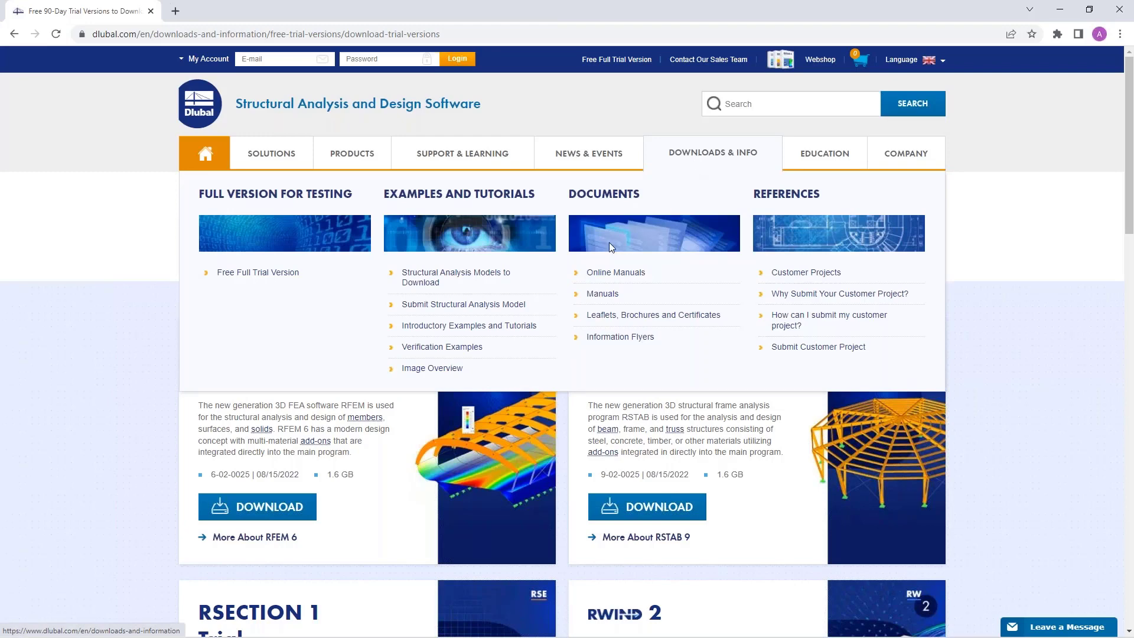
click(423, 282)
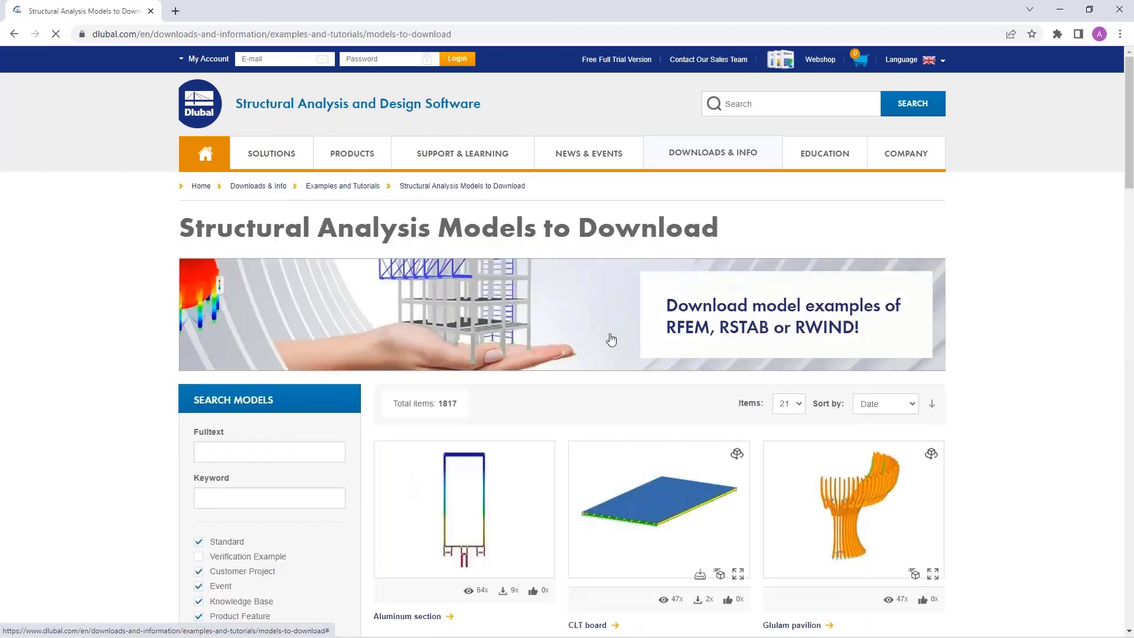
scroll(612, 339, down, 3)
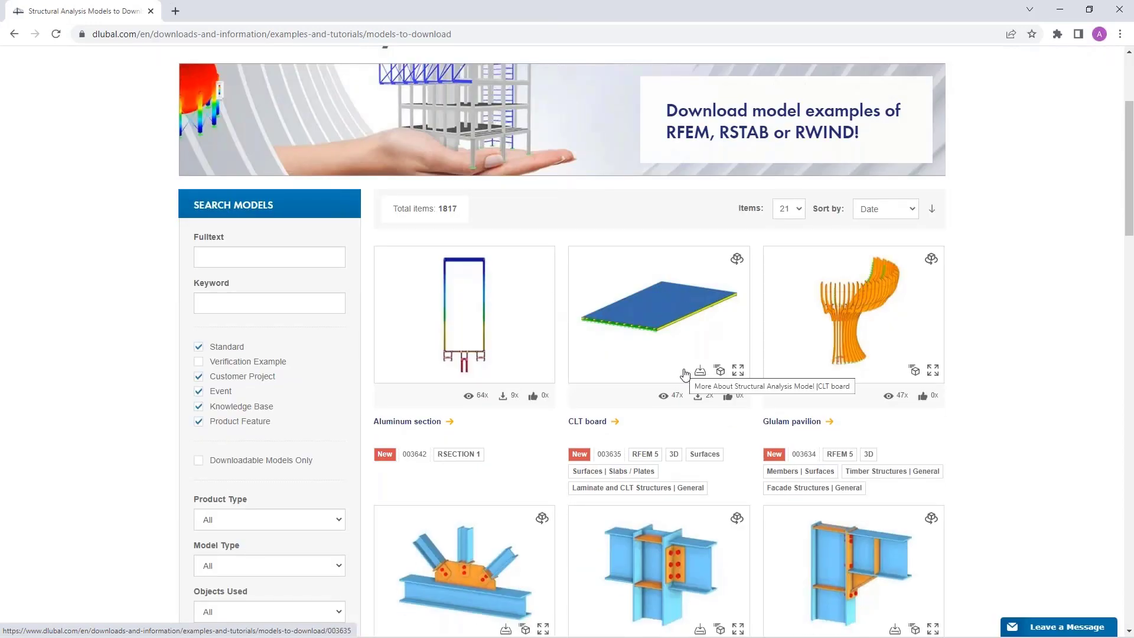
scroll(392, 426, up, 1)
scroll(405, 410, down, 3)
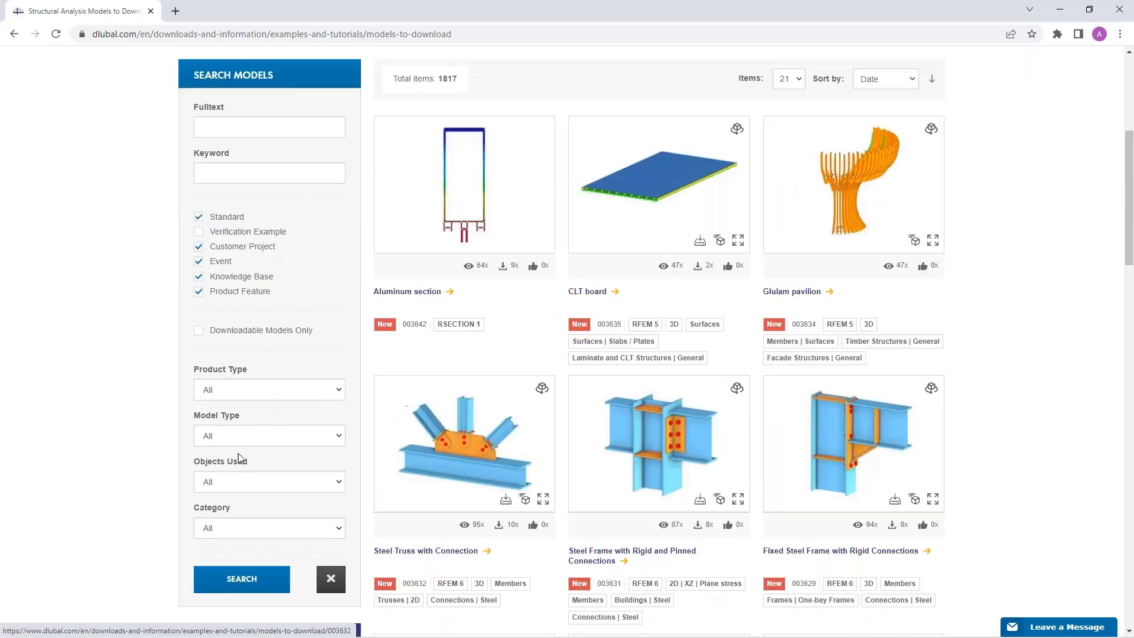
scroll(289, 478, down, 2)
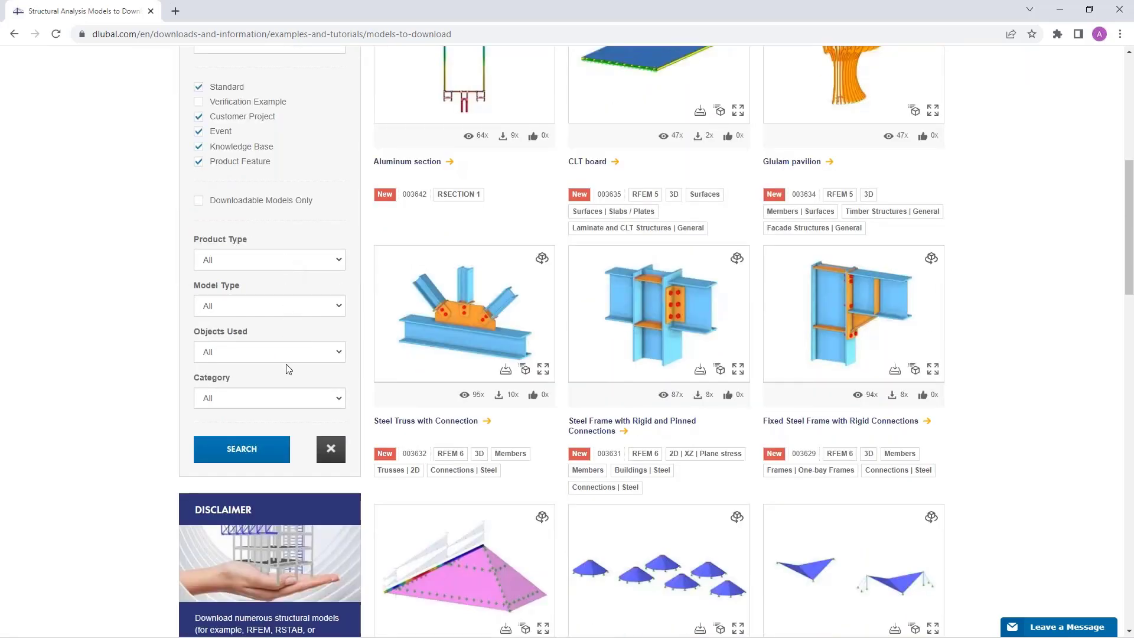
Search the downloadable models for product type RSECTION 1 and look through the results.
click(282, 397)
click(283, 394)
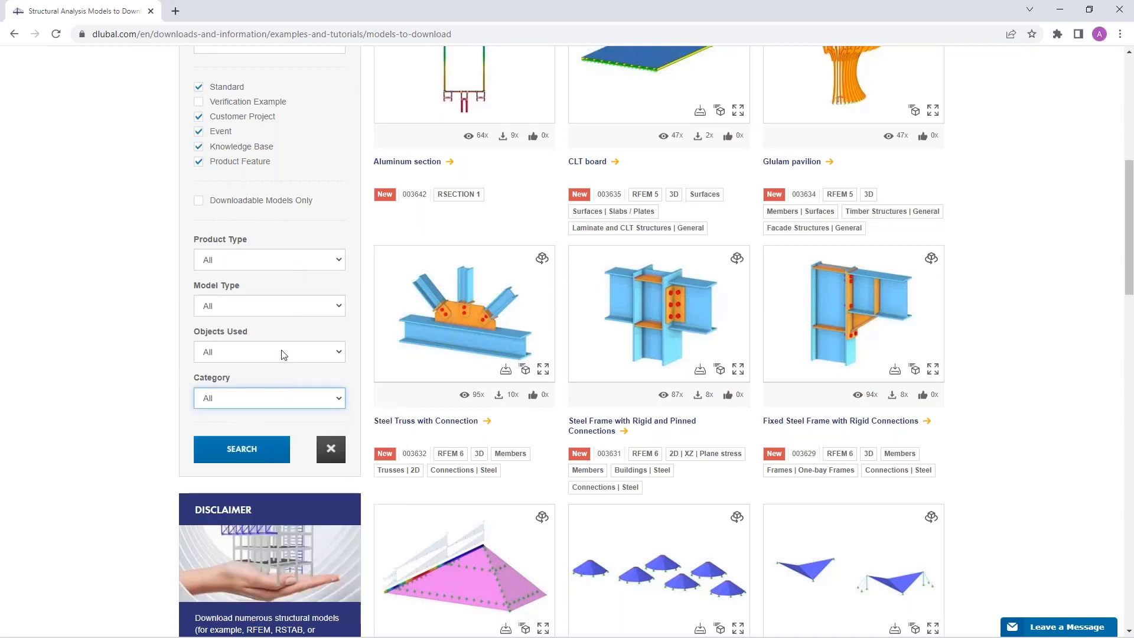
click(291, 264)
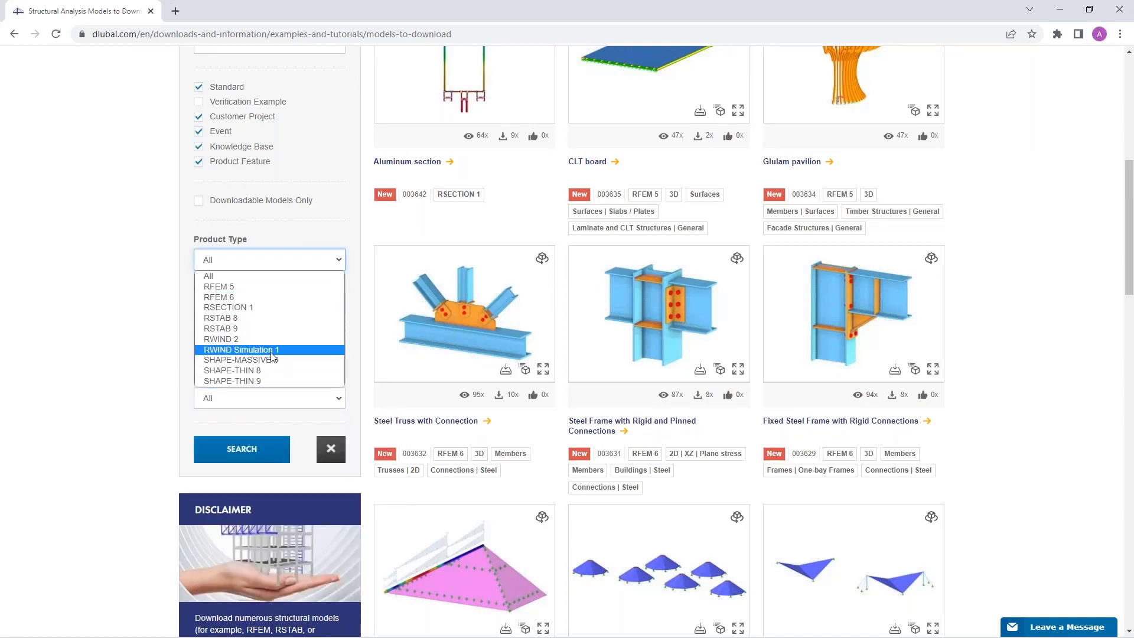
click(264, 308)
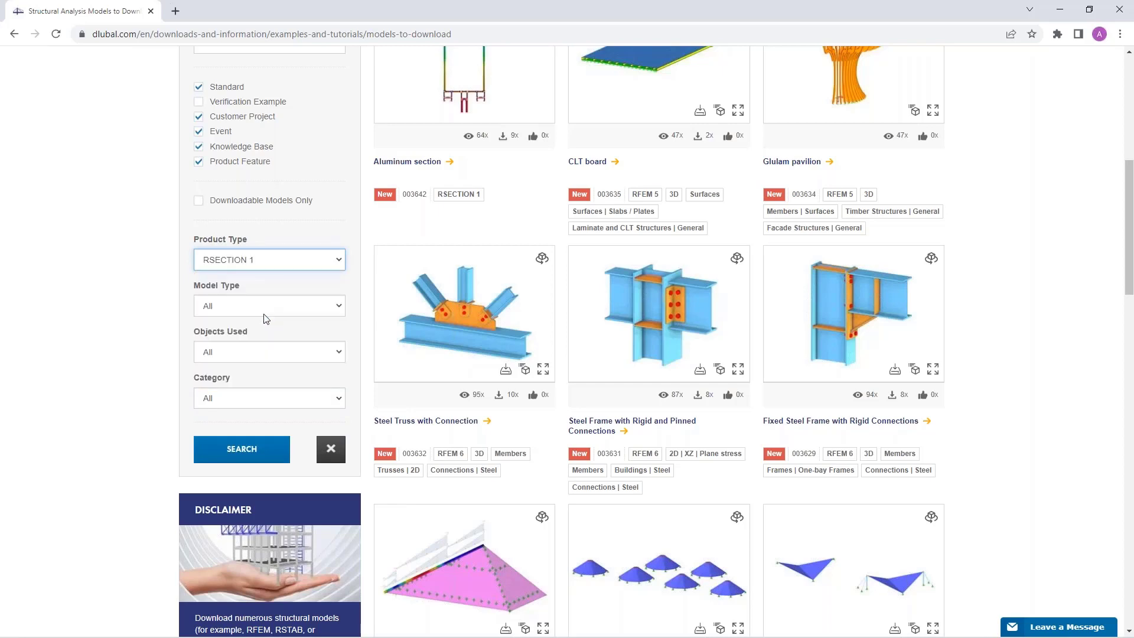
click(245, 450)
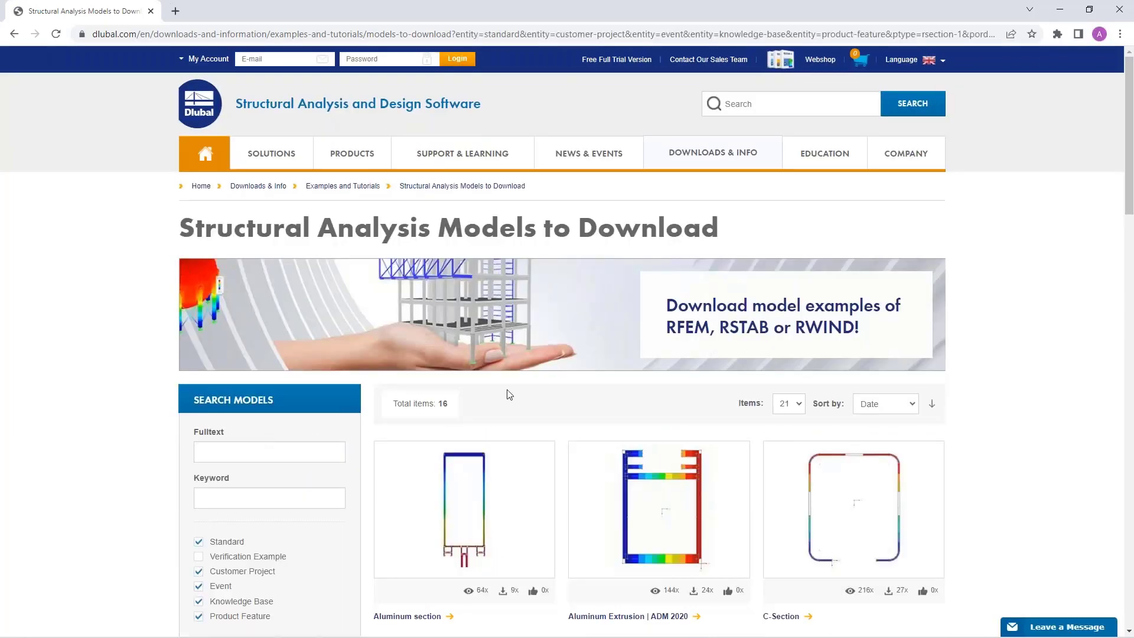
scroll(509, 394, down, 3)
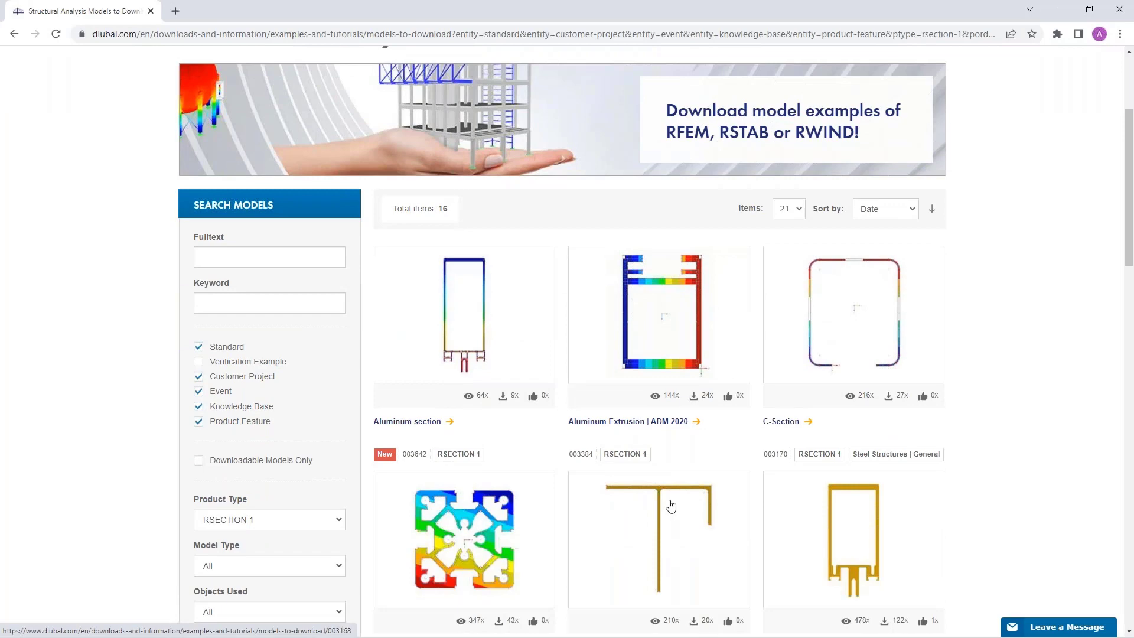
scroll(669, 503, up, 3)
mouse_move(604, 156)
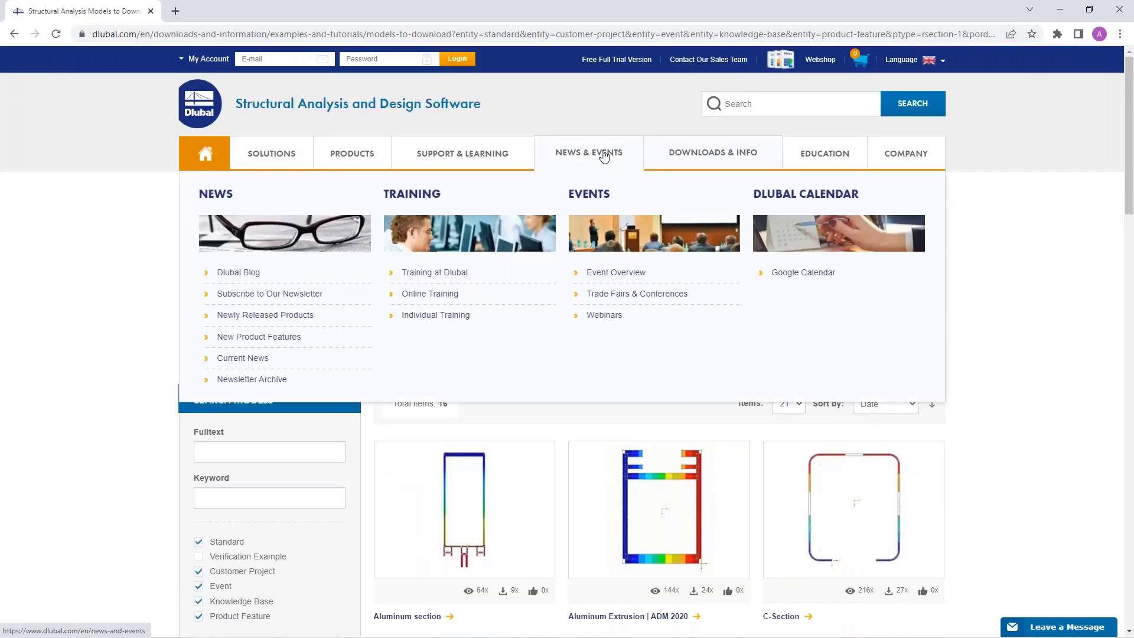